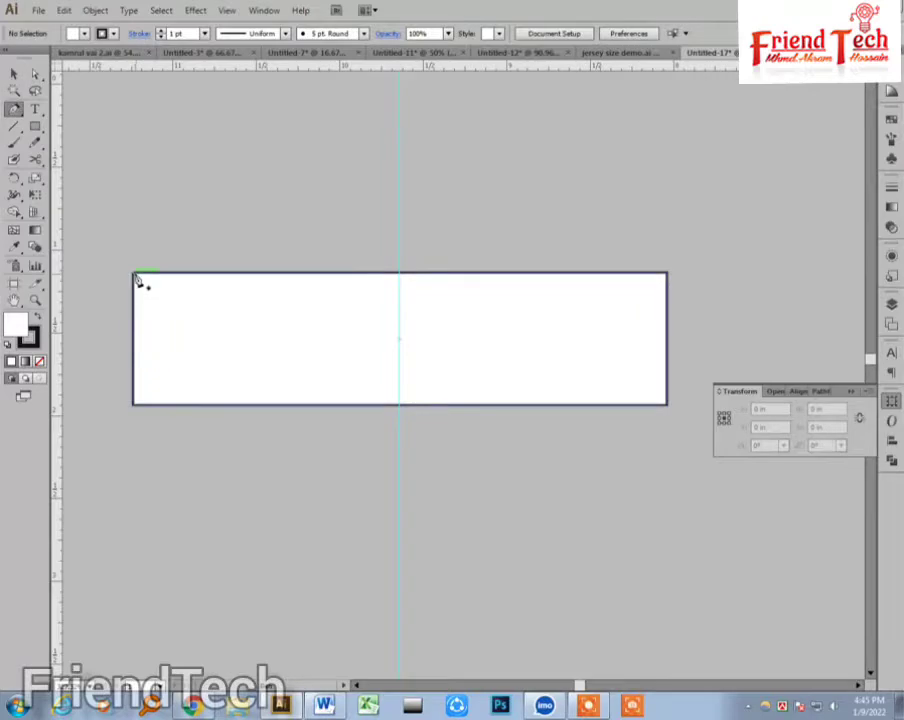
- Draw an open V path with the Pen tool from the rectangle's upper corners to the guide at the lower edge
left_click(138, 281)
left_click(400, 405)
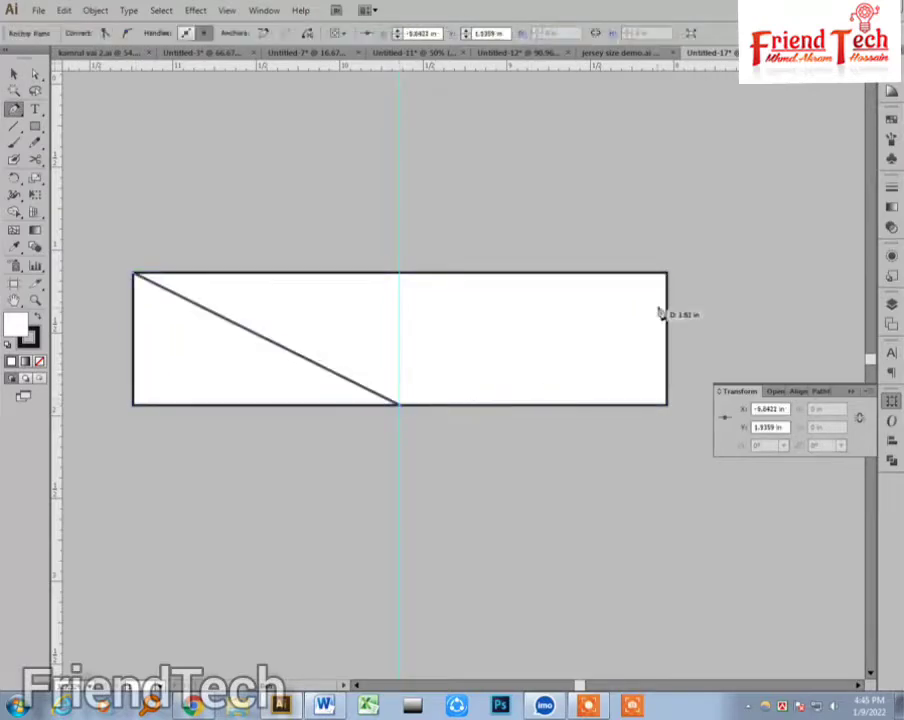
left_click(666, 273)
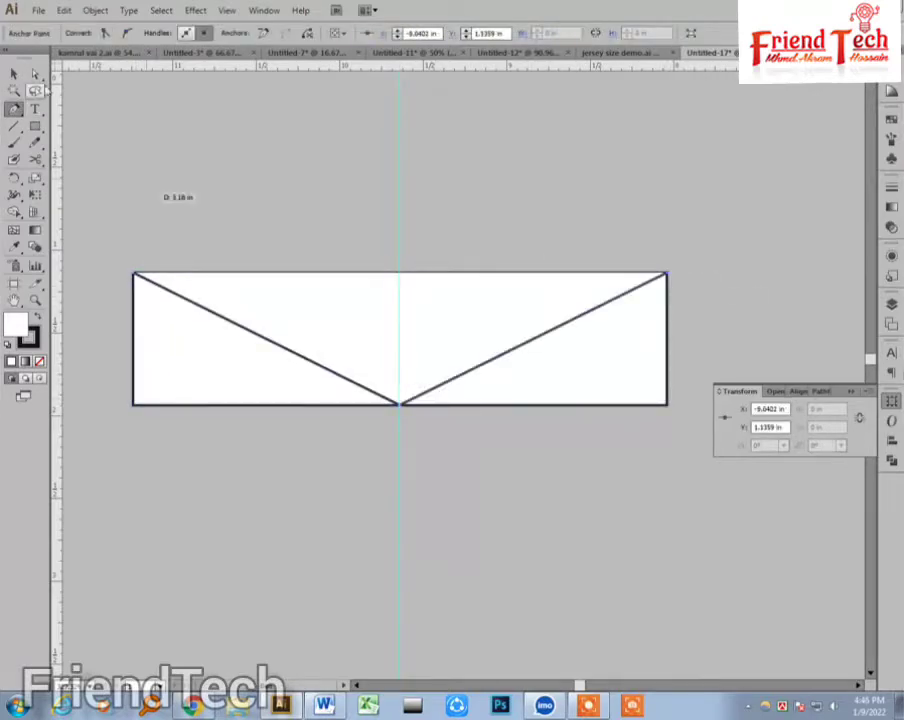
left_click(14, 74)
left_click(222, 177)
left_click(268, 342)
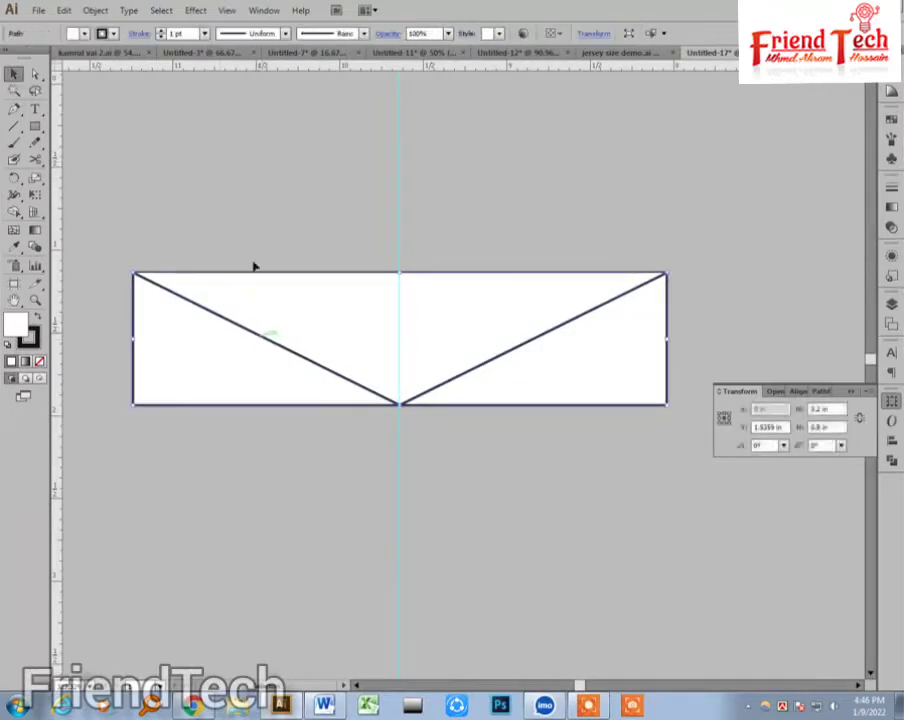
left_click(270, 204)
left_click(317, 304)
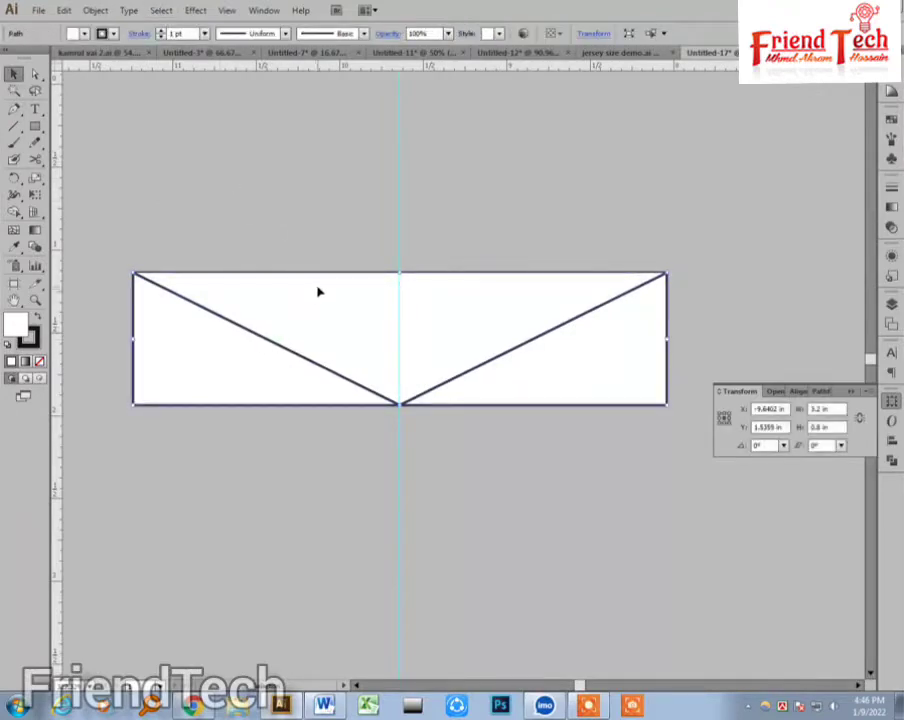
key("Delete")
key("ctrl+z")
- Delete the rectangle behind the V path and remove the V path's fill
left_click(539, 387)
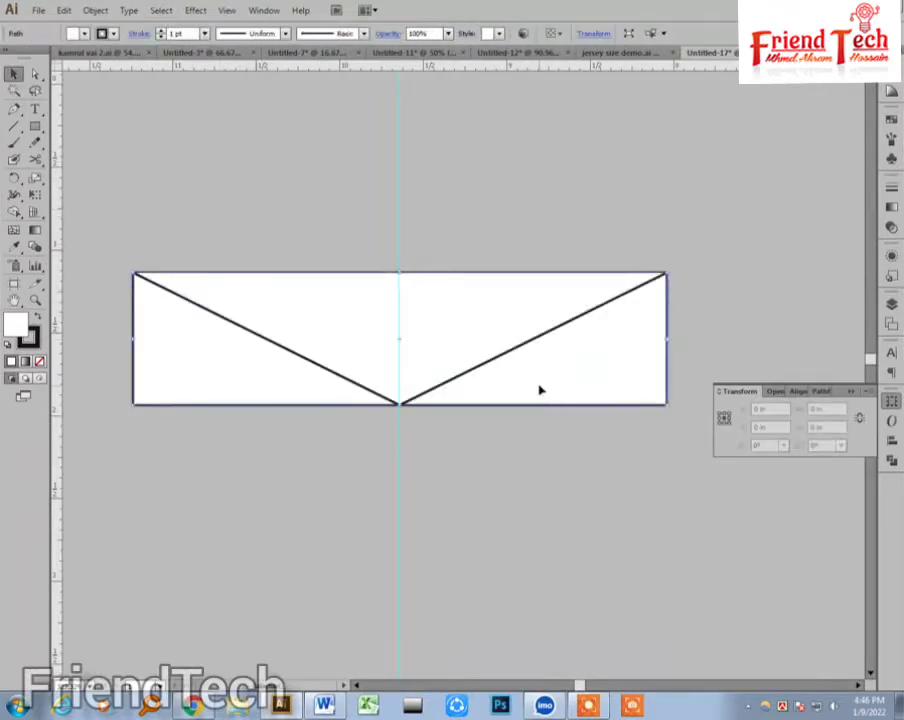
key("Delete")
left_click(240, 329)
key("Up")
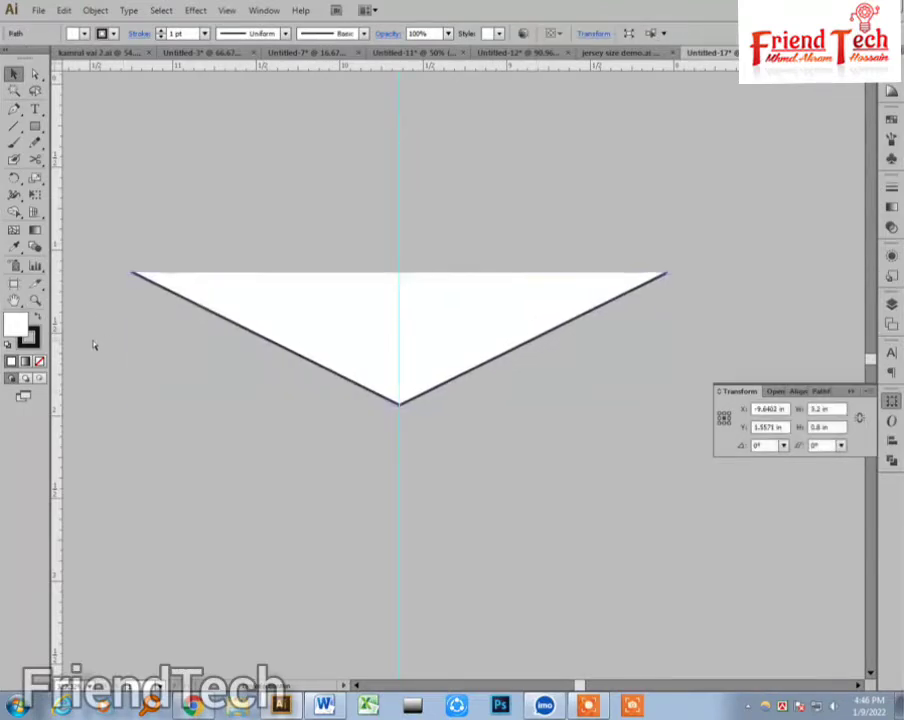
left_click(40, 363)
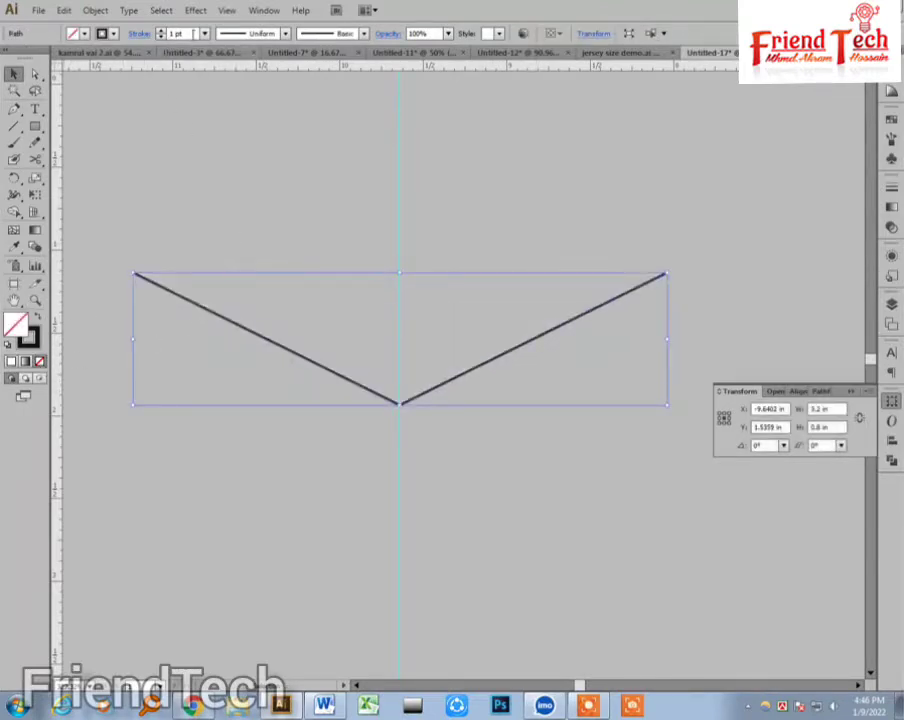
- Set the V path's stroke weight to 7 pt and deselect it
left_click(194, 33)
type("7")
key("Return")
left_click(463, 254)
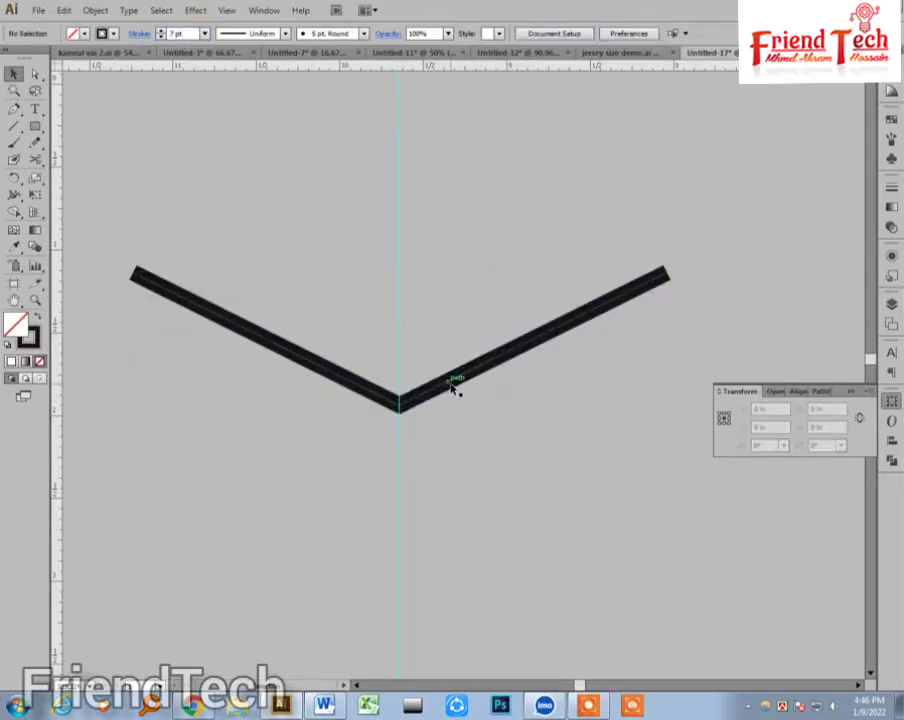
- Duplicate the V stroke straight upward by about 0.21 in
left_click_drag(454, 390, 454, 347)
key("ctrl+minus")
key("ctrl+minus")
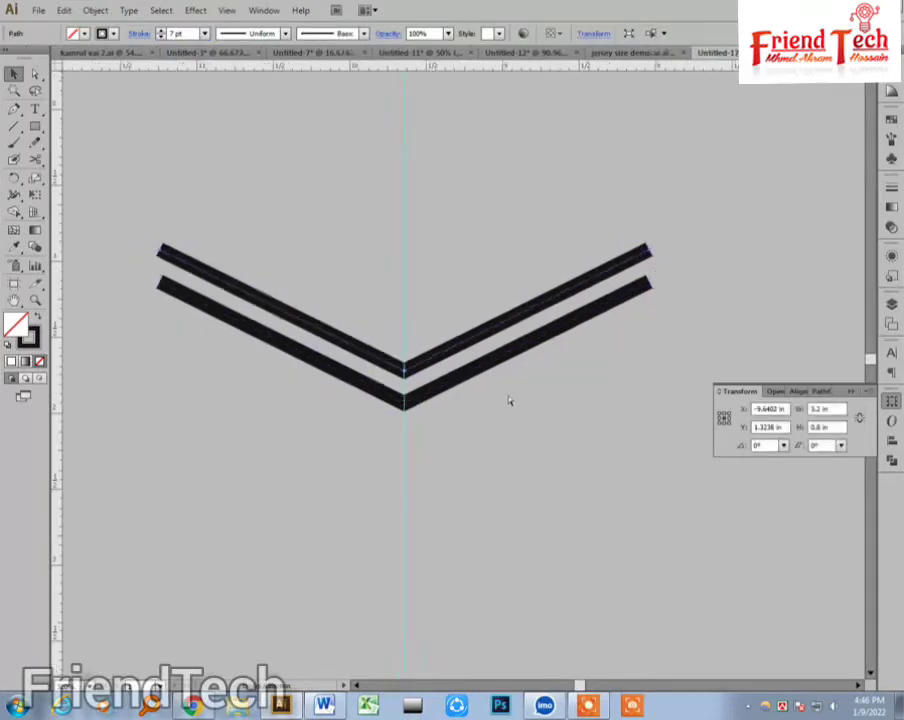
- Repeat the upward duplication until 18 evenly spaced chevrons are stacked along the guide, then clear the selection
key("ctrl+d")
key("ctrl+d")
key("ctrl+d")
key("ctrl+d")
key("ctrl+d")
key("ctrl+d")
key("ctrl+d")
key("ctrl+minus")
key("ctrl+minus")
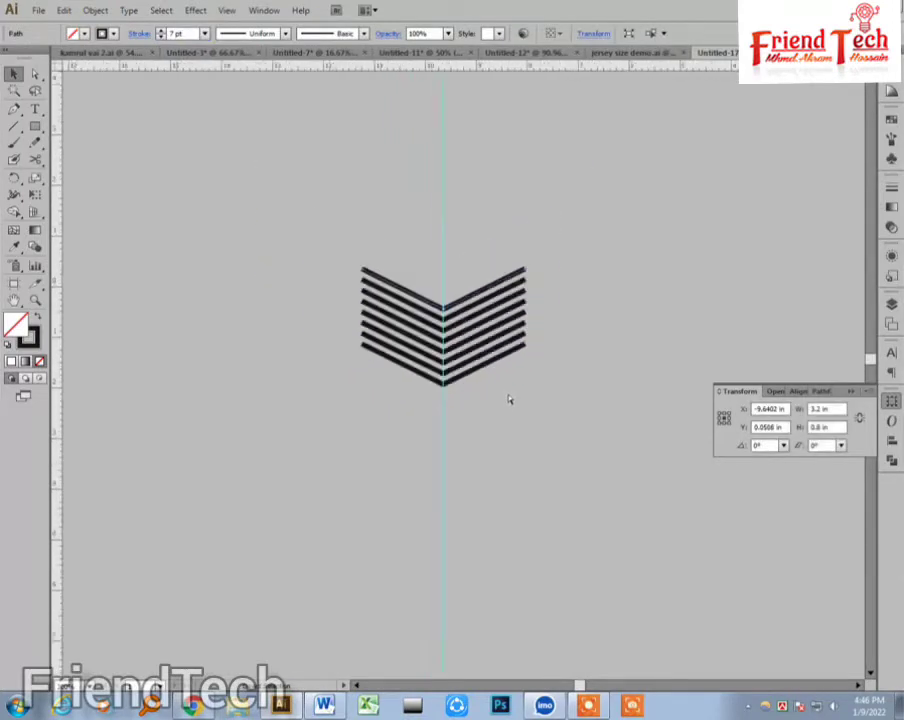
key("ctrl+d")
key("ctrl+d")
key("ctrl+d")
key("ctrl+d")
key("ctrl+d")
key("ctrl+d")
key("ctrl+shift+a")
- Delete the top five chevrons so that 13 remain
key("z")
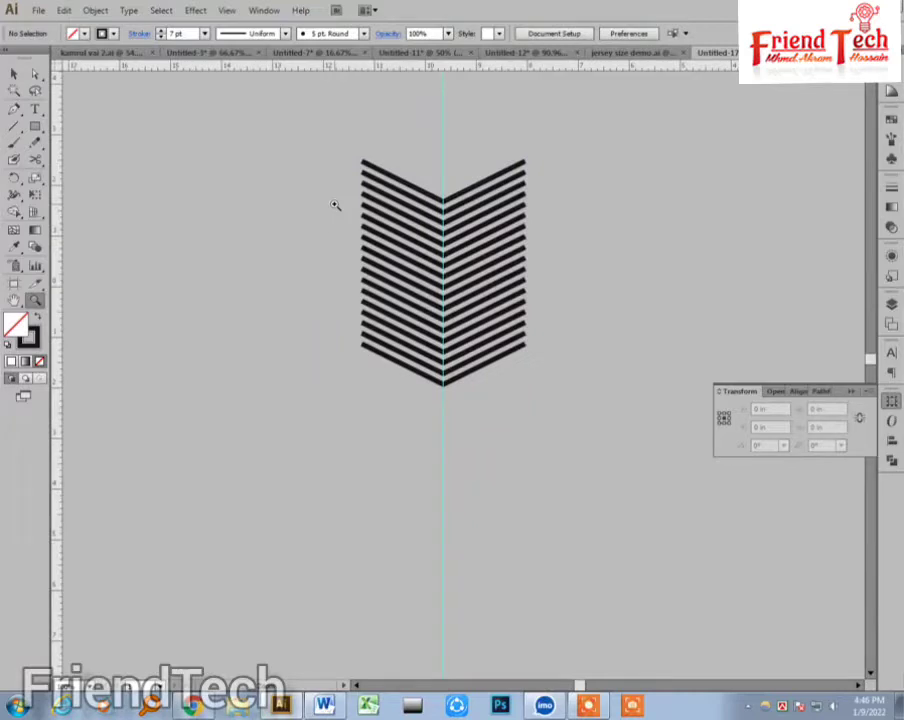
left_click_drag(334, 165, 668, 440)
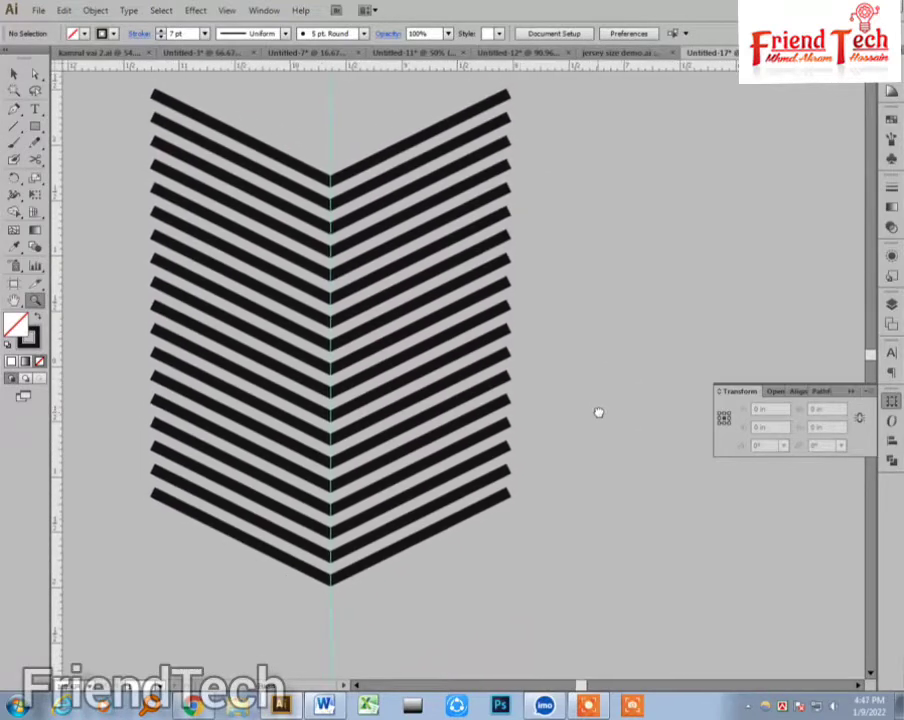
key("v")
left_click(464, 521)
left_click_drag(464, 521, 433, 248)
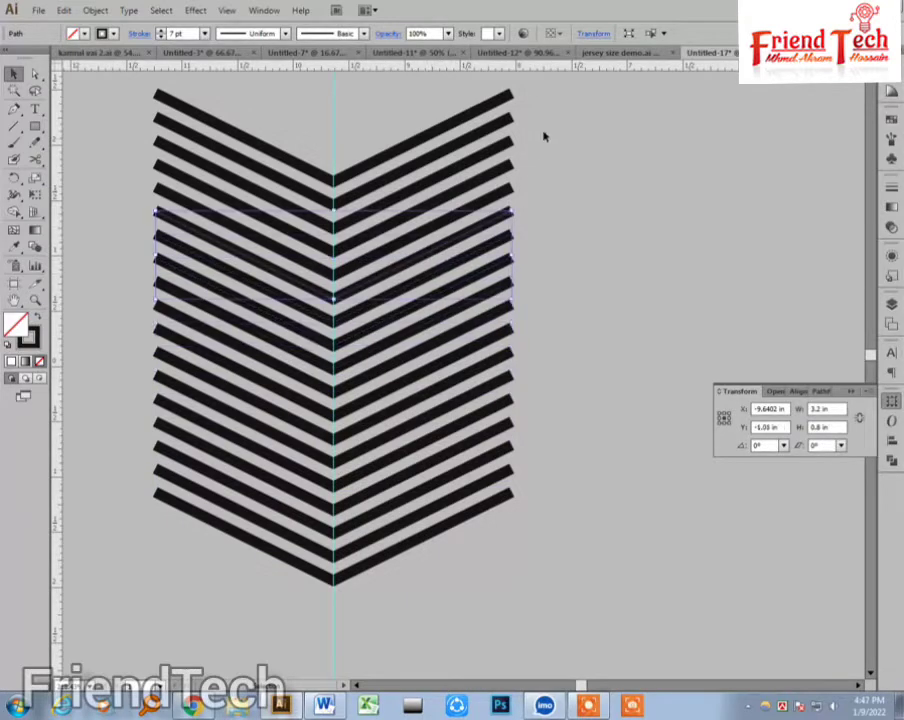
left_click(470, 200)
key("Delete")
- Set the top chevron's stroke weight to 12 pt and nudge it slightly upward
left_click(474, 226)
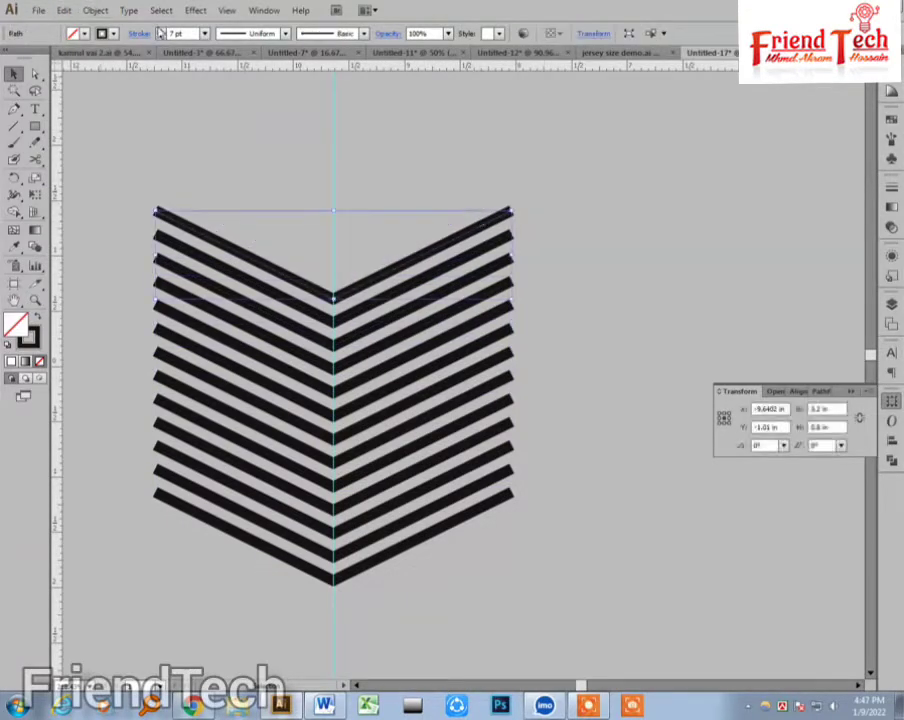
left_click(180, 33)
key("Return")
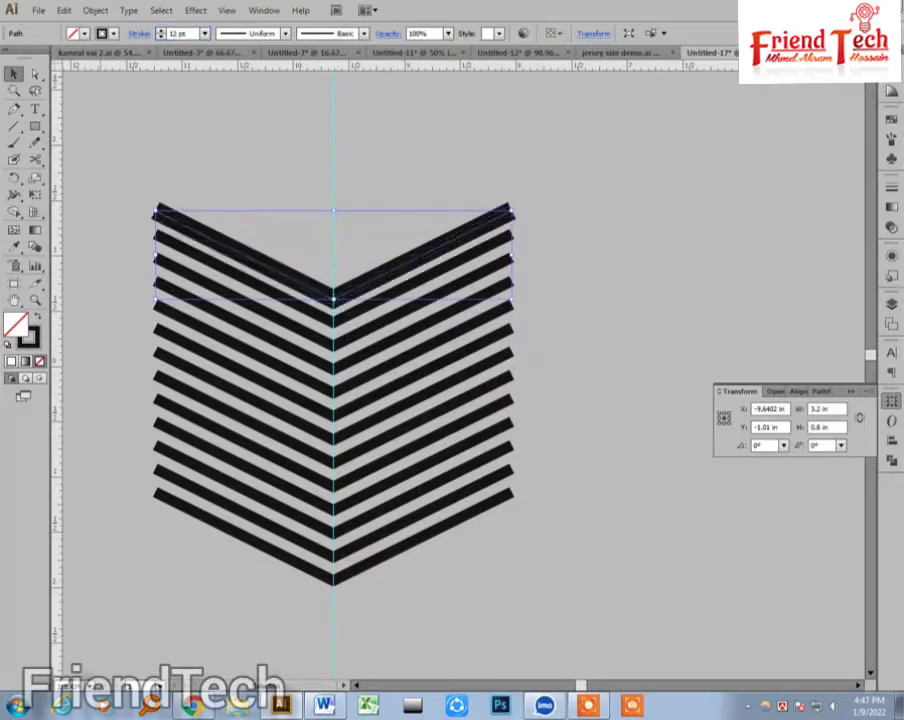
key("Up")
key("Up")
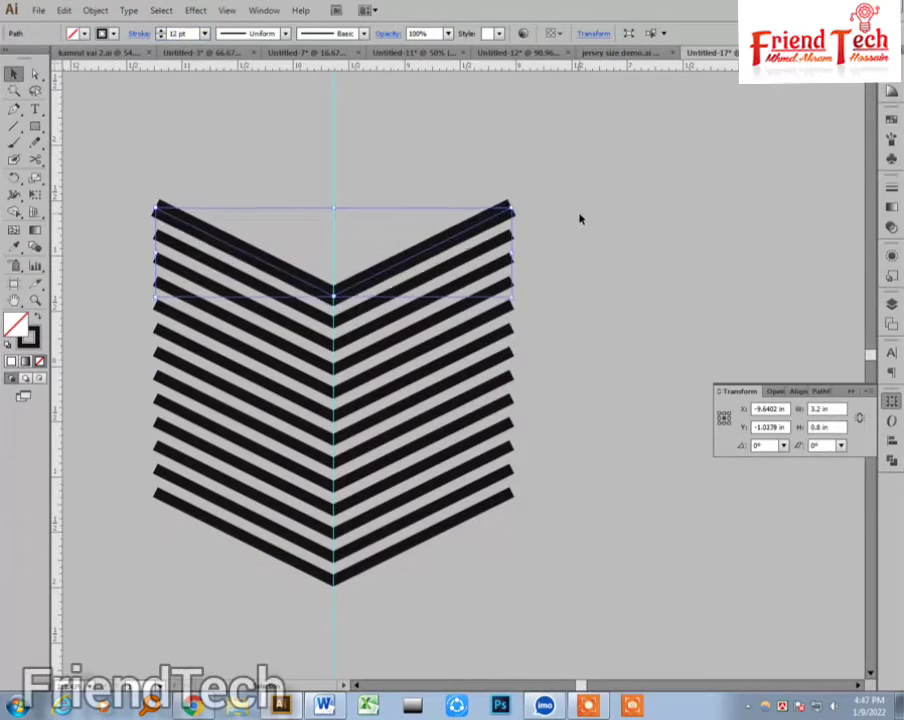
left_click(579, 219)
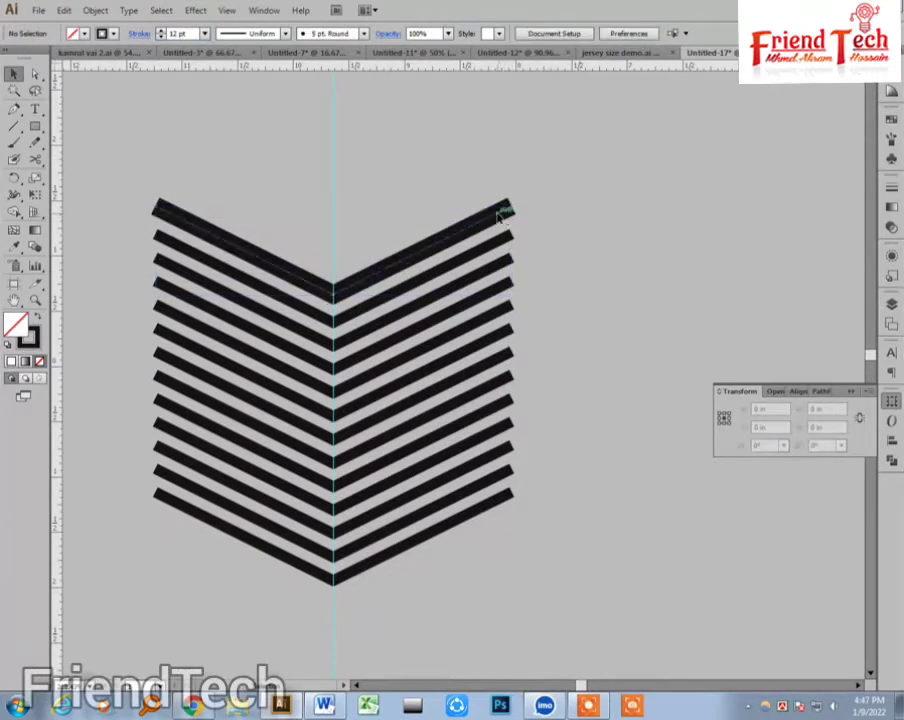
left_click(506, 212)
left_click(552, 225)
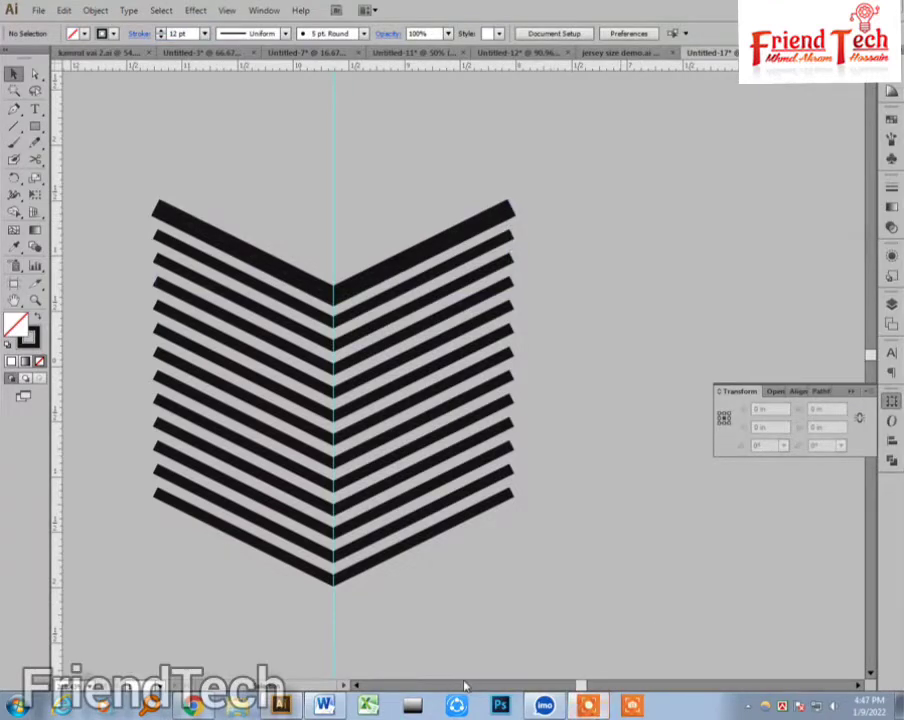
- Create a rectangle 3 in wide and 0.8 in high
key("shift+x")
key("m")
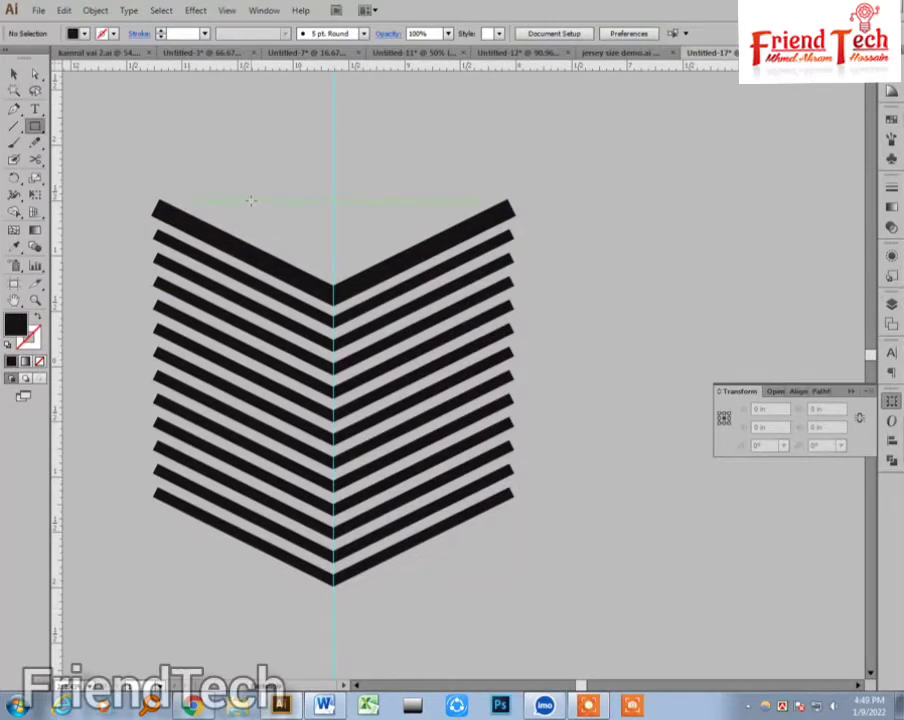
left_click(250, 200)
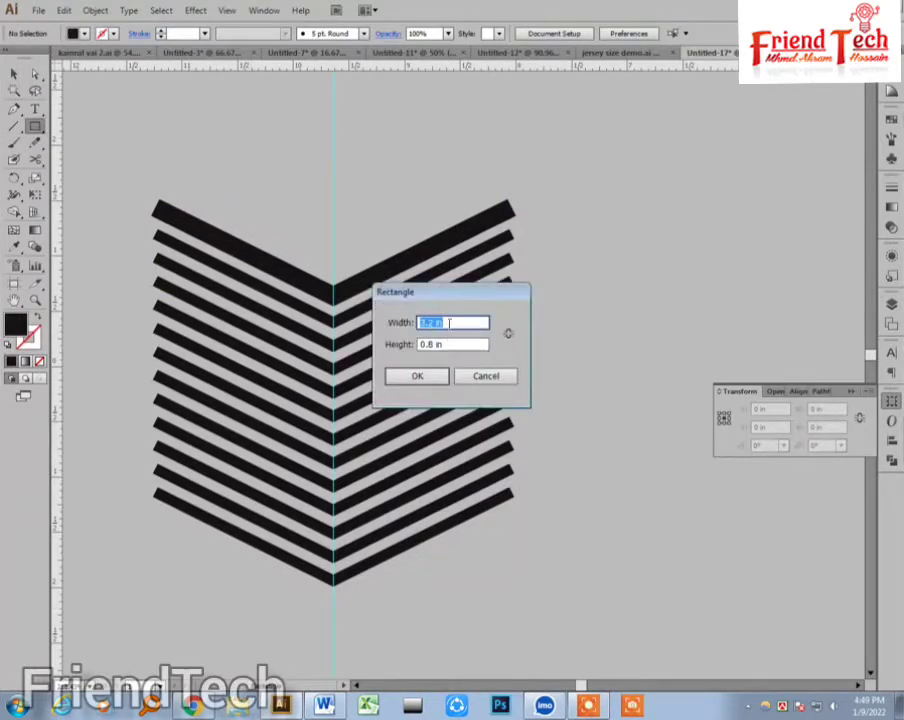
type("3")
left_click(424, 374)
- Move the rectangle over the top chevrons and give it the default black stroke with no fill
key("v")
left_click_drag(522, 245, 431, 231)
key("d")
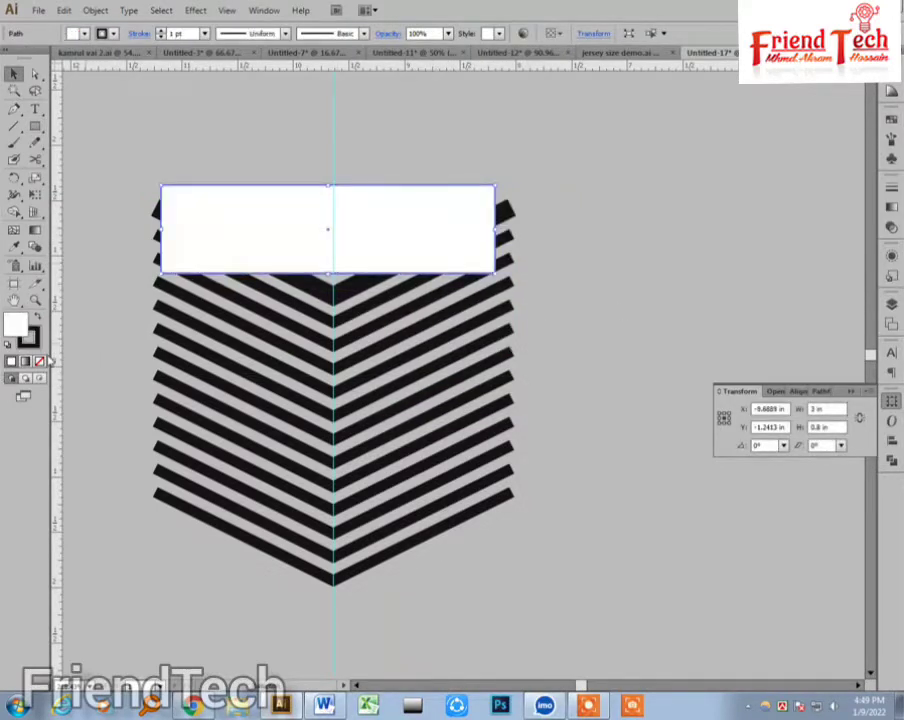
left_click(40, 361)
- Nudge the rectangle toward the centre guide and stretch its lower edge down past the lowest chevron
key("Right")
key("Right")
key("Right")
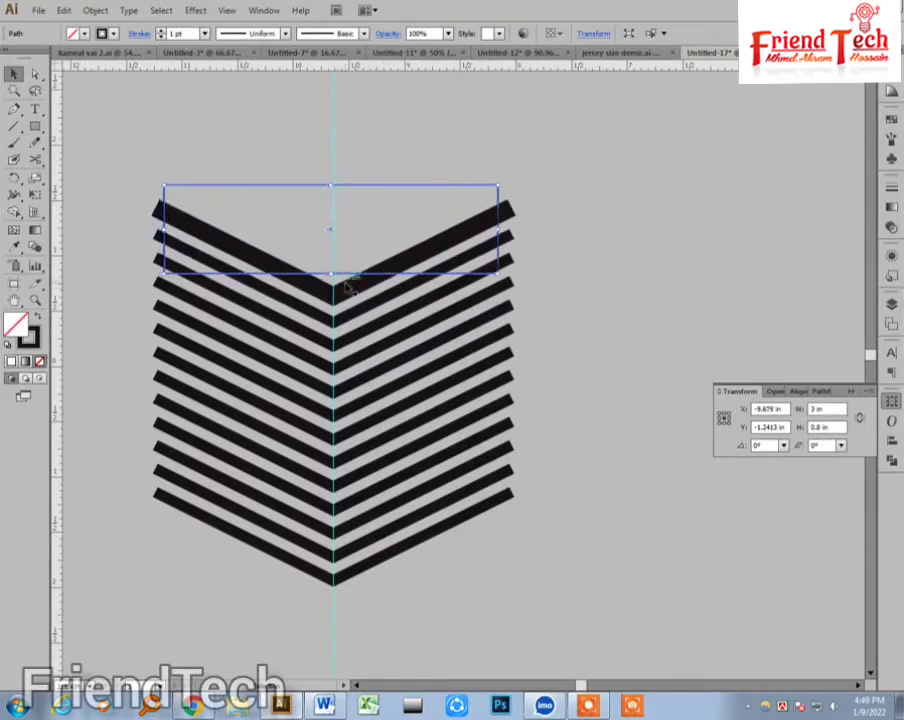
left_click_drag(333, 274, 376, 584)
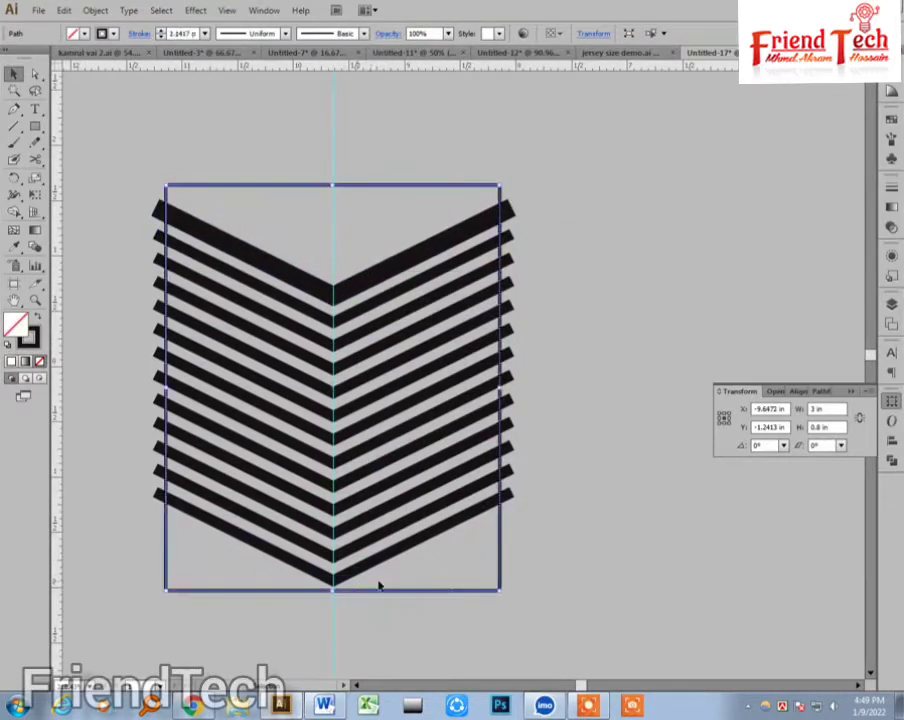
left_click(570, 194)
- Try to trim the chevrons by applying Minus Front to them and the rectangle frame
left_click_drag(560, 170, 430, 594)
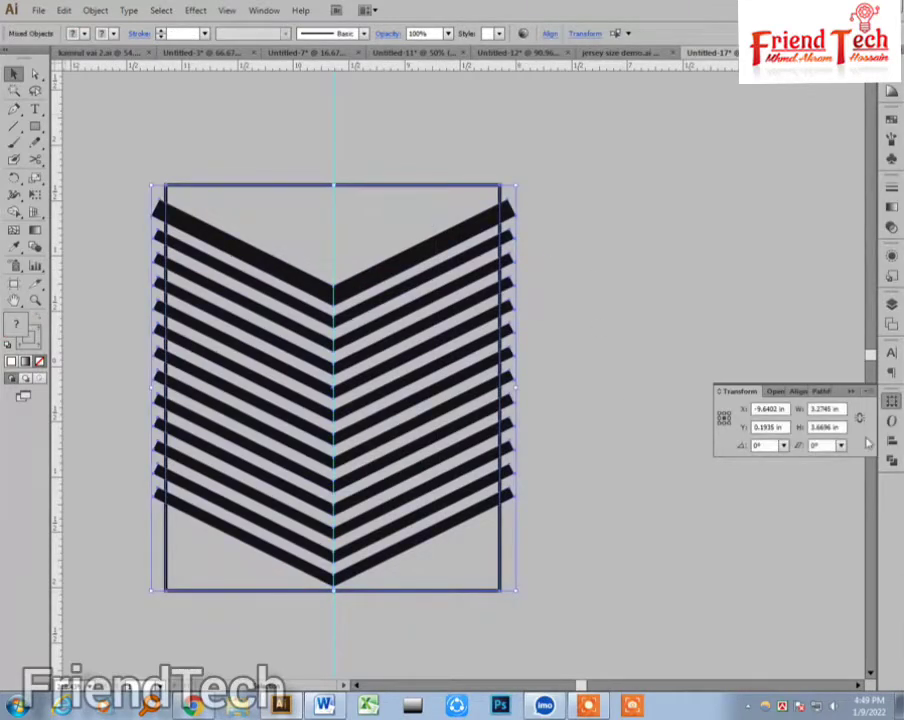
left_click(889, 457)
left_click(750, 422)
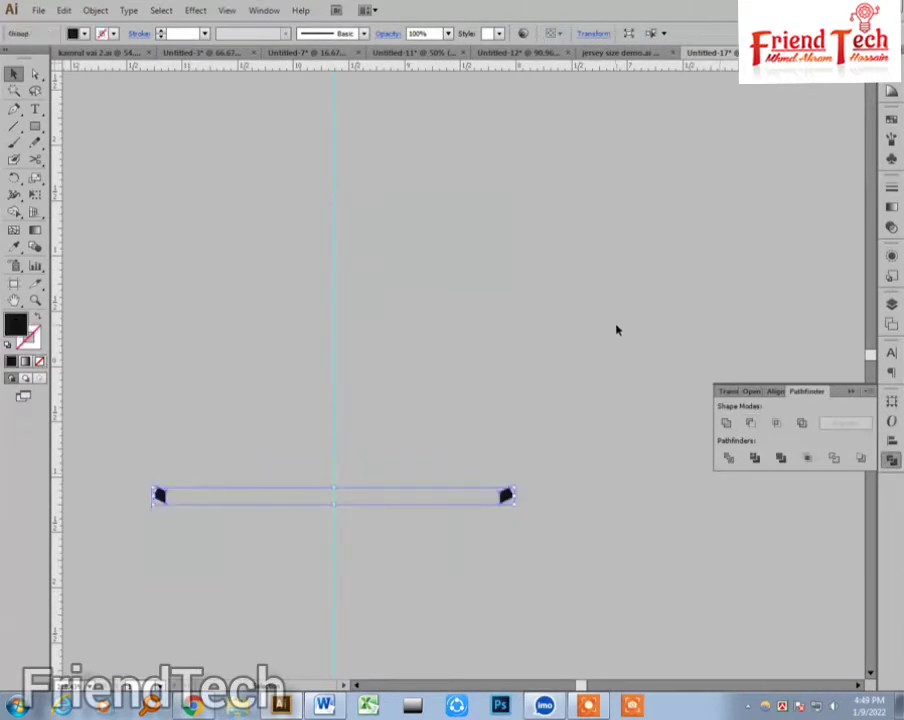
key("ctrl+z")
- Bring the rectangle frame to the front of the chevrons
left_click(526, 546)
left_click(500, 503)
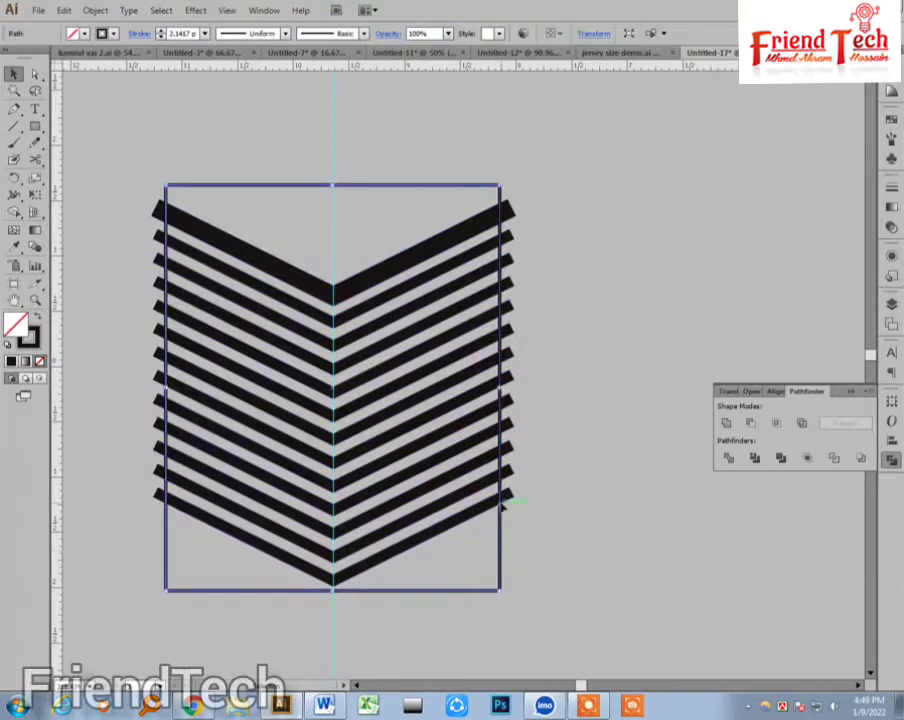
key("ctrl+shift+]")
- Try Minus Front again on the chevrons and the frame, then undo it
left_click_drag(403, 133, 558, 512)
left_click(750, 422)
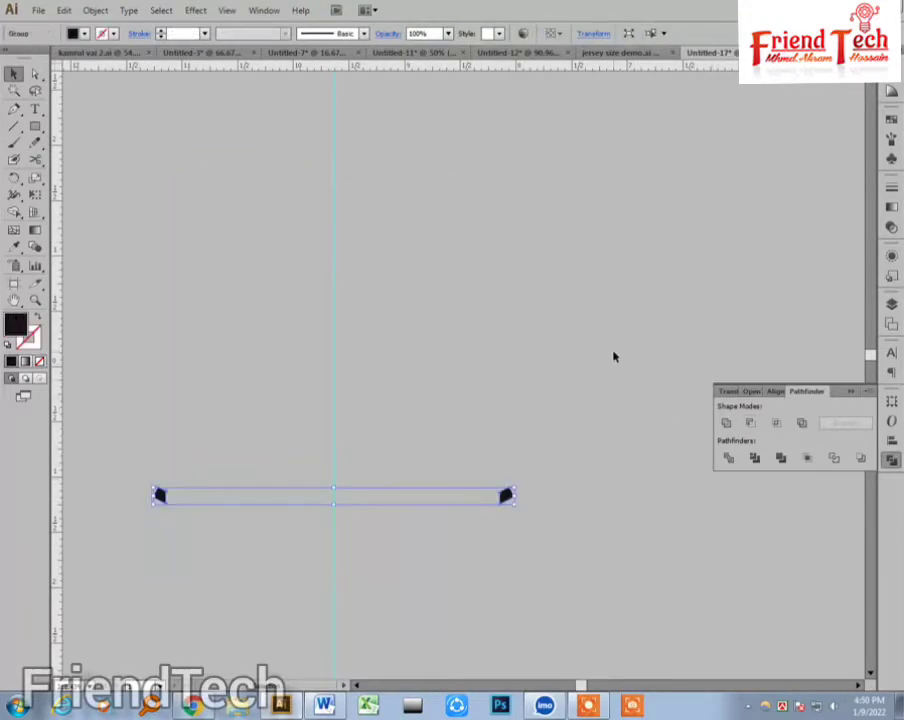
key("ctrl+z")
left_click(575, 320)
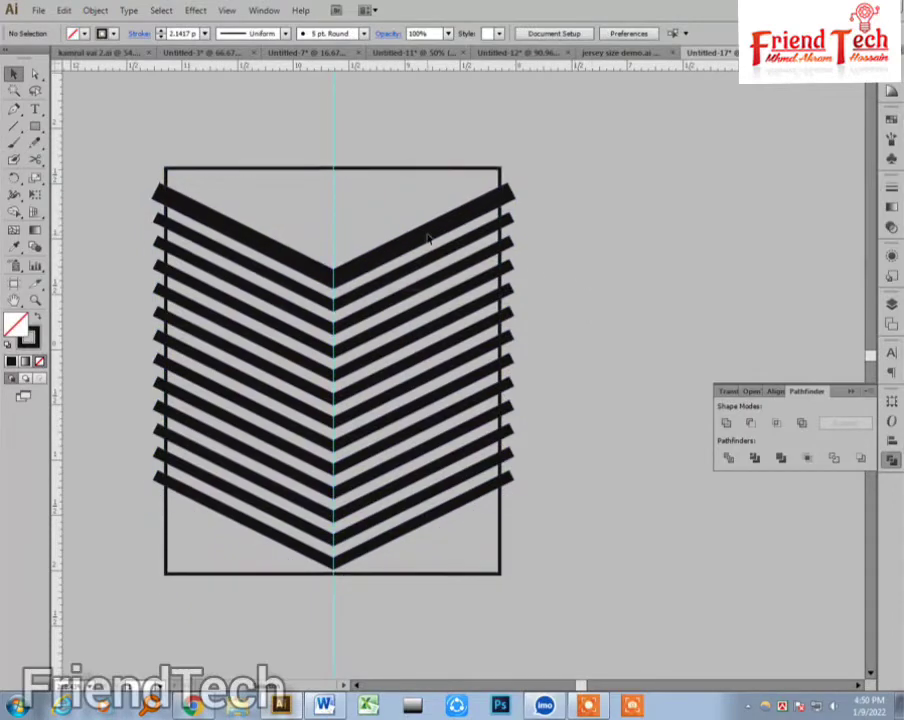
- Select the frame with all chevrons and divide the artwork along the frame's edges
left_click(428, 236)
left_click(604, 237)
left_click_drag(566, 226, 589, 220)
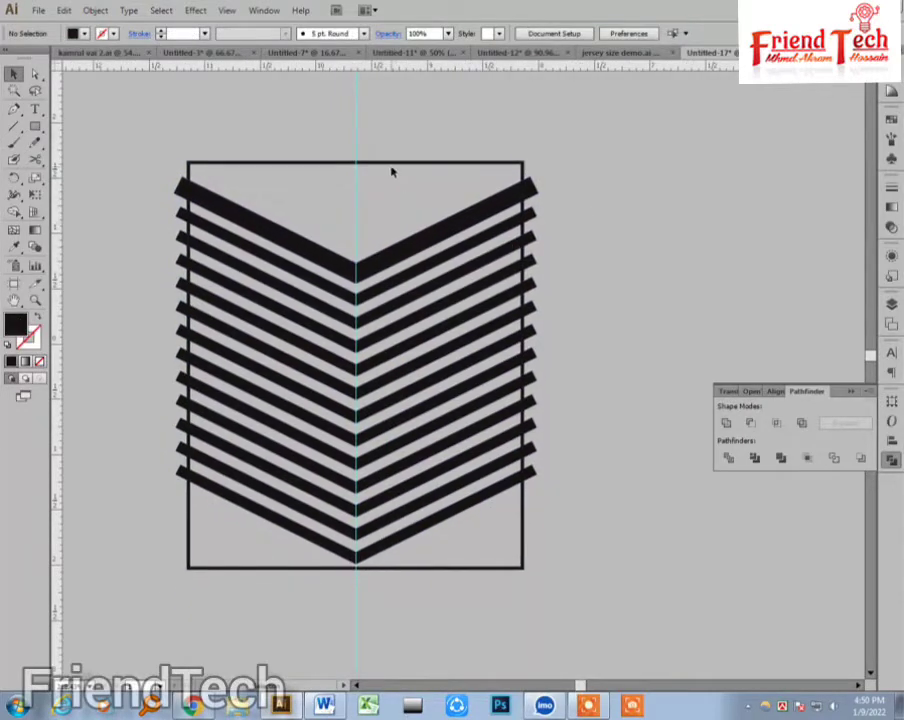
left_click_drag(545, 142, 460, 572)
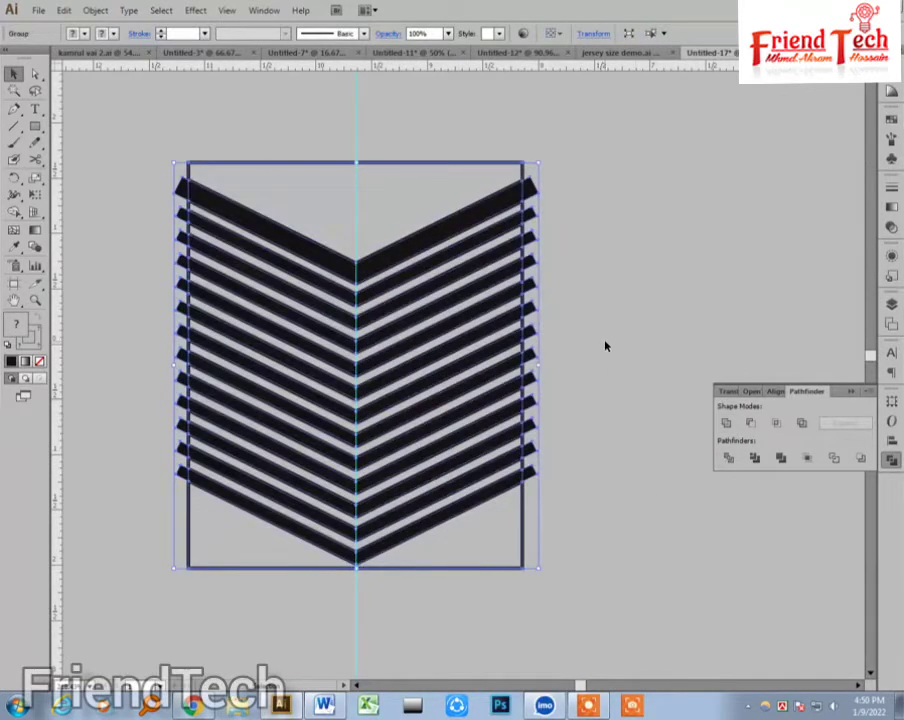
- Remove the stroke from the divided group and deselect it
left_click(33, 340)
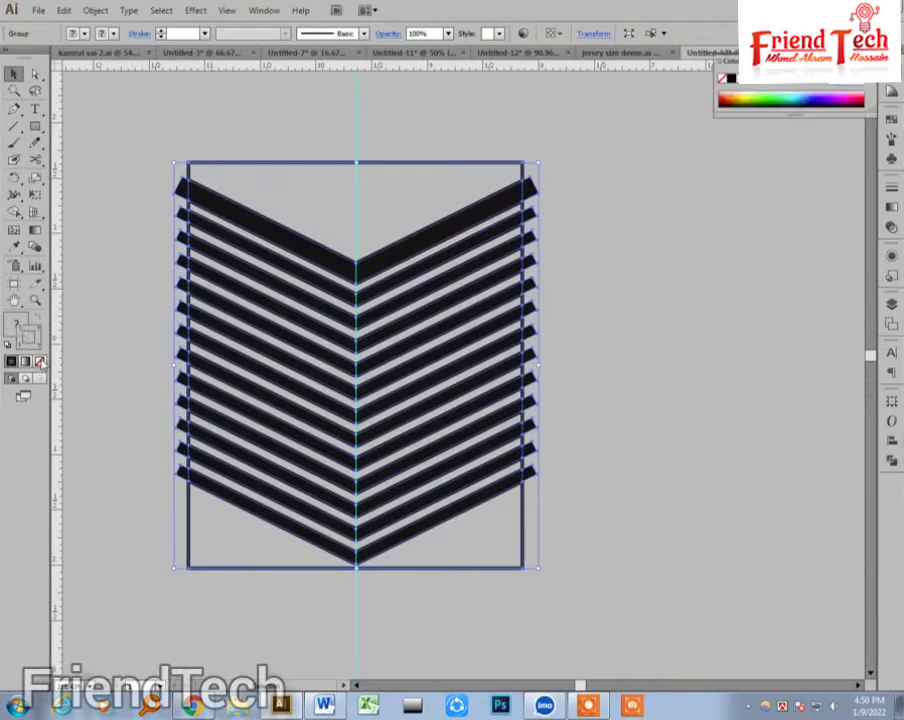
left_click(40, 361)
left_click(588, 572)
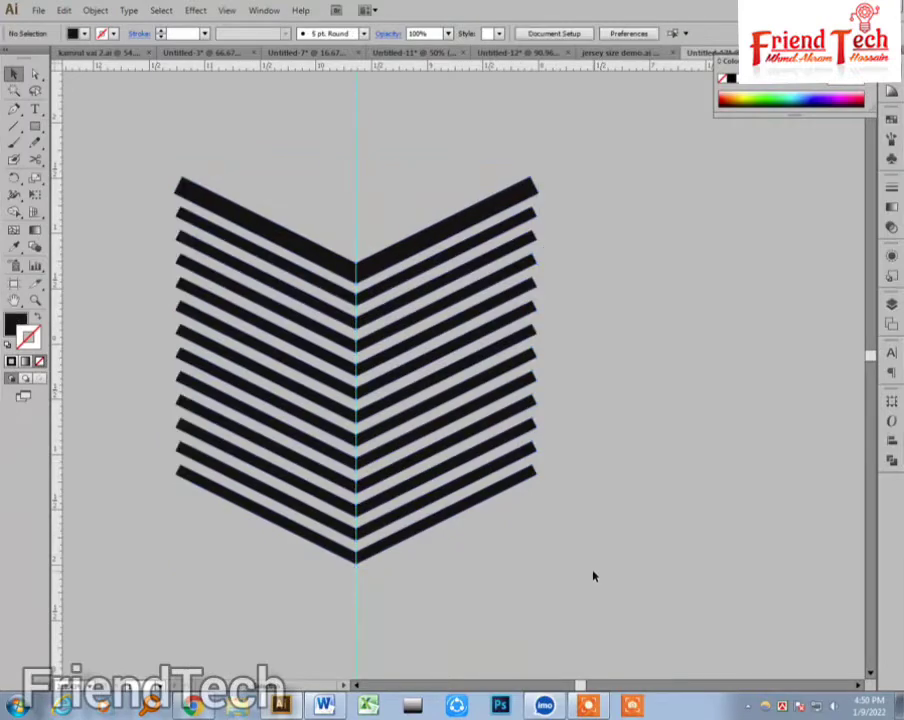
- Ungroup the divided artwork and delete the unfilled pieces left below the chevrons
left_click(436, 478)
right_click(436, 481)
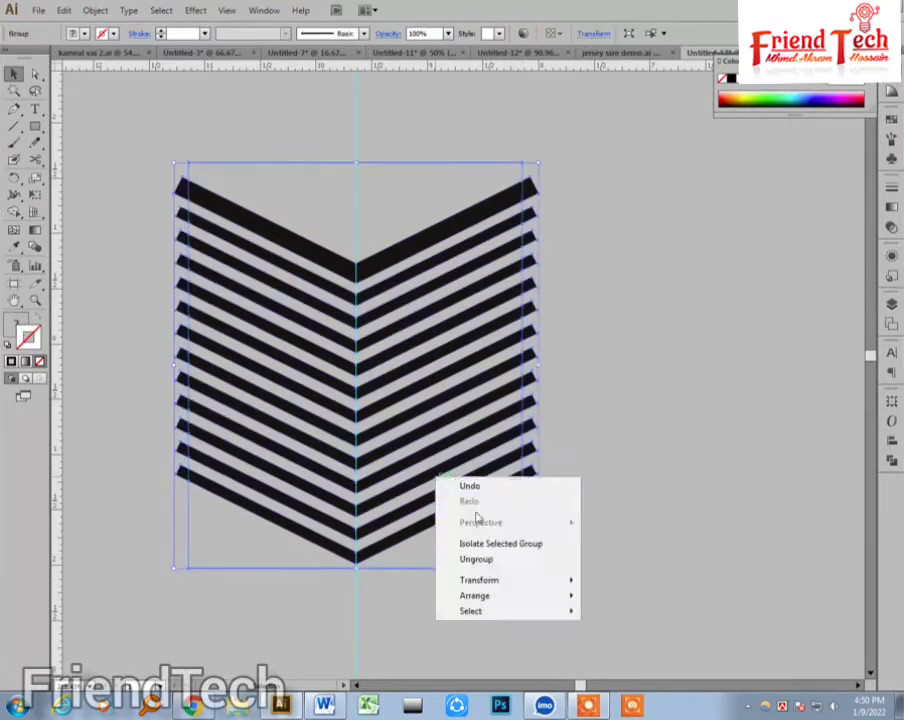
left_click(490, 561)
left_click(565, 542)
left_click_drag(565, 542, 437, 588)
key("Delete")
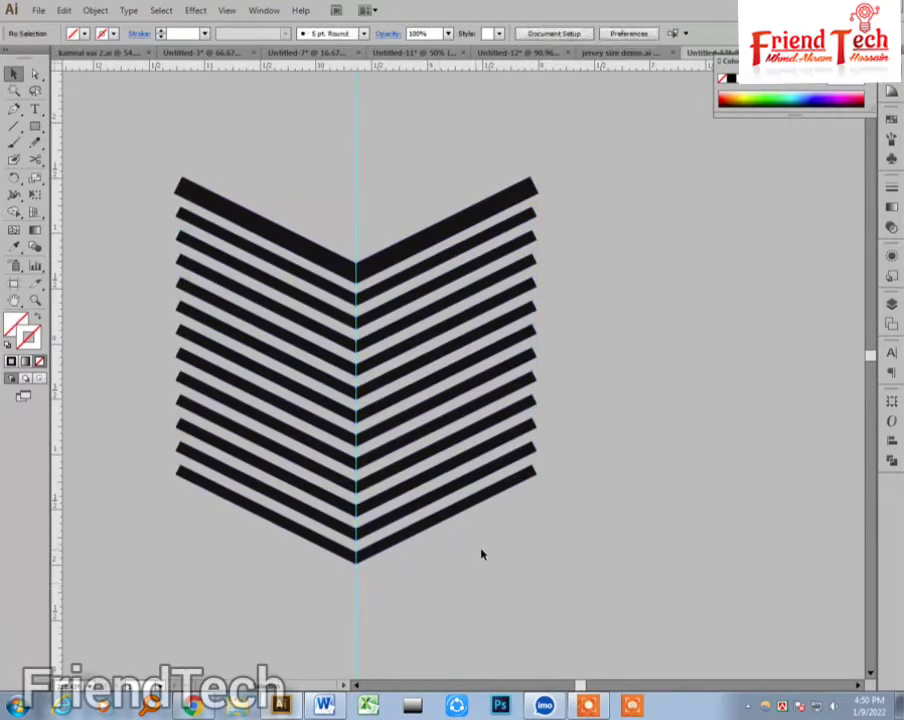
- Delete the cut-off chevron ends on both sides so the stack has straight vertical edges
left_click(527, 475)
mouse_move(576, 158)
left_mouse_down()
mouse_move(547, 516)
mouse_move(528, 531)
left_mouse_up()
key("Delete")
left_click_drag(112, 156, 180, 529)
key("Delete")
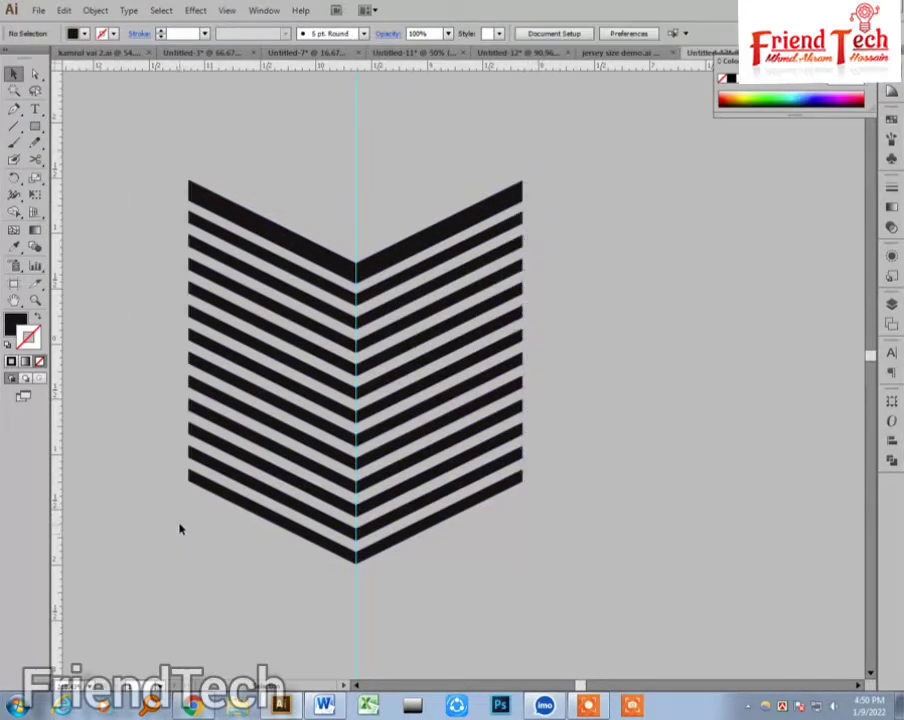
- Select all black chevrons by their matching fill and group them
left_click(250, 515)
left_click(290, 483, "shift")
key("y")
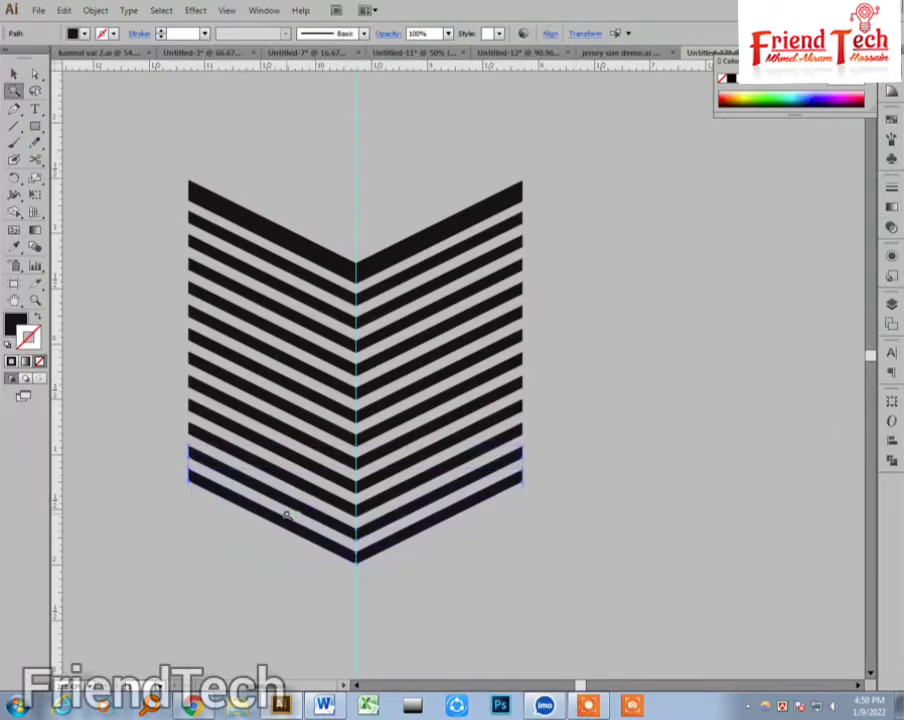
left_click(296, 508)
key("v")
key("ctrl+g")
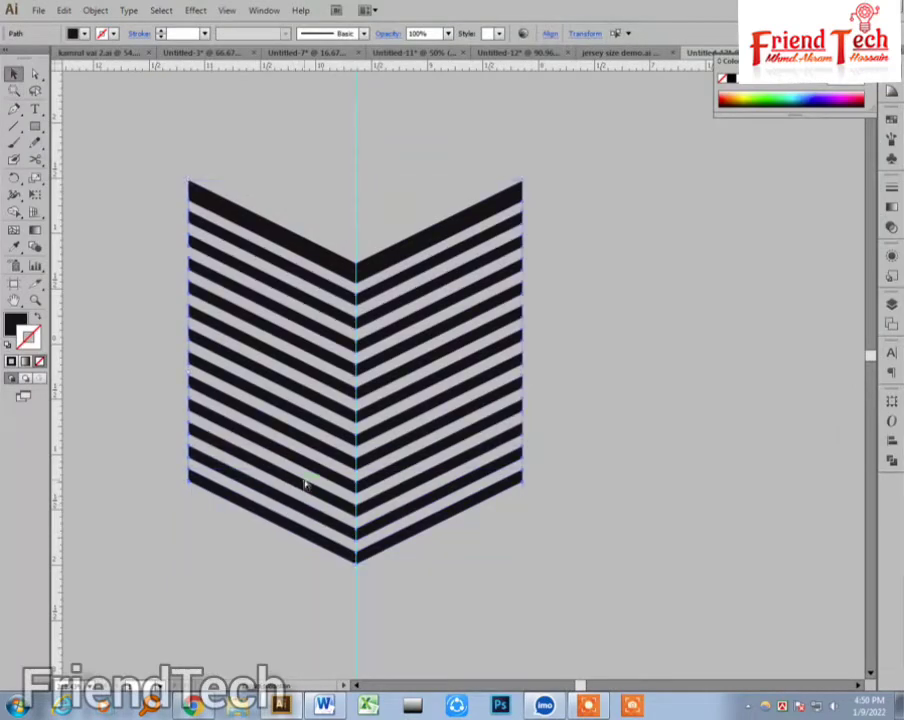
- Move the chevron group off the leftover unfilled pieces and delete those pieces
left_click_drag(395, 557, 370, 190)
left_click_drag(482, 307, 135, 602)
key("Delete")
left_click_drag(333, 346, 323, 658)
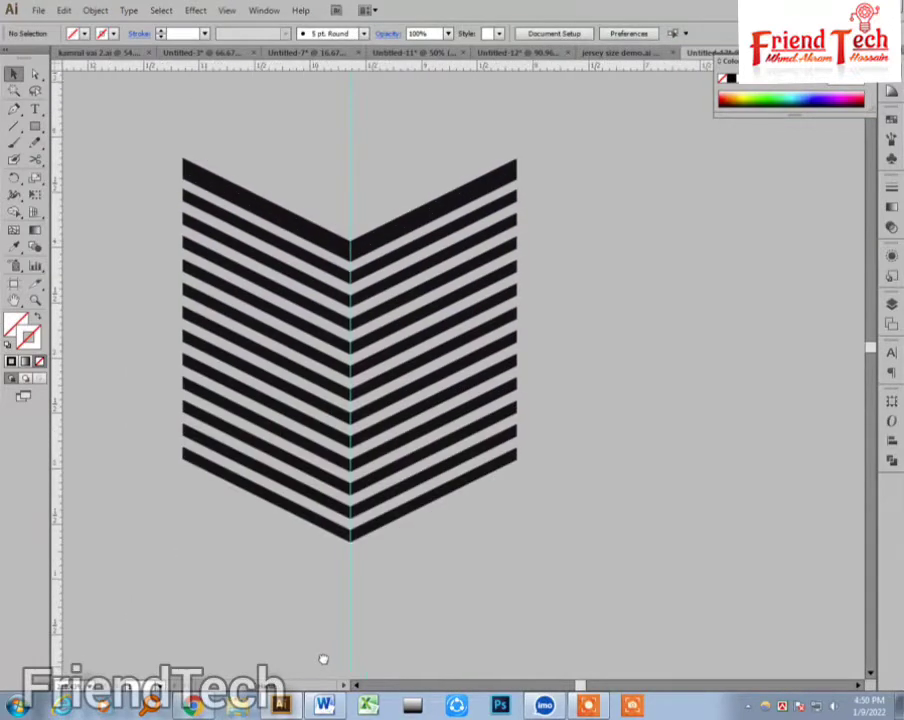
- Examine the grouped chevron stack up close around the center guide and its trimmed sides
key("z")
left_click(350, 262)
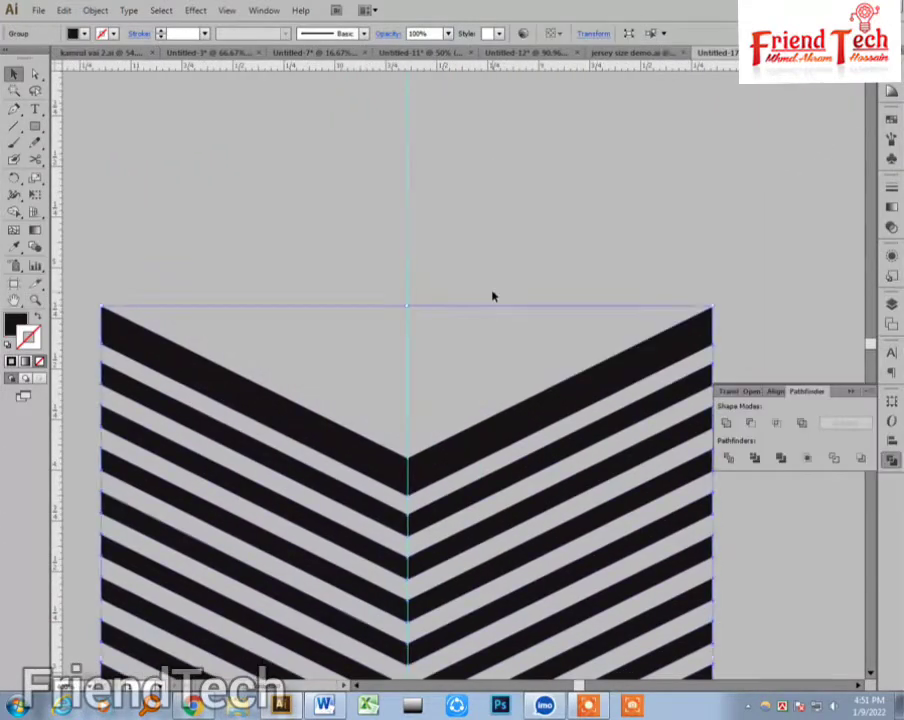
key("ctrl+minus")
key("ctrl+minus")
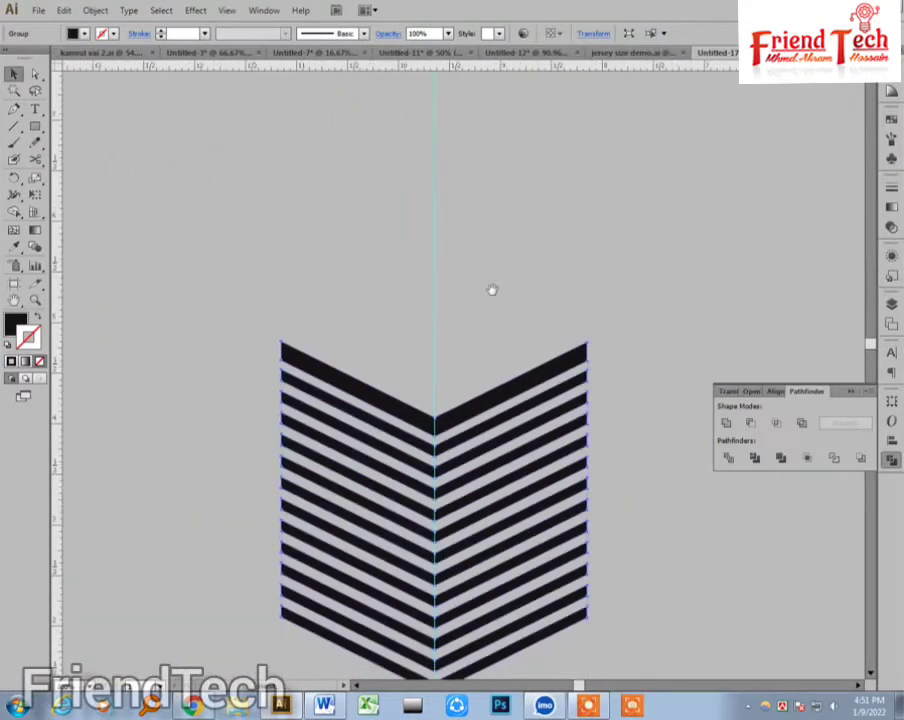
left_click_drag(538, 322, 517, 223)
left_click(518, 232)
key("z")
left_click_drag(210, 204, 643, 589)
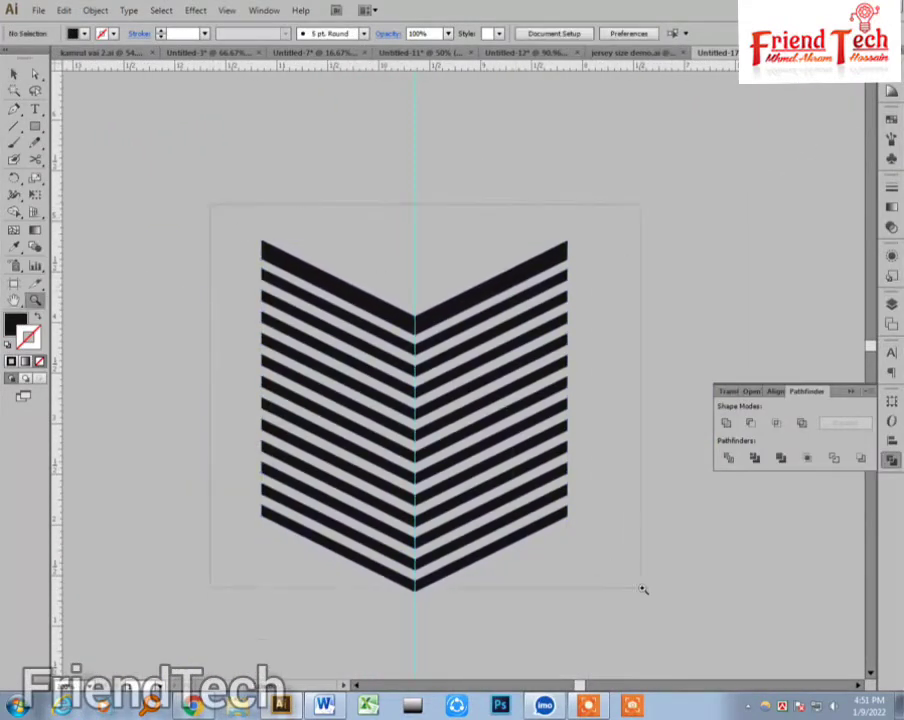
- Draw a vertical cutting line along the center guide through the five lowest chevrons
key("v")
left_click(326, 382)
left_click_drag(488, 567, 474, 535)
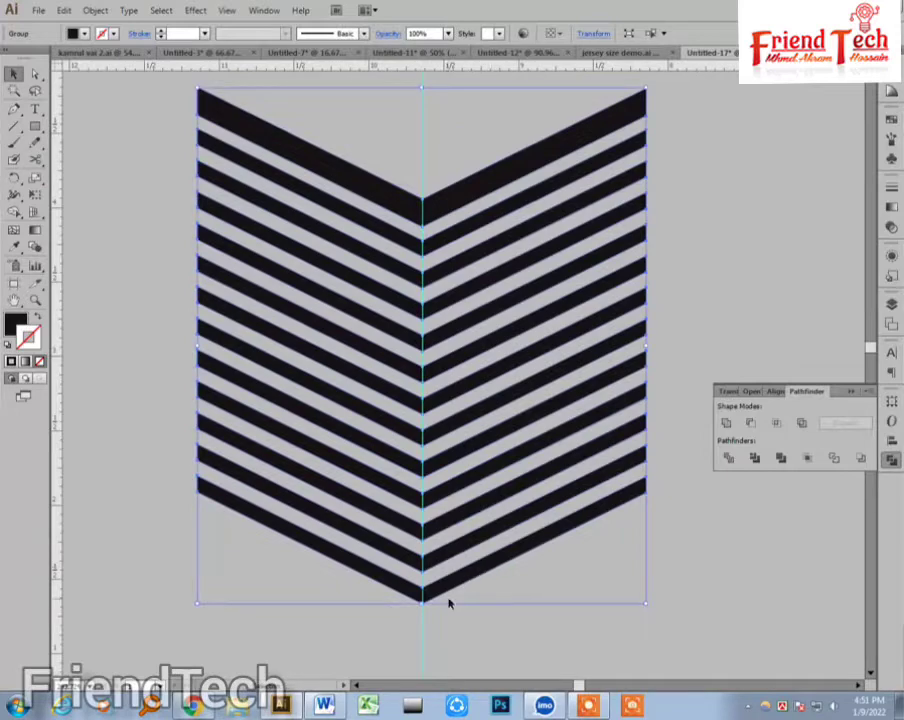
key("backslash")
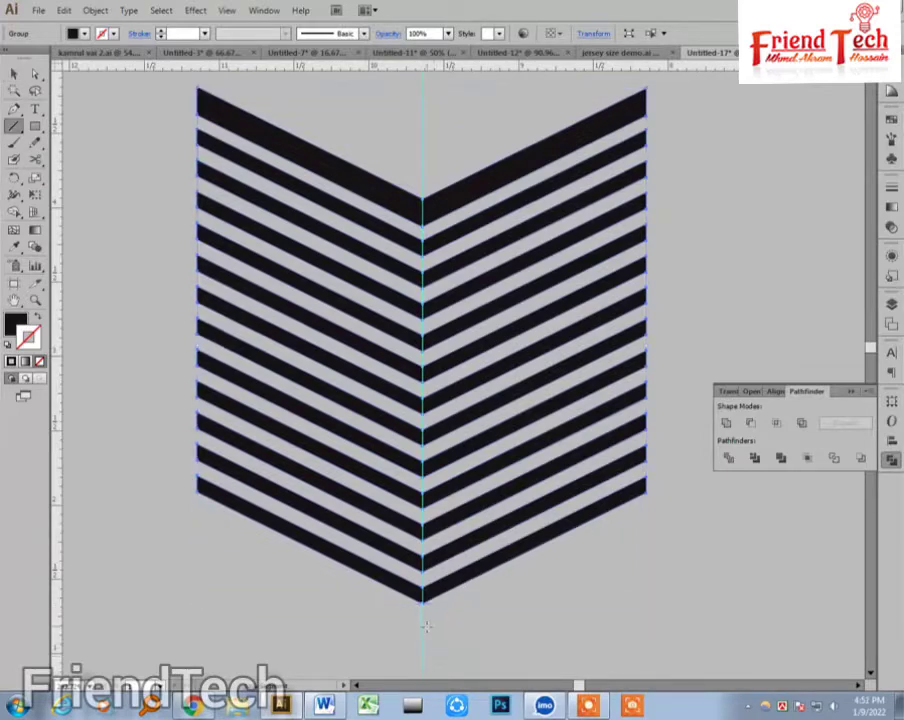
left_click_drag(422, 622, 422, 455)
key("v")
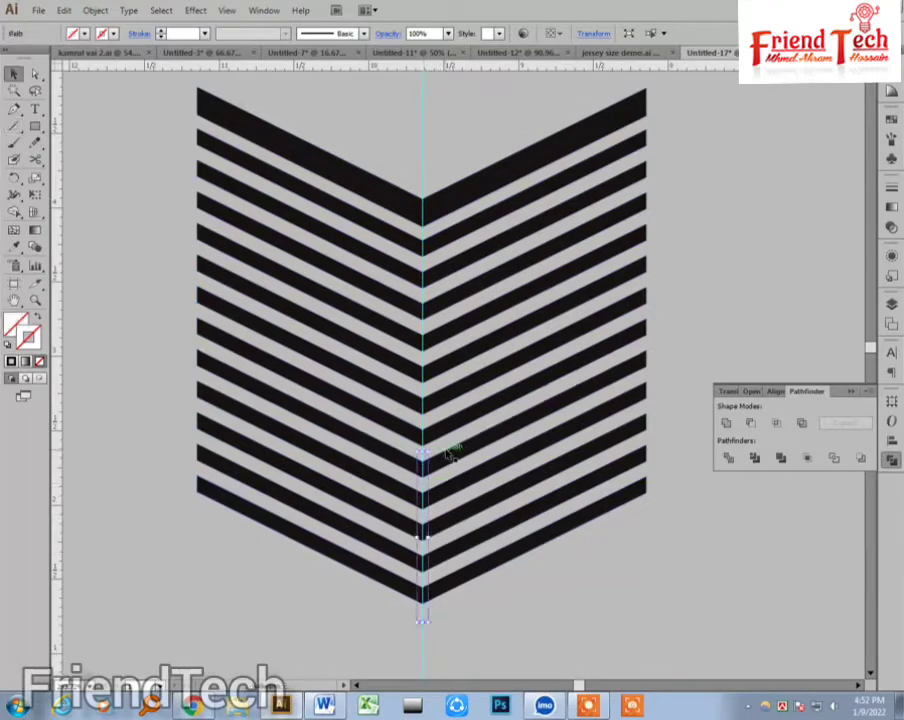
left_click(447, 458, "shift")
left_click(680, 480)
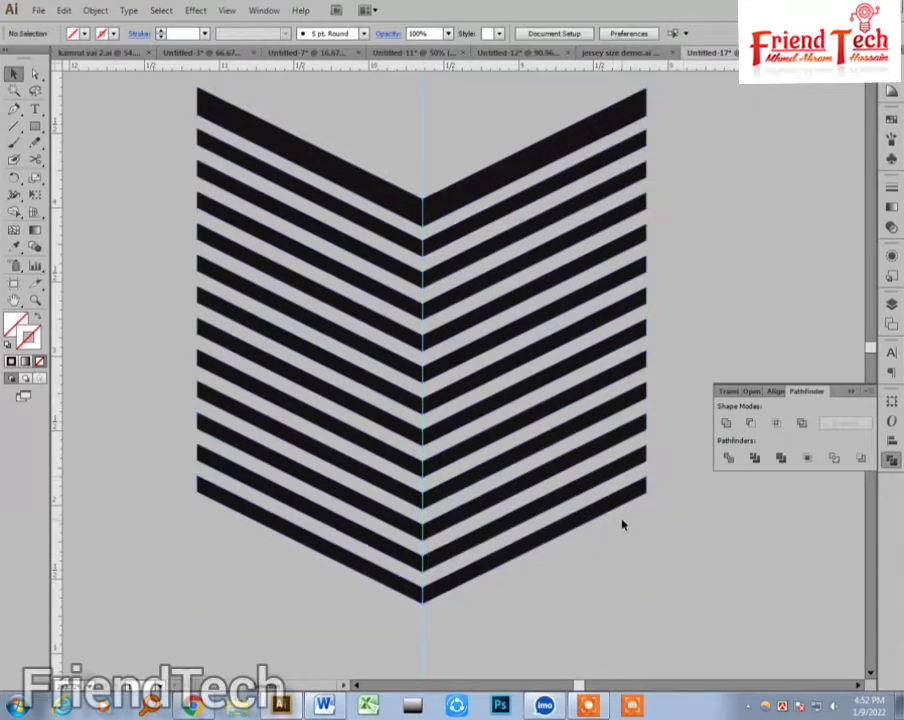
- Ungroup the chevron stack into separate stripes and deselect it
left_click(613, 511)
right_click(613, 511)
left_click(654, 588)
left_click(656, 400)
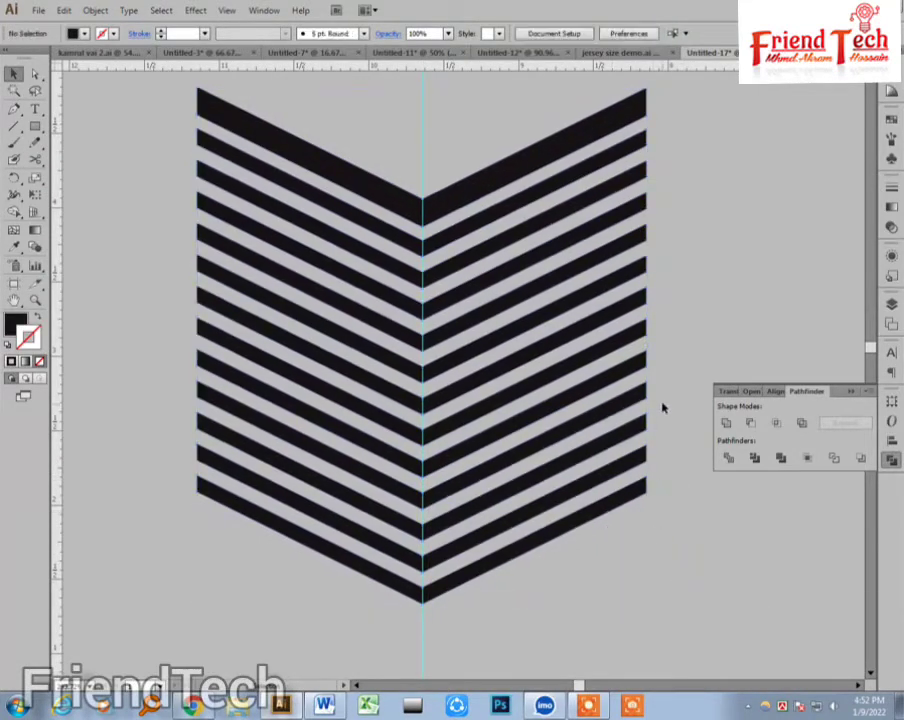
- Select the five lowest chevrons with the cutting line and divide them with Pathfinder
left_click(636, 458)
left_click(642, 392)
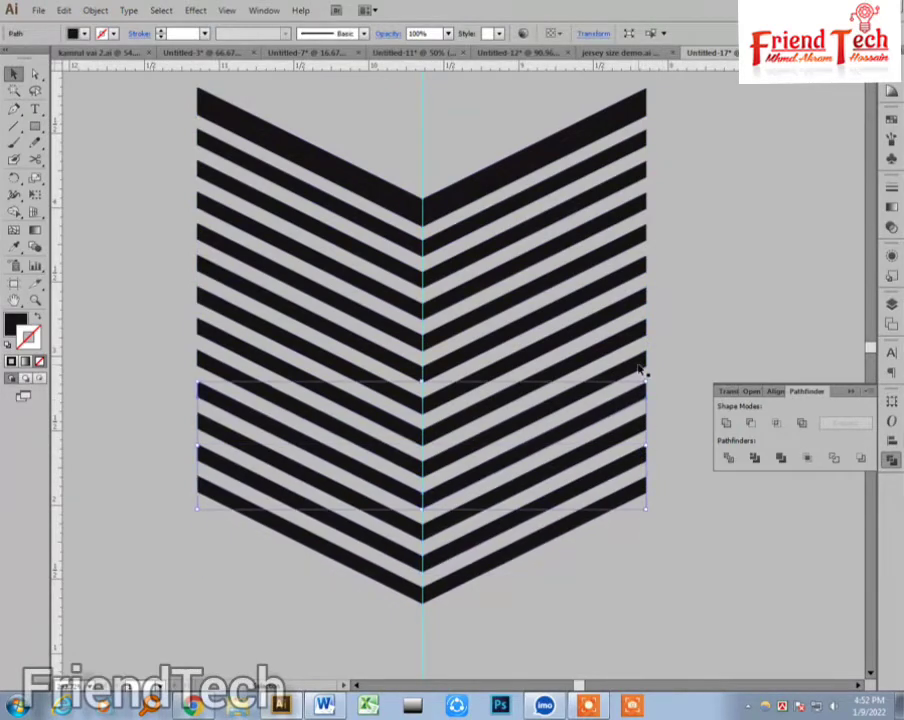
left_click(642, 364)
left_click_drag(609, 543, 520, 638)
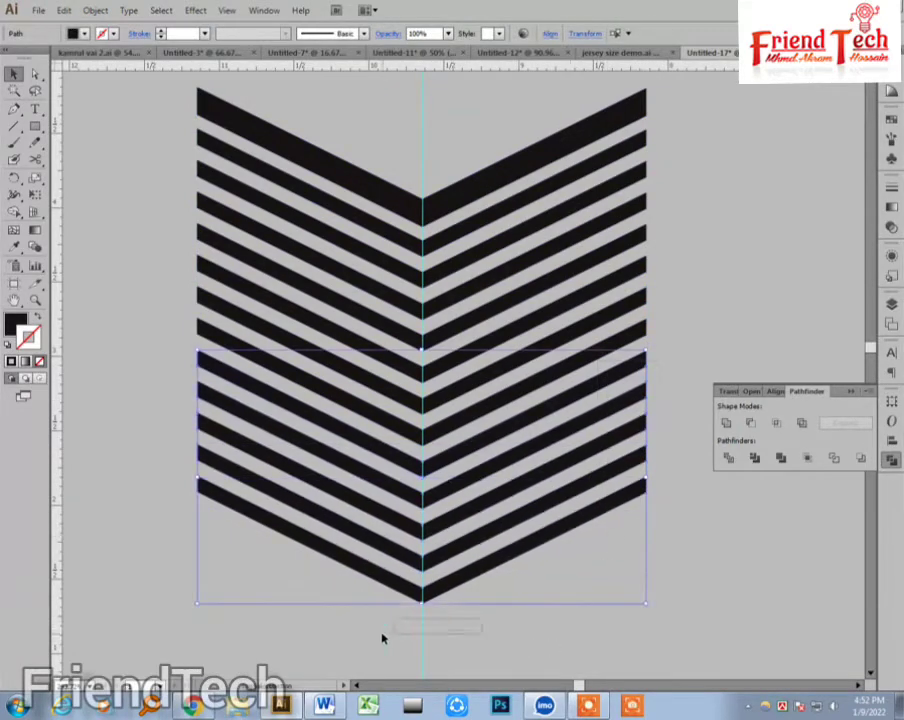
left_click(728, 458)
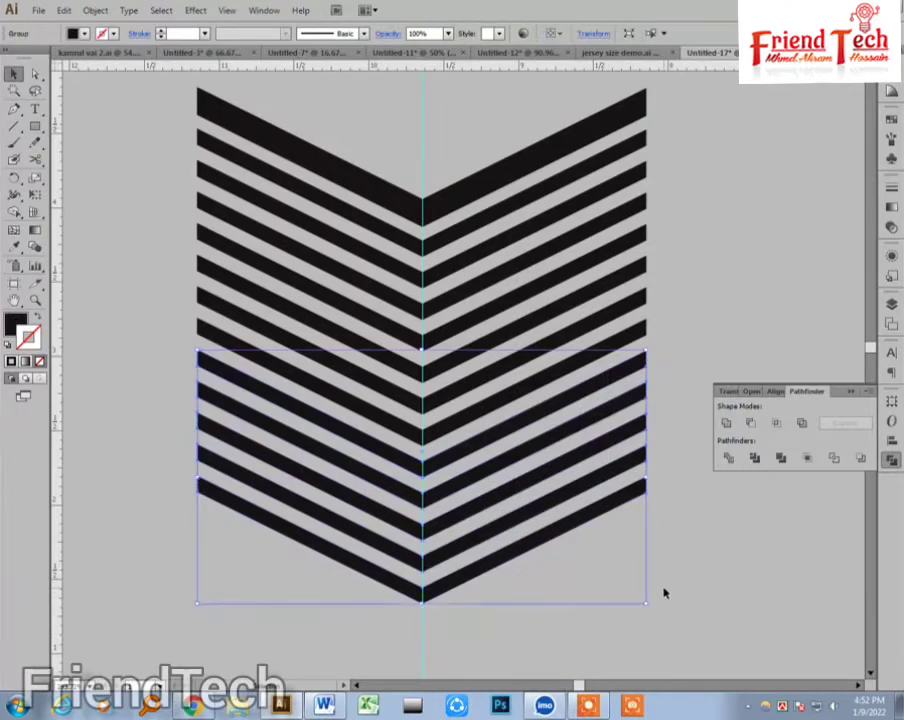
left_click(670, 508)
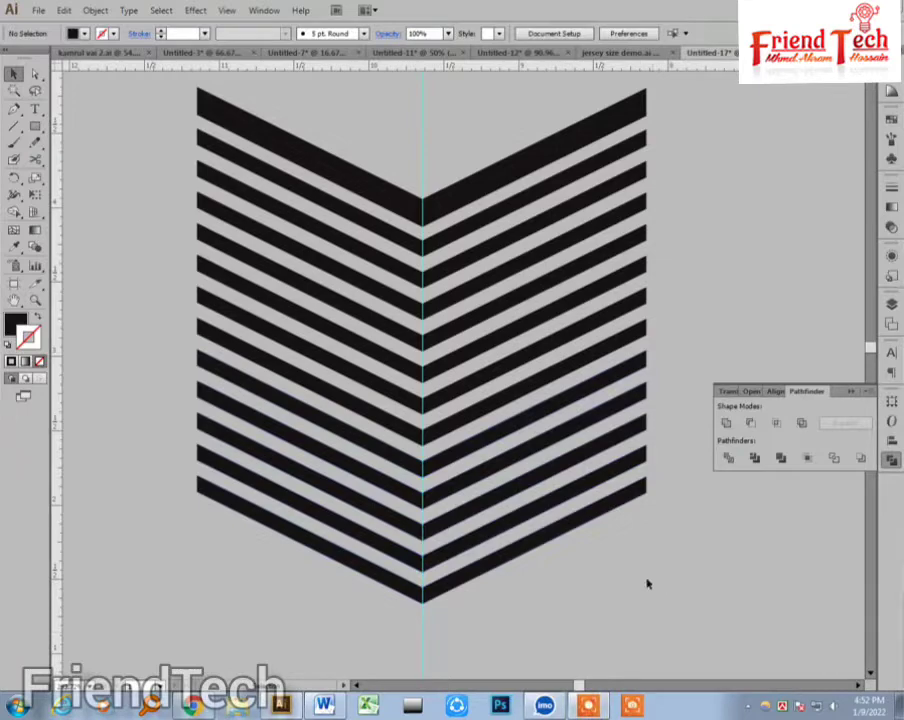
left_click(525, 553)
key("Delete")
key("ctrl+z")
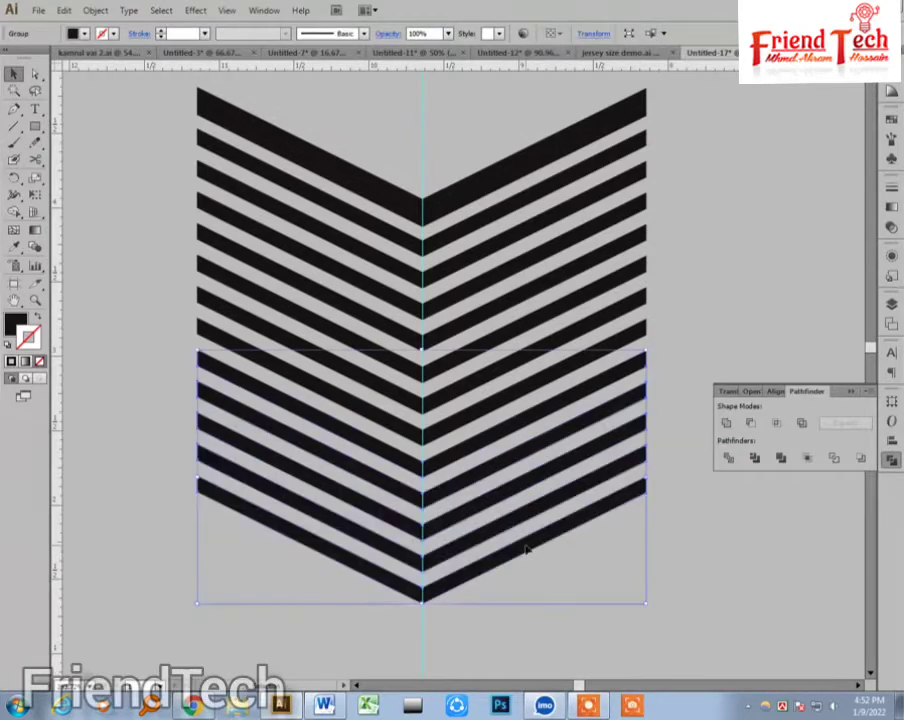
- Ungroup the divided pieces and delete the right halves of the five lowest chevrons
right_click(525, 549)
left_click(568, 627)
left_click(552, 570)
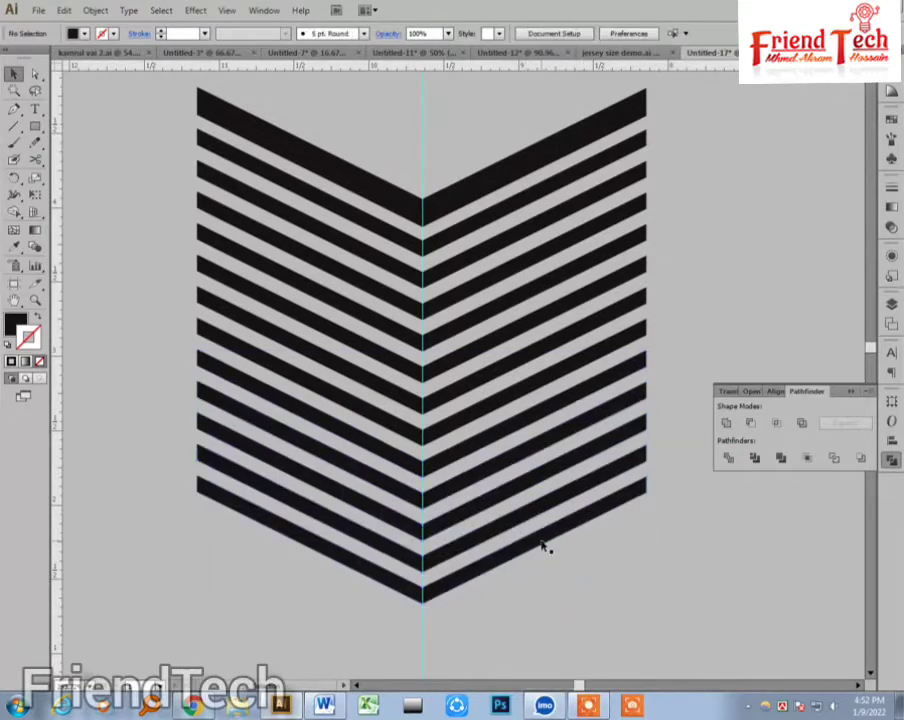
left_click(555, 413)
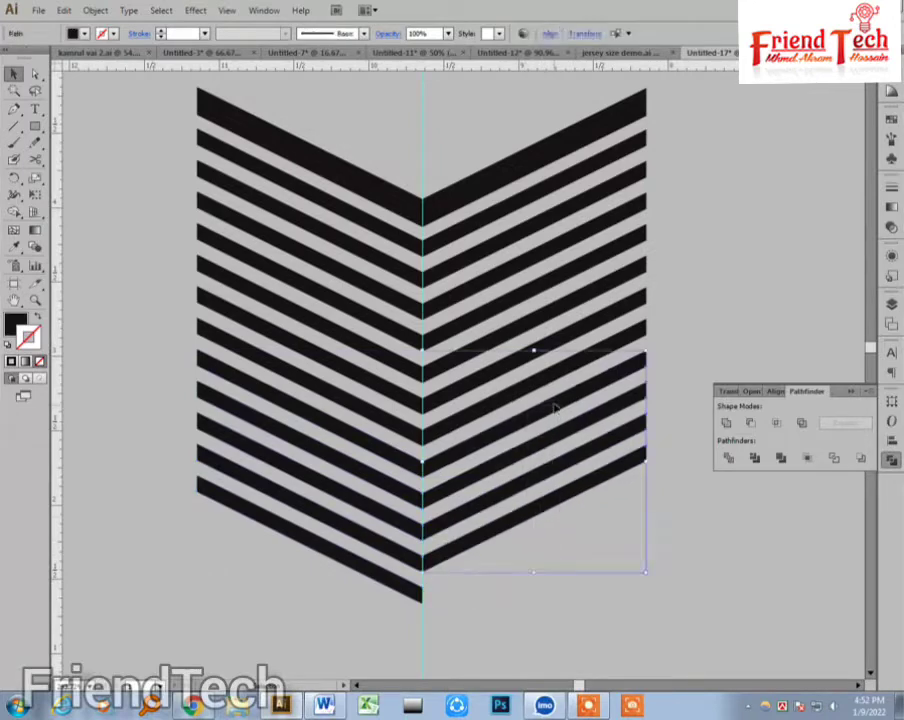
key("Delete")
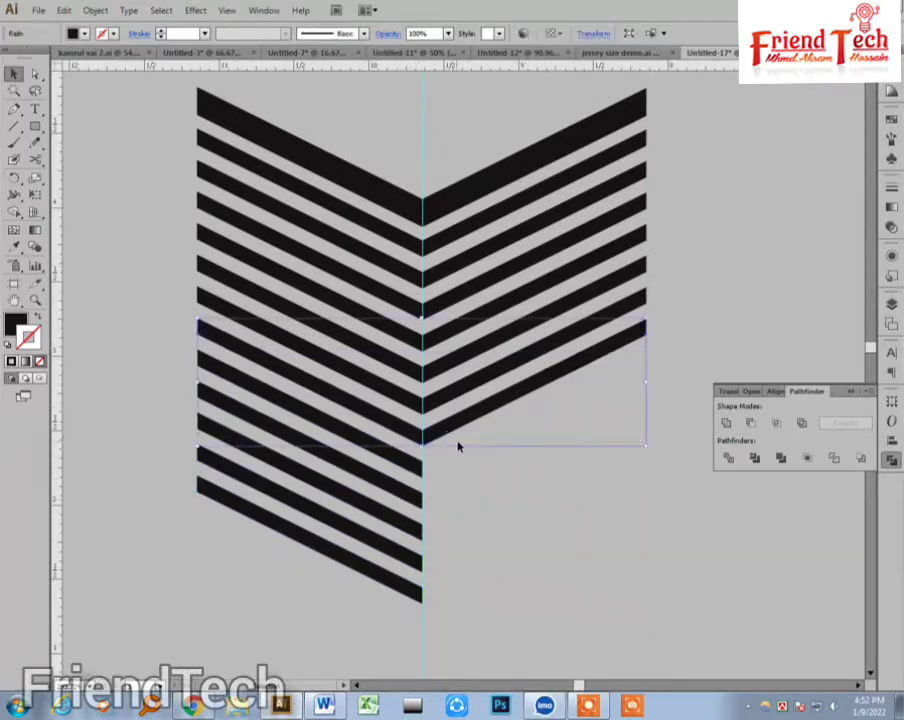
- Split the thick top chevron at the guide by subtracting a small rectangle over the inner end of its left arm
scroll(505, 430, "up", 1)
left_click(451, 263)
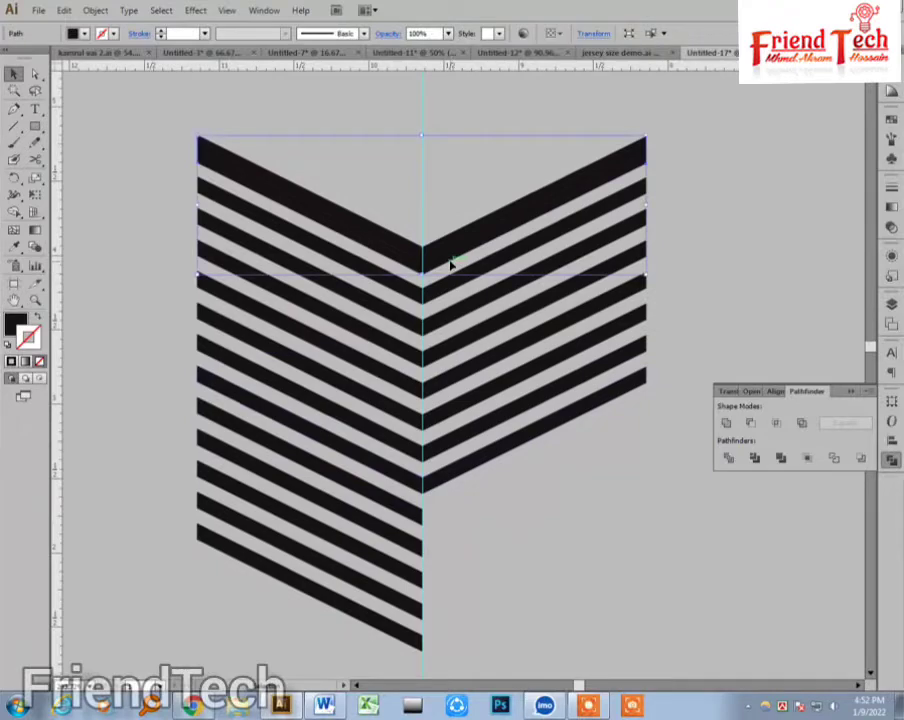
key("backslash")
key("v")
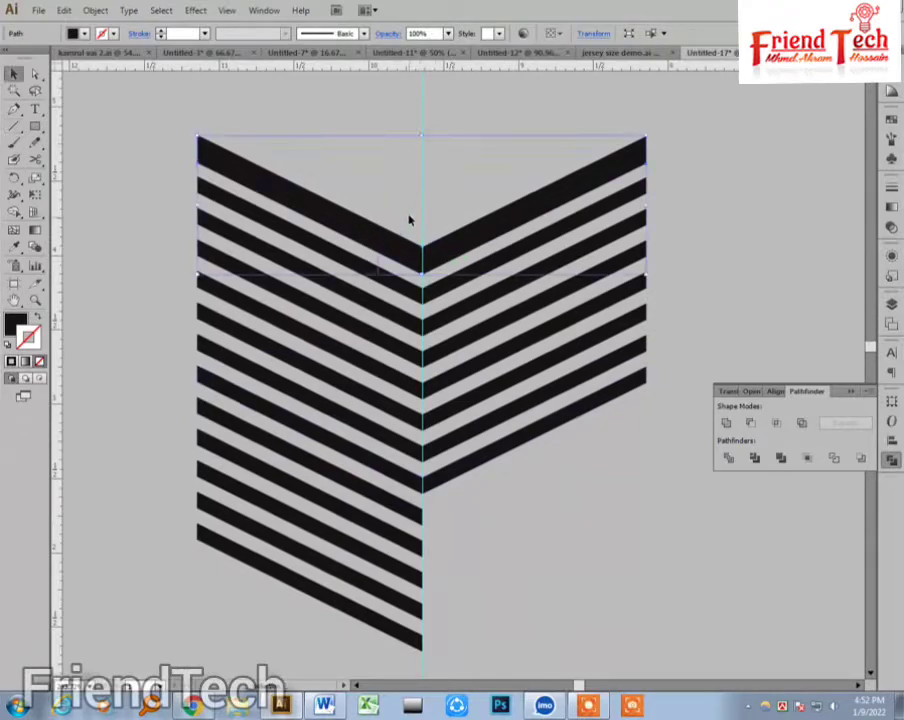
left_click(405, 196)
left_click(453, 244, "shift")
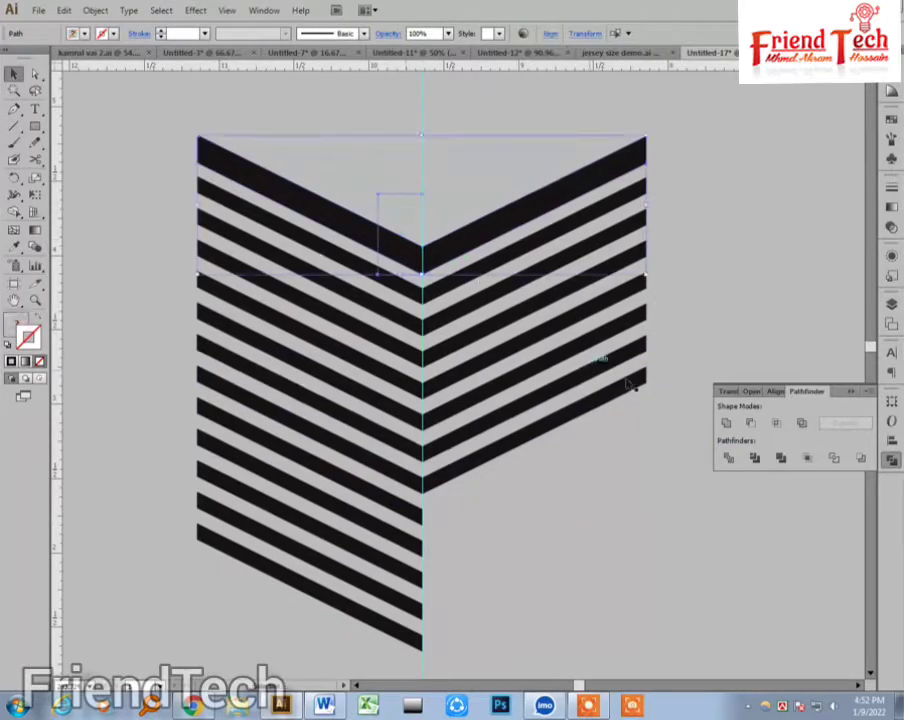
left_click(750, 422)
- Isolate the cut top stripe's group, delete its remaining left arm and exit isolation
left_click(393, 230)
left_click(365, 238)
double_click(364, 238)
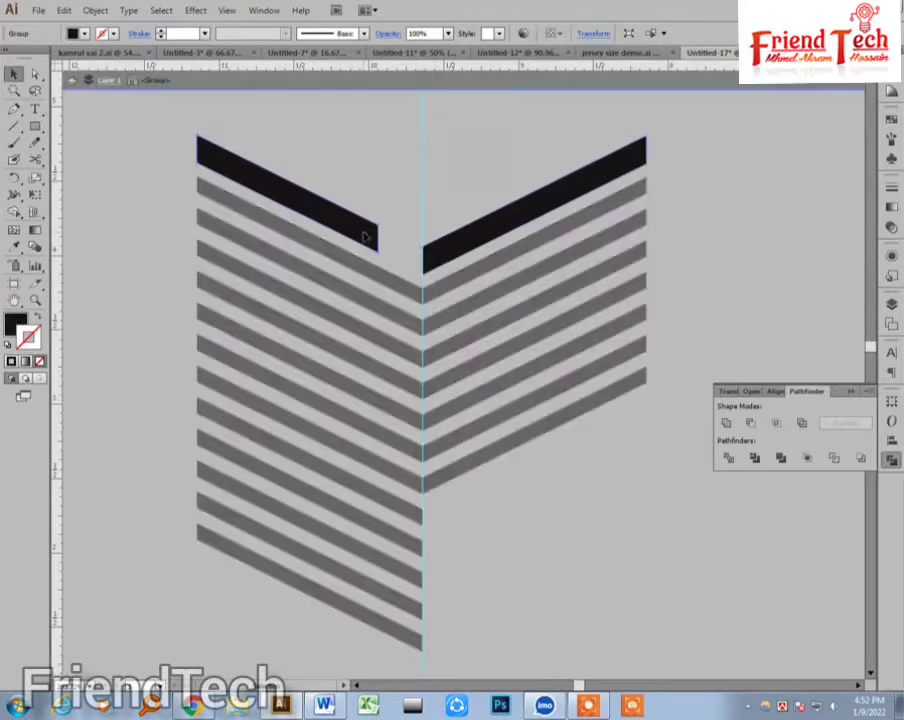
left_click(365, 237)
key("Delete")
double_click(389, 219)
- Group the whole asymmetric chevron block and duplicate it straight up, just above the original
key("ctrl+minus")
key("ctrl+minus")
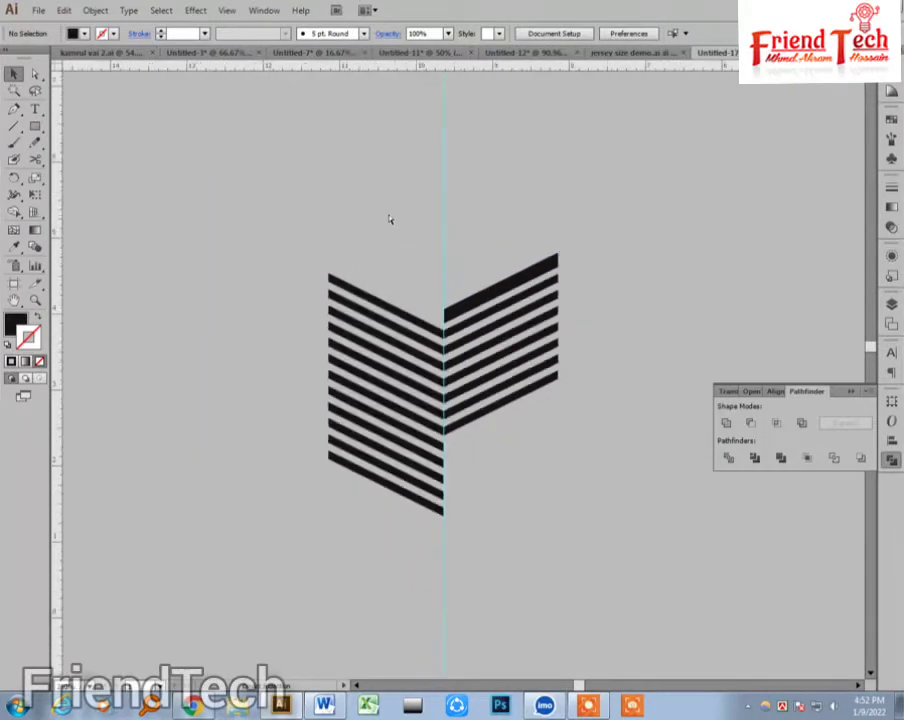
left_click_drag(381, 217, 542, 552)
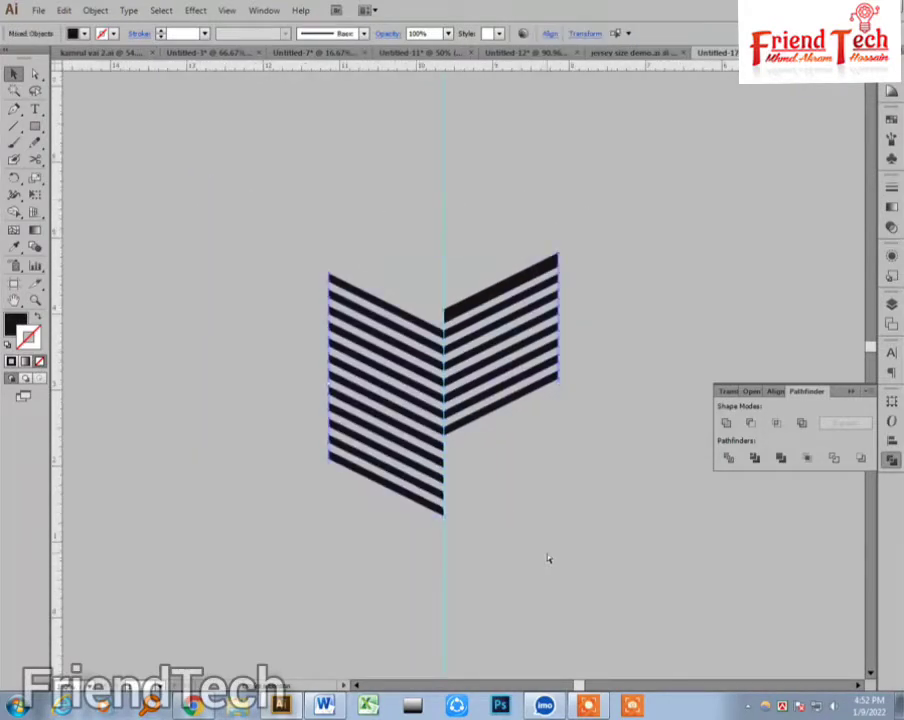
left_click_drag(430, 495, 426, 303)
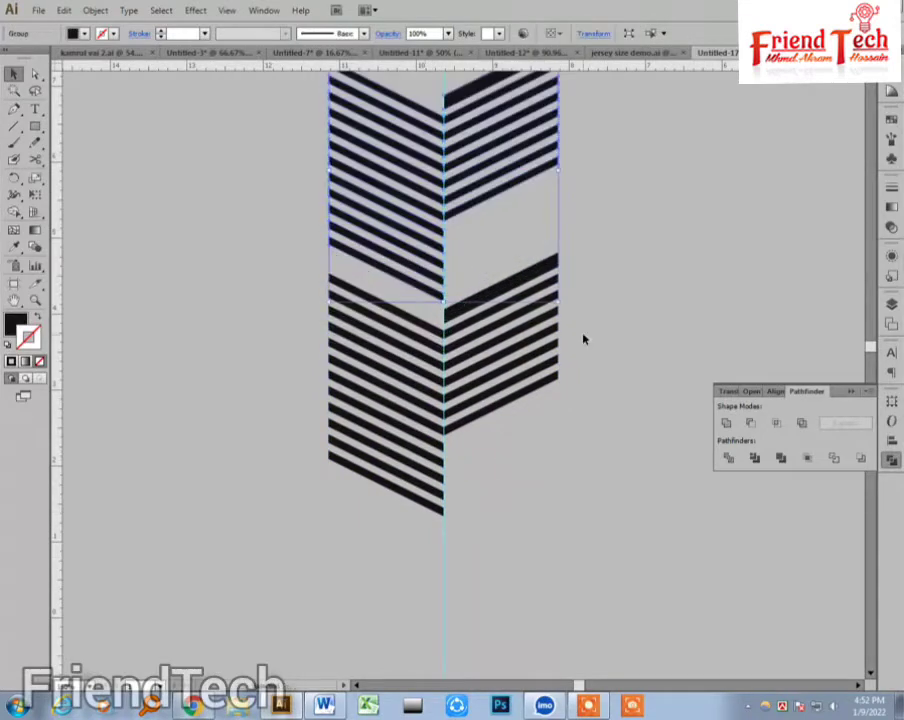
- Repeat the upward duplication to build a vertical column of twelve chevron blocks
key("ctrl+minus")
key("ctrl+minus")
key("ctrl+minus")
key("ctrl+minus")
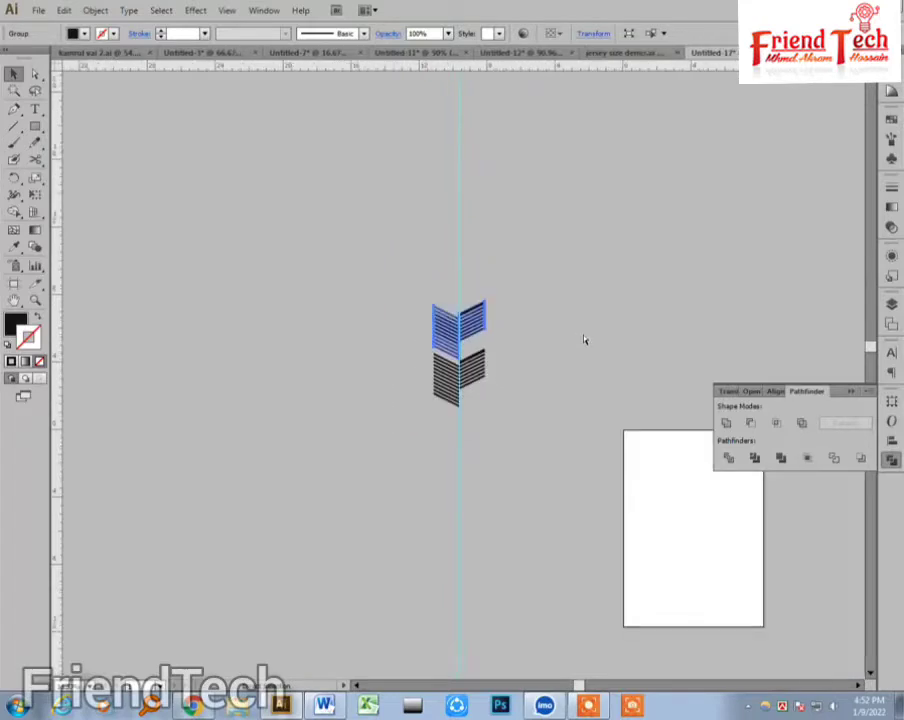
key("ctrl+d")
key("ctrl+minus")
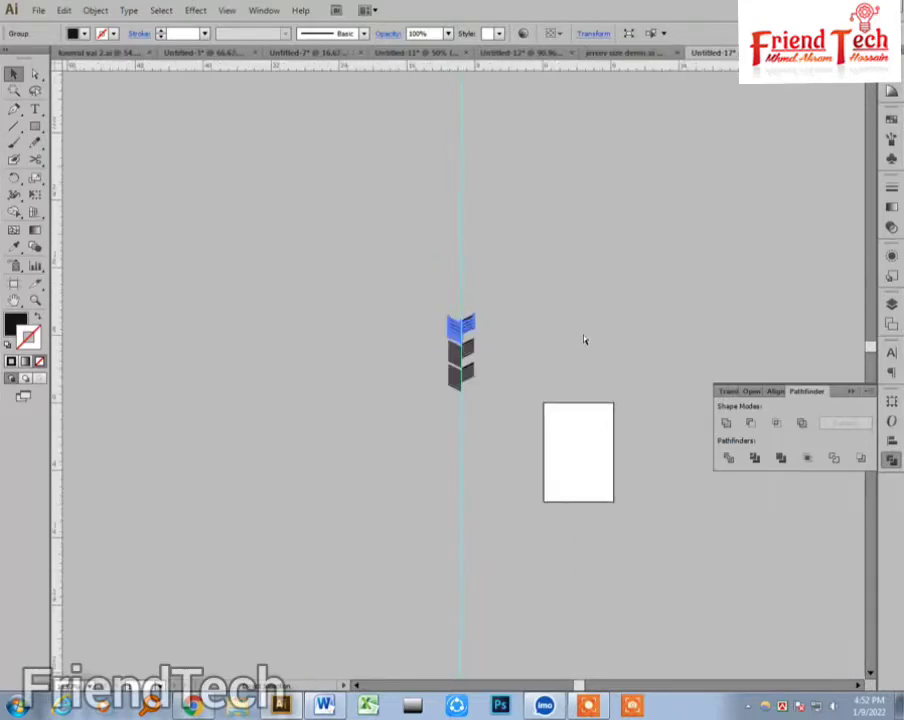
key("ctrl+d")
key("ctrl+d")
key("ctrl+d")
key("ctrl+d")
key("ctrl+d")
key("ctrl+d")
key("ctrl+d")
key("ctrl+d")
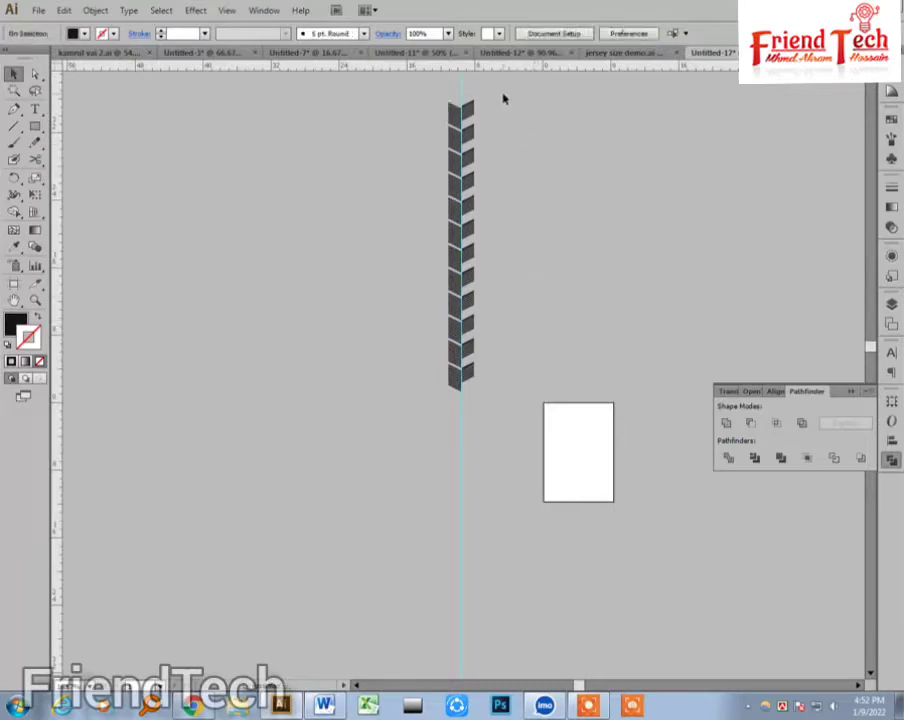
- Move the column clear of the guide to its left and combine all its blocks into one group
left_click_drag(504, 95, 468, 460)
left_click_drag(470, 375, 354, 417)
left_click(355, 331)
key("z")
left_click(400, 351)
key("v")
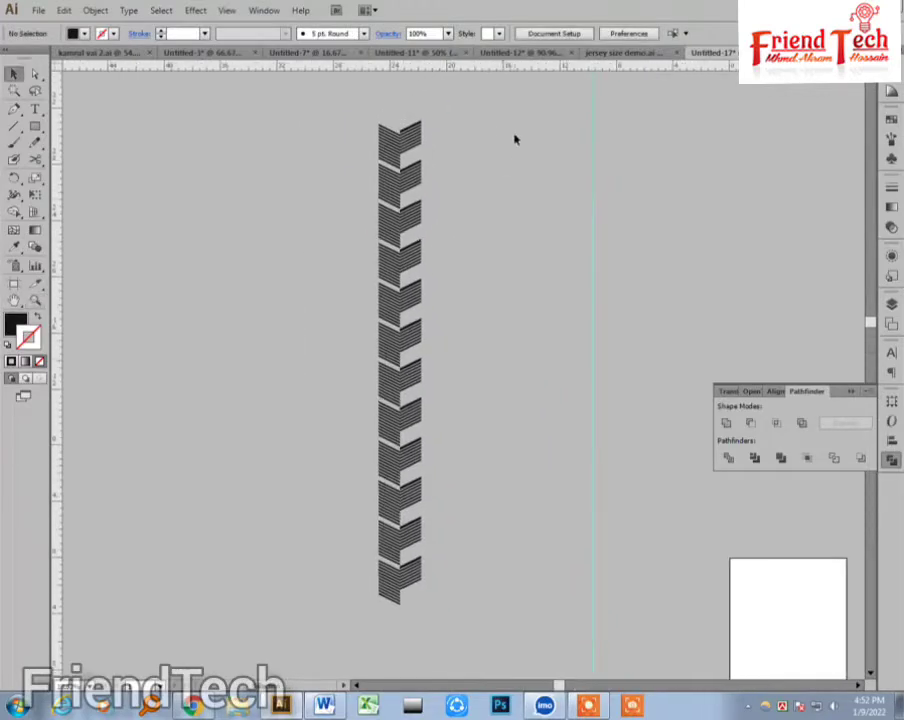
left_click_drag(484, 124, 266, 630)
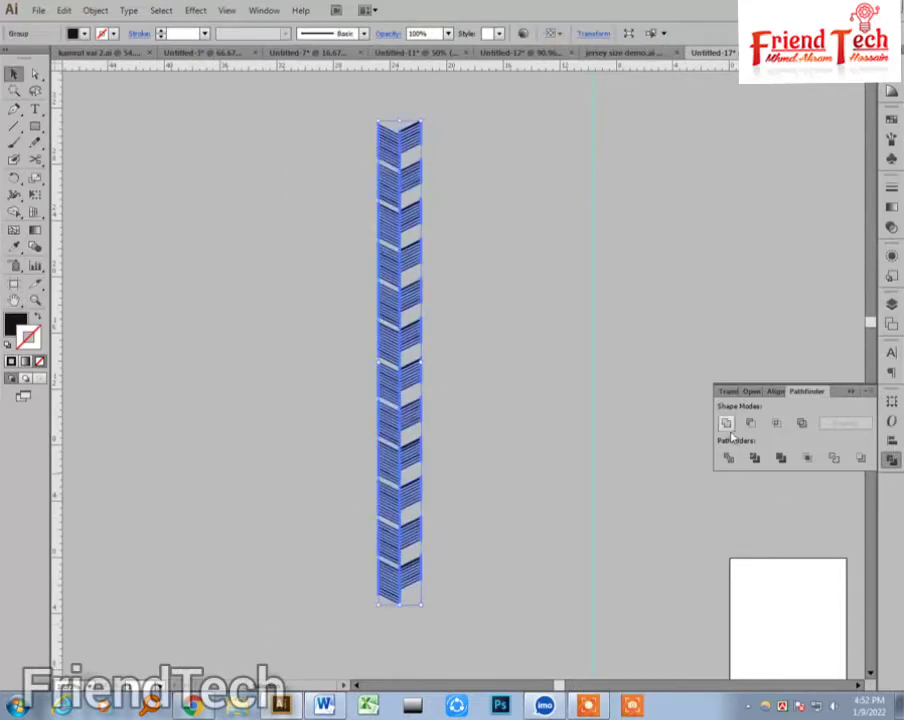
left_click(498, 454)
- Duplicate the chevron column horizontally to the right of the original, leaving a narrow gap between them
key("z")
left_click_drag(397, 343, 502, 486)
key("v")
left_click_drag(230, 482, 422, 512)
key("ctrl+minus")
key("ctrl+minus")
key("ctrl+minus")
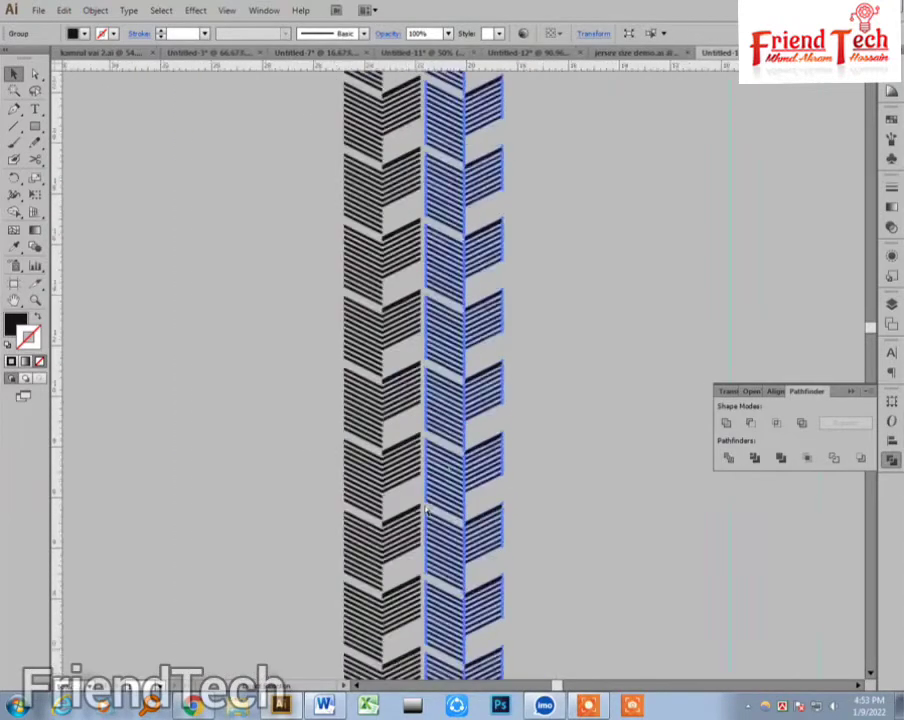
key("ctrl+minus")
key("ctrl+minus")
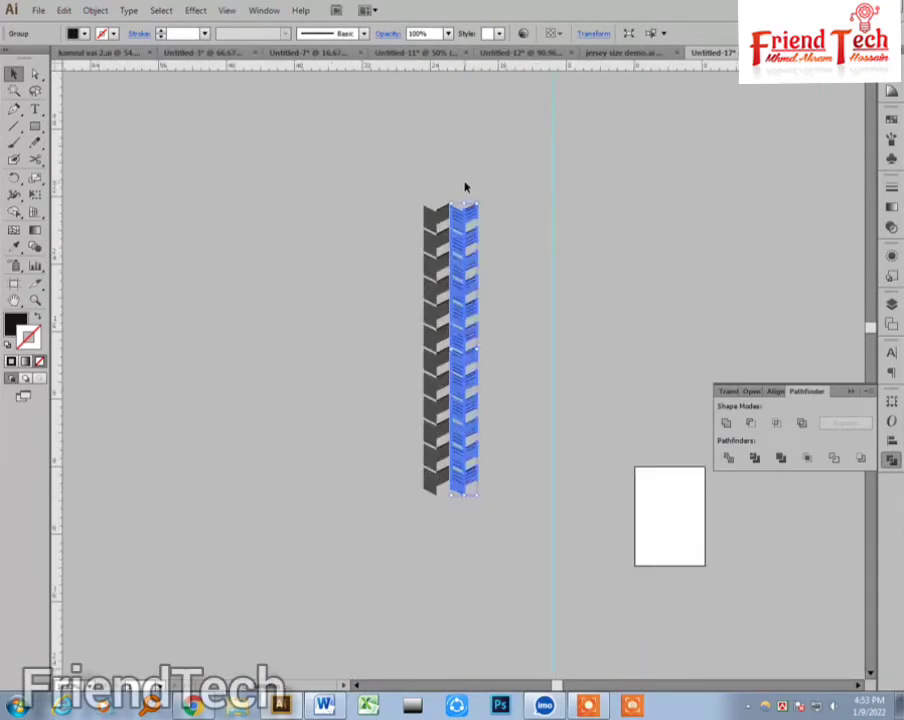
- Rotate the copied column 180° beside the original and select it at the gap between the columns
left_click_drag(465, 199, 519, 583)
left_click(519, 583)
key("z")
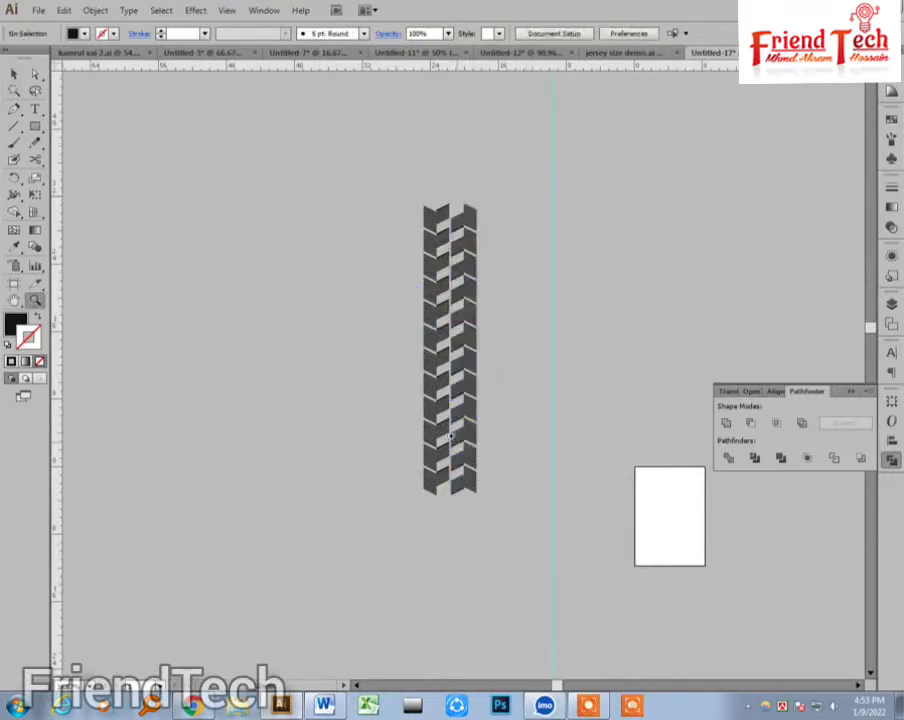
left_click_drag(418, 390, 493, 462)
left_click(472, 314)
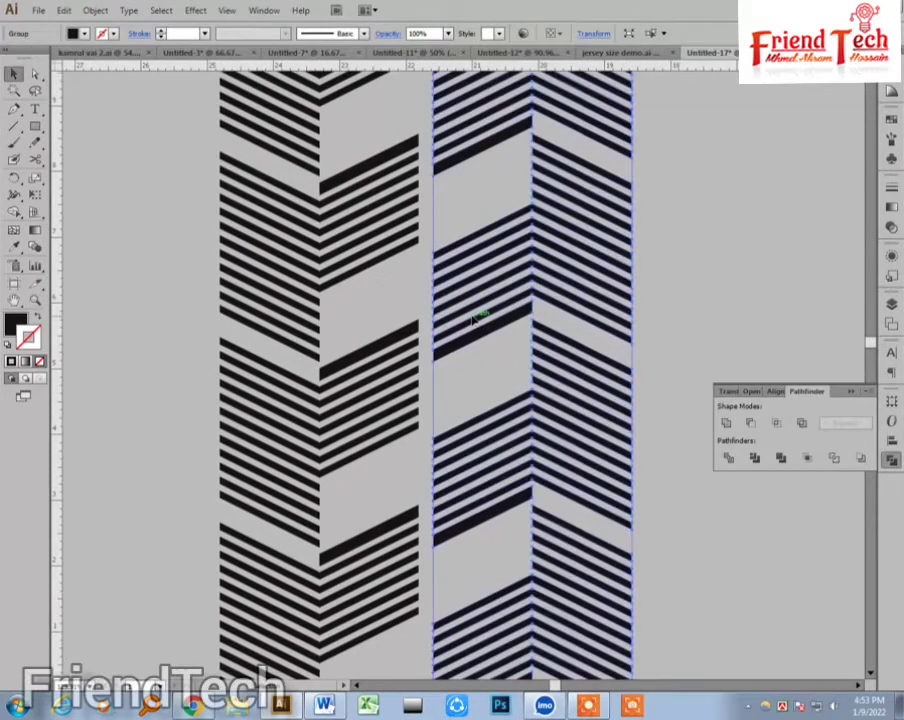
- Nudge the rotated column left to narrow the gap to the original column
key("Left")
key("Left")
key("Left")
key("Left")
left_click(694, 285)
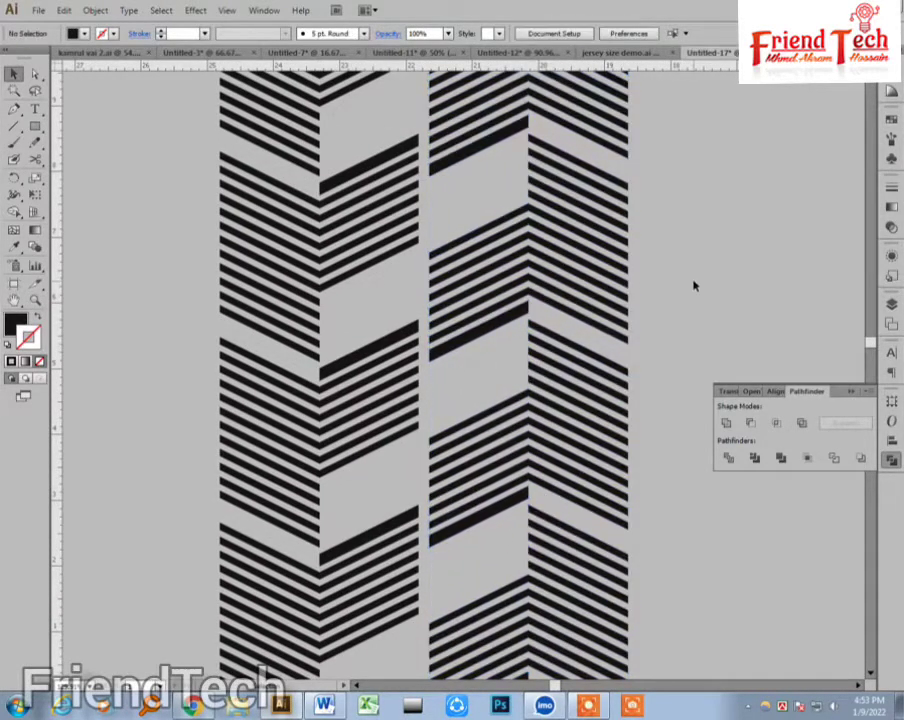
- Select both chevron columns and duplicate the pair horizontally to the right, directly beside the original pair
key("ctrl+minus")
key("ctrl+minus")
key("ctrl+minus")
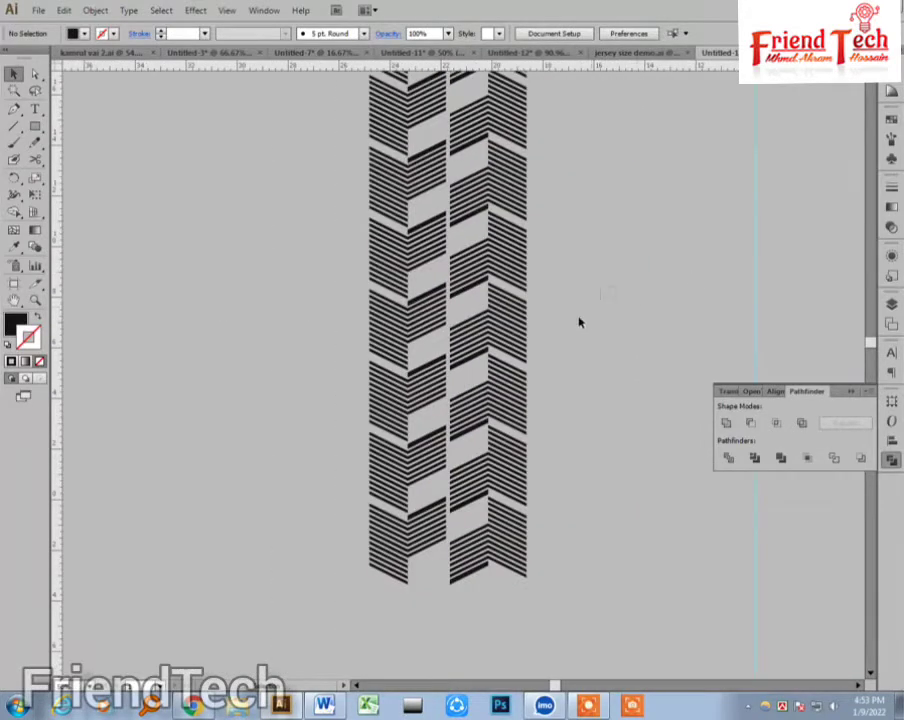
key("ctrl+a")
left_click_drag(362, 310, 604, 530)
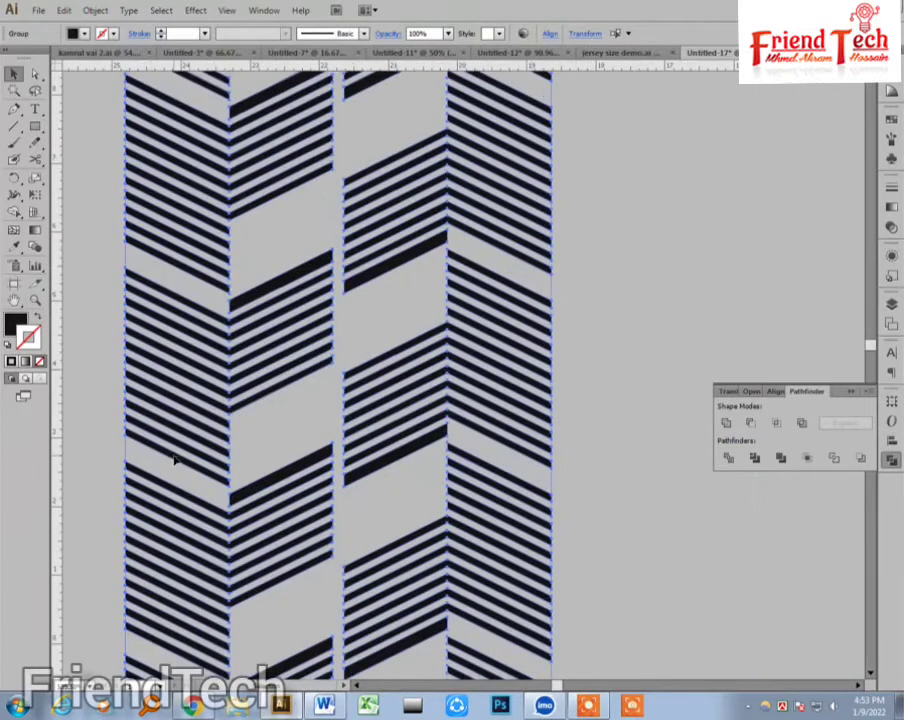
left_click_drag(180, 455, 609, 576)
key("ctrl+minus")
key("ctrl+minus")
key("ctrl+minus")
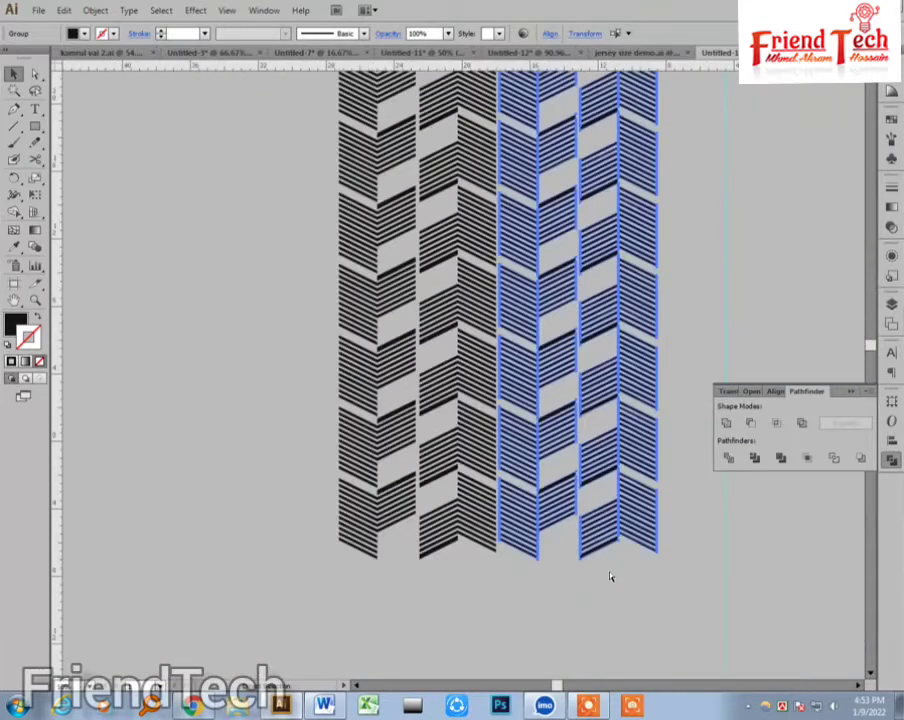
- Repeat the column-pair duplication twice to make eight chevron columns side by side
key("ctrl+d")
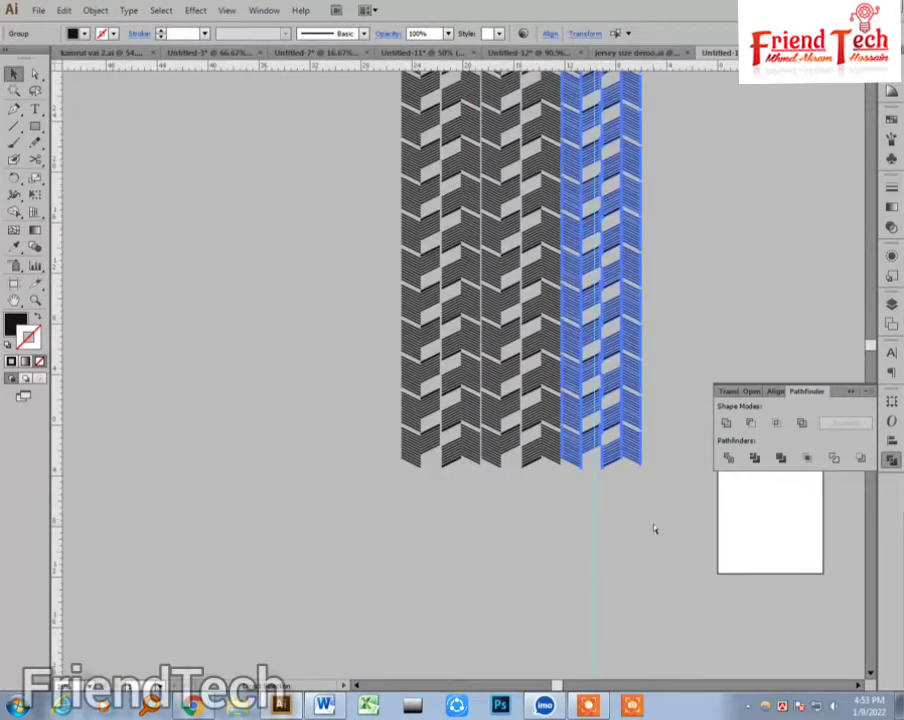
key("ctrl+d")
left_click(665, 530)
left_click_drag(689, 532, 550, 531)
- Try deleting the rightmost chevron column and undo the deletion
left_click(573, 446)
key("Delete")
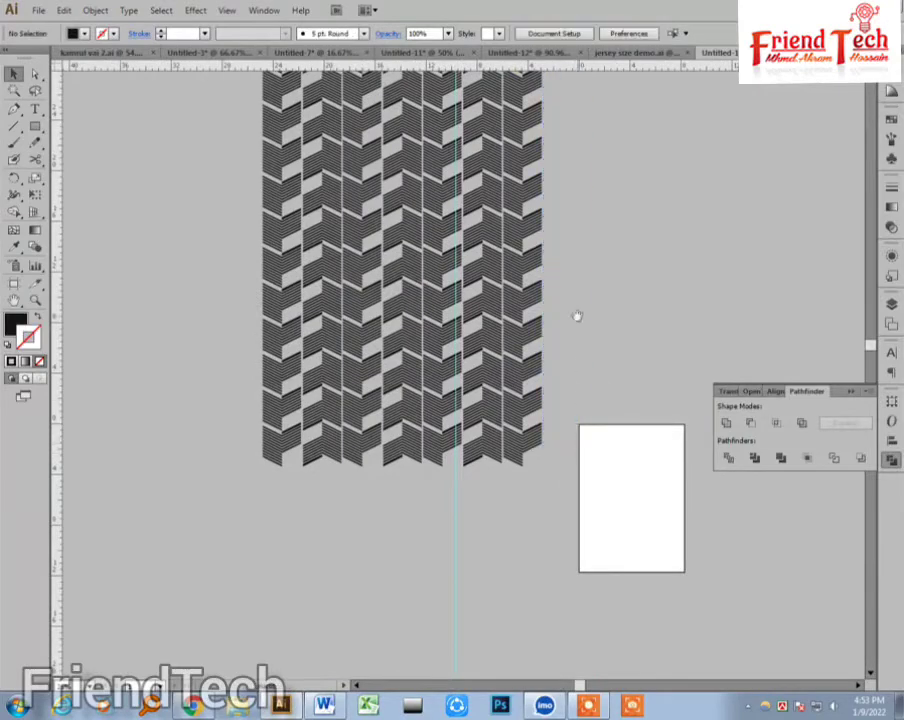
left_click_drag(577, 316, 598, 421)
key("ctrl+z")
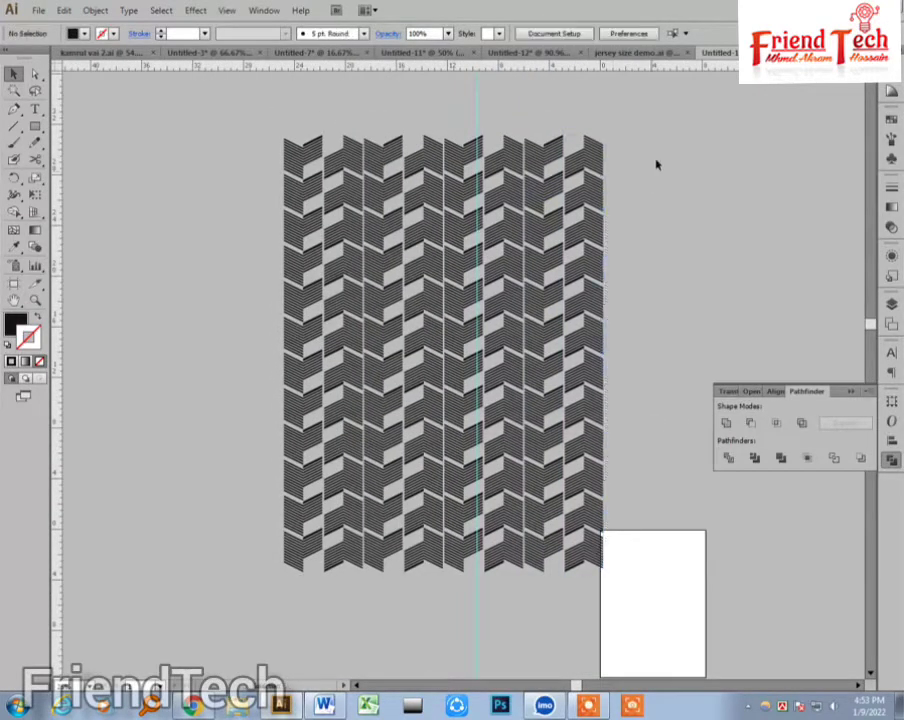
- Group all eight chevron columns and move the pattern clear of the vertical guide, to its left
left_click_drag(603, 125, 333, 463)
left_click_drag(545, 530, 300, 516)
left_click(415, 498)
left_click_drag(406, 450, 556, 481)
left_click_drag(534, 134, 24, 628)
left_click(204, 468)
left_click_drag(199, 460, 176, 472)
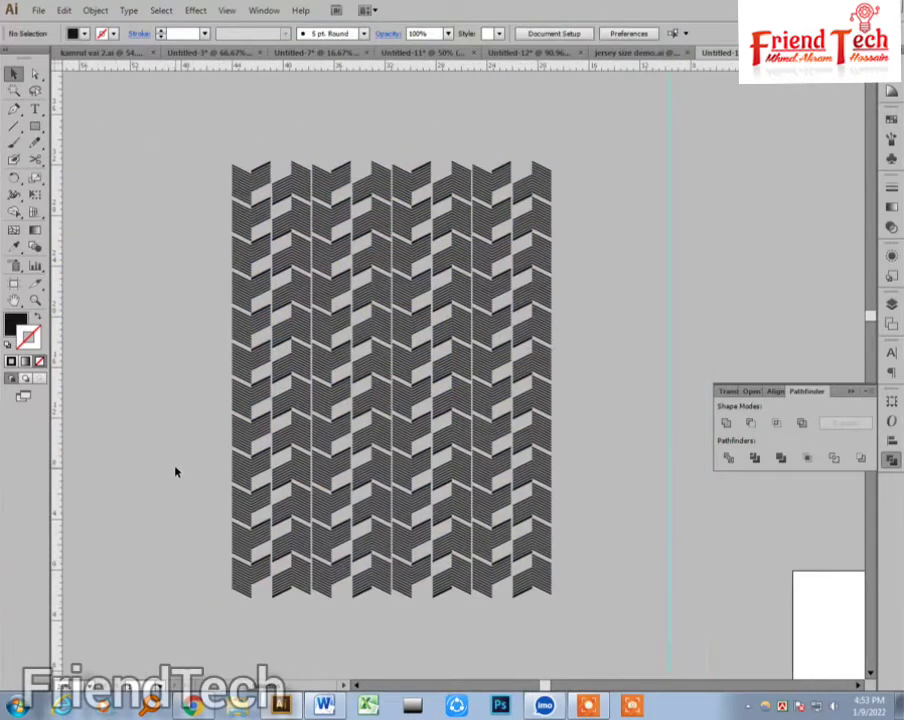
- Create a rectangle 22 in wide and 30 in high beside the chevron pattern
key("m")
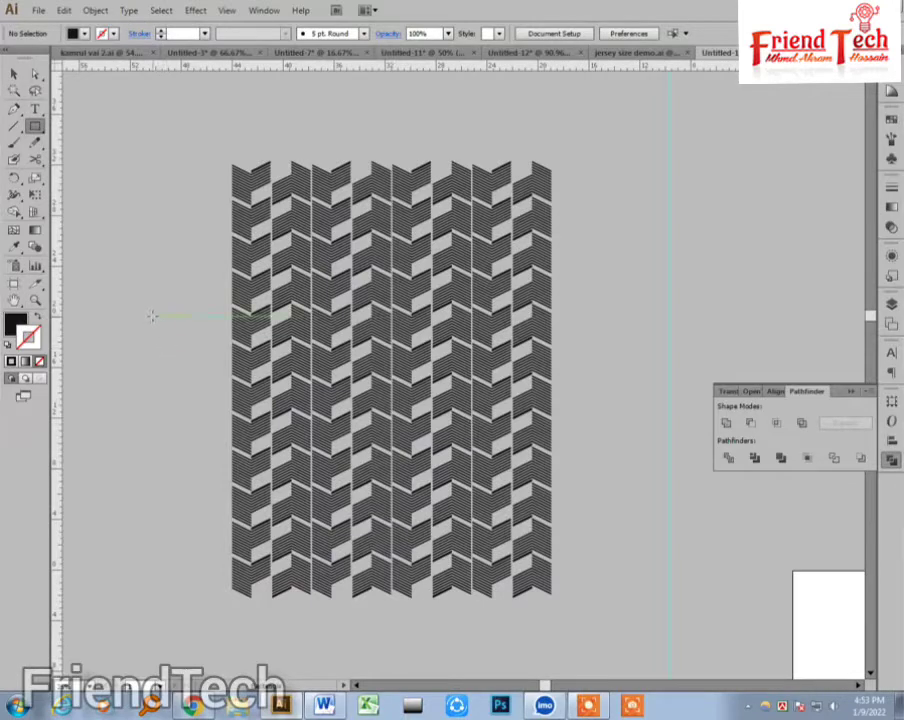
left_click(152, 316)
key("Tab")
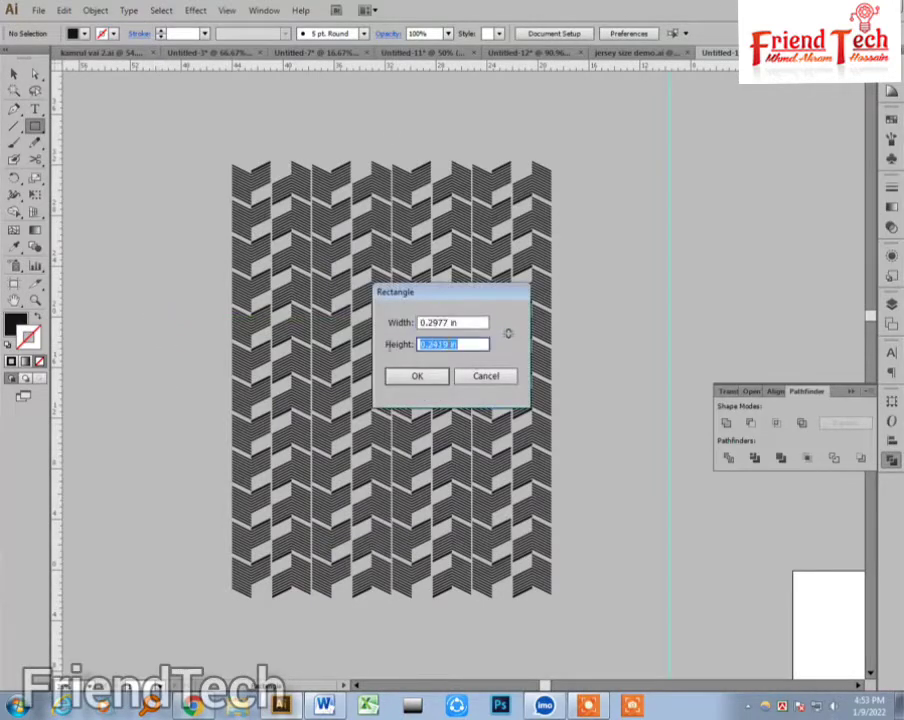
type("30")
double_click(456, 322)
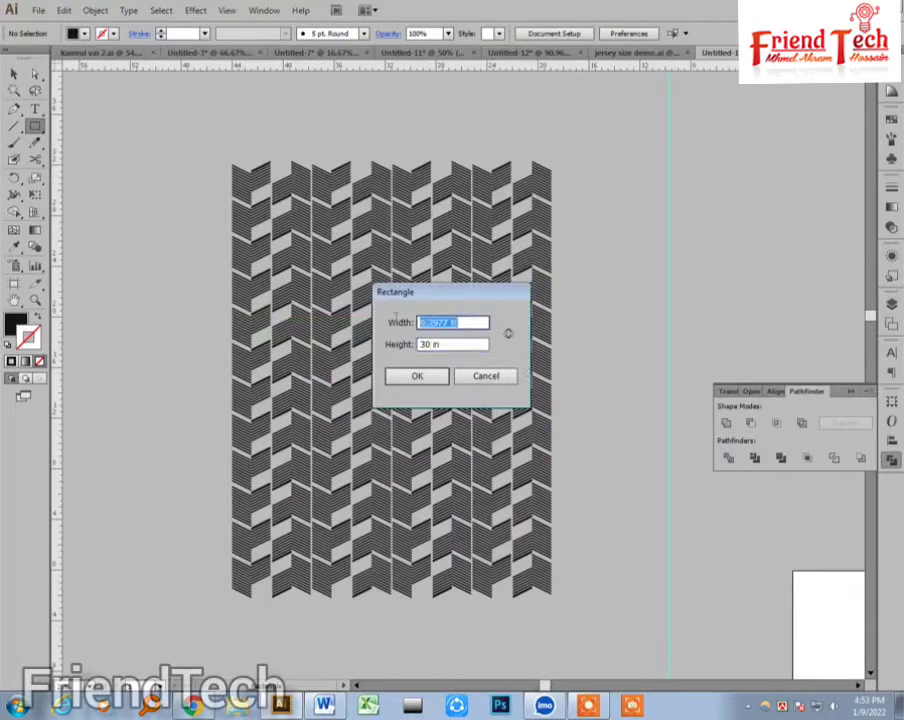
type("20")
left_click(417, 376)
key("v")
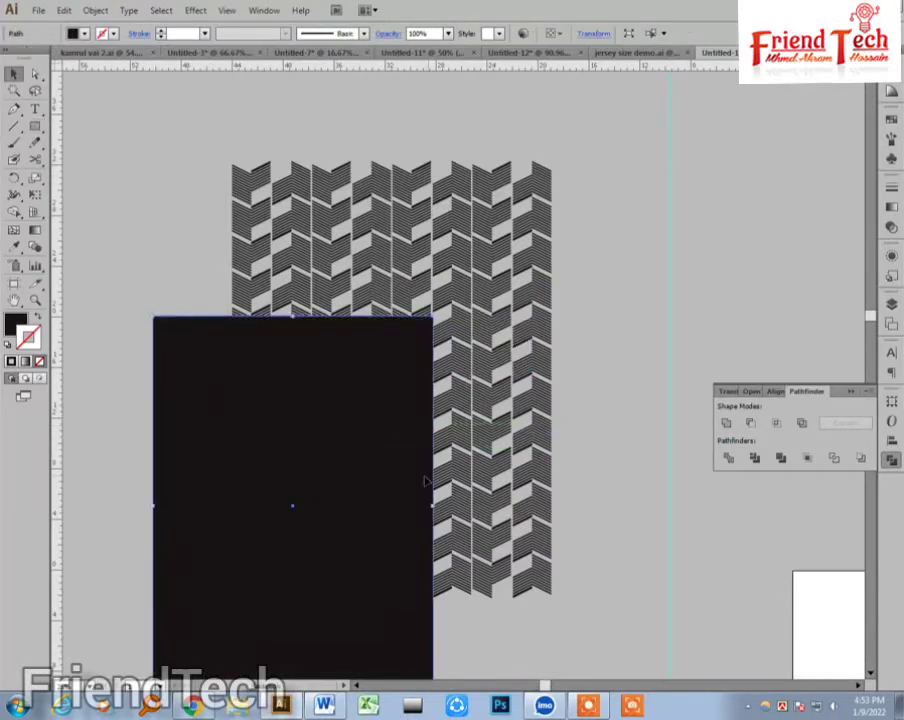
- Center the rectangle over the pattern, give it the default white fill and black stroke, and send it behind the chevrons
left_click_drag(360, 500, 460, 369)
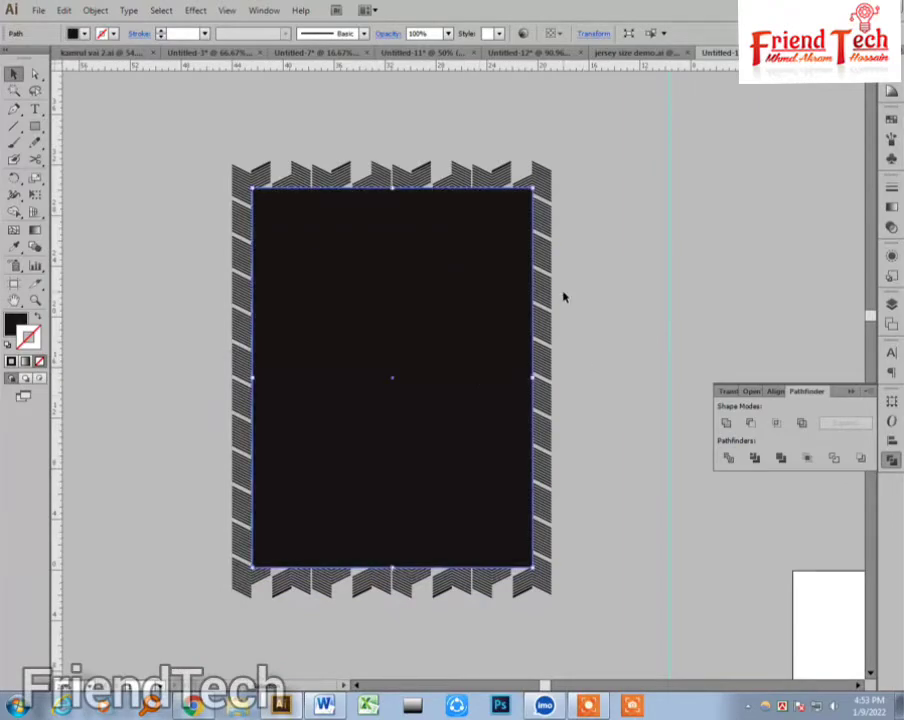
key("d")
key("ctrl+shift+a")
key("z")
left_click_drag(225, 175, 589, 575)
key("v")
- Delete the outermost column on the right side of the chevron pattern
left_click(597, 478)
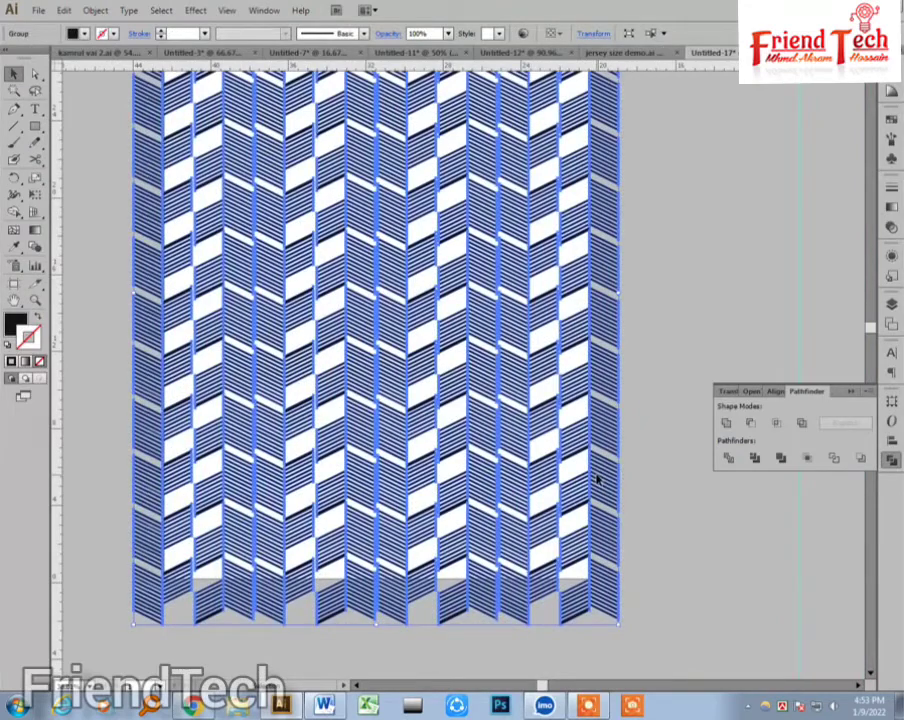
double_click(597, 479)
left_click(597, 479)
key("Delete")
double_click(622, 455)
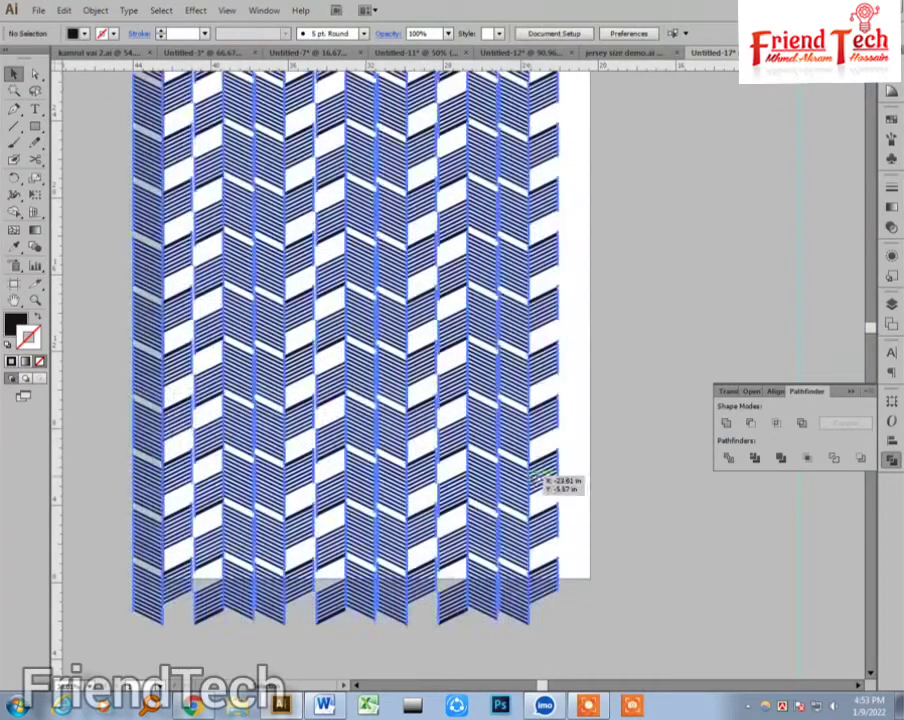
- Shift the remaining seven-column pattern right until its sides line up with the white rectangle's edges
left_click_drag(537, 473, 573, 480)
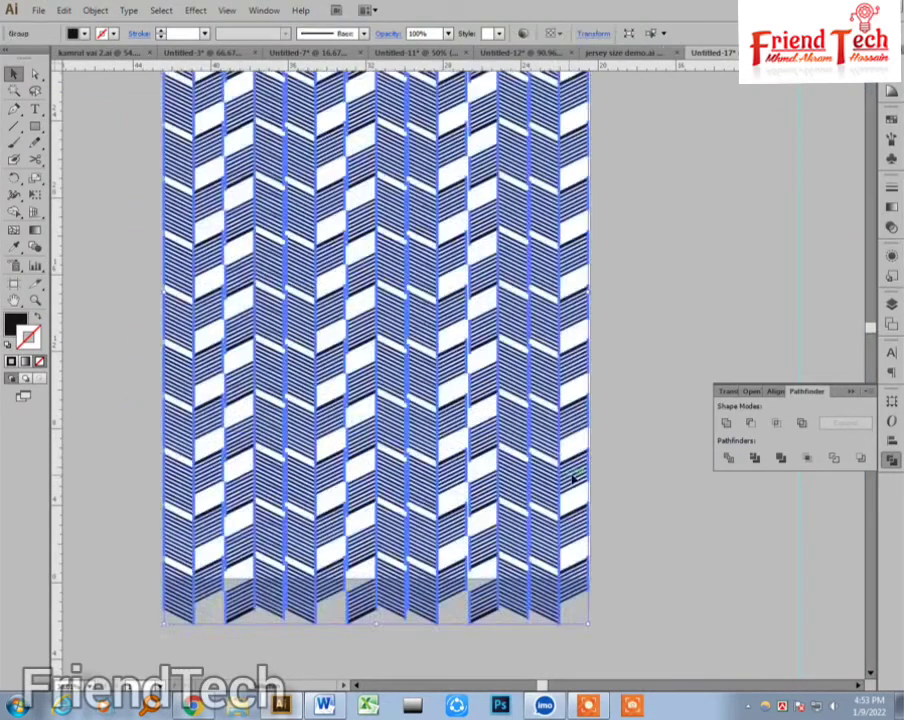
left_click(638, 439)
left_click_drag(618, 396, 630, 541)
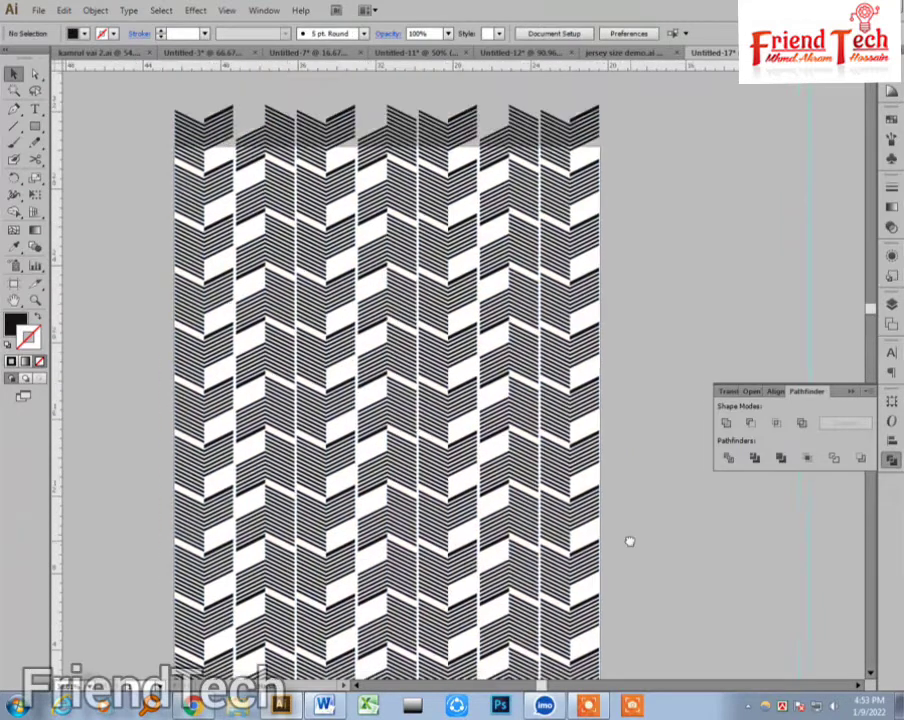
left_click(582, 462)
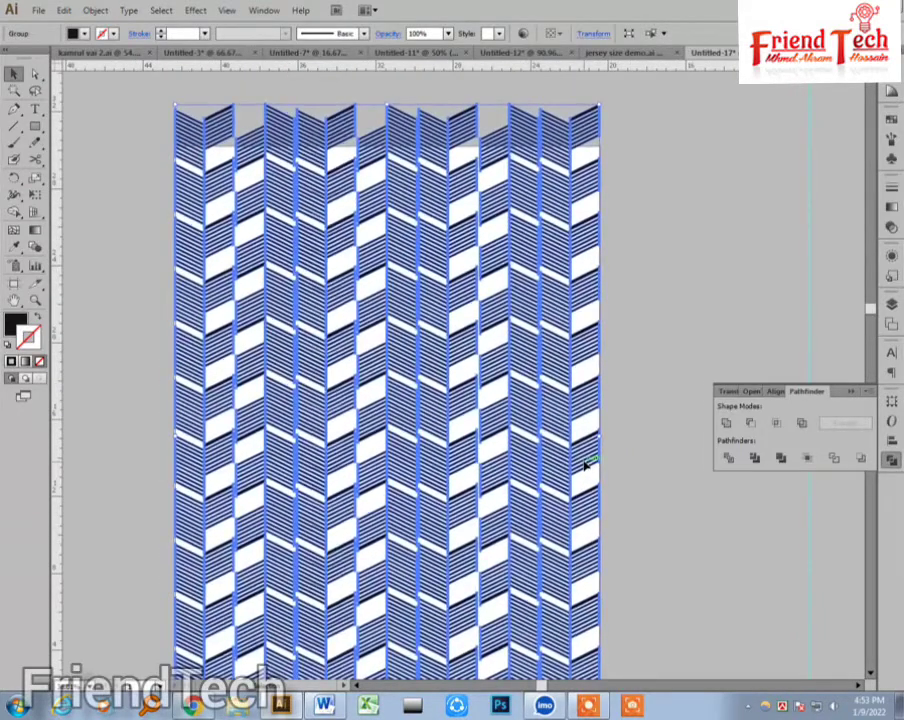
left_click_drag(628, 462, 633, 380)
left_click(640, 276)
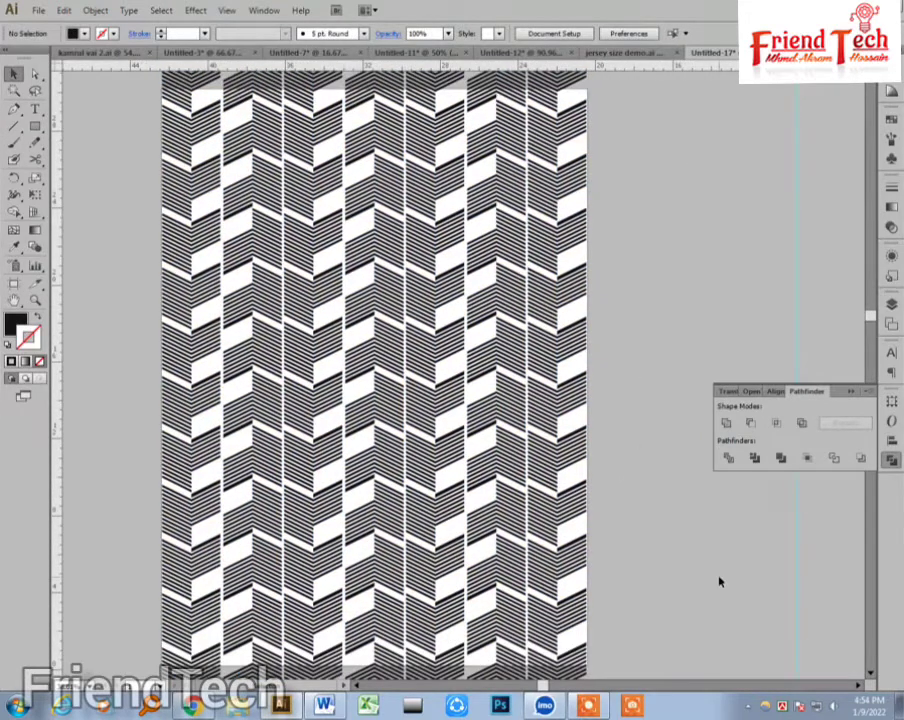
- Draw a small color sample rectangle in the empty area right of the pattern
left_click(570, 579)
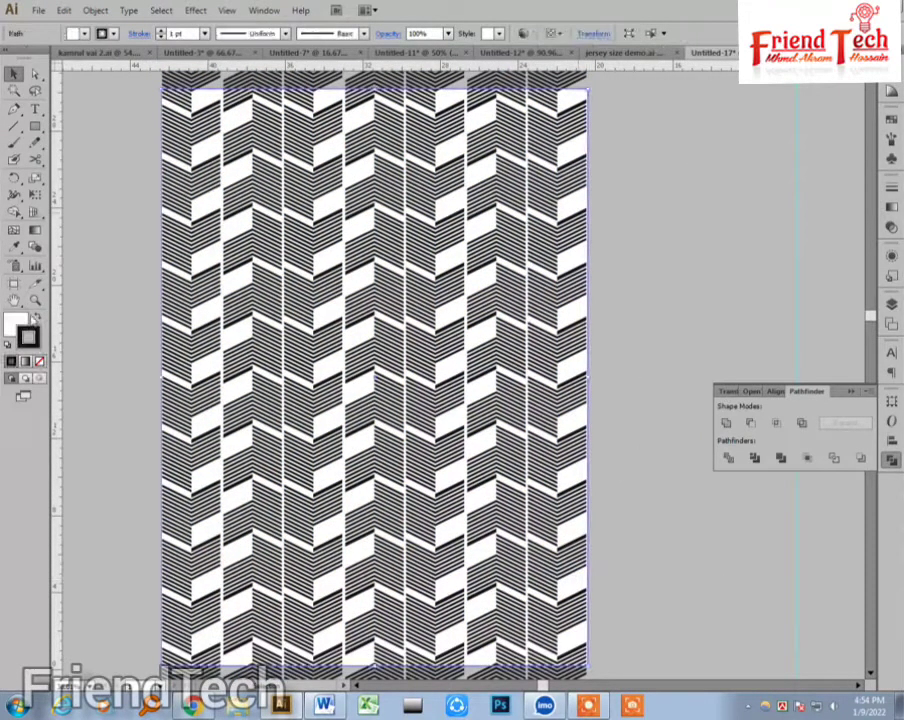
left_click(19, 324)
mouse_move(637, 286)
left_mouse_down()
mouse_move(442, 283)
mouse_move(534, 316)
left_mouse_up()
key("m")
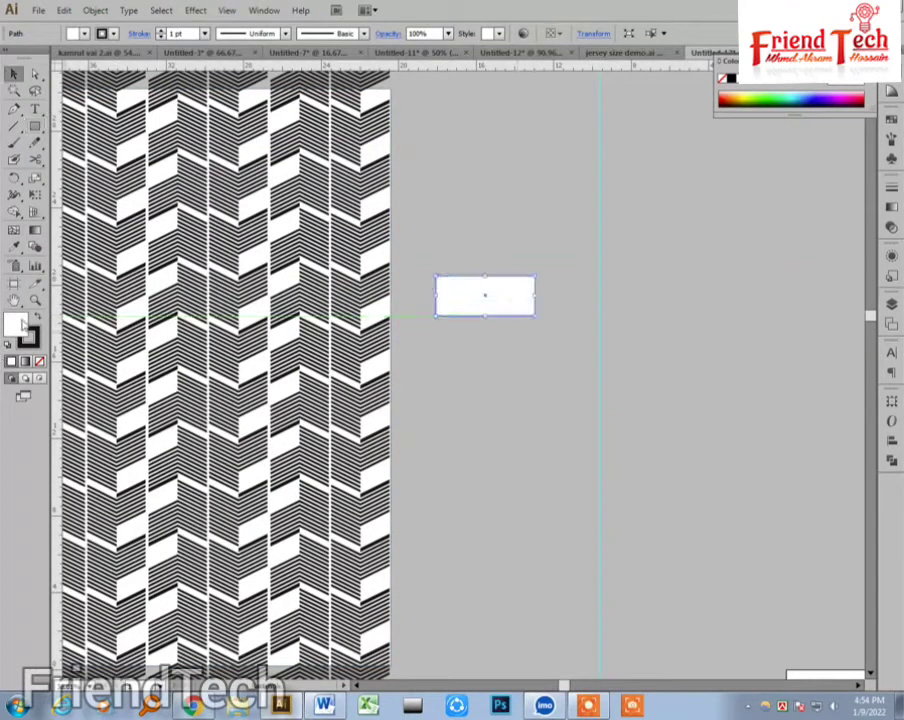
- Fill the sample rectangle with dark navy 030C44 and remove its stroke
key("F6")
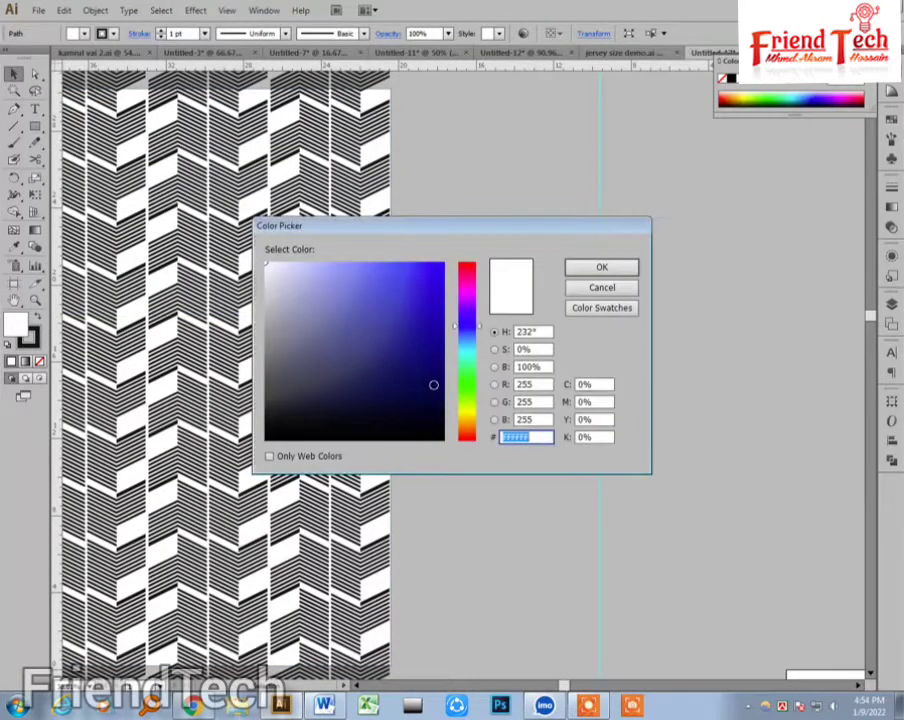
left_click(433, 387)
left_click(432, 389)
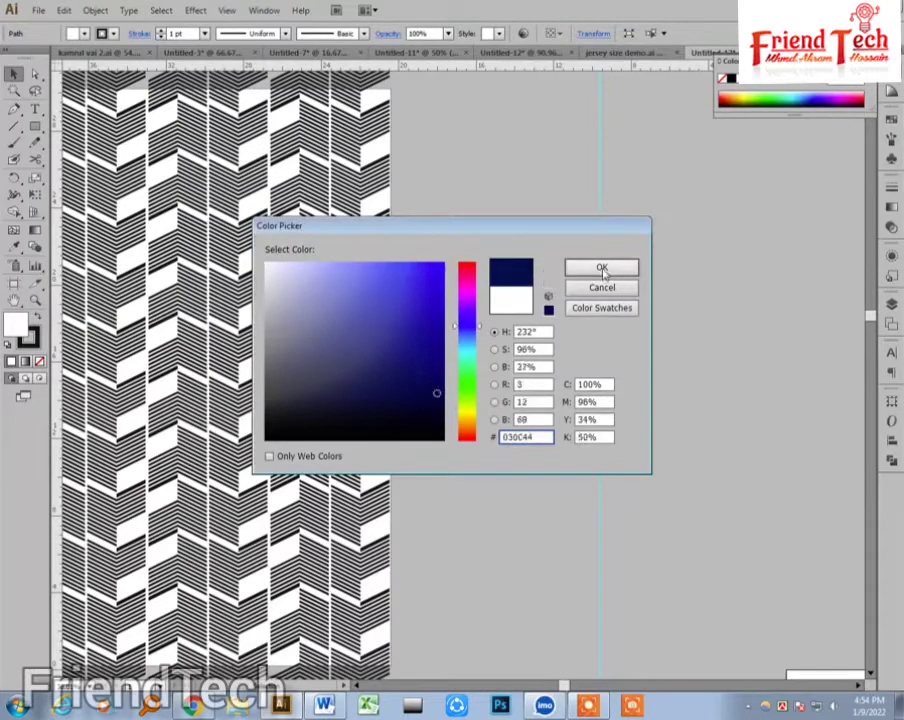
left_click(601, 267)
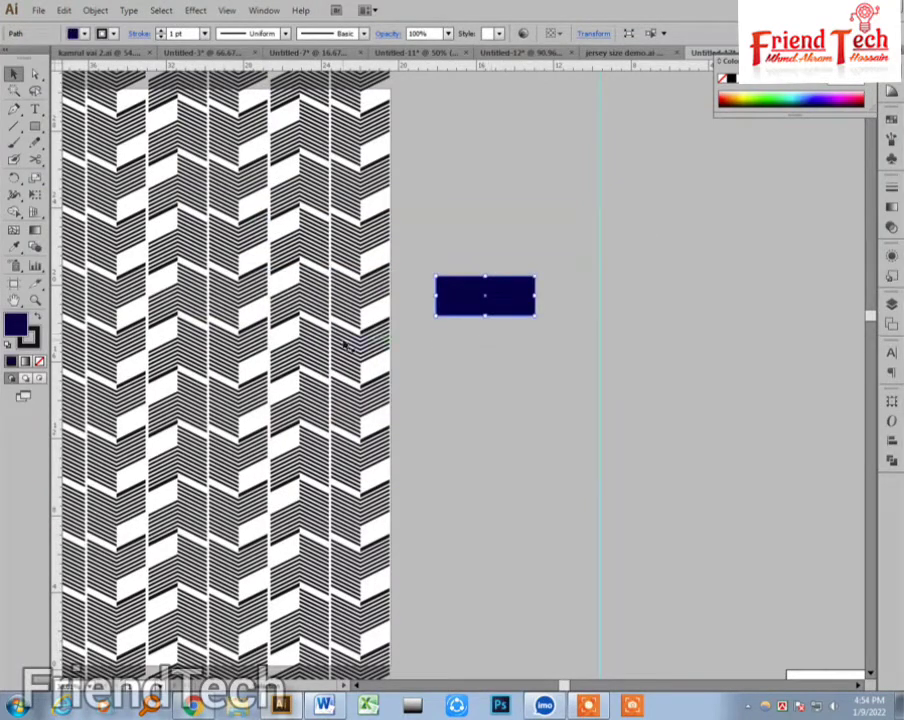
left_click(39, 361)
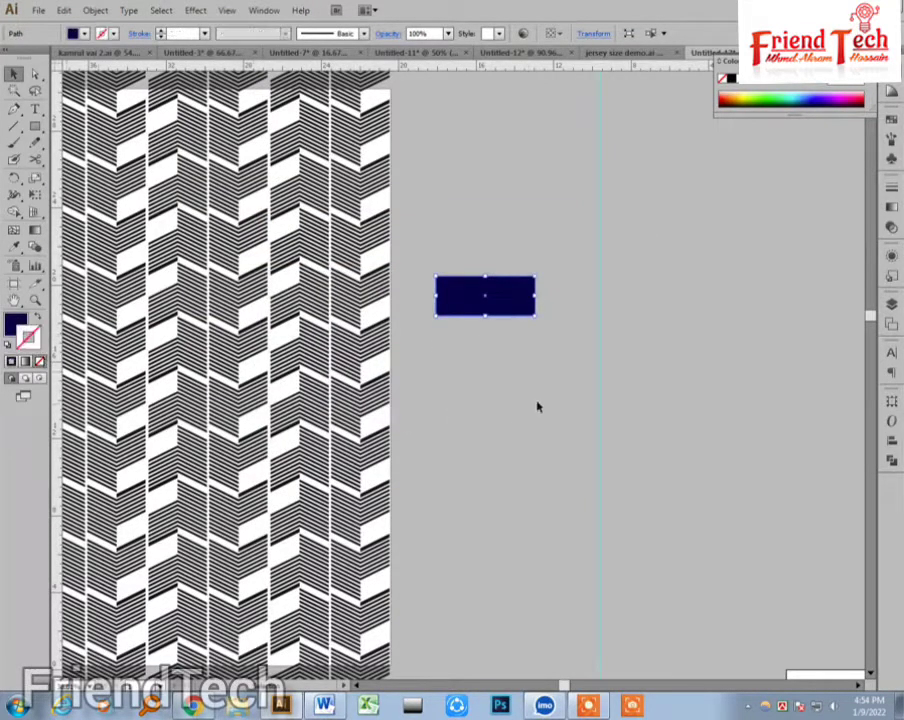
left_click(486, 326)
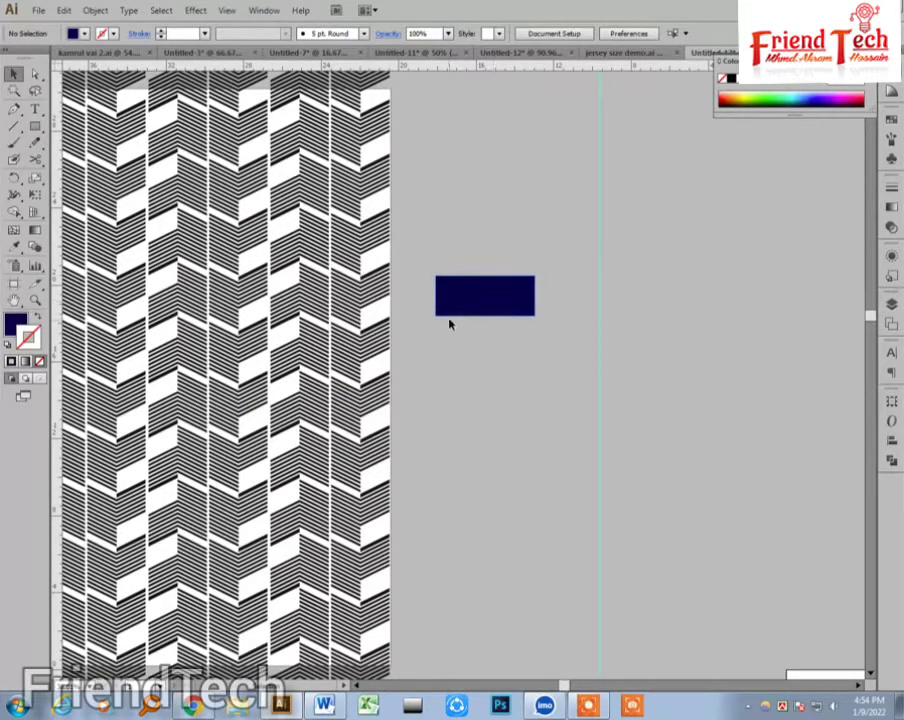
- Duplicate the navy sample rectangle just below the original and fill the copy with white
left_click_drag(478, 305, 472, 357)
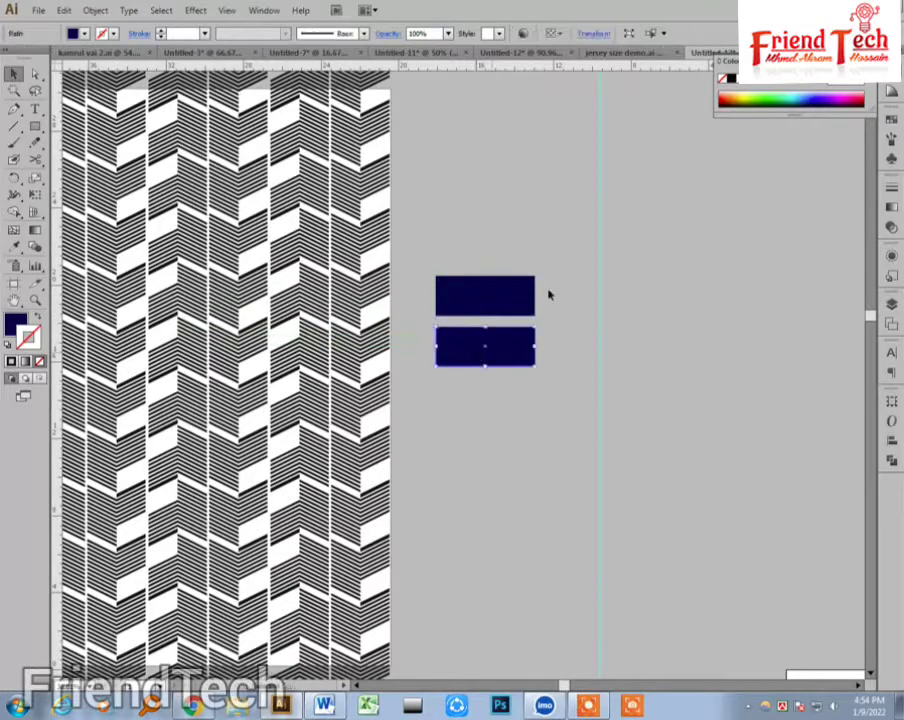
left_click(739, 85)
left_click(582, 181)
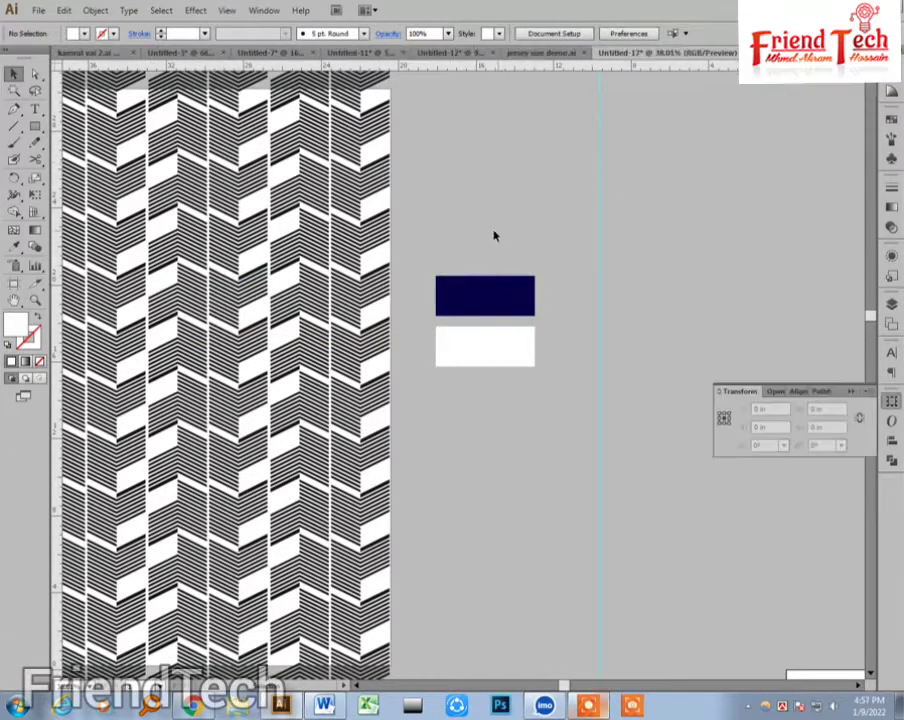
- Sample the navy rectangle's color with the Eyedropper onto the 22 × 30 in background rectangle
left_click_drag(446, 217, 505, 210)
key("ctrl+minus")
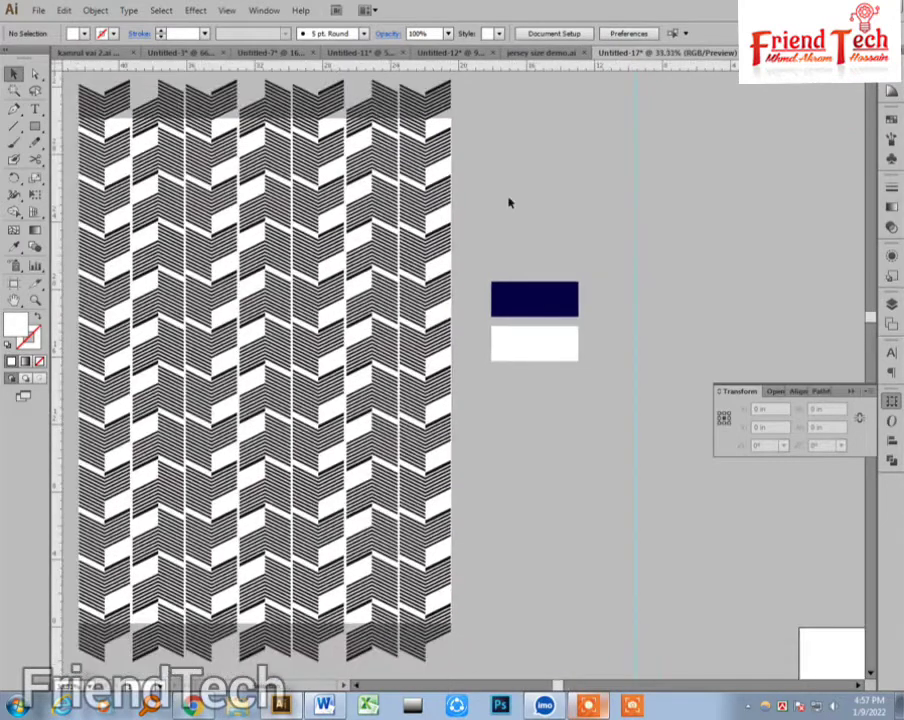
left_click(360, 200)
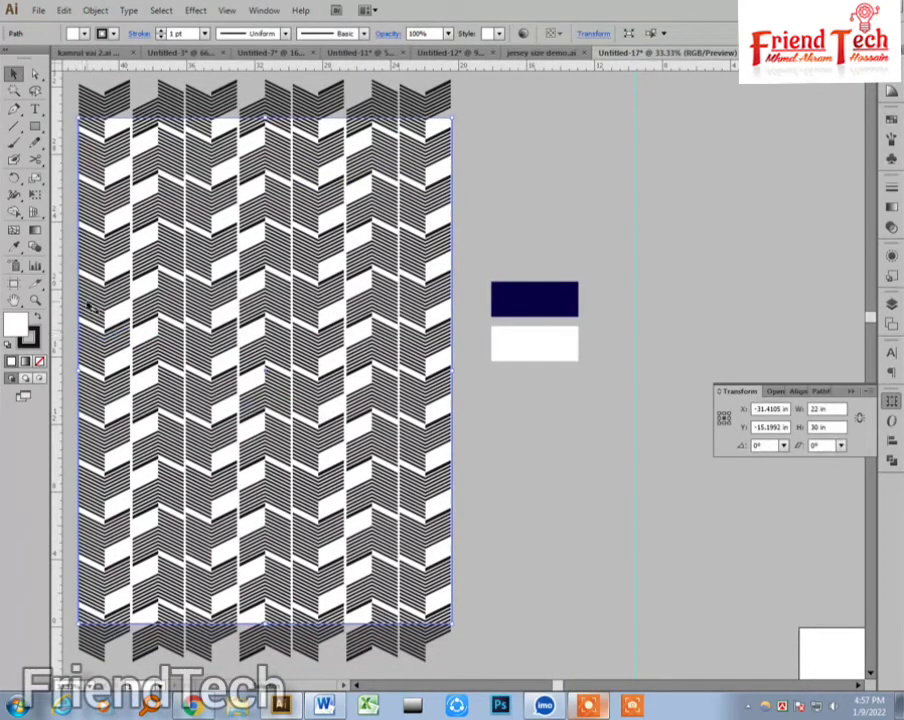
left_click(14, 246)
left_click(530, 302)
key("v")
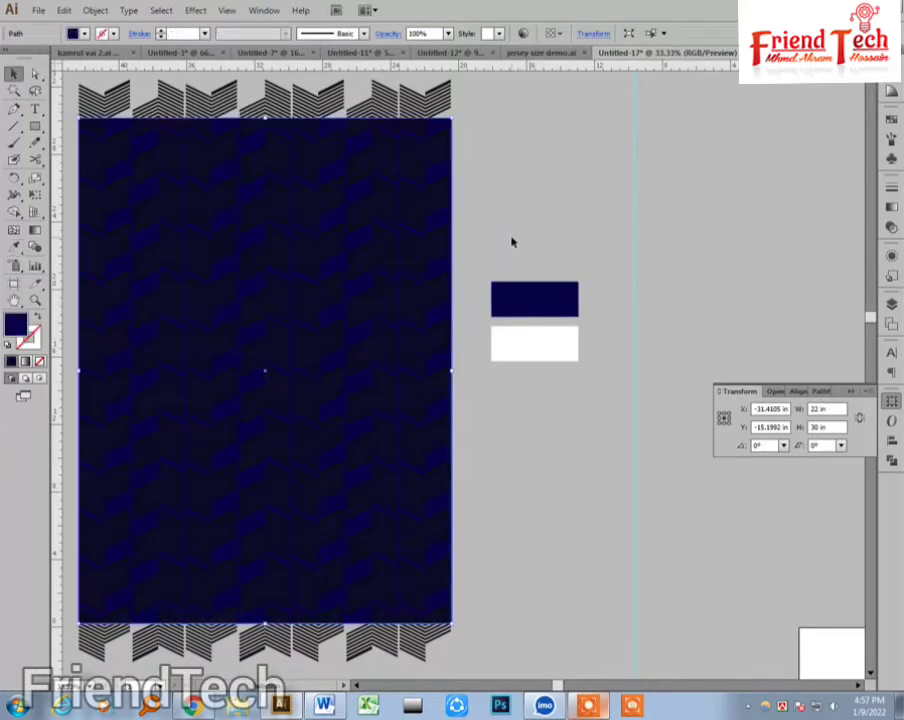
left_click(512, 241)
- Apply a linear white-to-black gradient to the whole chevron pattern group
left_click_drag(512, 241, 579, 239)
left_click(490, 237)
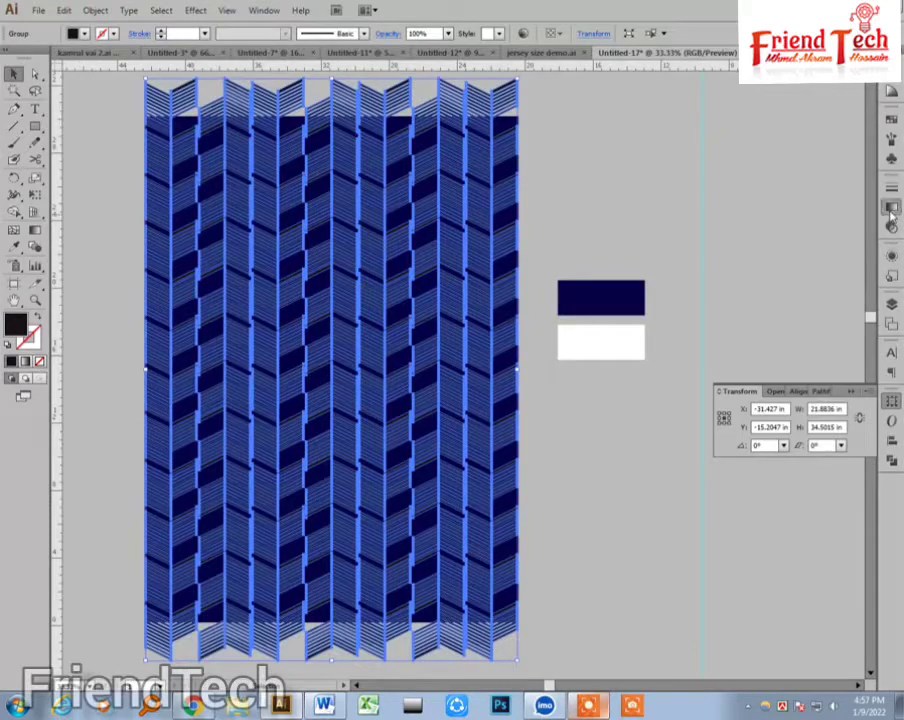
key("ctrl+F9")
left_click(782, 279)
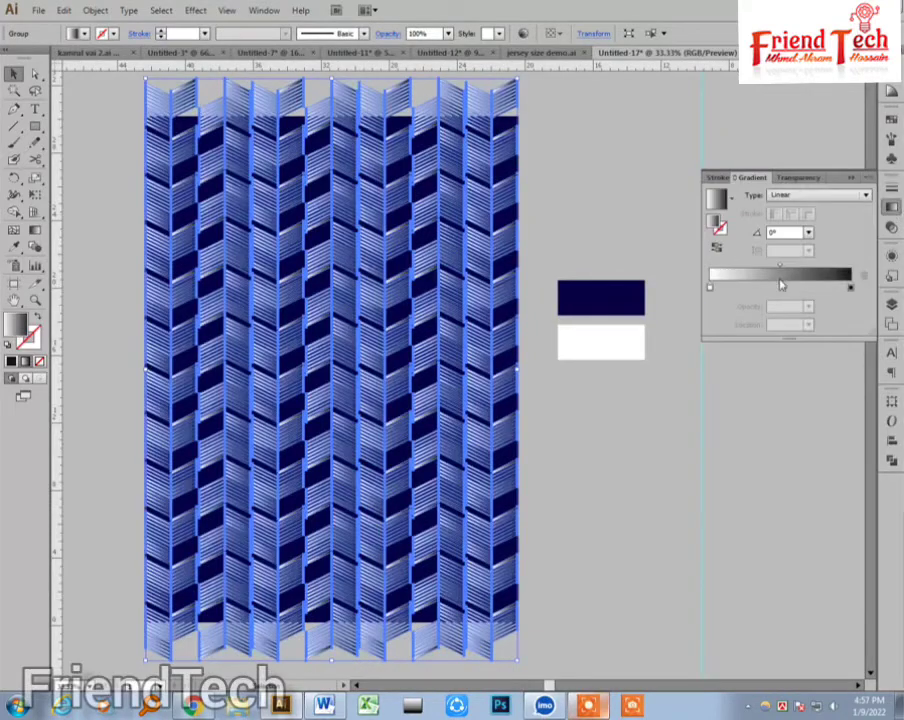
left_click(603, 438)
- Copy the hex color code from the navy sample rectangle's fill
left_click(484, 374)
left_click(563, 311)
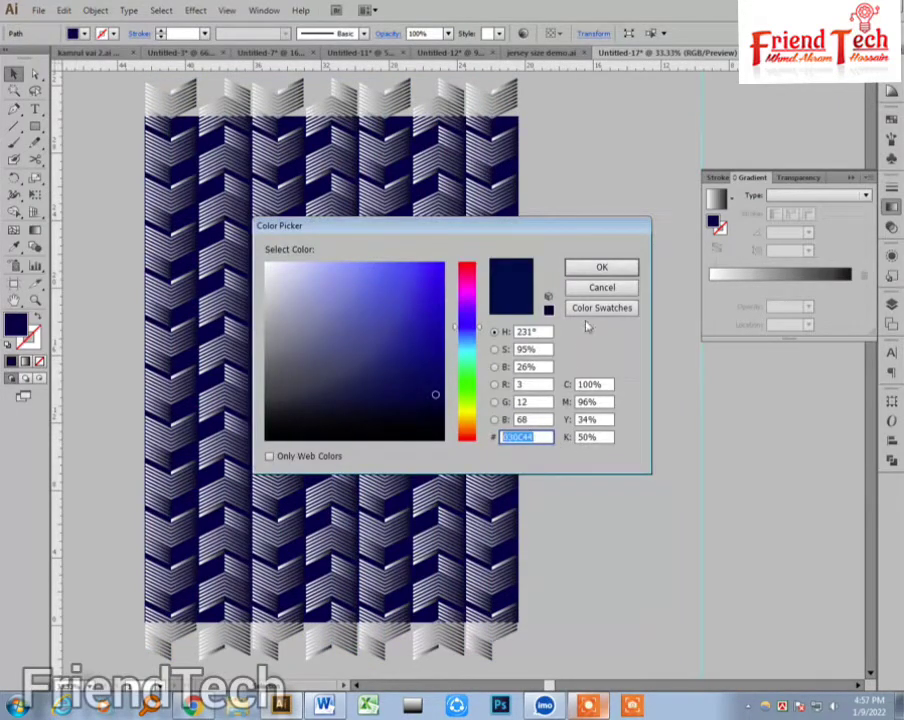
left_click(601, 266)
left_click(850, 289)
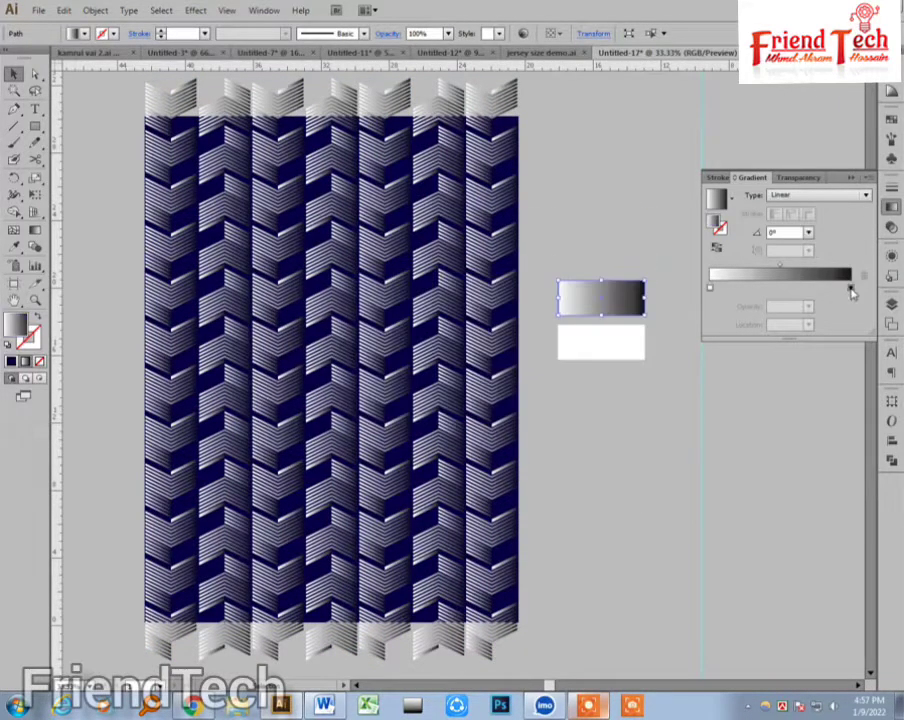
left_click(850, 289)
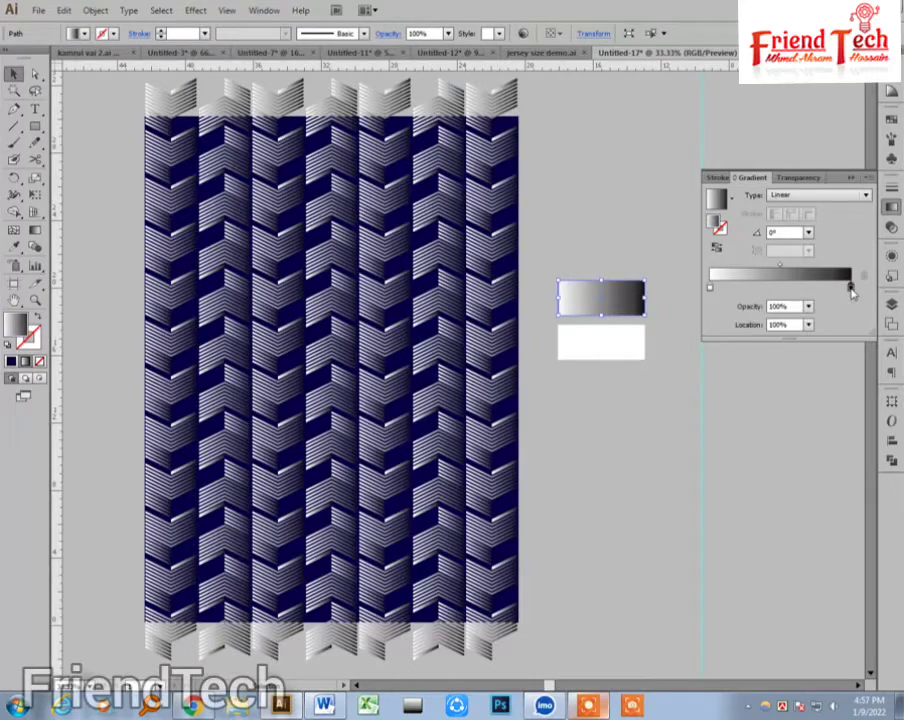
left_click(618, 258)
key("ctrl+z")
- Switch the chevron group's black gradient stop to RGB and set its color to navy 030C44
left_click(498, 369)
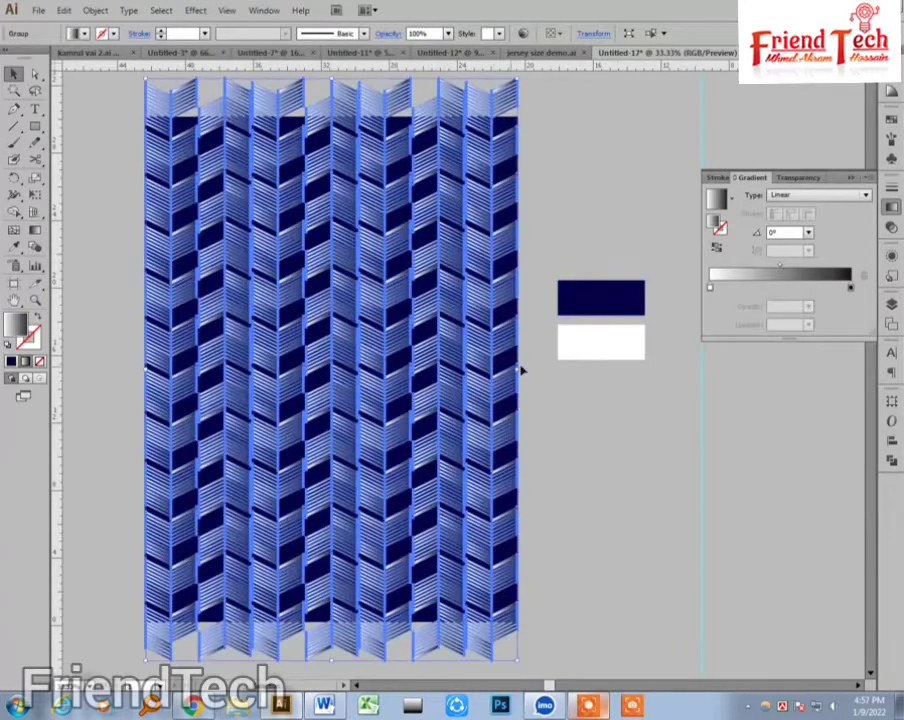
double_click(851, 288)
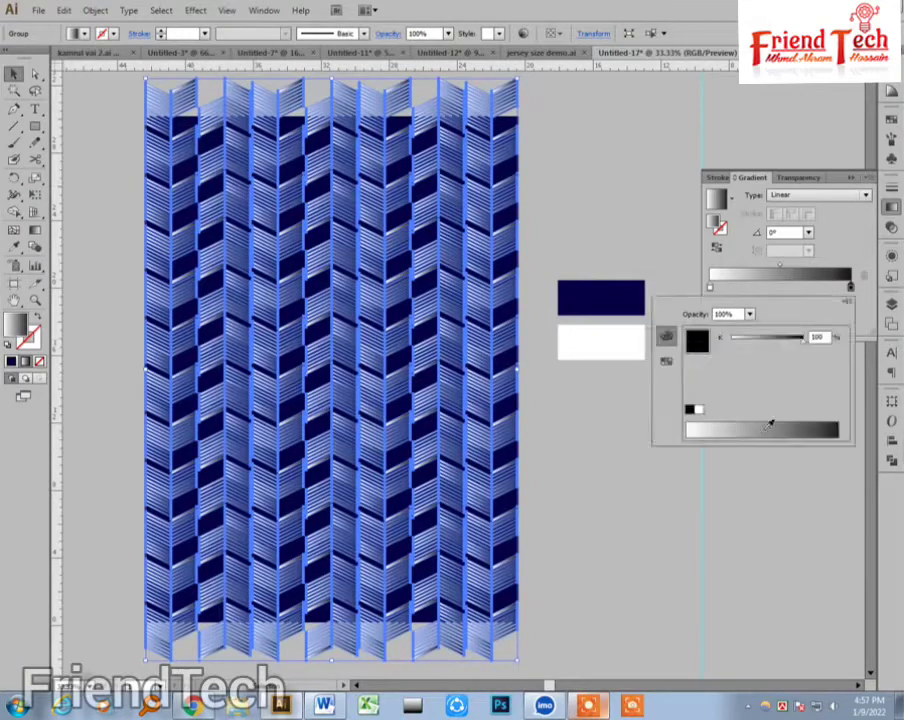
left_click(847, 300)
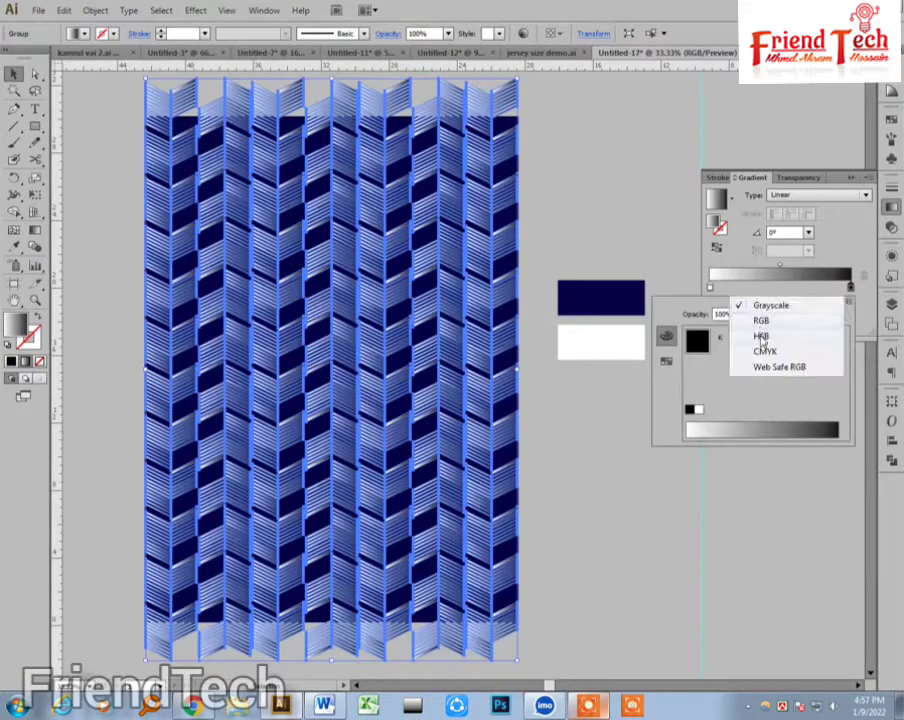
left_click(761, 322)
left_click(798, 409)
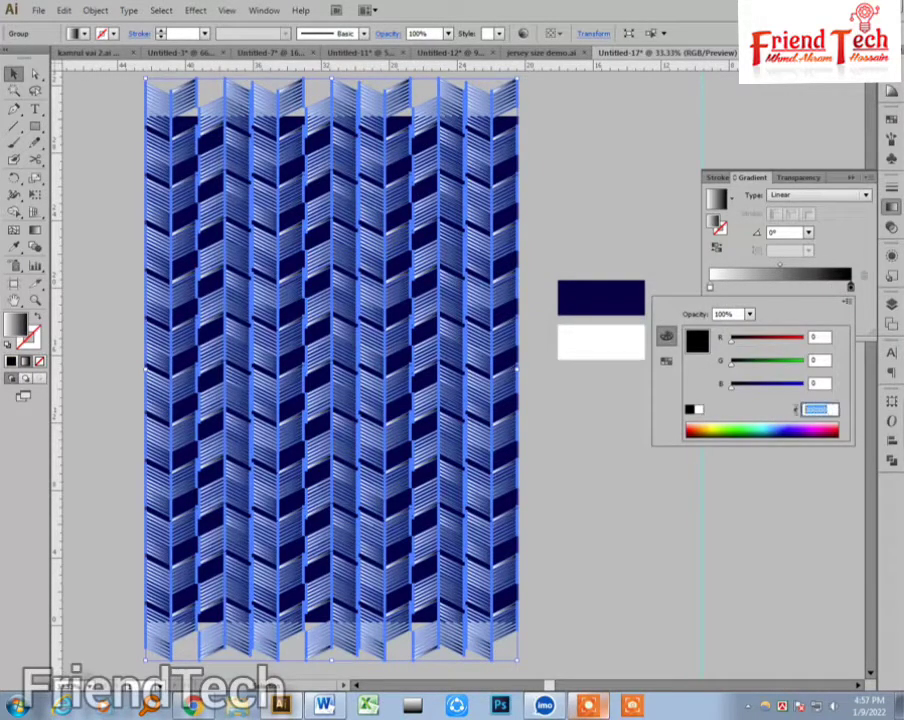
type("030C44")
key("Return")
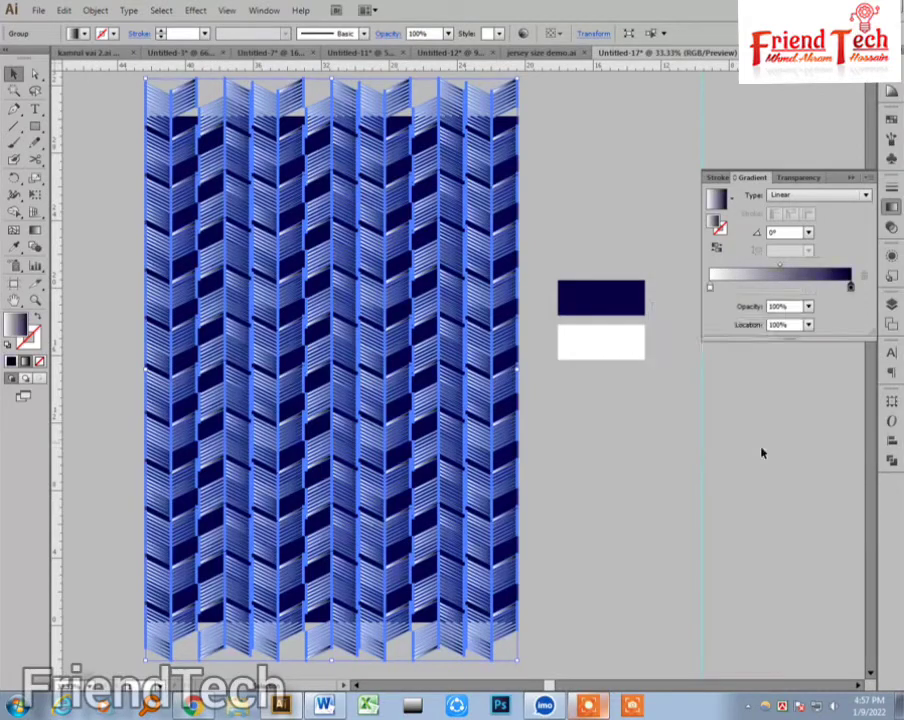
left_click(599, 440)
- Try running the chevron group's gradient diagonally from its upper-right corner toward the lower left, at about -128°
left_click(473, 426)
key("g")
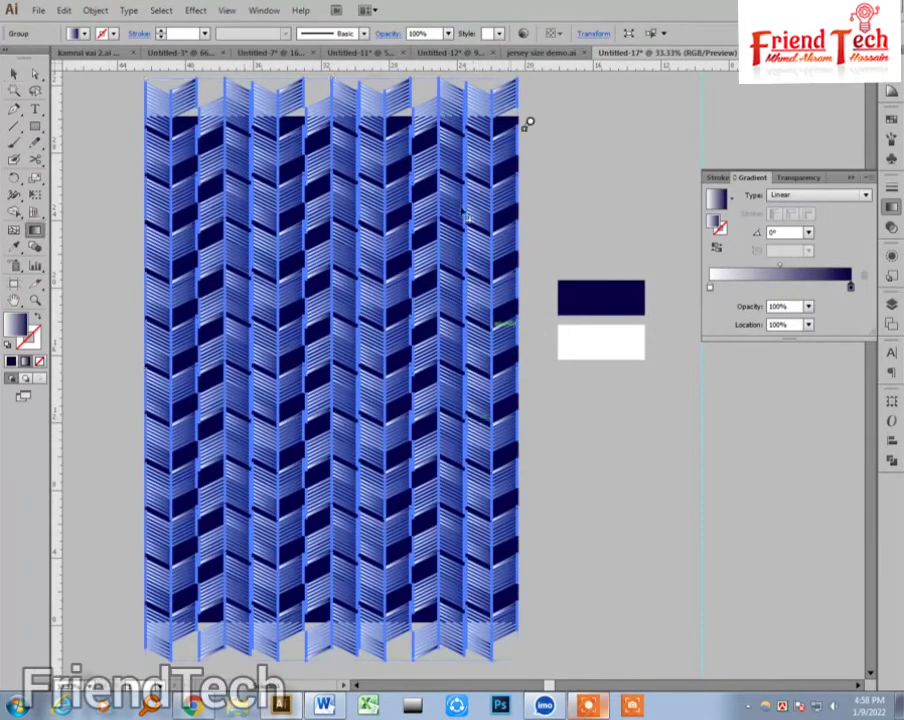
left_click_drag(529, 121, 250, 483)
key("v")
left_click(574, 476)
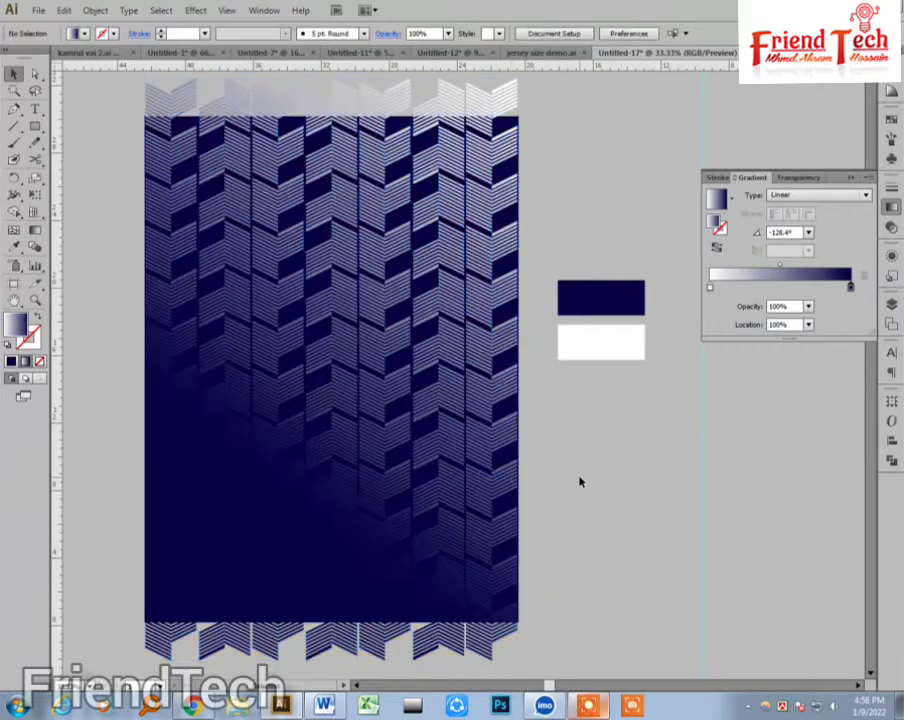
- Try a steeper gradient across the chevron group from near its upper-right corner to the lower middle, at about -114°
left_click(455, 452)
key("g")
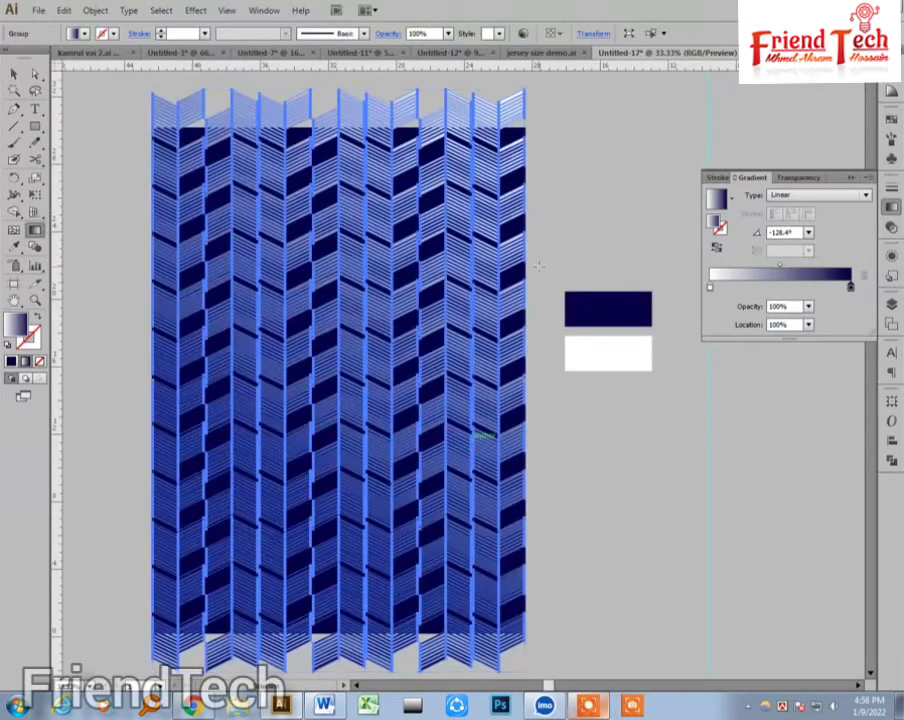
left_click_drag(510, 125, 333, 513)
key("v")
left_click(549, 470)
left_click_drag(549, 470, 562, 468)
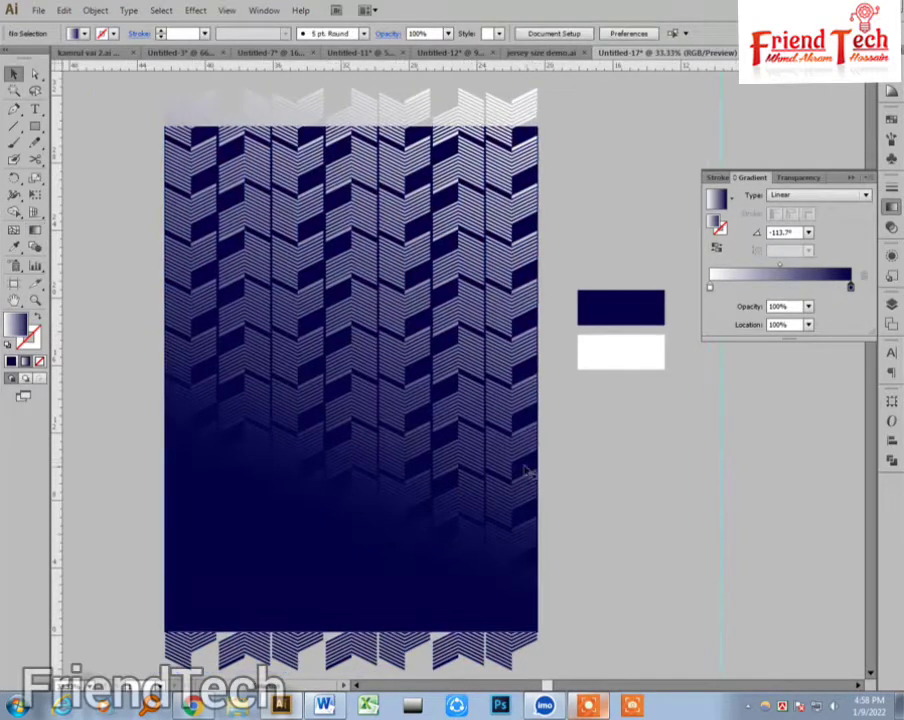
- Try starting the chevron group's gradient a little lower and further inward, running down-left at about -112°
left_click(460, 458)
key("g")
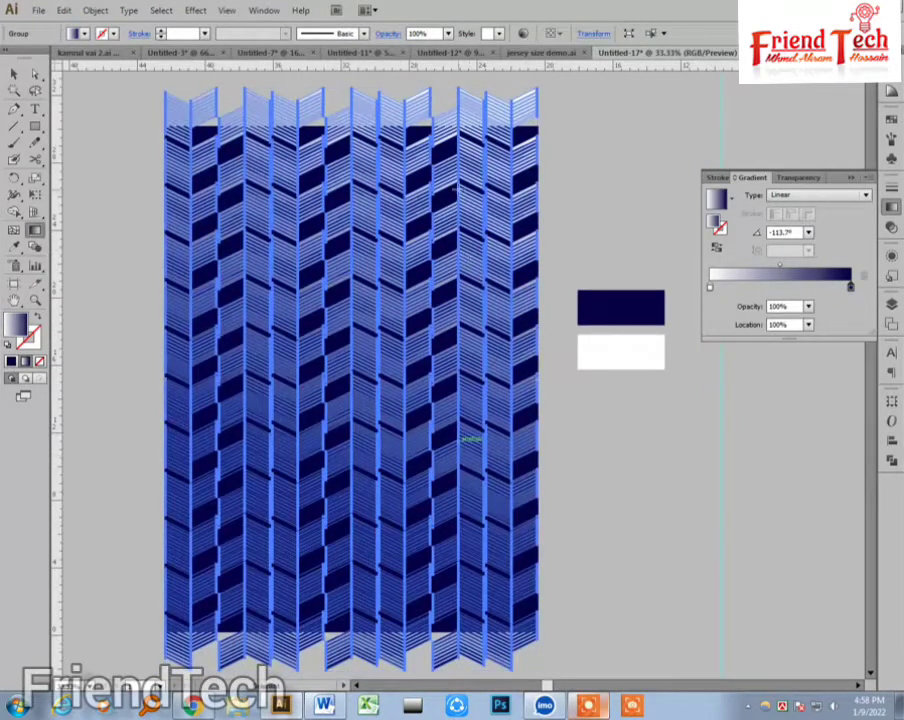
left_click_drag(466, 178, 335, 521)
key("v")
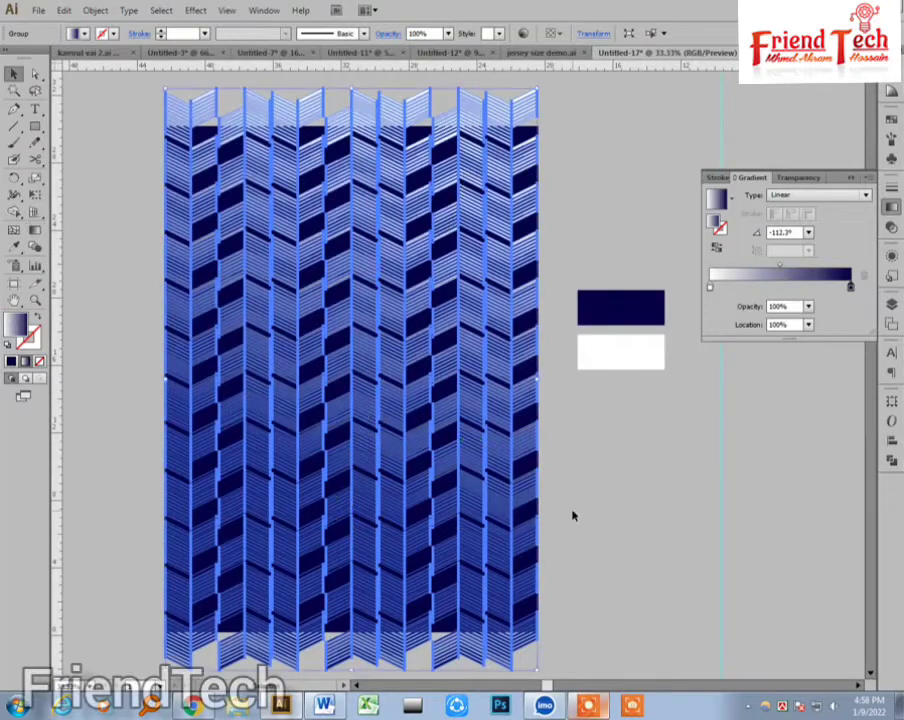
left_click(572, 516)
left_click_drag(557, 492, 563, 493)
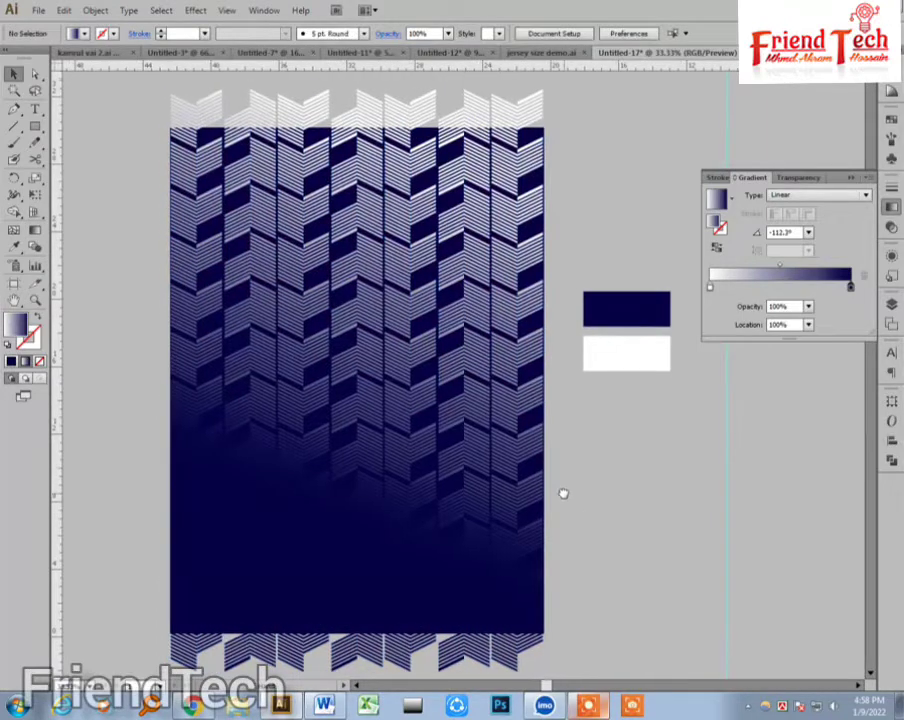
- Try redrawing the chevron group's white-to-navy gradient from its upper part down to the lower middle at about -106°
left_click(474, 460)
left_click_drag(435, 175, 345, 484)
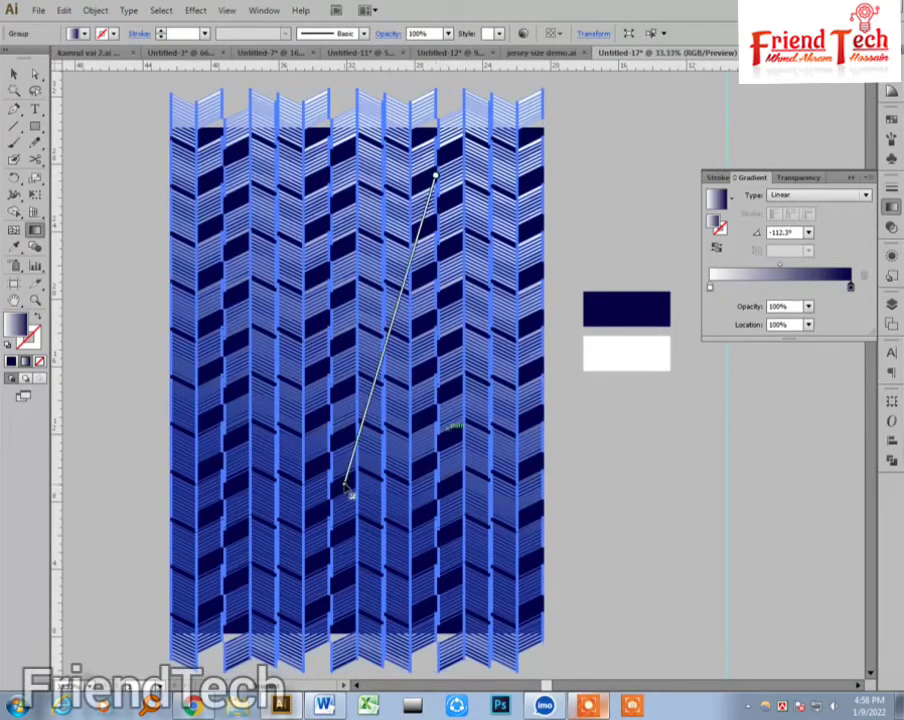
key("v")
left_click(608, 489)
mouse_move(613, 487)
left_mouse_down()
mouse_move(614, 500)
mouse_move(598, 496)
left_mouse_up()
- Try a short, almost vertical gradient down the middle of the chevron group at about -96°
left_click(468, 483)
key("g")
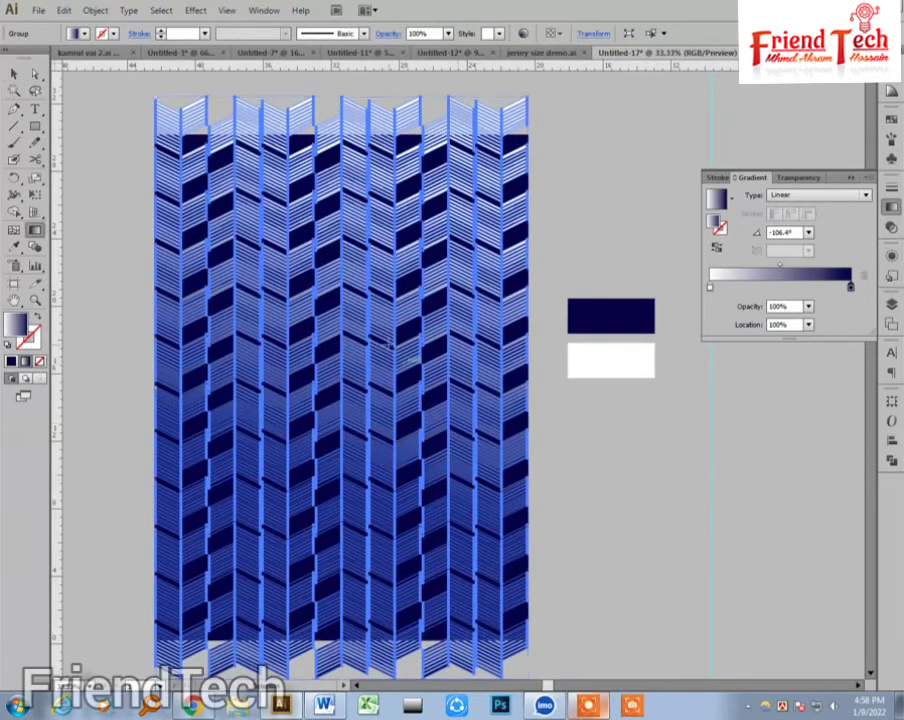
left_click_drag(386, 248, 359, 517)
key("v")
left_click(565, 495)
left_click_drag(598, 484, 584, 470)
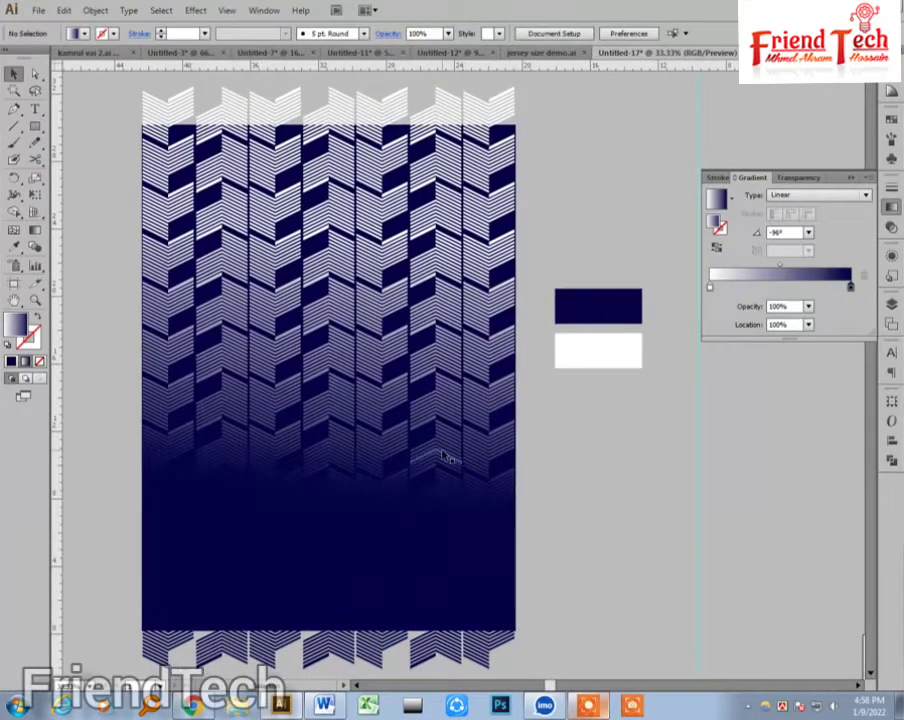
- Try tilting the chevron group's gradient back to a diagonal toward the lower left at about -119°
left_click(438, 452)
key("g")
left_click_drag(438, 234, 290, 506)
key("v")
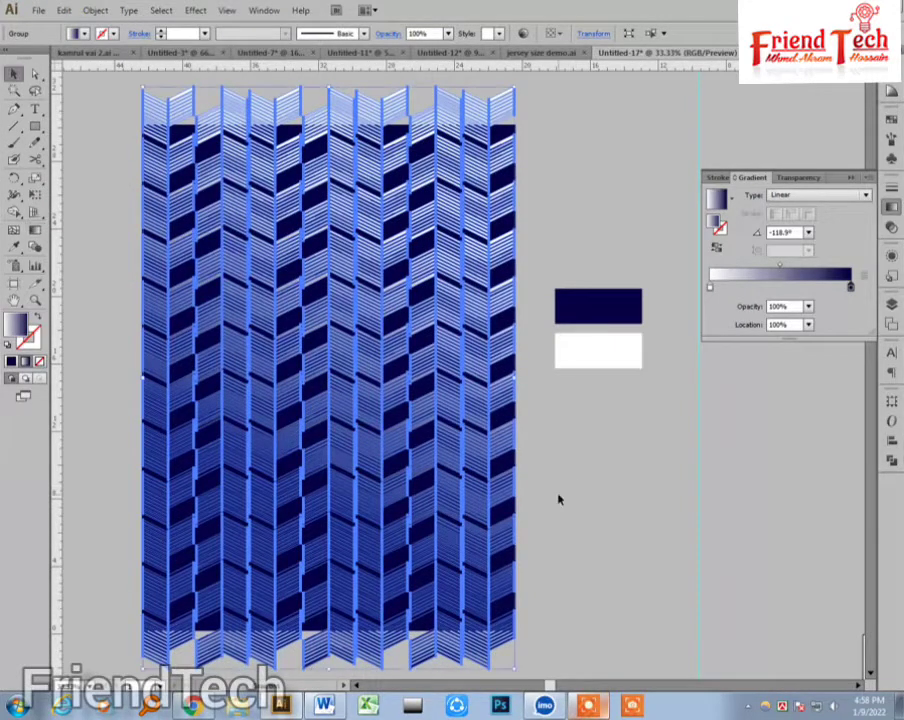
left_click(554, 494)
left_click_drag(587, 509, 580, 492)
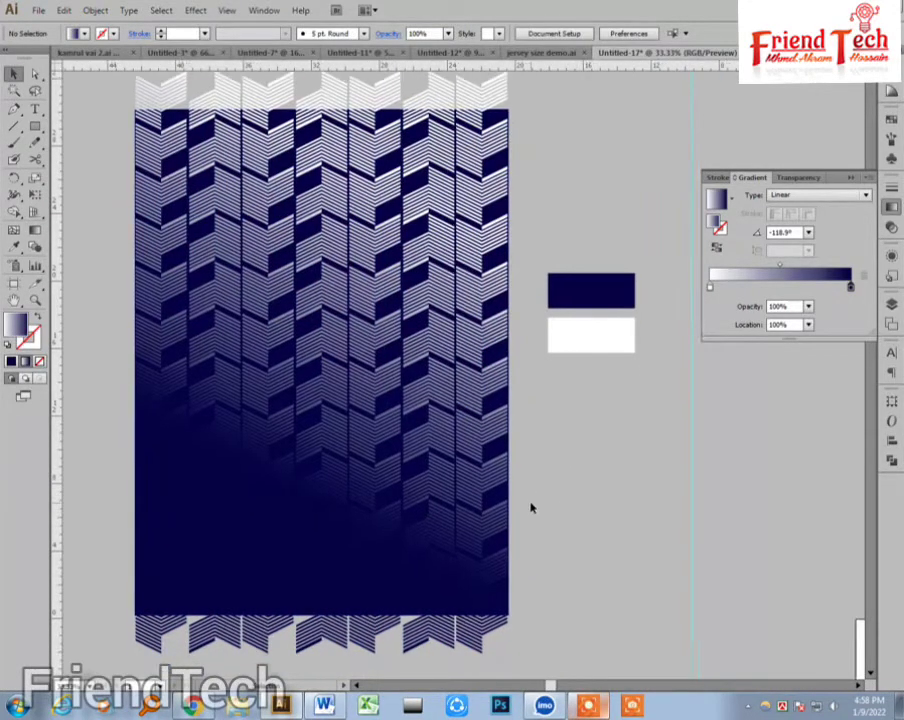
- Try a shorter diagonal gradient on the chevron group at about -120°, ending just below the middle
left_click(286, 353)
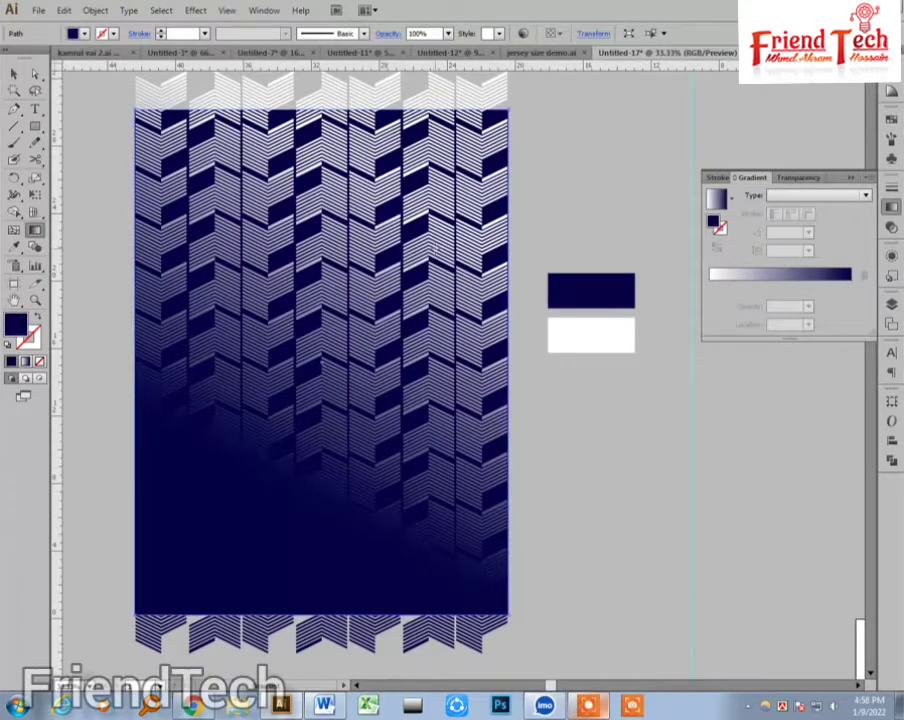
left_click(442, 256)
key("g")
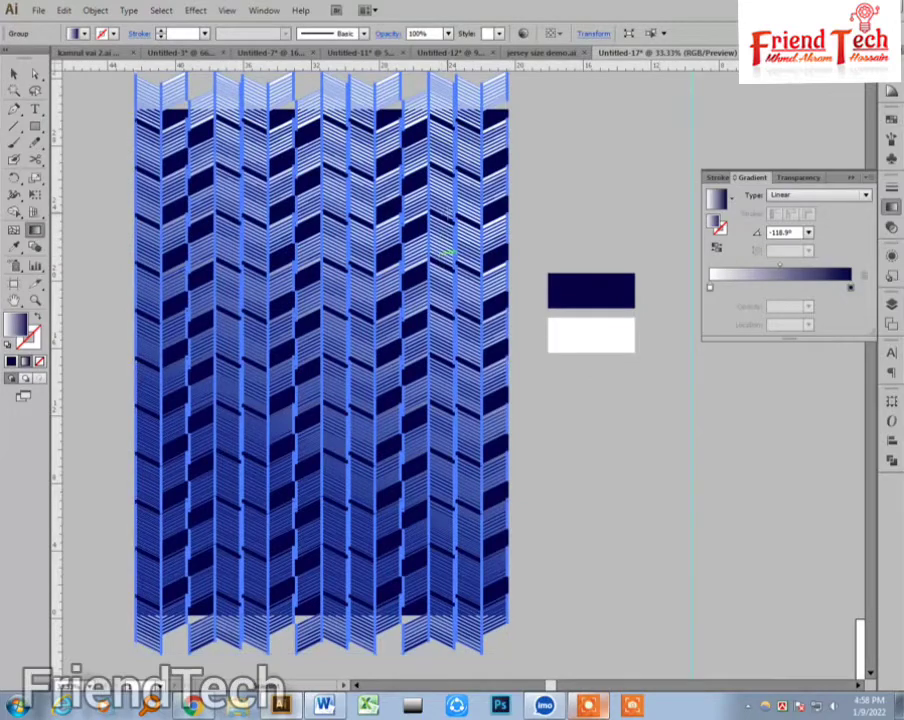
mouse_move(426, 206)
left_mouse_down()
mouse_move(320, 416)
mouse_move(296, 438)
left_mouse_up()
key("v")
left_click(561, 487)
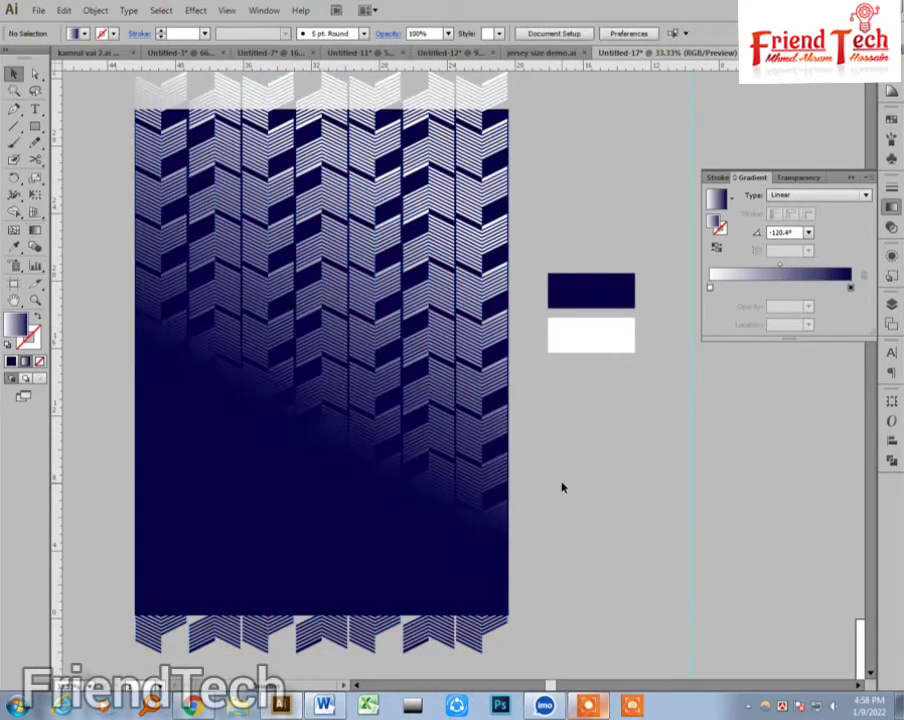
- Try shifting the chevron group's gradient lower, running down-left at about -115°
left_click(477, 500)
key("g")
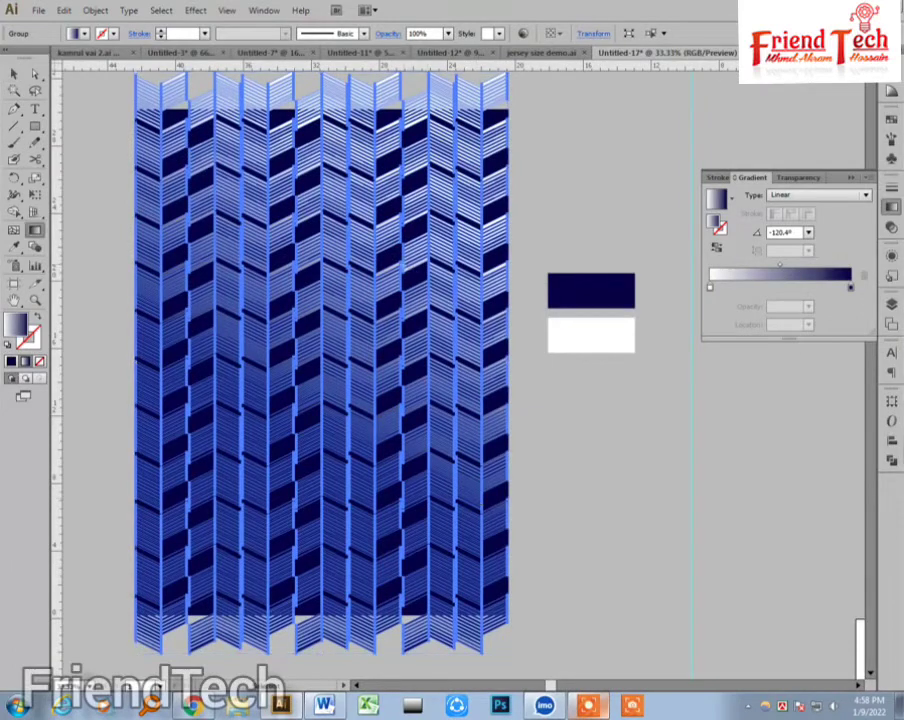
left_click_drag(404, 262, 299, 490)
key("v")
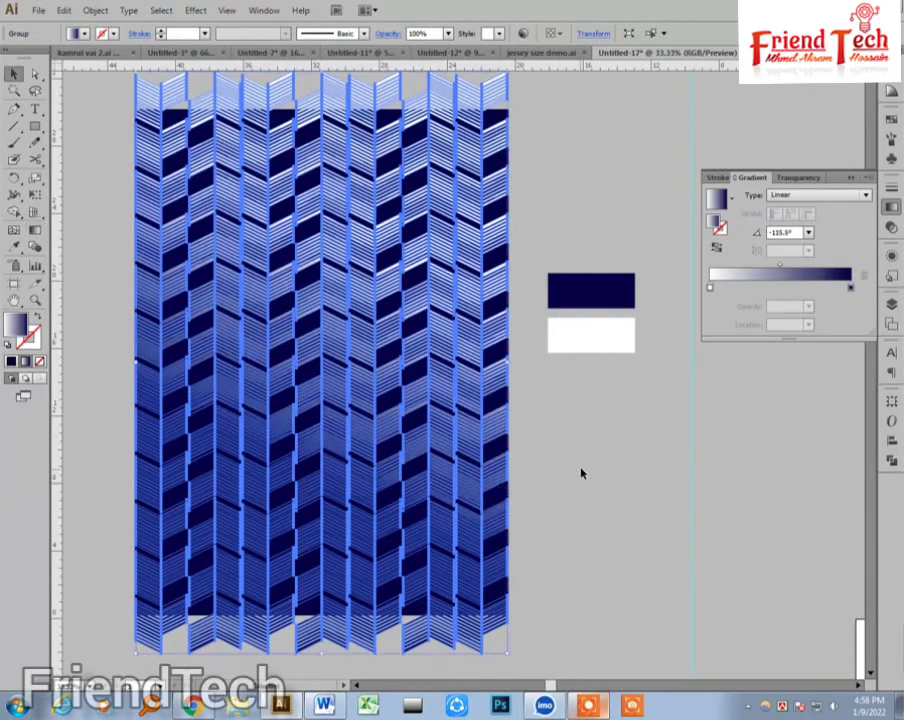
left_click(581, 473)
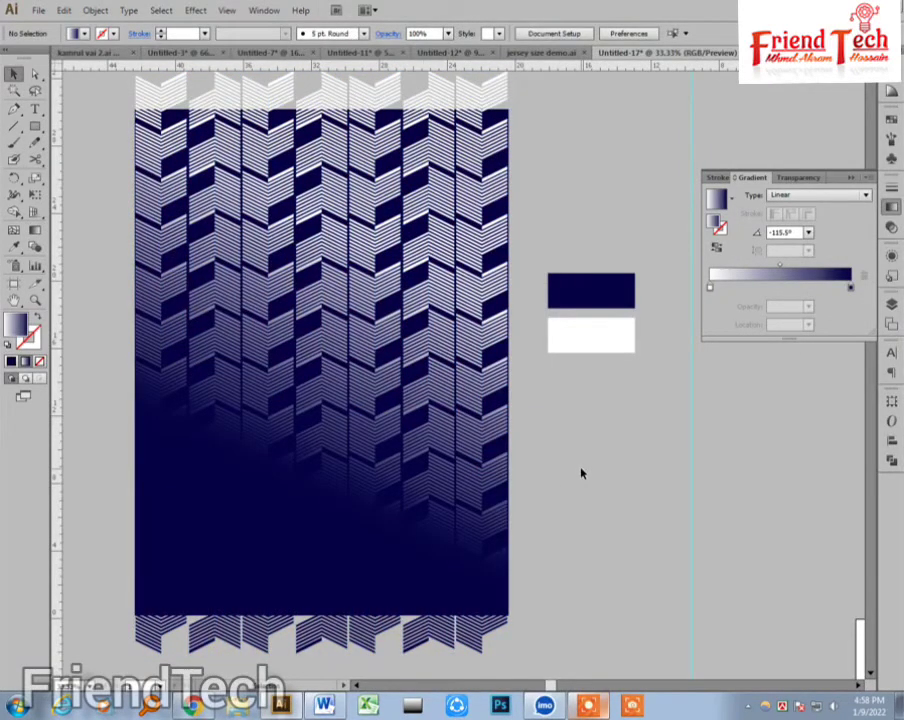
- Redraw the chevron group's white-to-navy gradient from the upper middle down to the lower middle at about -108°
left_click(446, 479)
key("g")
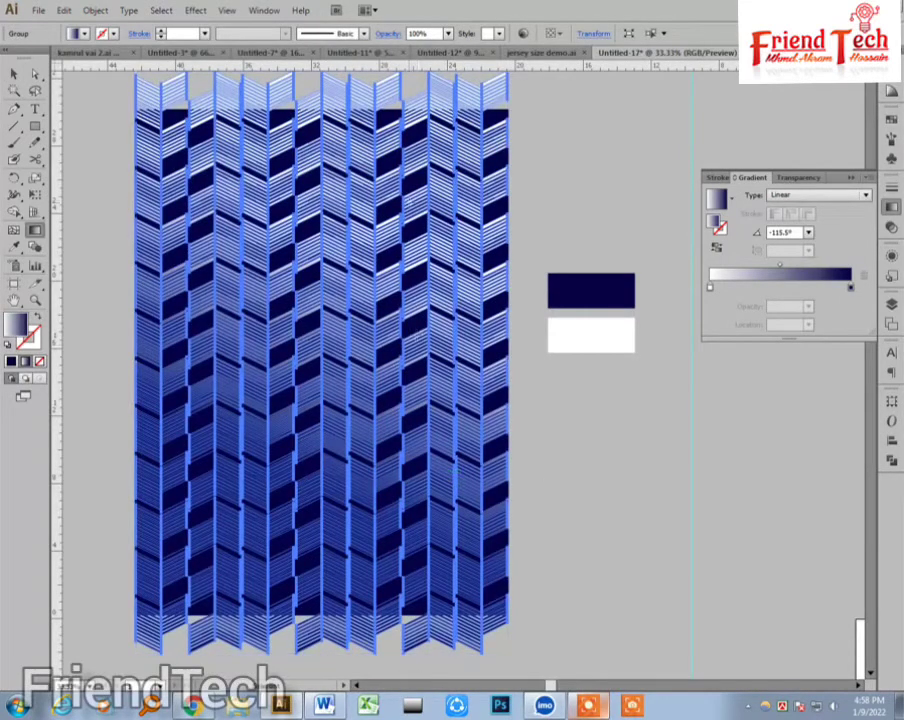
left_click_drag(398, 208, 324, 464)
key("v")
left_click(584, 479)
scroll(580, 481, "up", 1)
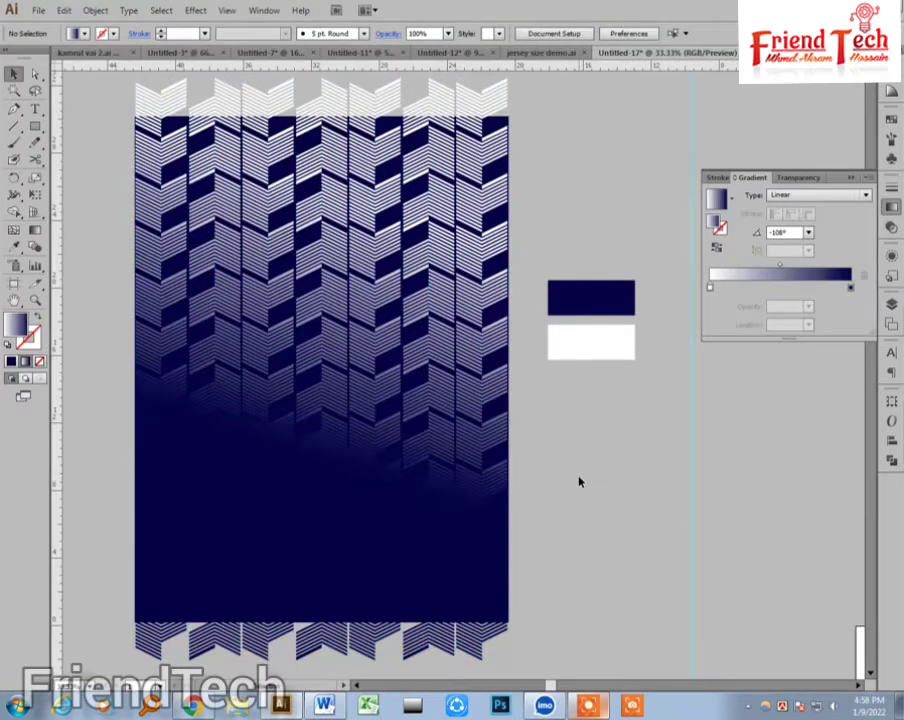
- Examine the gradient-filled chevron stripes close up along the upper edge of the navy background
key("ctrl+minus")
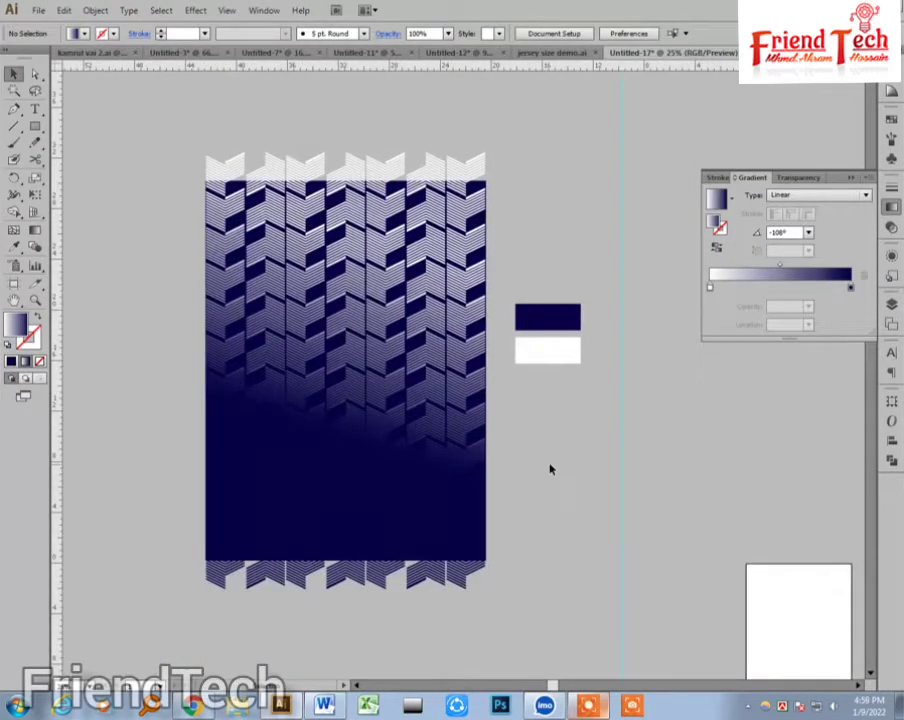
key("z")
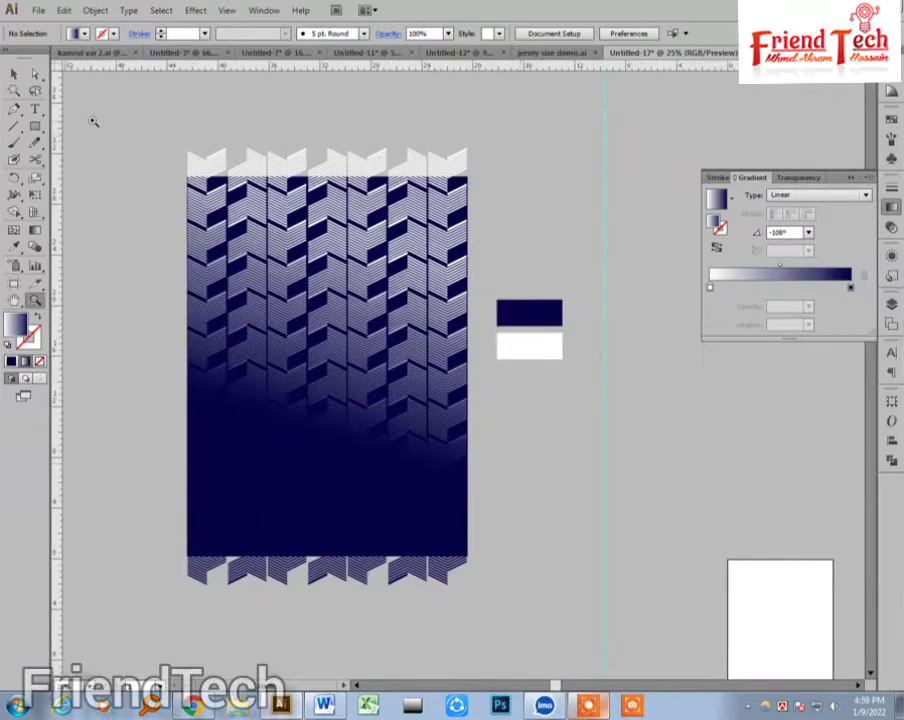
left_click_drag(129, 131, 517, 545)
left_click_drag(288, 92, 560, 320)
left_click_drag(461, 338, 343, 337)
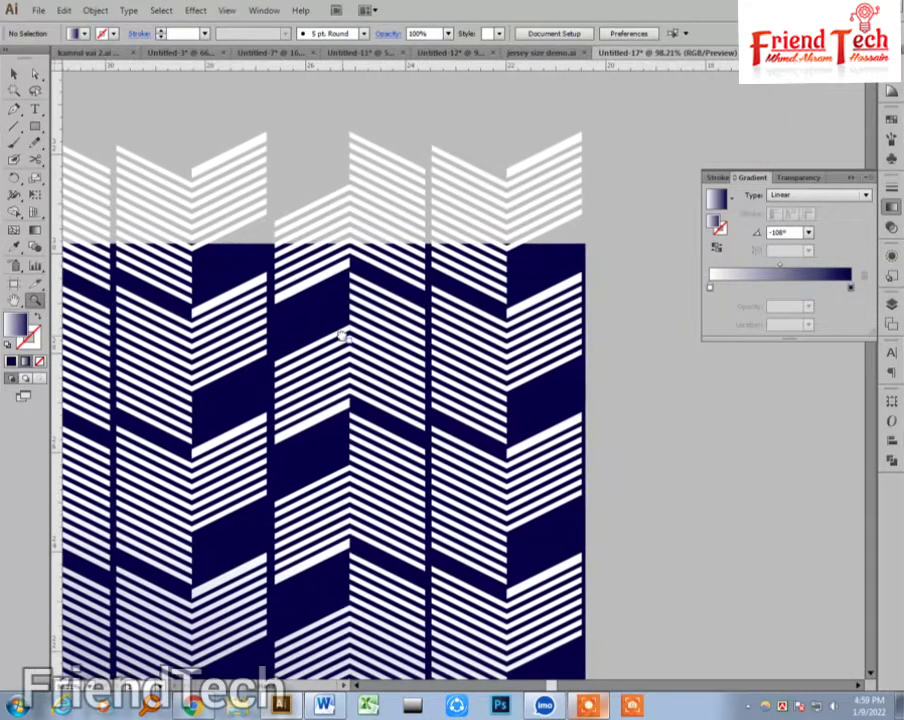
left_click_drag(276, 294, 377, 315)
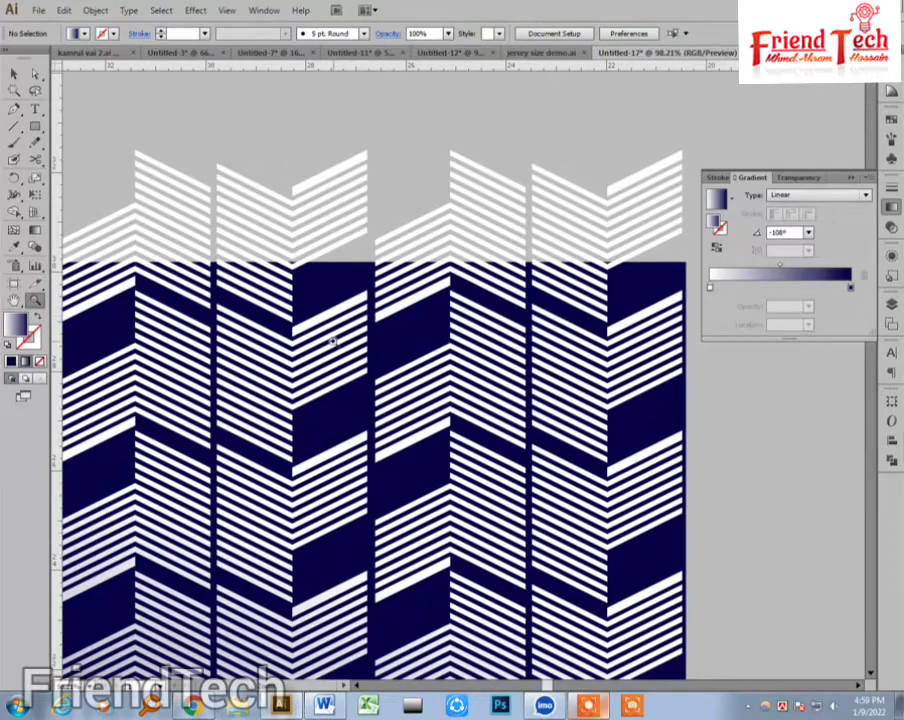
key("ctrl+minus")
key("ctrl+minus")
left_click_drag(250, 459, 265, 346)
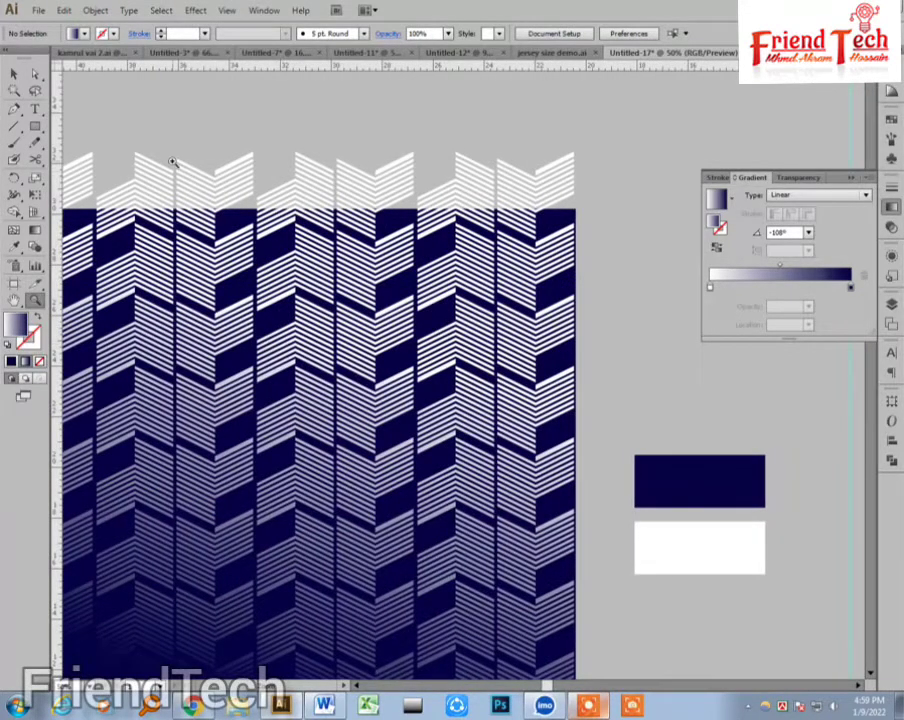
left_click_drag(173, 162, 524, 402)
left_click_drag(530, 394, 379, 381)
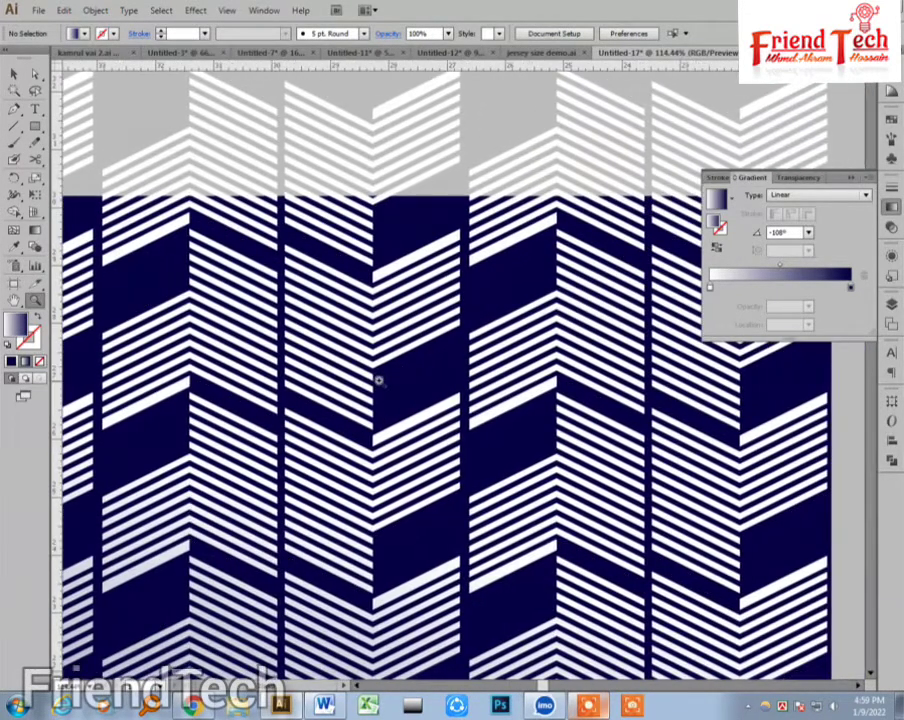
- Draw a closed four-sided Pen shape about 9.3 in wide over the upper-right corner of the navy background
key("p")
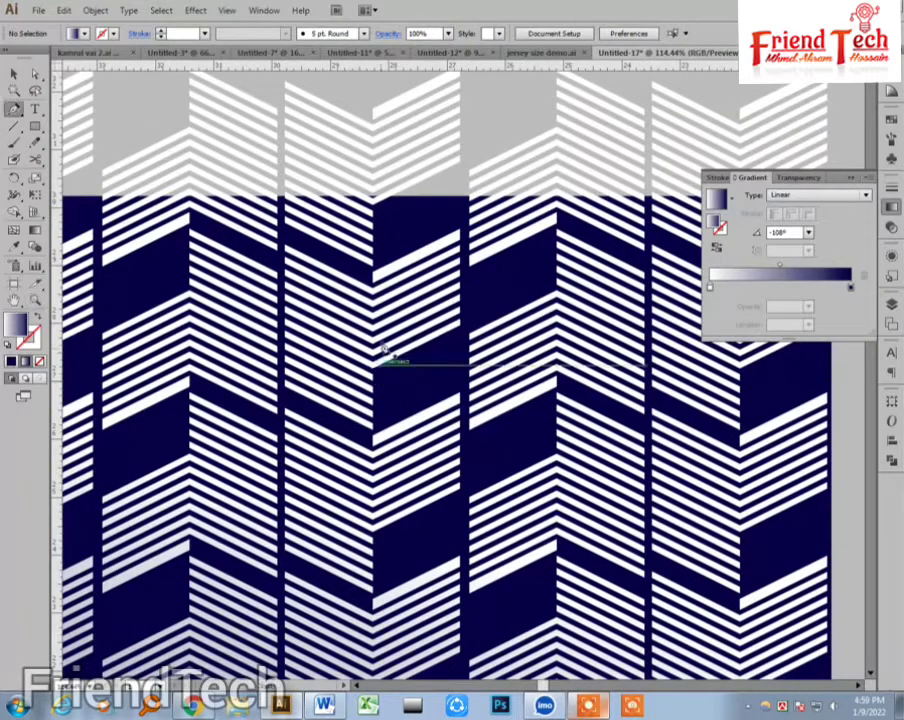
left_click(287, 206)
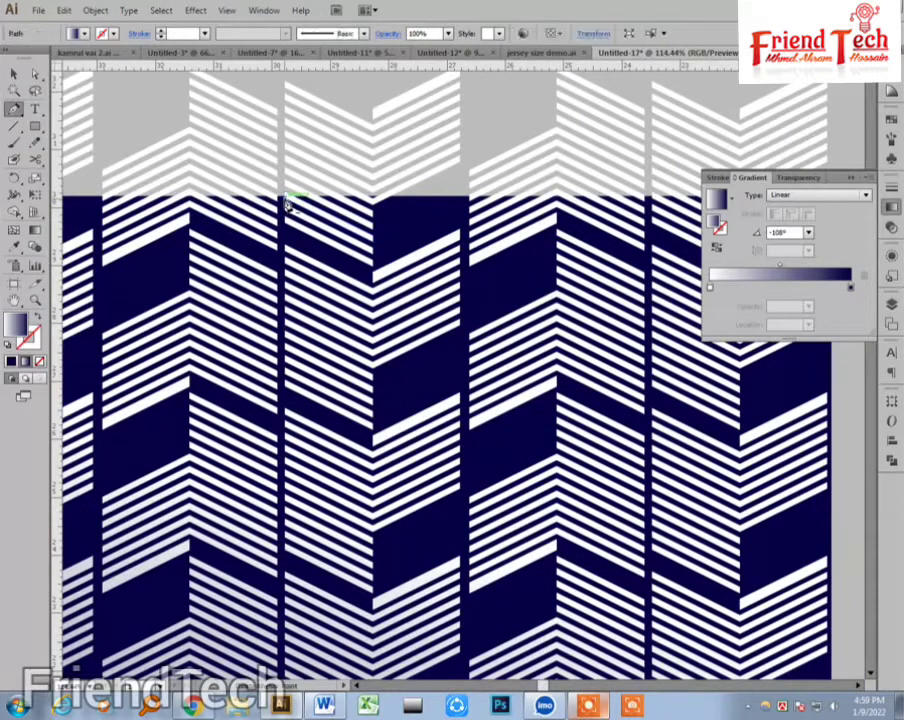
left_click_drag(452, 318, 424, 481)
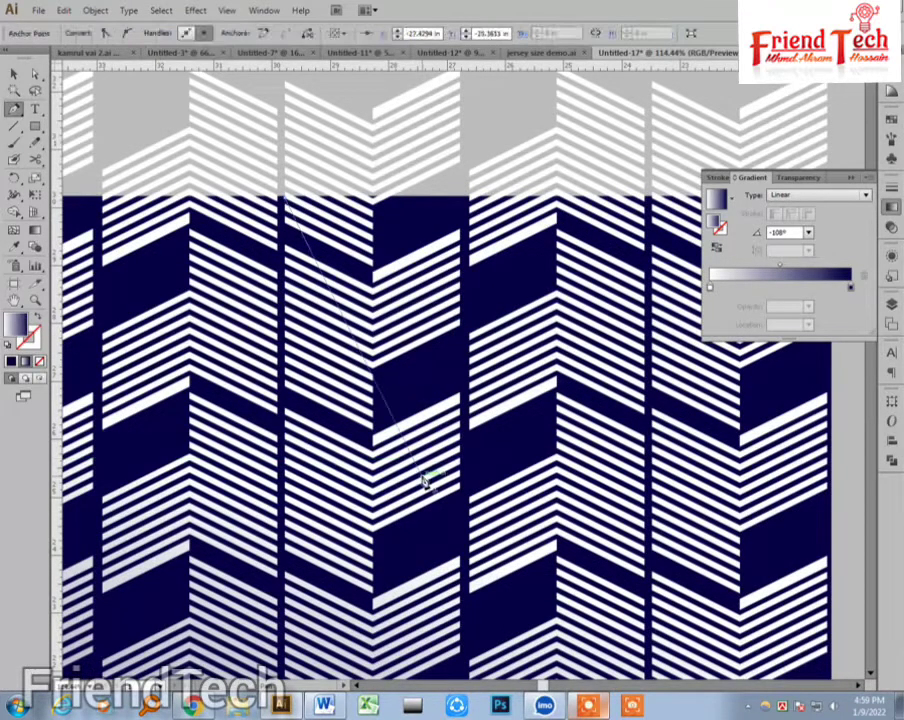
left_click_drag(482, 485, 325, 454)
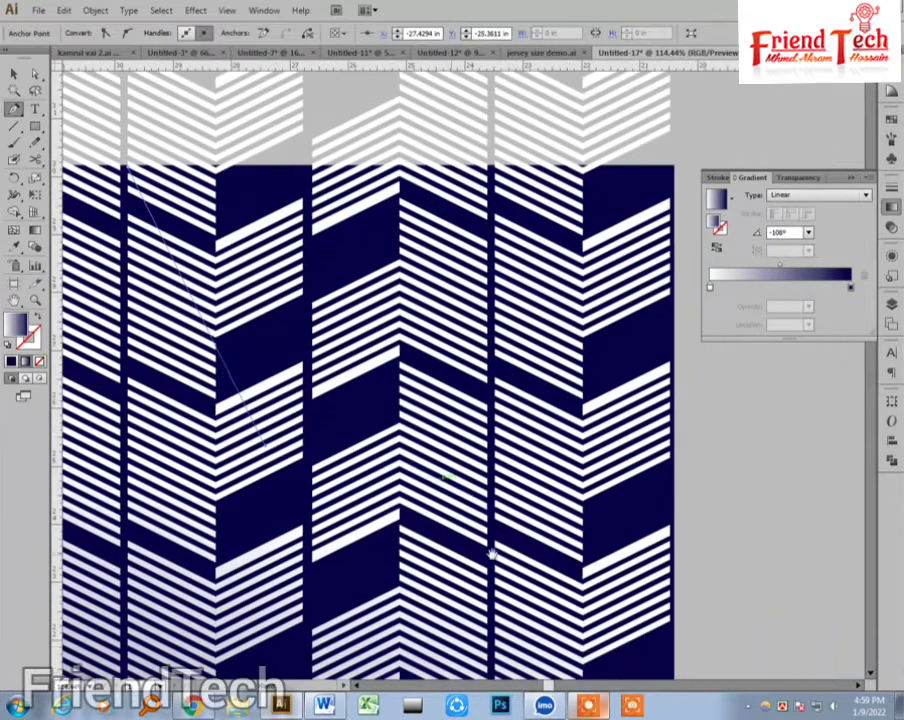
left_click(673, 622)
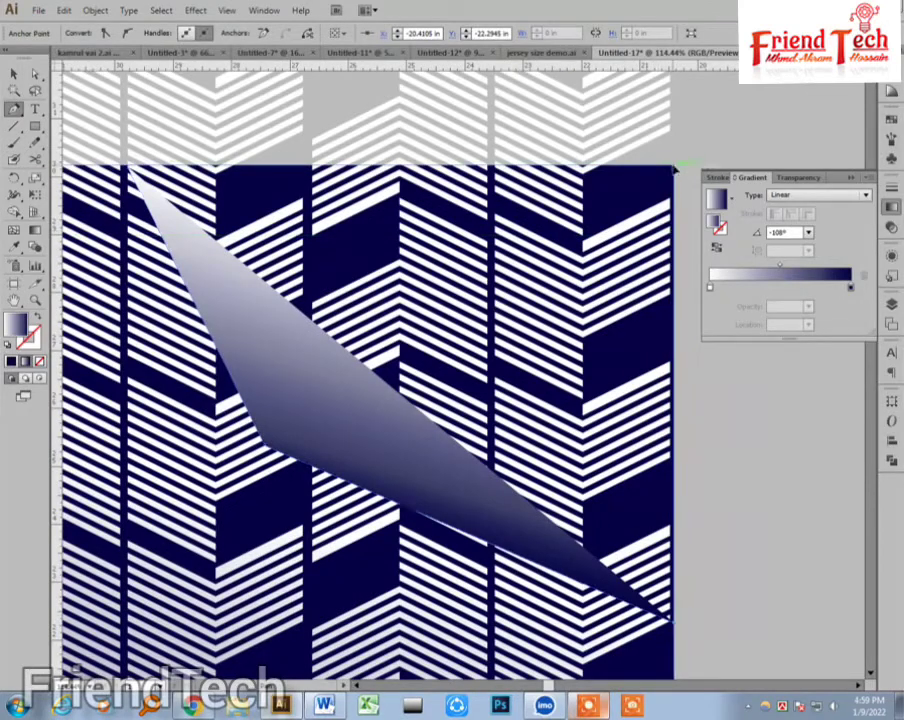
left_click(674, 172)
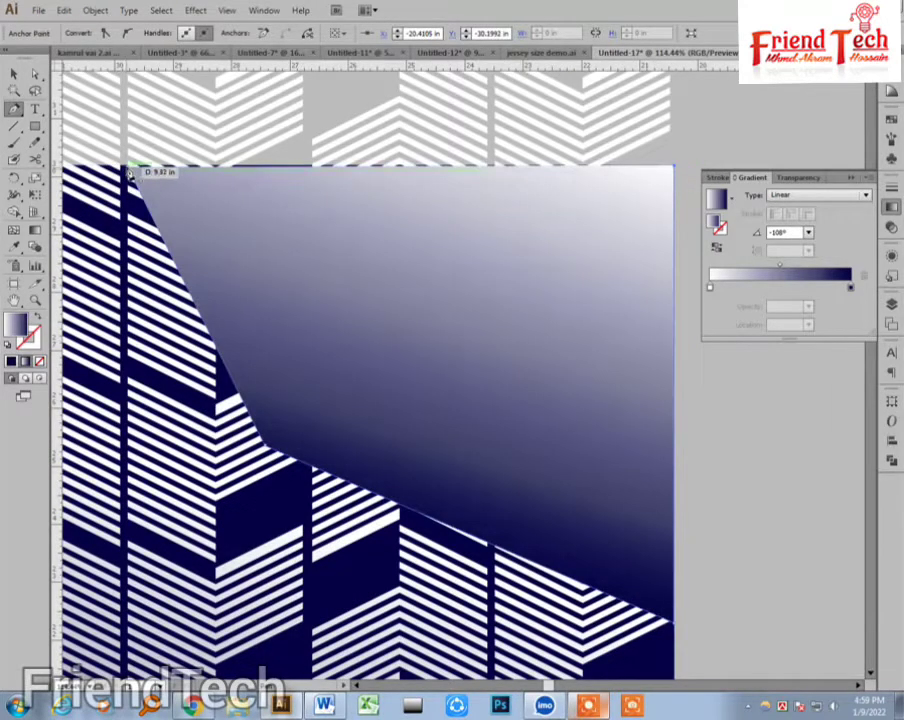
left_click(128, 169)
key("v")
left_click(754, 481)
key("ctrl+minus")
key("ctrl+minus")
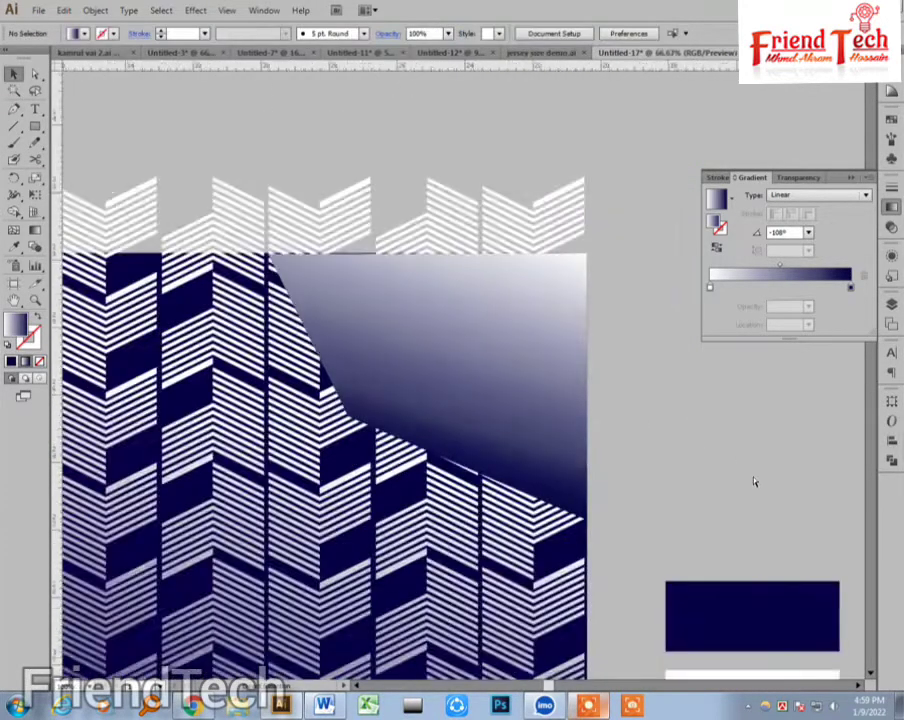
- Reflect a copy of the gradient corner shape left to right and place it over the background's upper-left corner
key("ctrl+0")
key("z")
left_click_drag(413, 449, 611, 542)
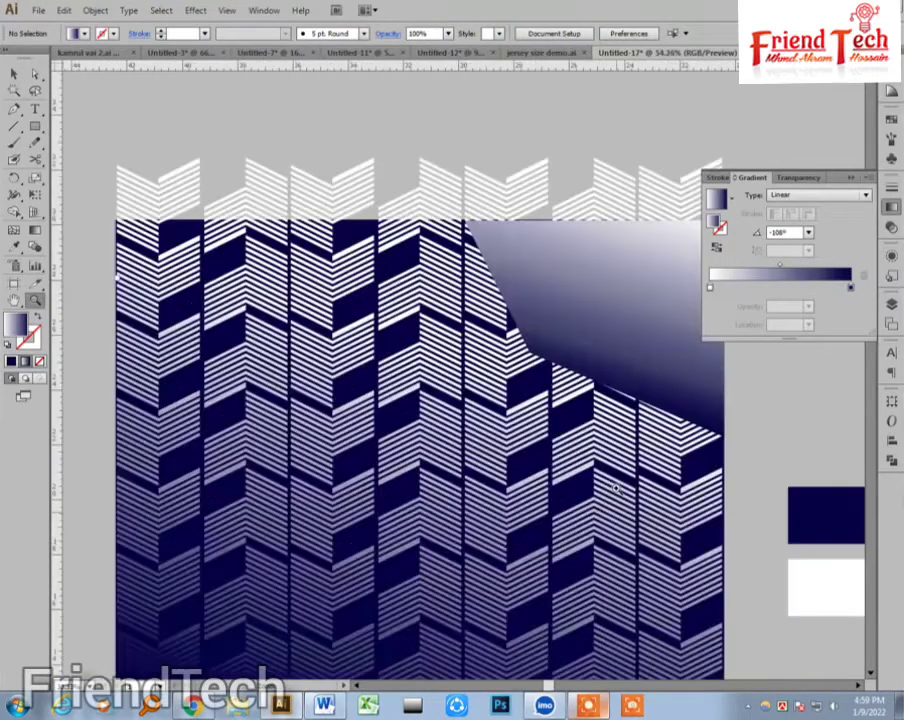
left_click_drag(619, 374, 641, 432)
key("v")
left_click(634, 371)
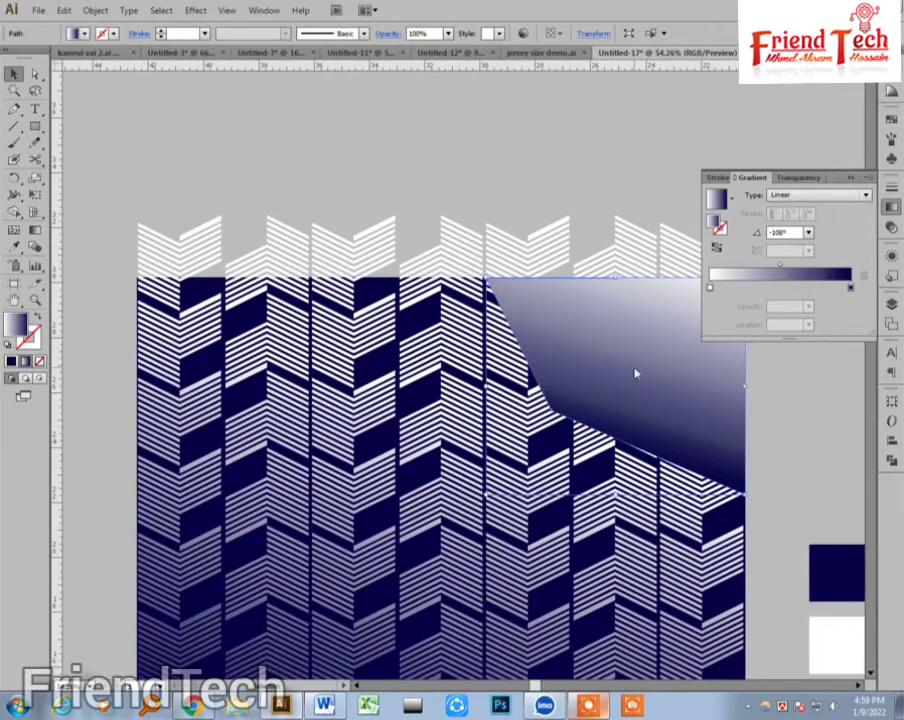
right_click(634, 371)
left_click(474, 606)
left_click(380, 439)
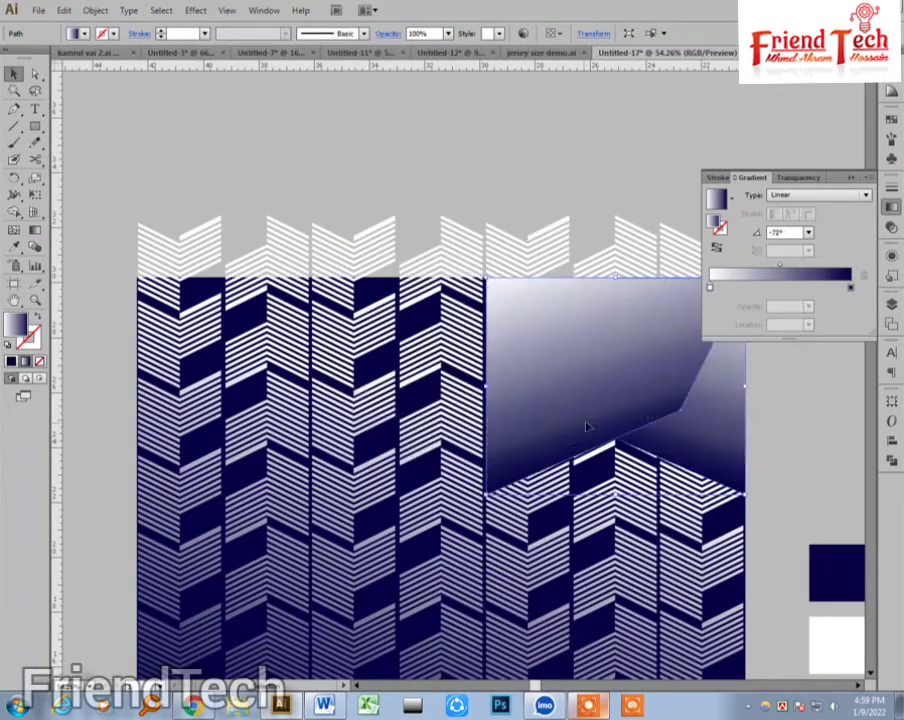
left_click_drag(641, 403, 306, 404)
left_click(344, 212)
scroll(341, 211, "right", 1)
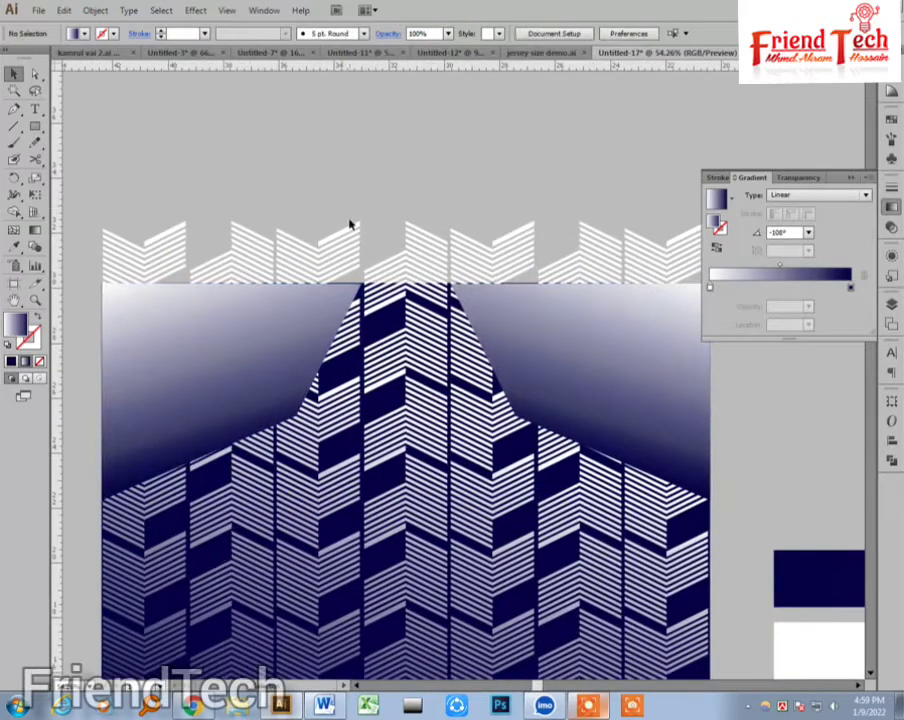
- Fill the mirrored shape in the background's upper-left corner with solid white
left_click(249, 402)
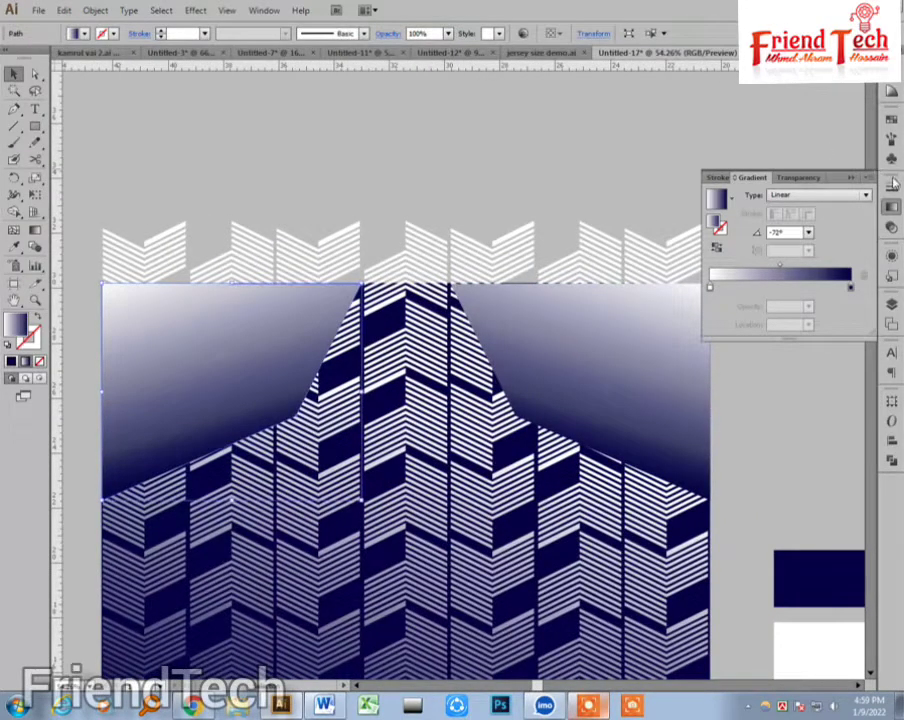
left_click(891, 121)
left_click(743, 127)
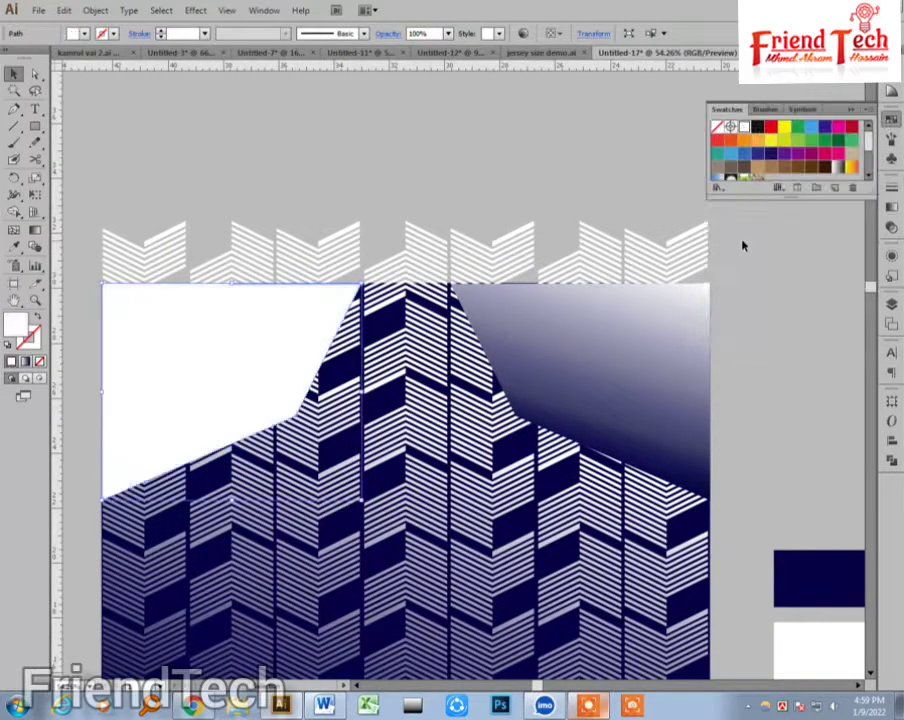
left_click(743, 244)
- Fill the shape in the background's upper-right corner with solid red
left_click(656, 404)
left_click(771, 129)
left_click(760, 326)
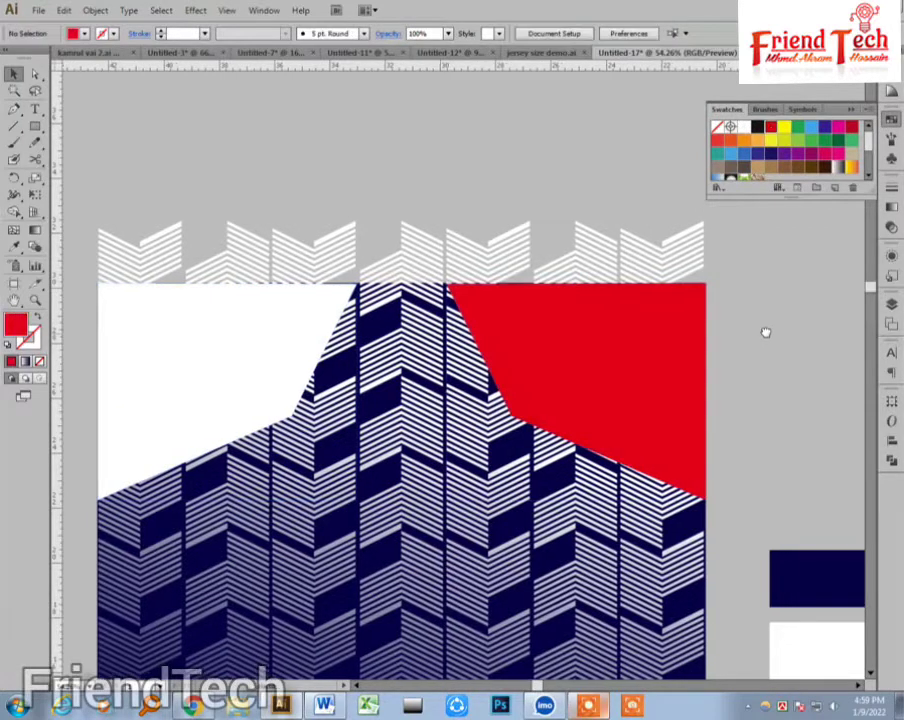
left_click_drag(760, 326, 740, 316)
- Examine the white and red corner shapes against the chevron pattern, both close up and over the whole design
left_click_drag(526, 463, 681, 526)
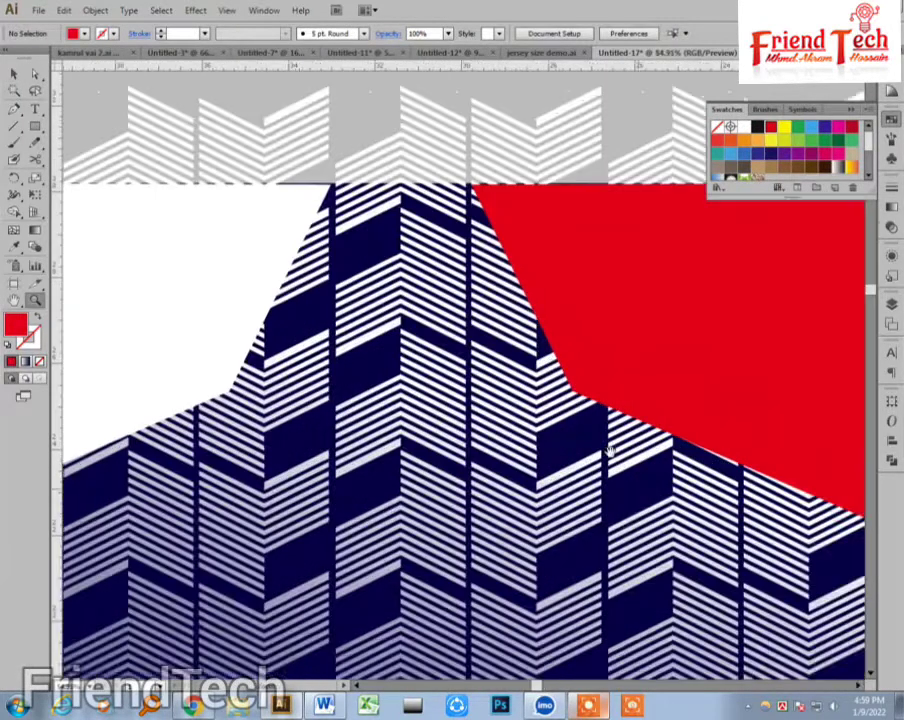
left_click_drag(609, 450, 765, 346)
key("ctrl+minus")
key("ctrl+minus")
key("ctrl+minus")
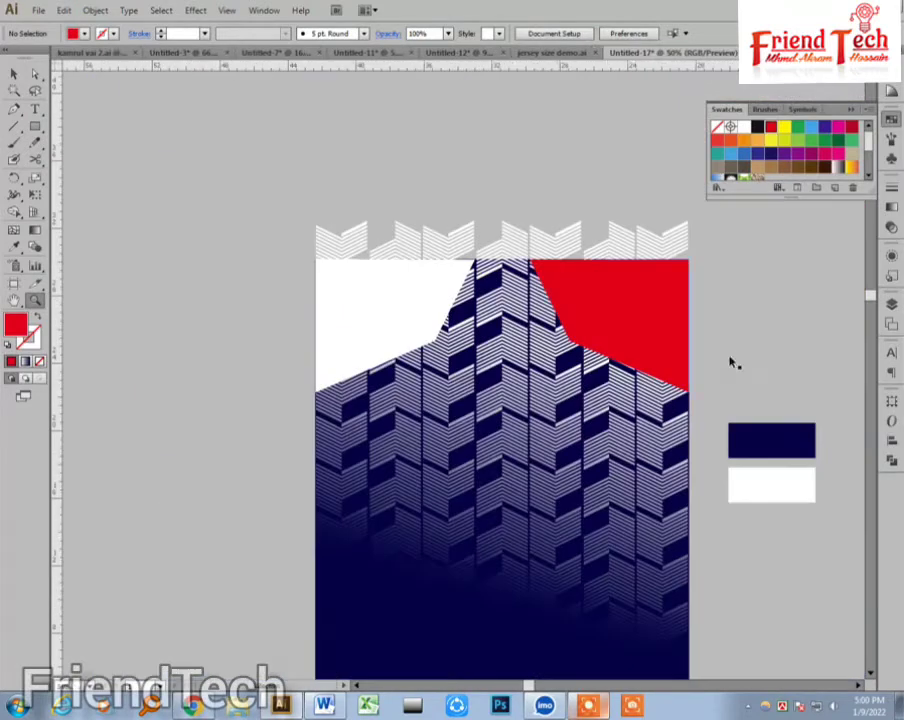
left_click_drag(654, 411, 624, 403)
key("v")
left_click_drag(734, 354, 721, 350)
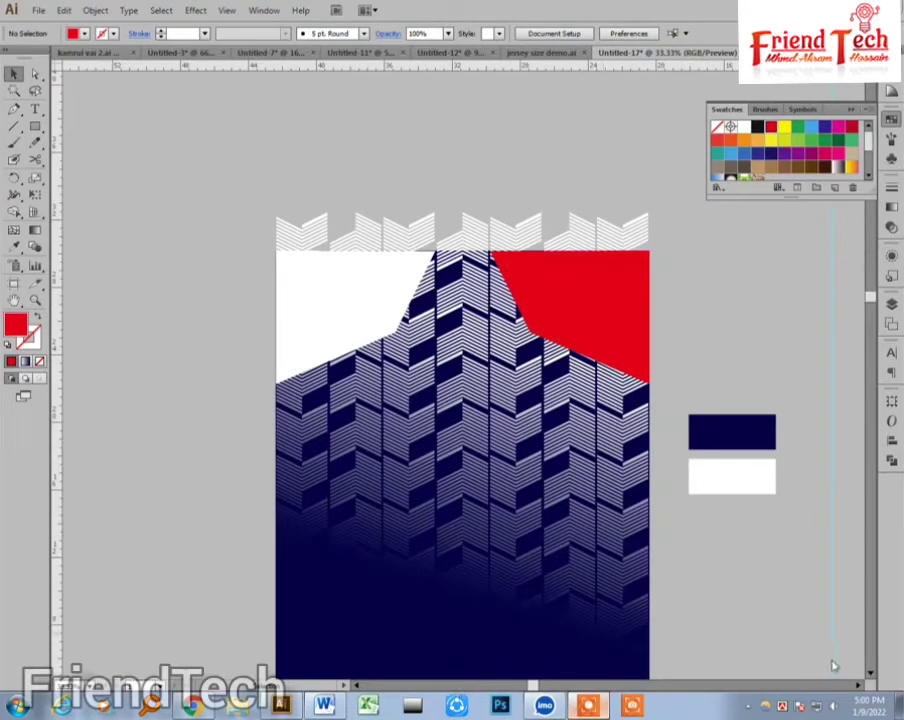
- Raise the white shape's lower outer corner and shift its inner lower corner about 1.7 in toward the middle
key("z")
left_click_drag(247, 243, 520, 438)
left_click_drag(477, 421, 521, 494)
key("a")
left_click(392, 414)
left_click_drag(240, 573, 186, 540)
left_click_drag(357, 465, 244, 503)
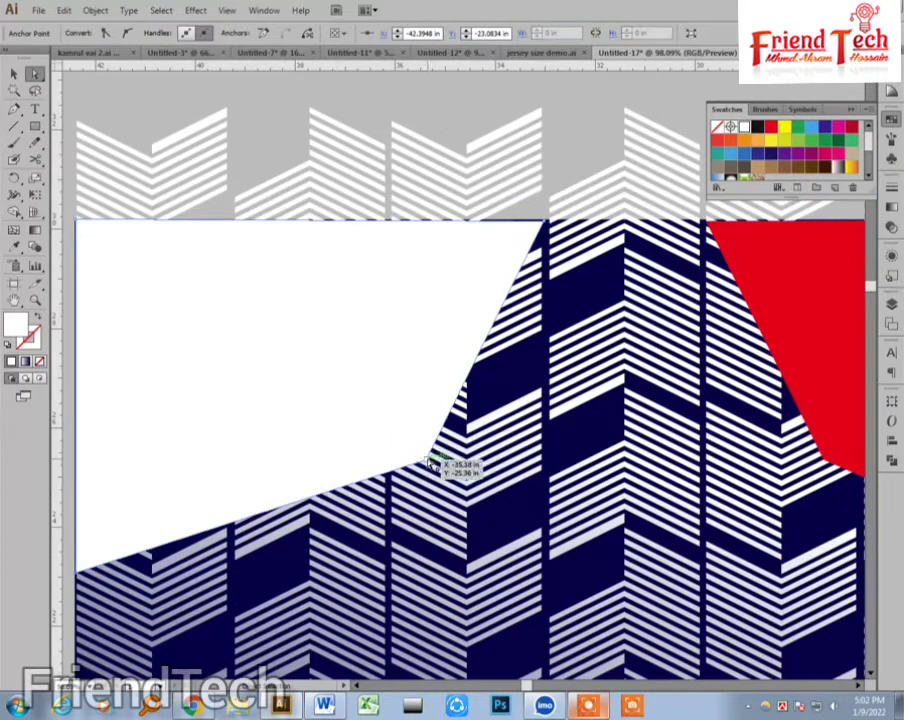
left_click_drag(432, 462, 514, 461)
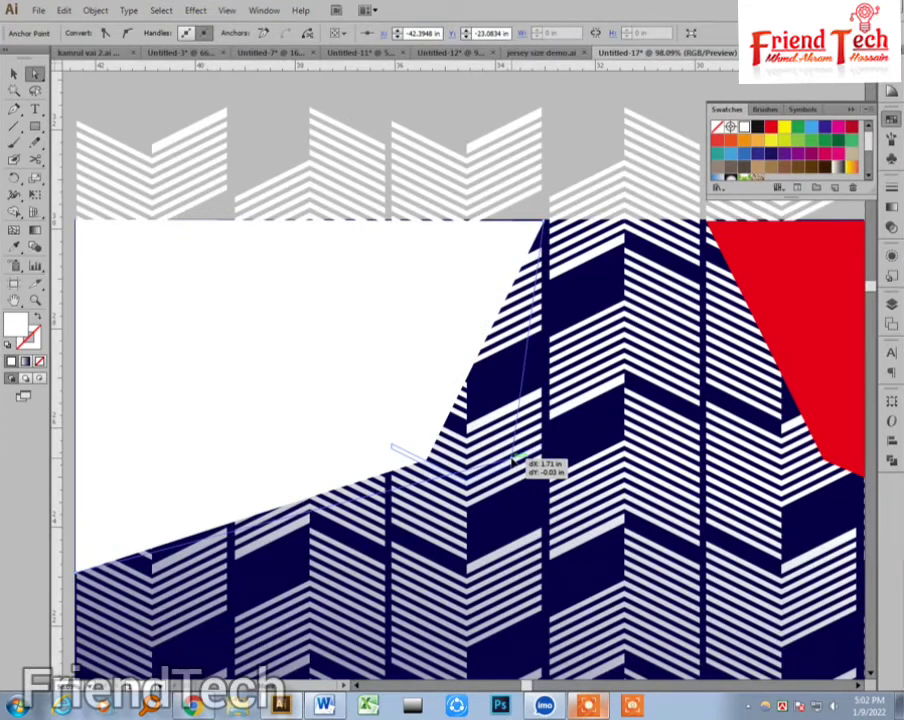
left_click_drag(515, 461, 516, 461)
- Delete the red shape from the background's upper-right corner
scroll(543, 460, "right", 1)
key("v")
left_click(786, 374)
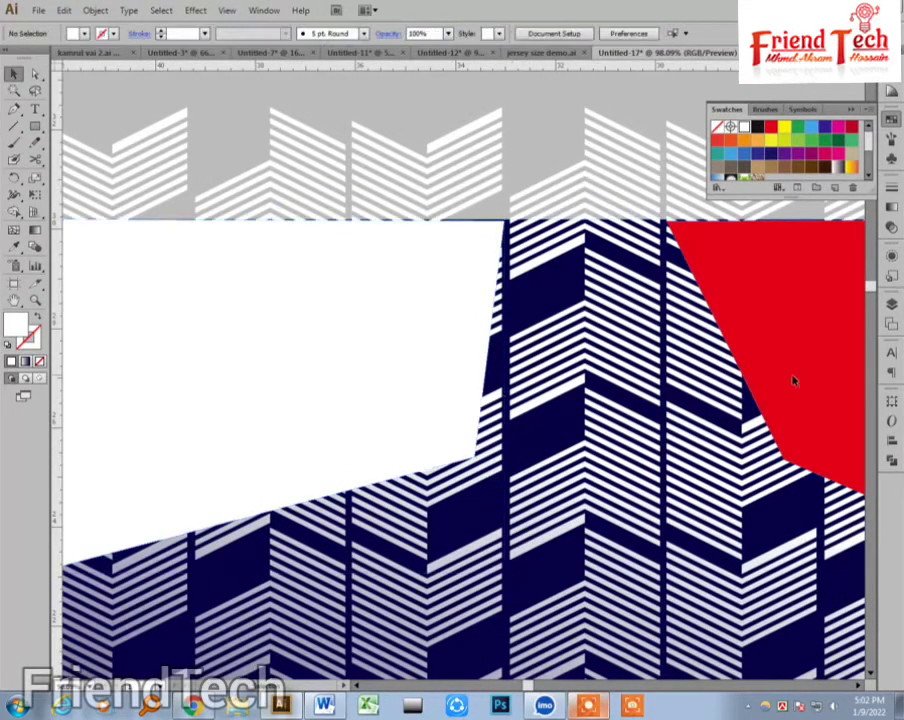
key("Delete")
- Duplicate the white corner shape, placing the copy slightly up and to the left of the original
key("ctrl+minus")
key("ctrl+minus")
key("z")
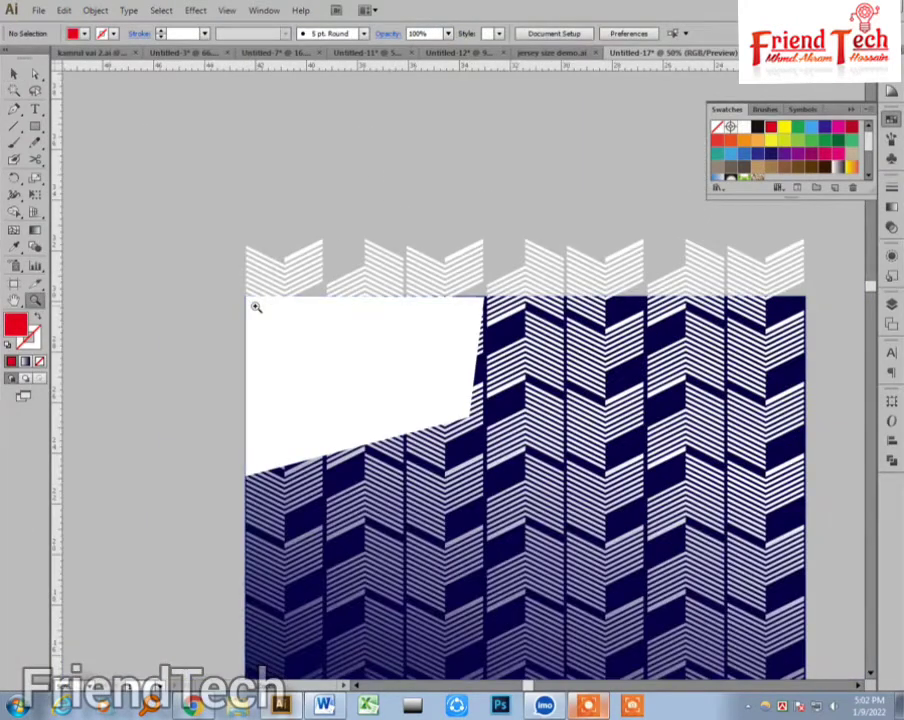
left_click_drag(221, 270, 545, 521)
key("v")
left_click(541, 430)
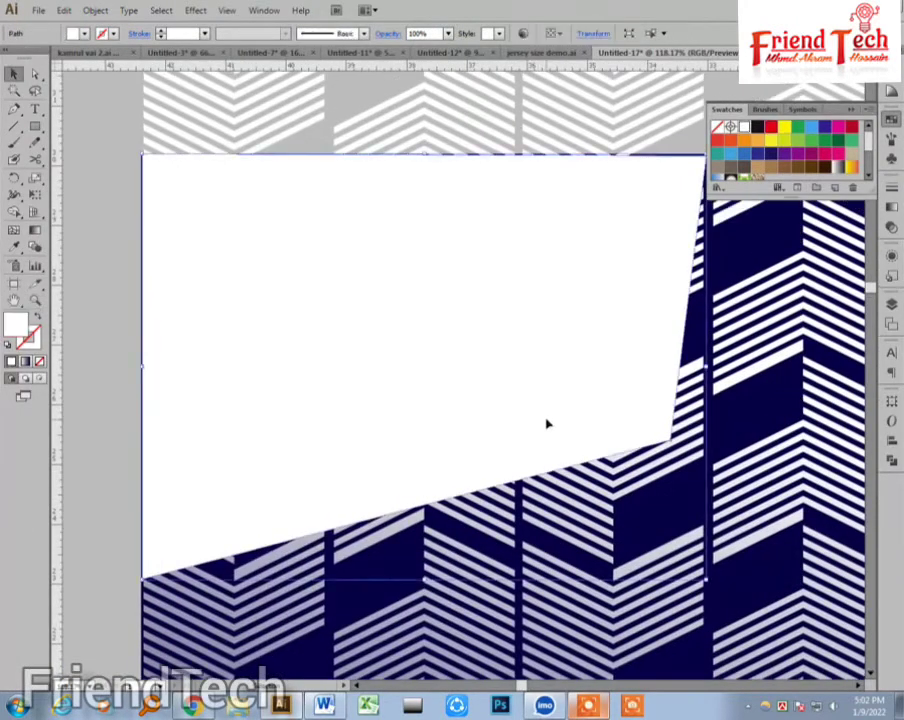
left_click_drag(582, 422, 562, 398)
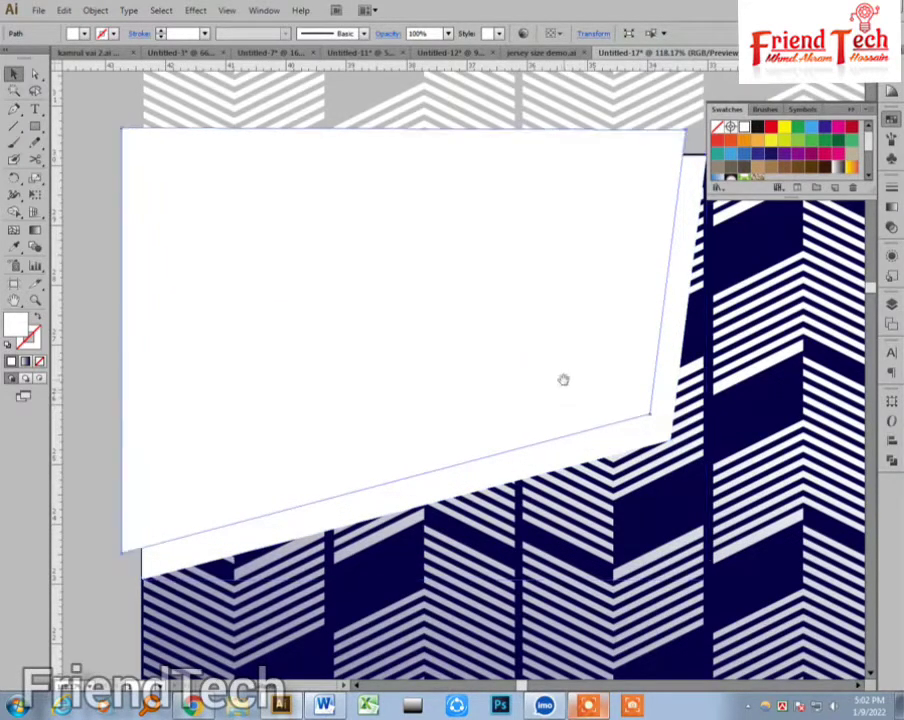
- Narrow the copied shape by moving its two inner corners about half an inch toward the outer edge
scroll(597, 342, "up", 3)
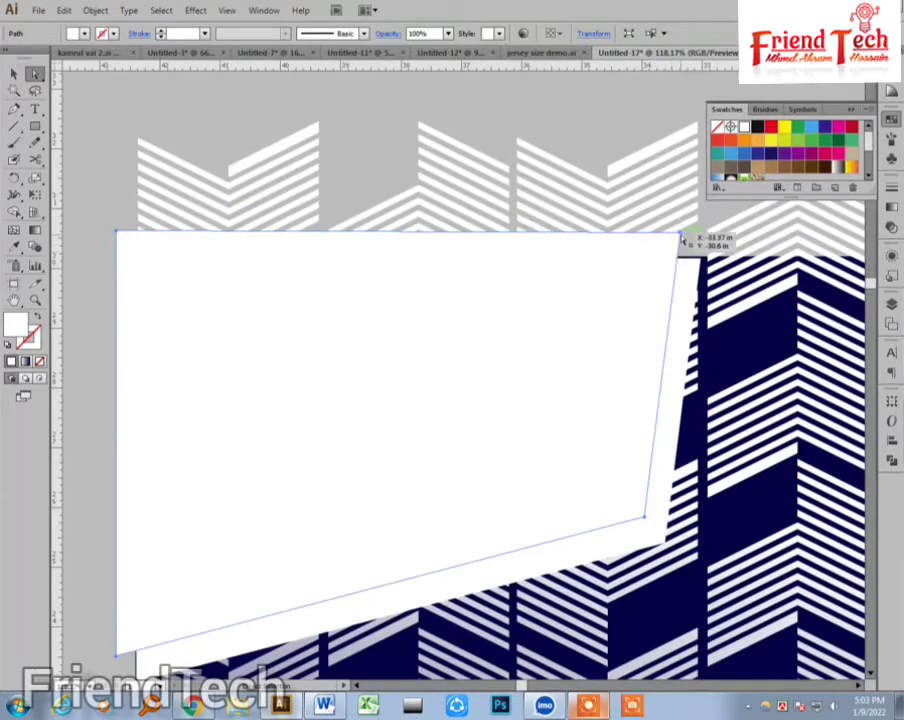
left_click_drag(681, 240, 645, 242)
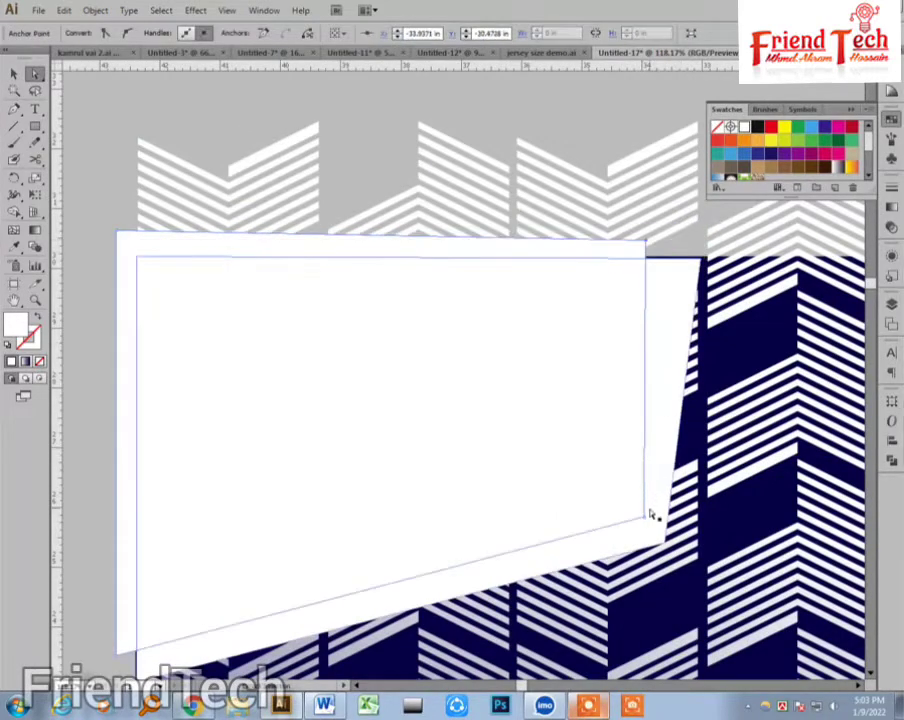
left_click_drag(644, 516, 617, 528)
key("v")
left_click(673, 240)
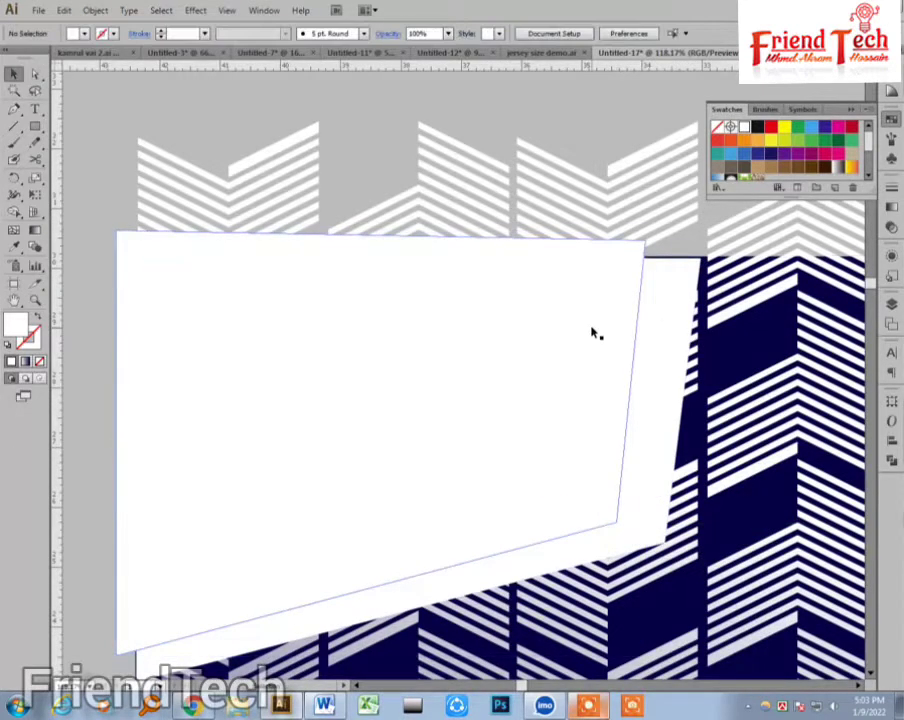
- Fill the copied shape with the navy color sampled from the reference rectangle beside the artwork
left_click(591, 331)
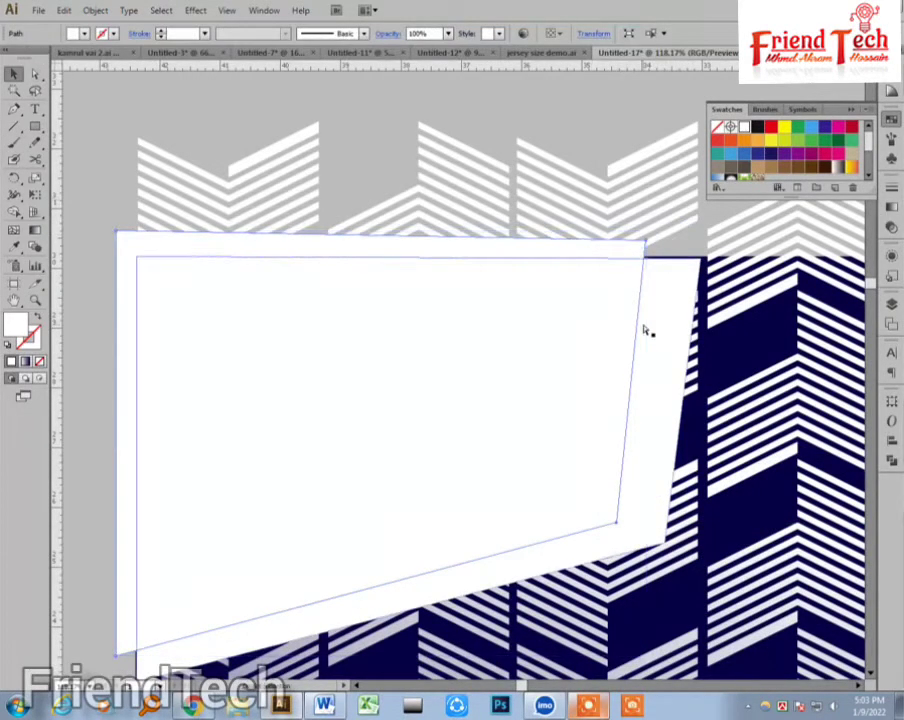
key("ctrl+minus")
key("ctrl+minus")
key("ctrl+minus")
key("i")
left_click_drag(585, 458, 149, 428)
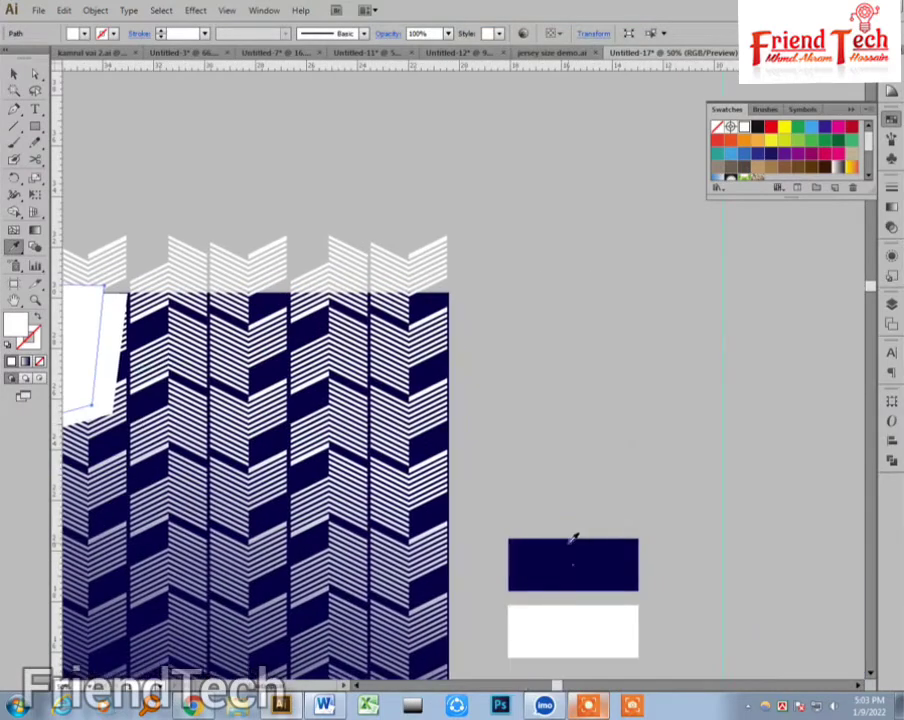
left_click(586, 553)
key("v")
left_click(578, 410)
- Group the navy shape with the white shape behind it
left_click_drag(575, 403, 712, 424)
left_click_drag(320, 452, 368, 454)
left_click_drag(278, 442, 402, 478)
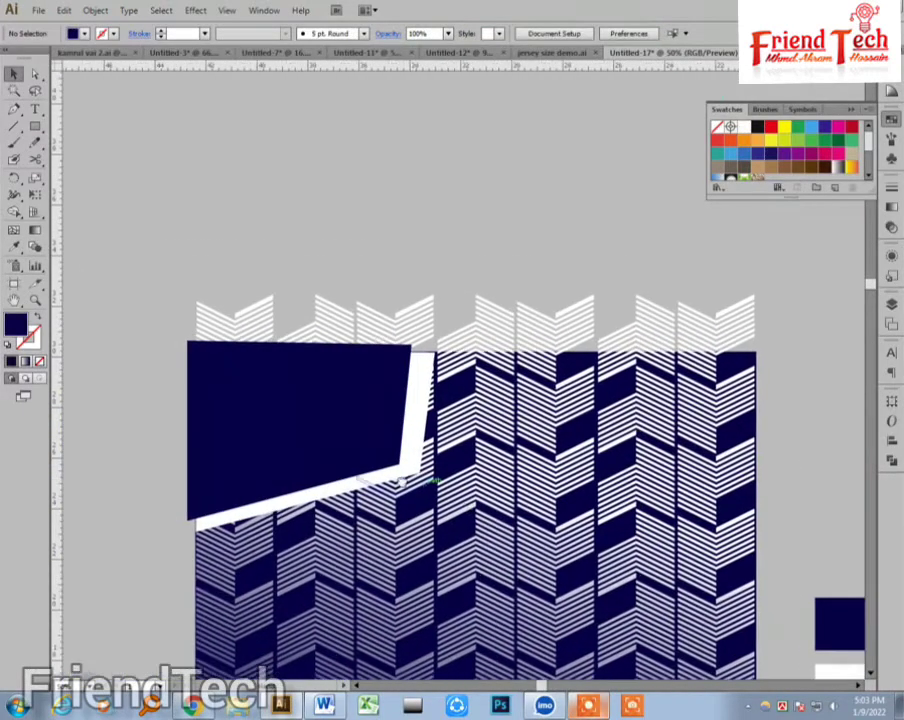
left_click(366, 442)
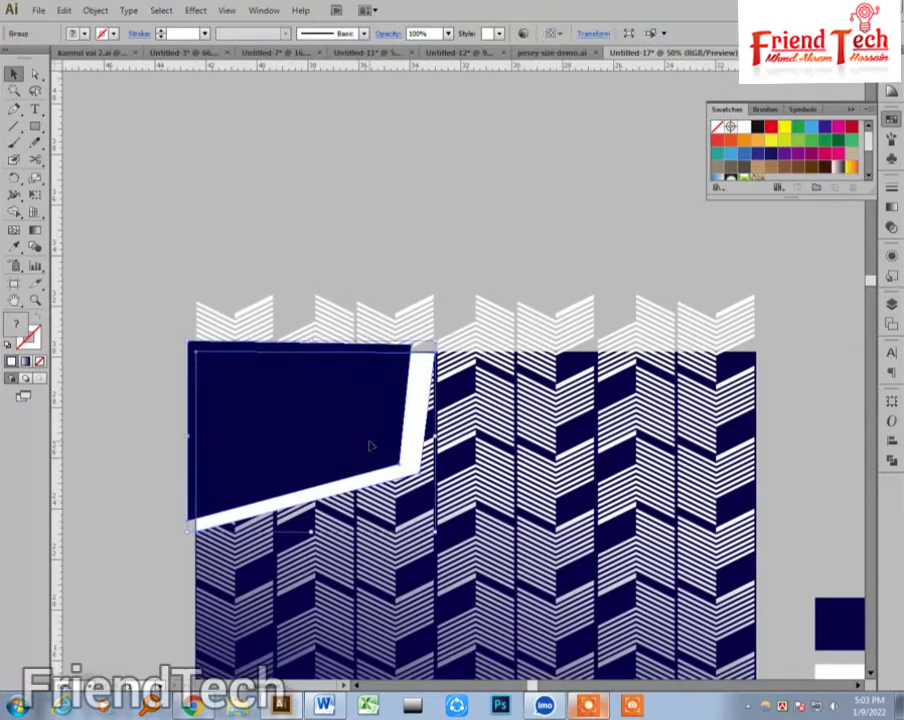
right_click(370, 455)
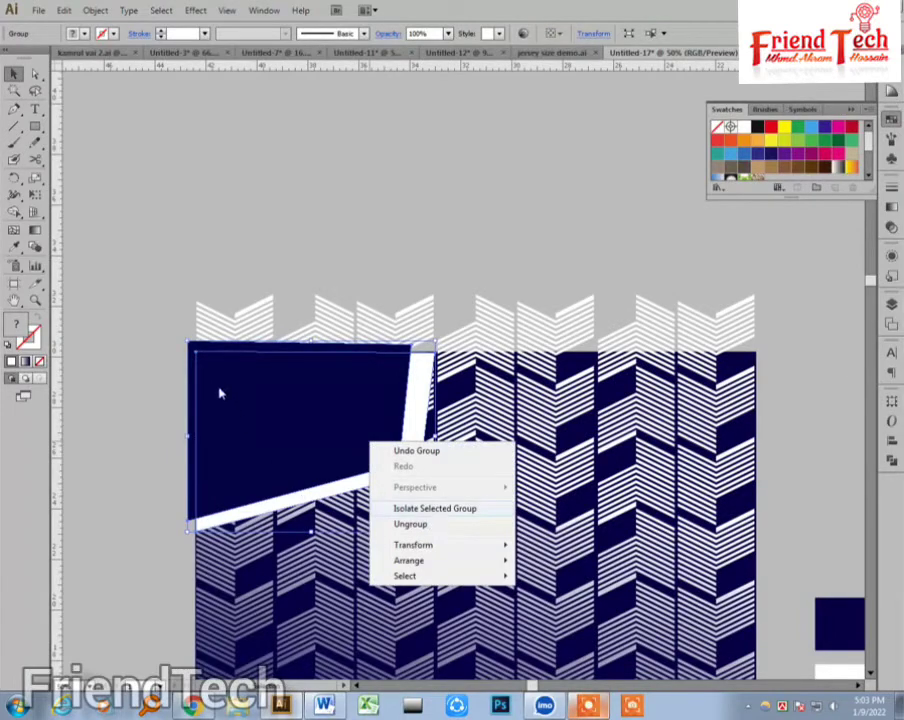
mouse_move(450, 548)
left_click(562, 596)
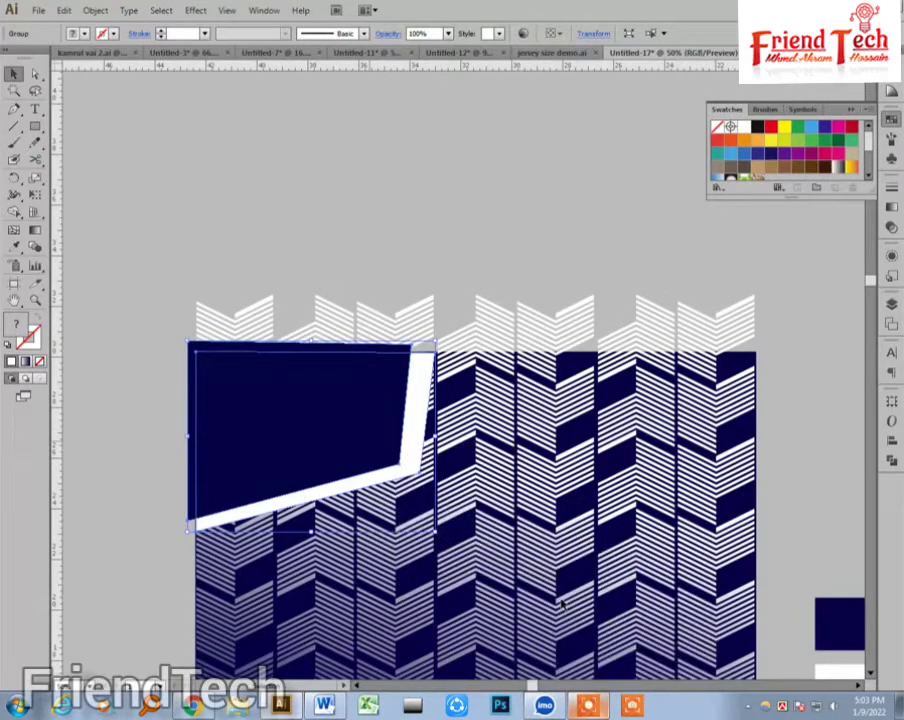
left_click(520, 441)
- Reflect a copy of the navy-and-white group left to right and place it over the background's upper-right corner
right_click(326, 447)
mouse_move(394, 552)
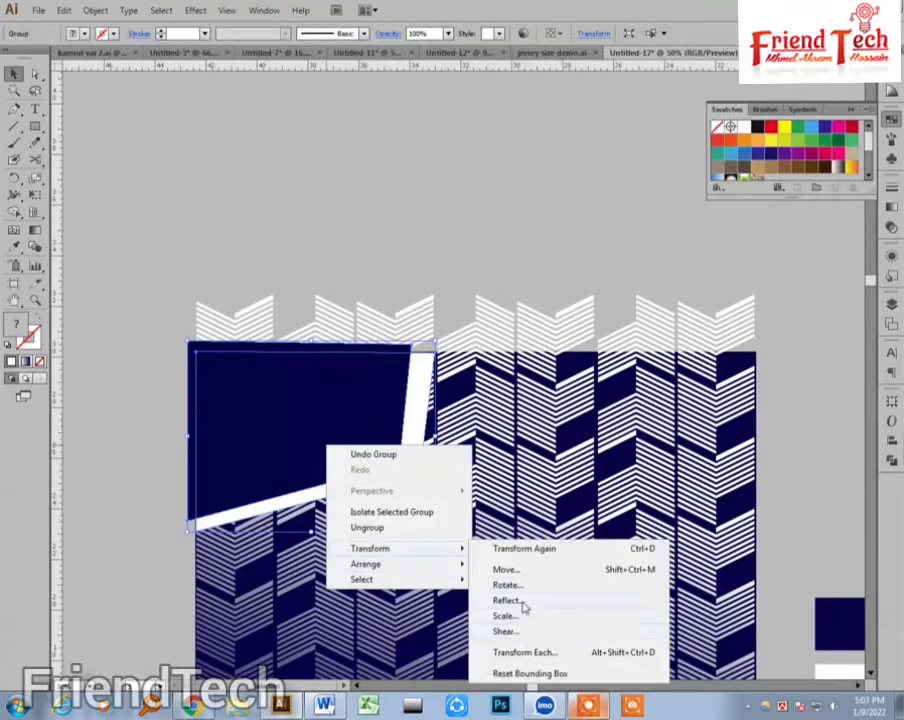
left_click(506, 600)
left_click(388, 439)
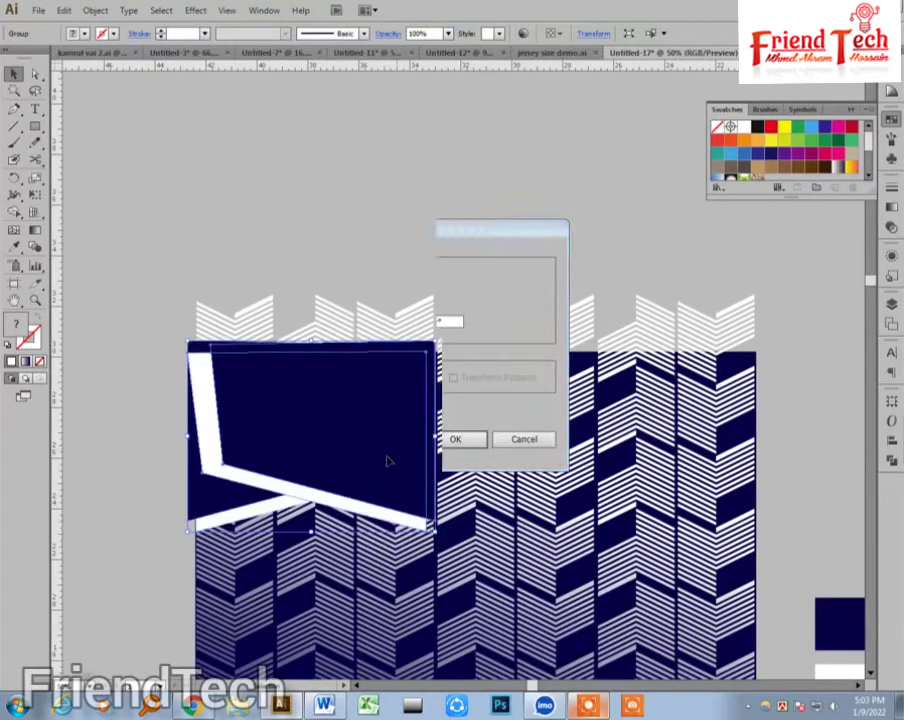
left_click_drag(302, 442, 634, 448)
left_click(774, 456)
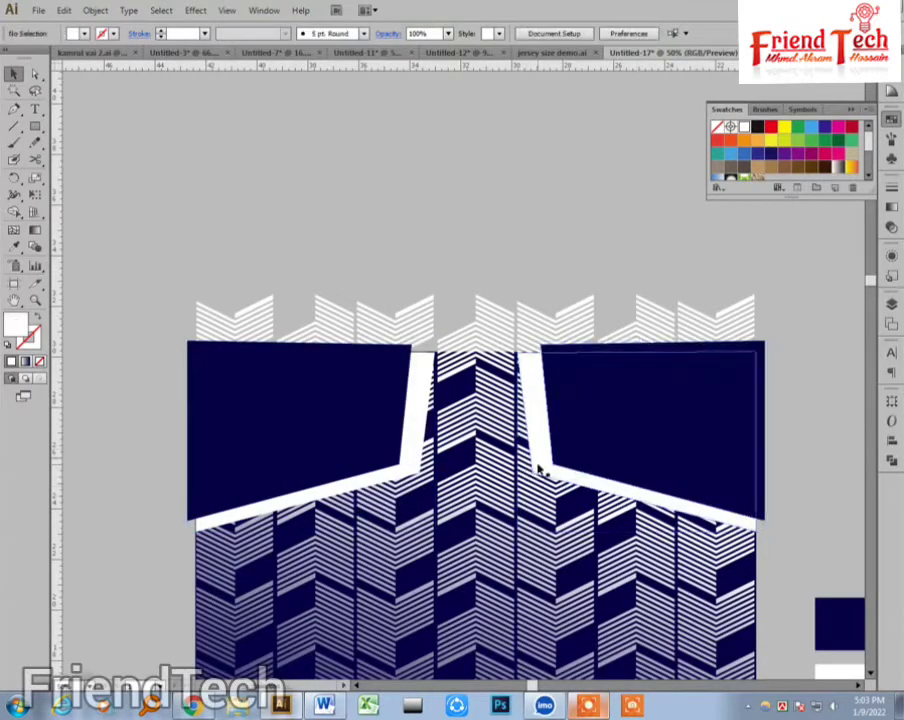
- Recolor the group over the upper-right corner, filling its outer border shape red and its inner panel white
left_click(543, 468)
double_click(545, 468)
left_click(540, 464)
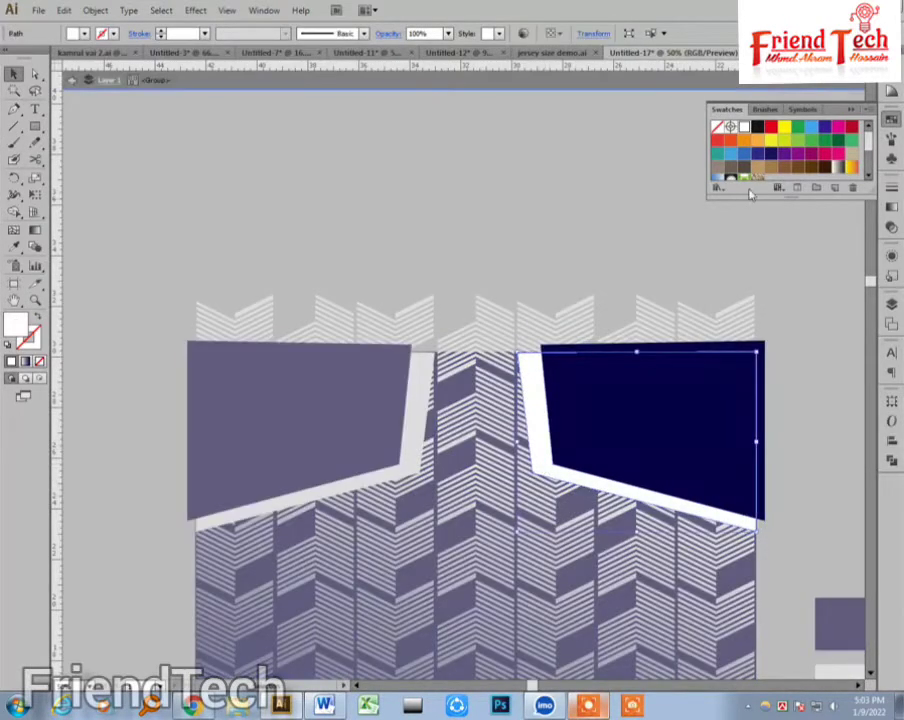
left_click(771, 133)
left_click(710, 406)
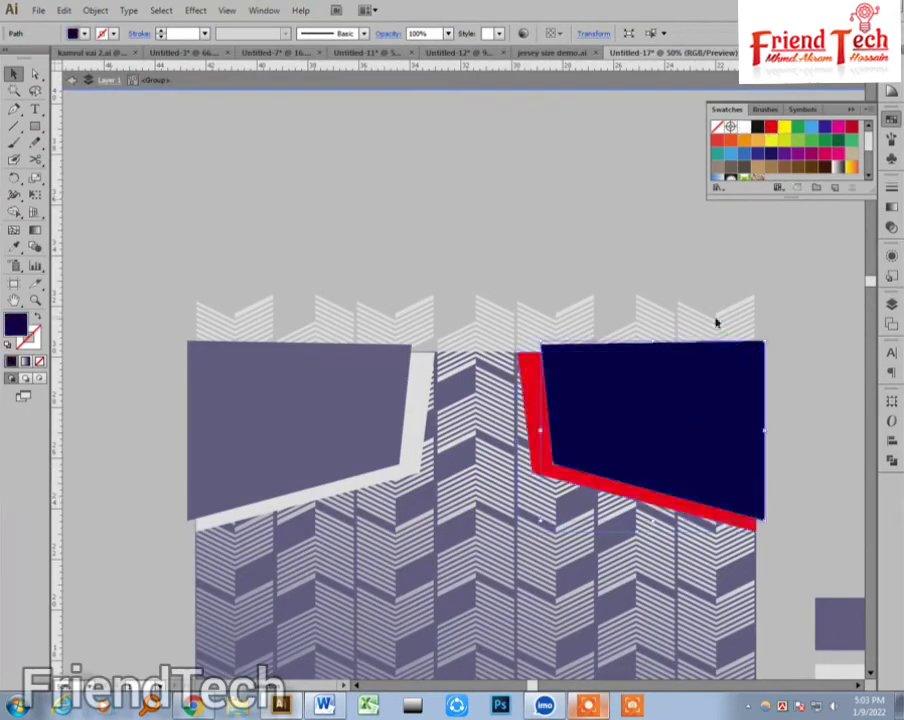
left_click(745, 132)
double_click(803, 341)
left_click_drag(759, 365, 722, 300)
key("ctrl+minus")
key("ctrl+minus")
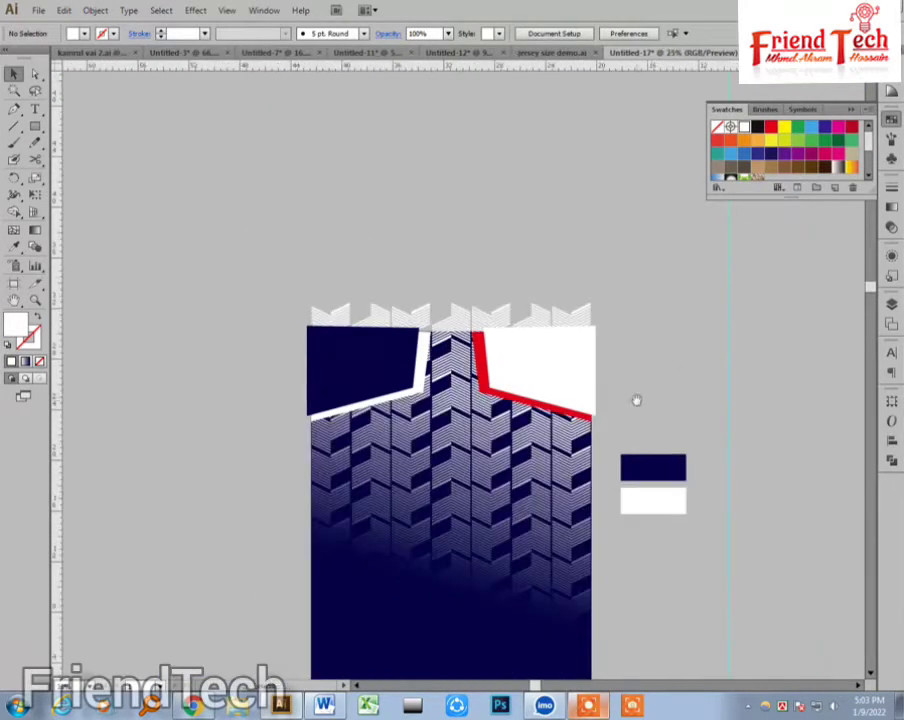
left_click_drag(636, 400, 587, 297)
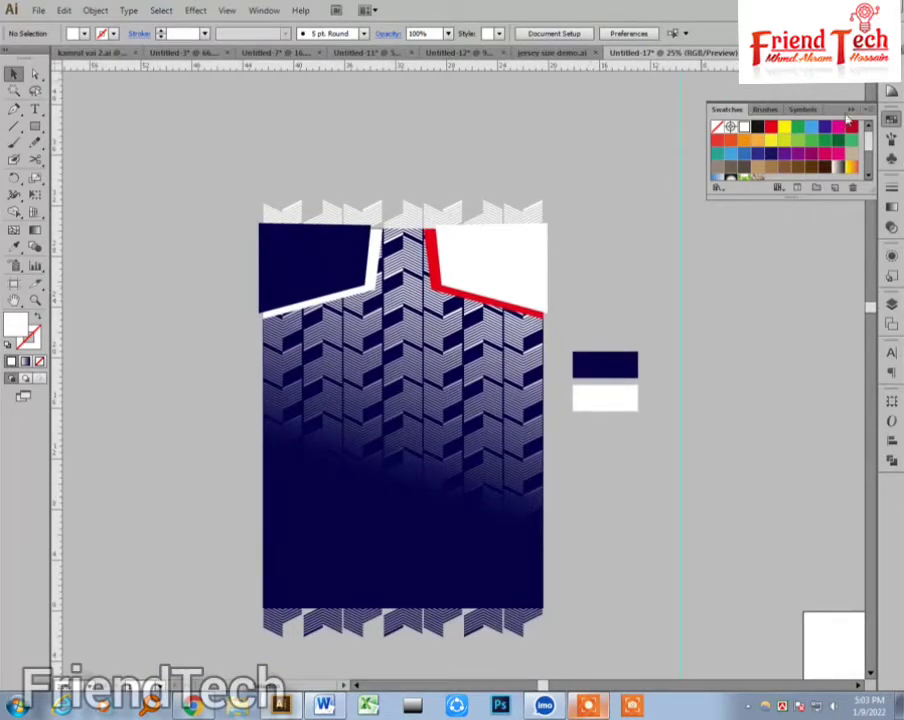
left_click(850, 109)
- Copy the front, back and two sleeve patterns from jersey size demo.ai into Untitled-17 and place them below the artwork
left_click(540, 52)
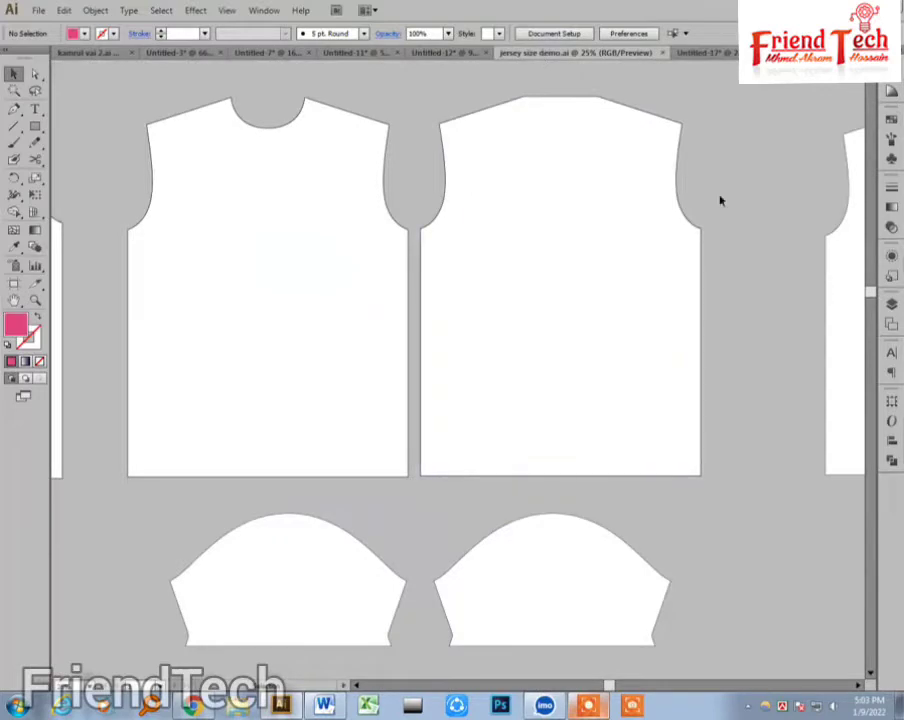
left_click_drag(722, 136, 215, 657)
key("ctrl+c")
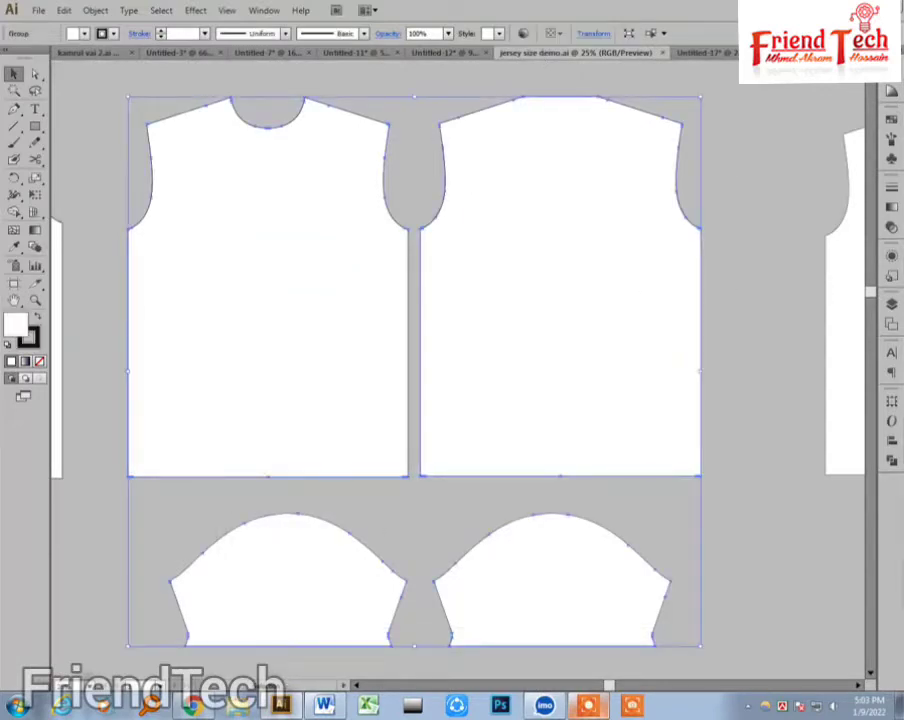
key("ctrl+Tab")
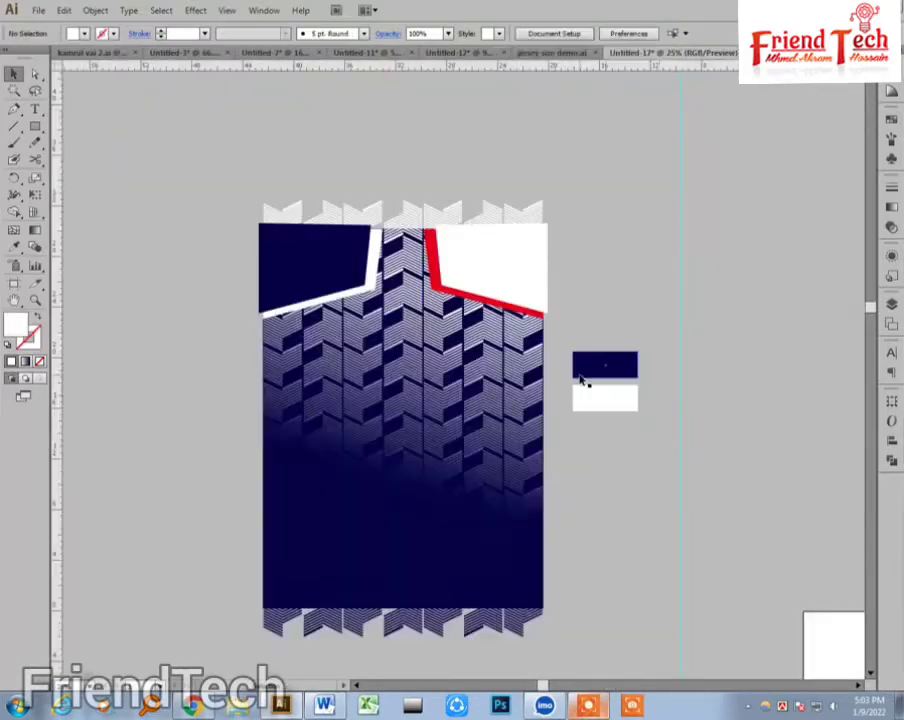
key("ctrl+v")
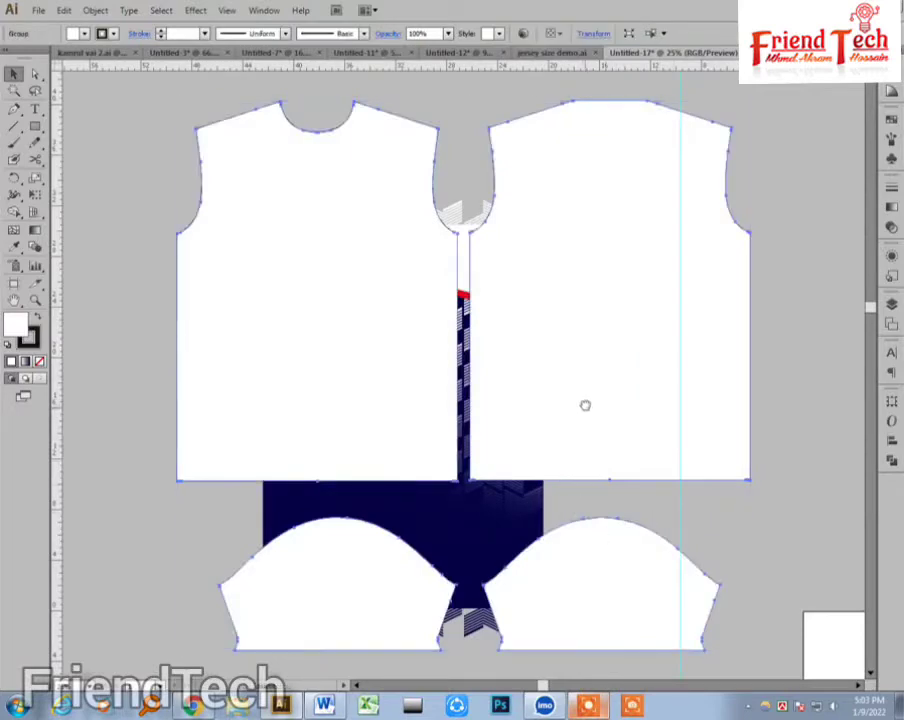
key("ctrl+minus")
key("ctrl+minus")
key("ctrl+minus")
left_click_drag(463, 340, 443, 534)
left_click(508, 537)
- Group the complete chevron artwork and place a duplicate of it level on its left side
key("z")
left_click_drag(286, 294, 552, 575)
key("v")
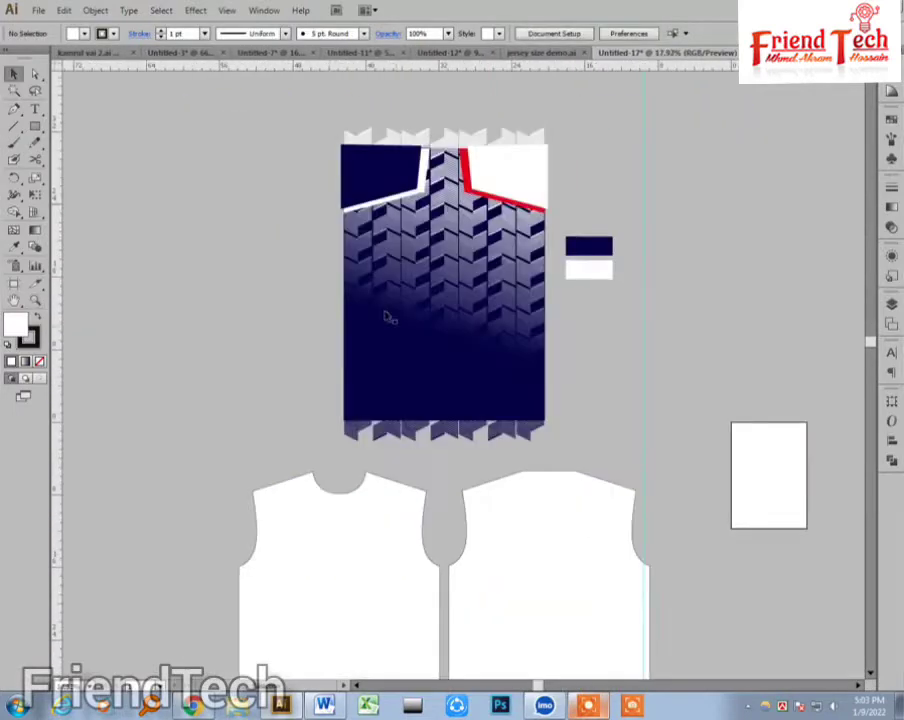
left_click_drag(384, 184, 547, 443)
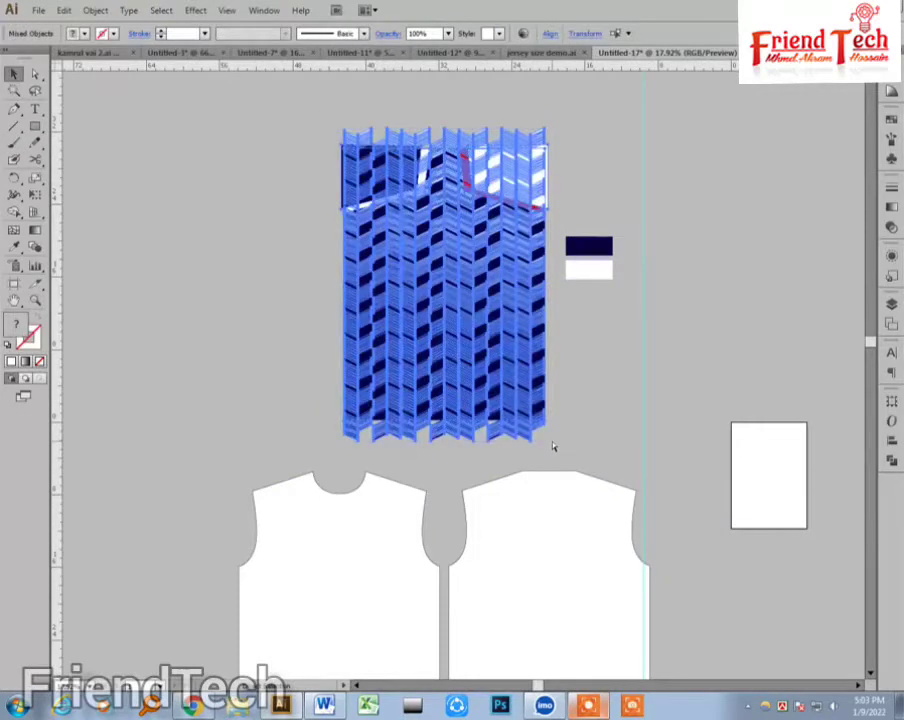
left_click_drag(503, 354, 268, 354)
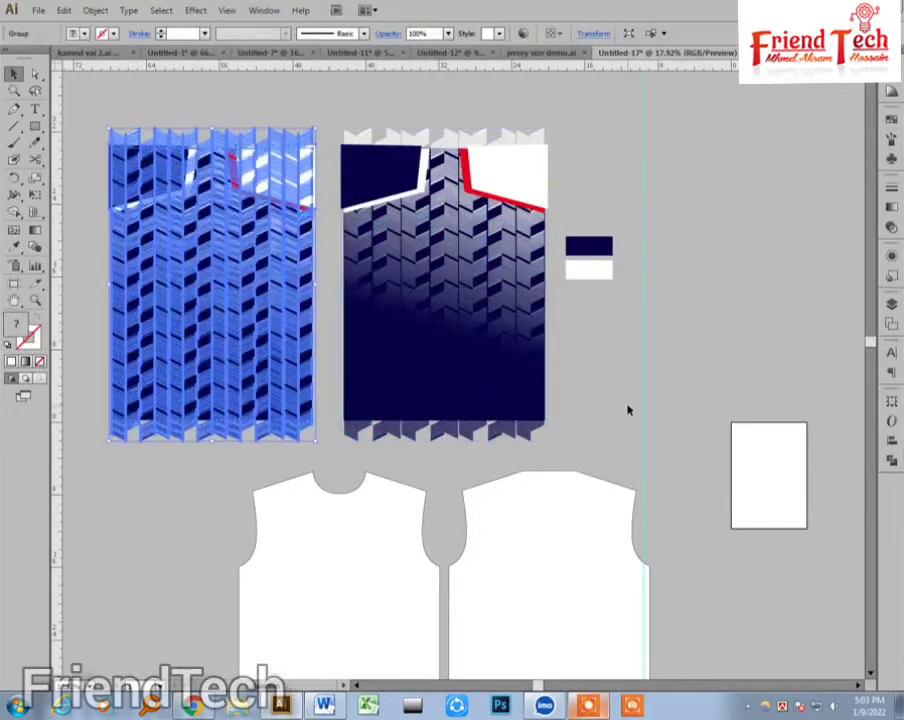
left_click(592, 403)
left_click_drag(592, 403, 630, 389)
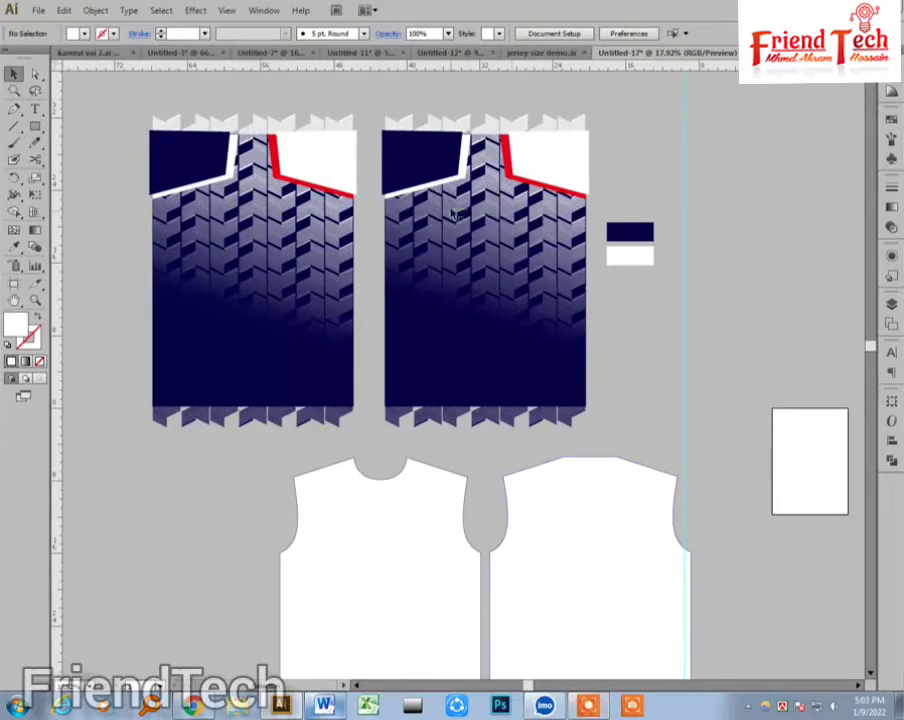
- Reflect the original artwork on the right horizontally so it mirrors the duplicate beside it
left_click(476, 191)
right_click(475, 189)
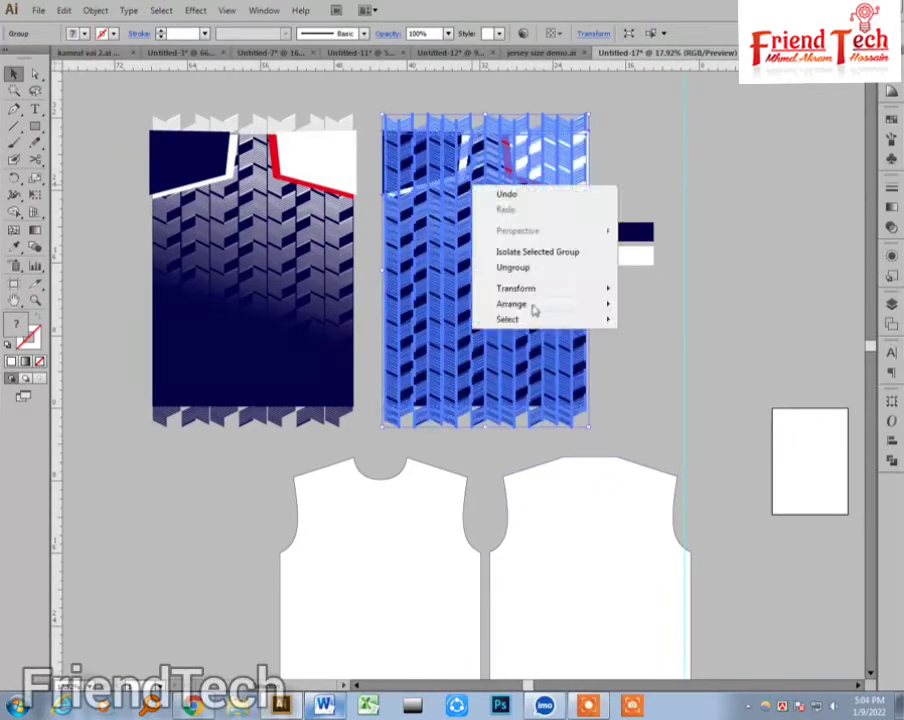
mouse_move(530, 289)
left_click(651, 340)
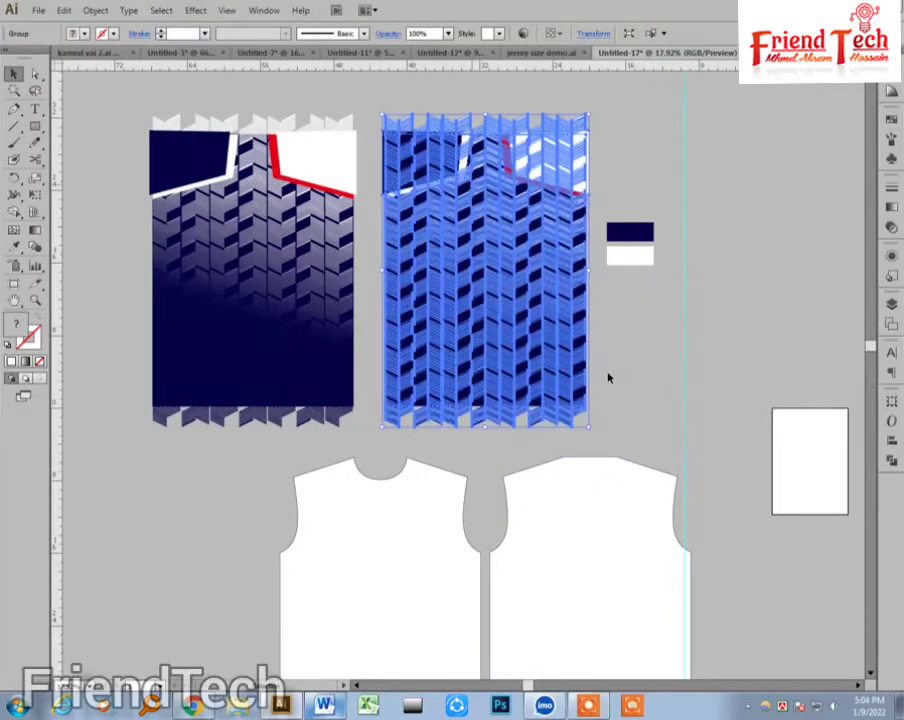
left_click(460, 438)
left_click(618, 368)
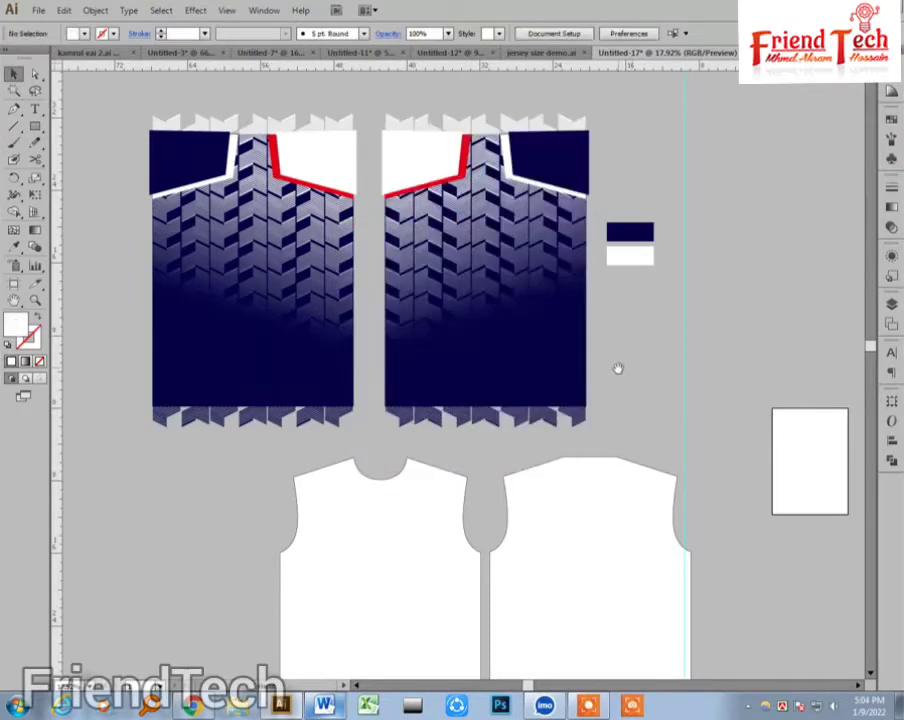
- Ungroup the pasted jersey pattern pieces so each can be moved separately
scroll(500, 470, "left", 1)
left_click(410, 602)
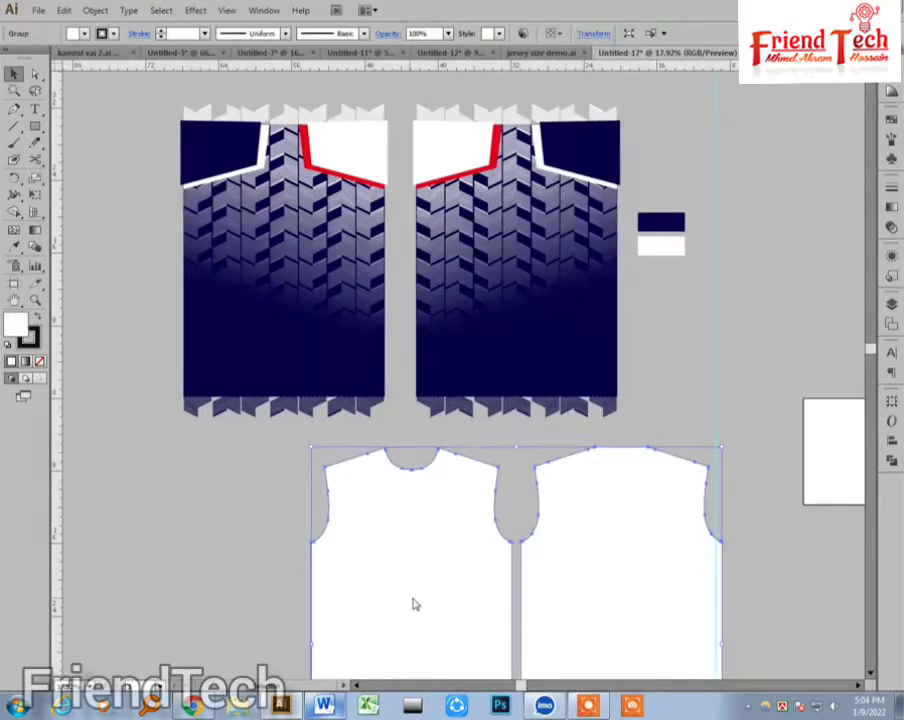
right_click(415, 603)
left_click(456, 532)
left_click(272, 536)
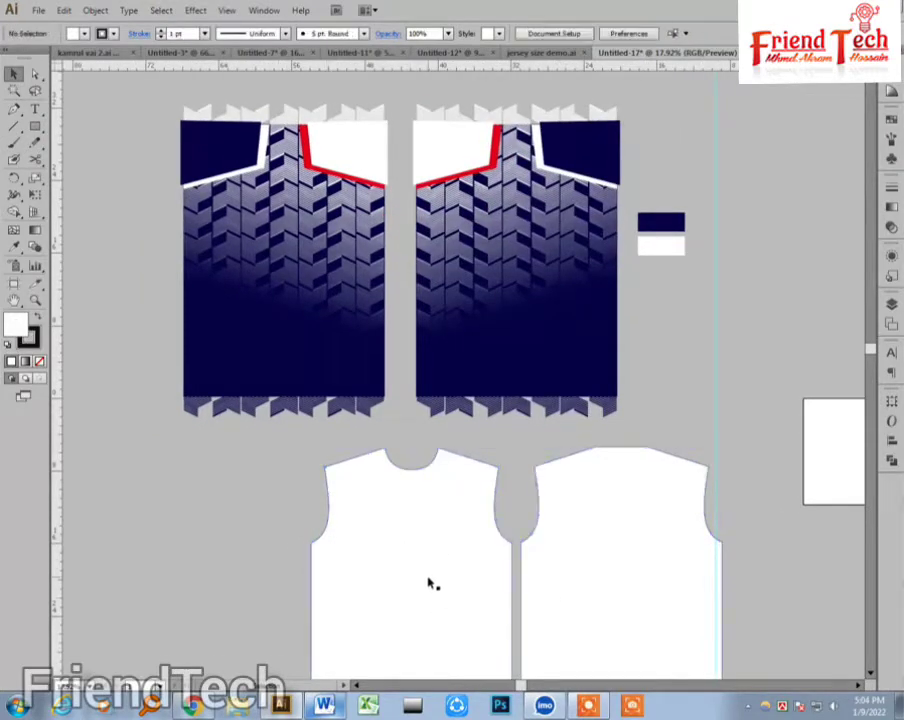
- Align the jersey front piece over the left artwork and clip the artwork to its outline with a clipping mask
left_click_drag(432, 582, 305, 266)
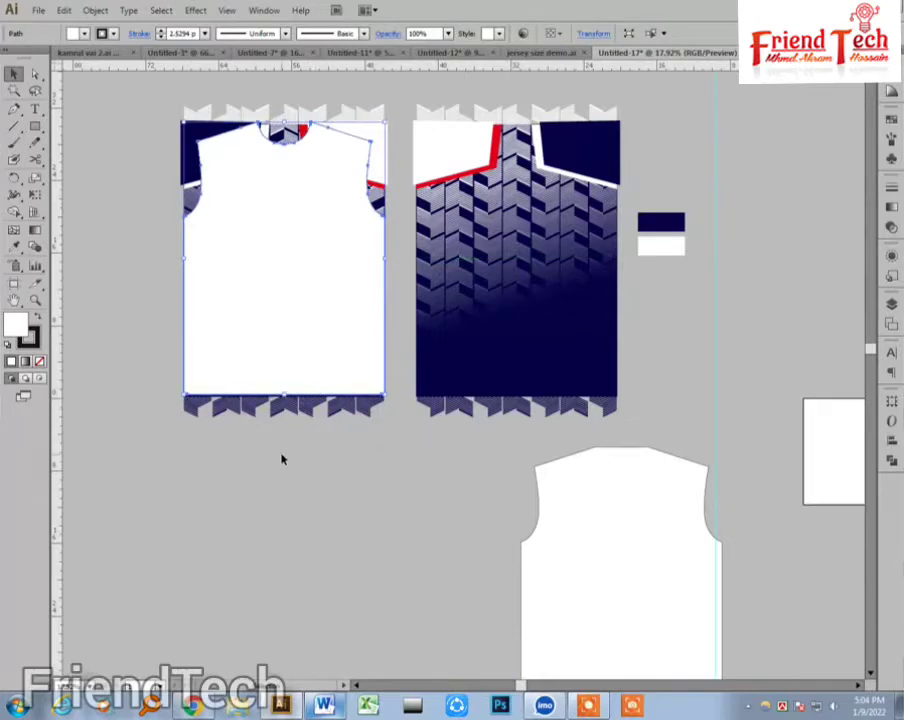
left_click_drag(165, 430, 382, 106)
key("ctrl+7")
left_click(378, 472)
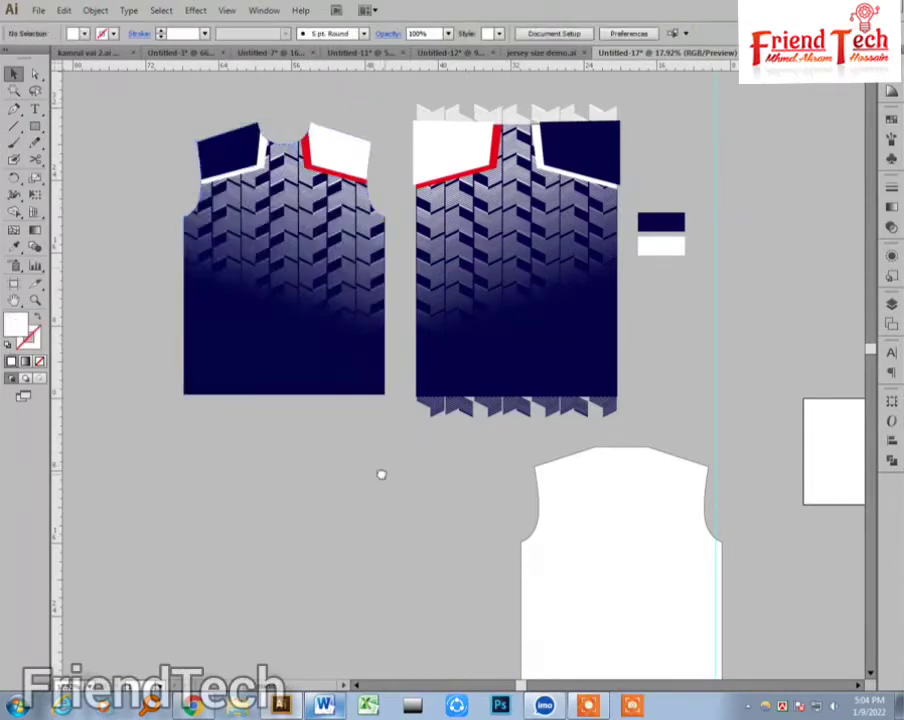
- Align the jersey back piece over the mirrored artwork and clip the artwork to its outline with a clipping mask
scroll(381, 476, "right", 1)
left_click_drag(608, 617, 502, 298)
left_click_drag(610, 100, 398, 448)
key("ctrl+7")
left_click(490, 486)
left_click_drag(487, 481, 502, 486)
key("z")
left_click_drag(200, 134, 592, 430)
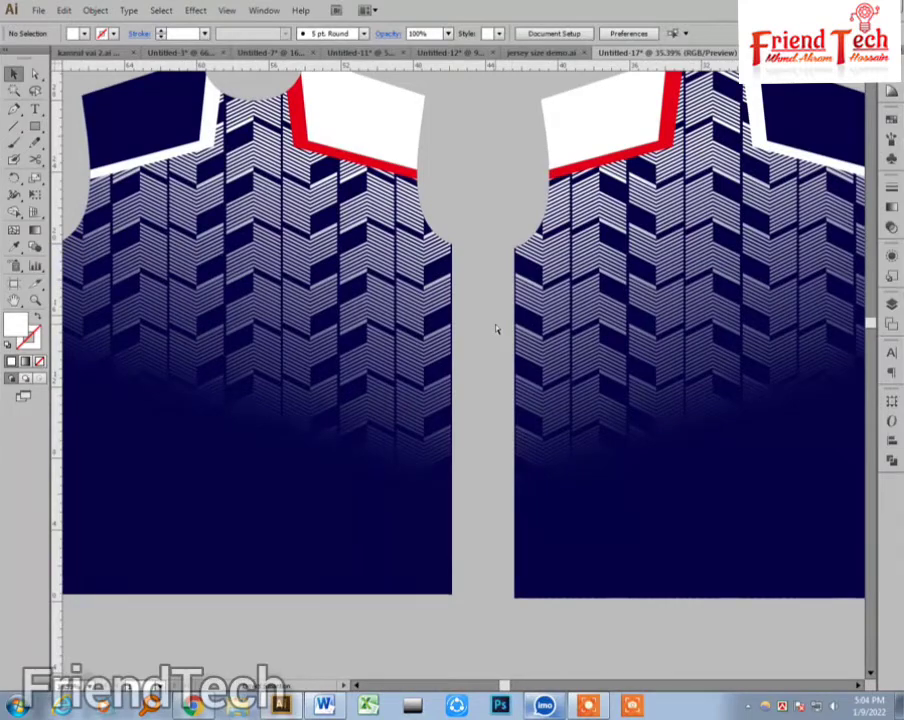
key("ctrl+minus")
key("ctrl+minus")
key("ctrl+minus")
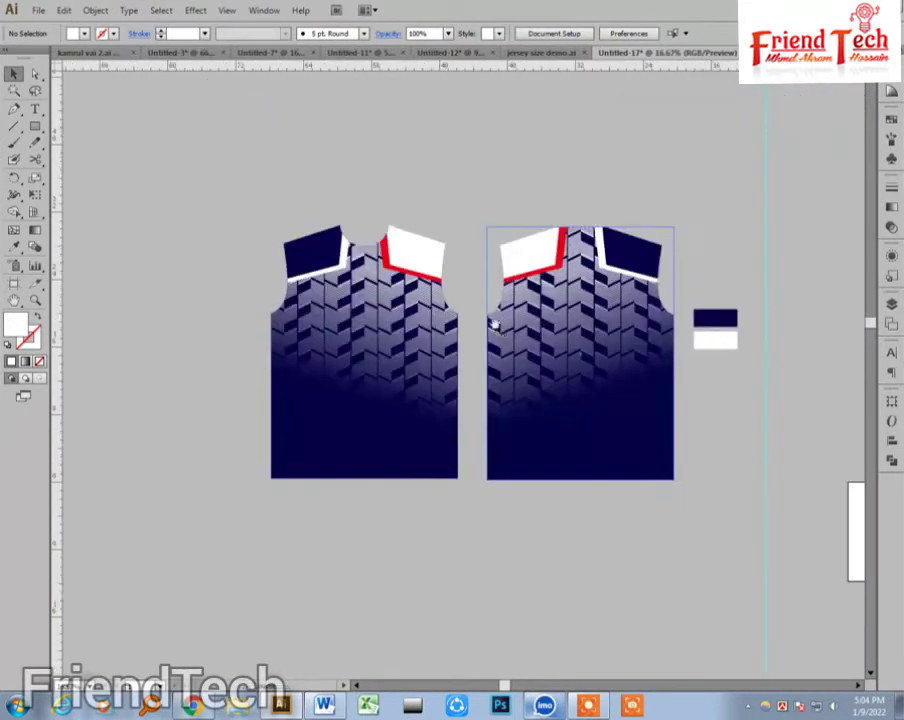
- Move the two sleeve pieces up to just beneath the front and back bodies
left_click_drag(503, 466, 473, 288)
left_click_drag(445, 570, 646, 668)
left_click_drag(646, 668, 540, 356)
left_click(510, 450)
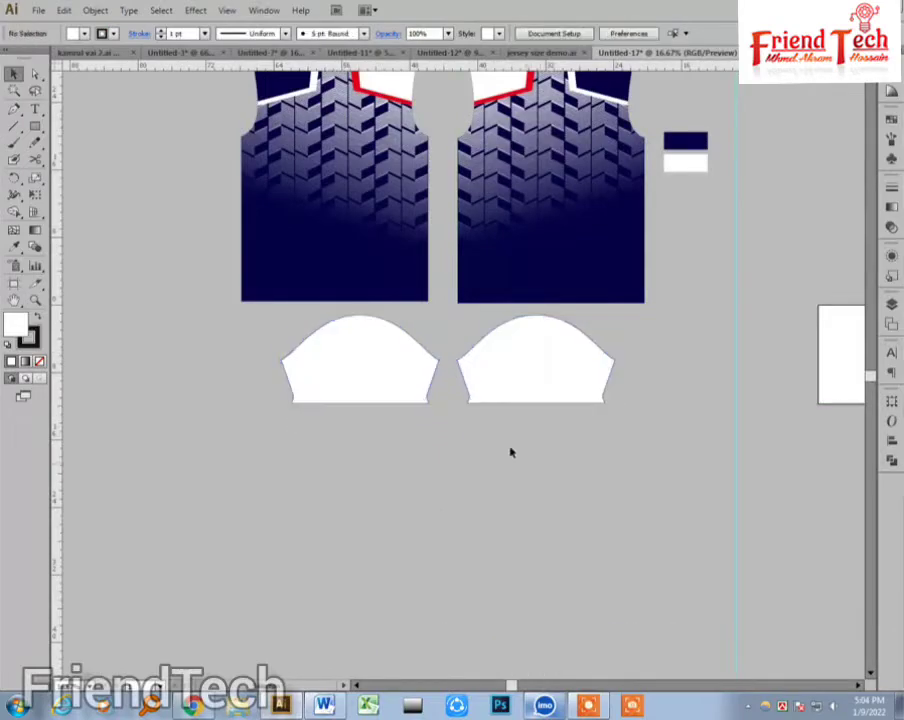
left_click_drag(492, 428, 522, 538)
key("z")
left_click_drag(221, 284, 658, 592)
left_click_drag(637, 587, 632, 614)
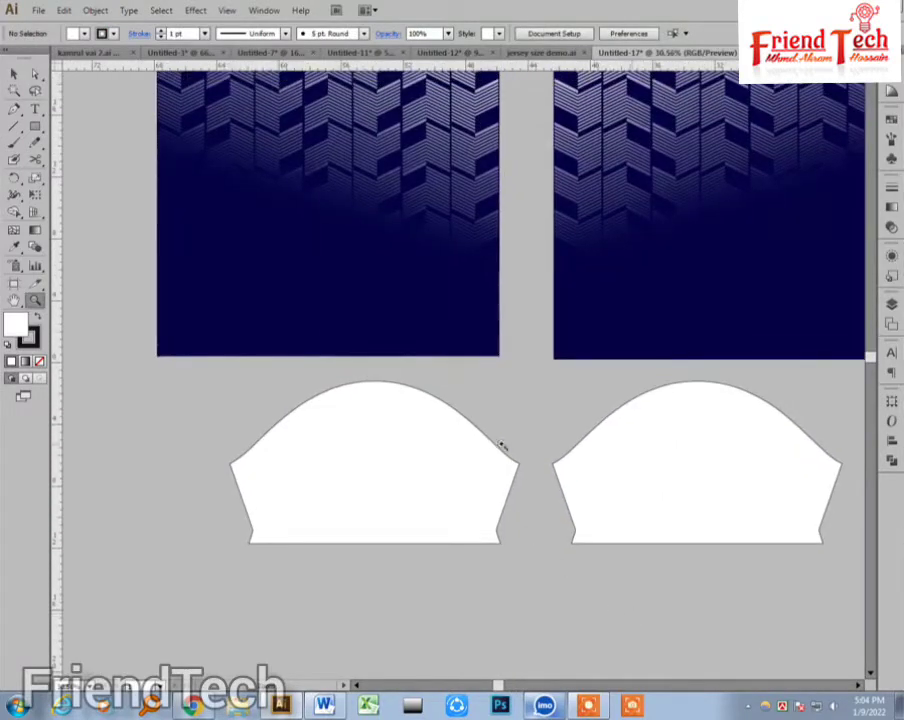
left_click_drag(377, 303, 414, 367)
key("v")
left_click(430, 369)
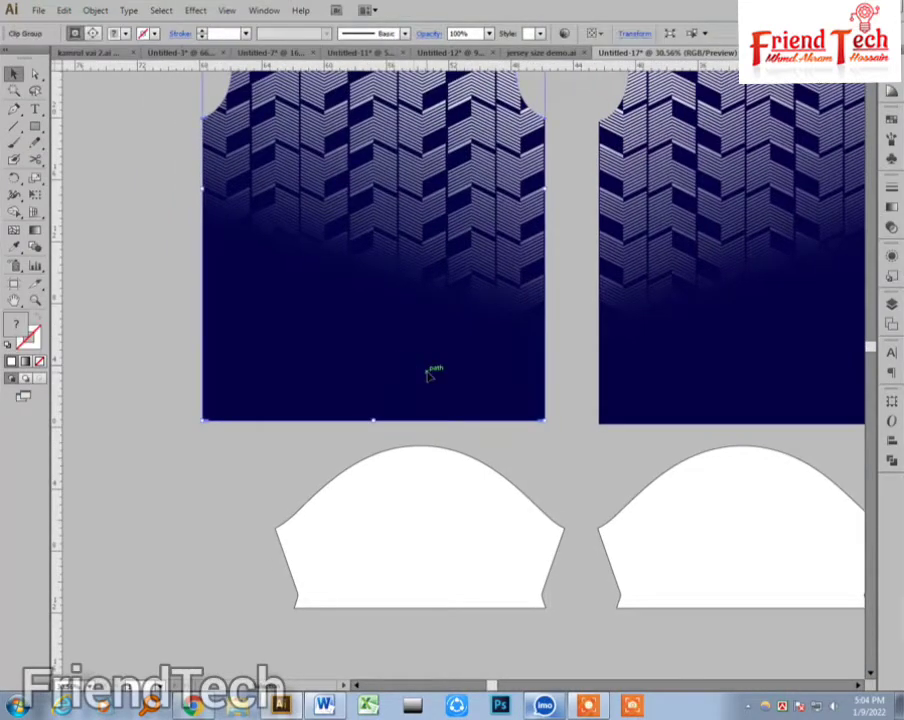
double_click(430, 373)
key("ctrl+minus")
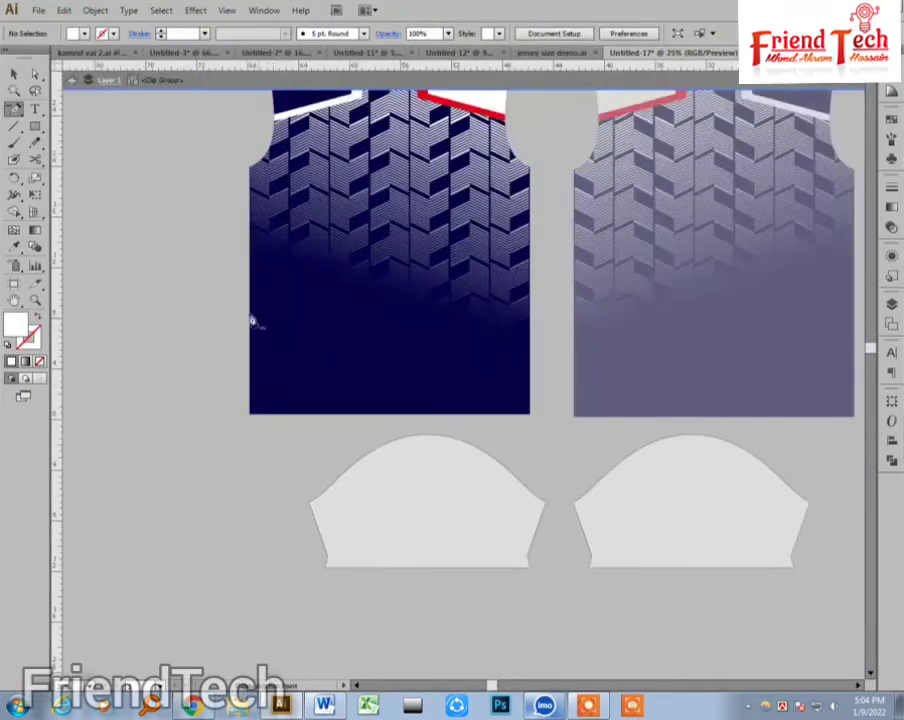
left_click(195, 312)
left_click(572, 367)
key("v")
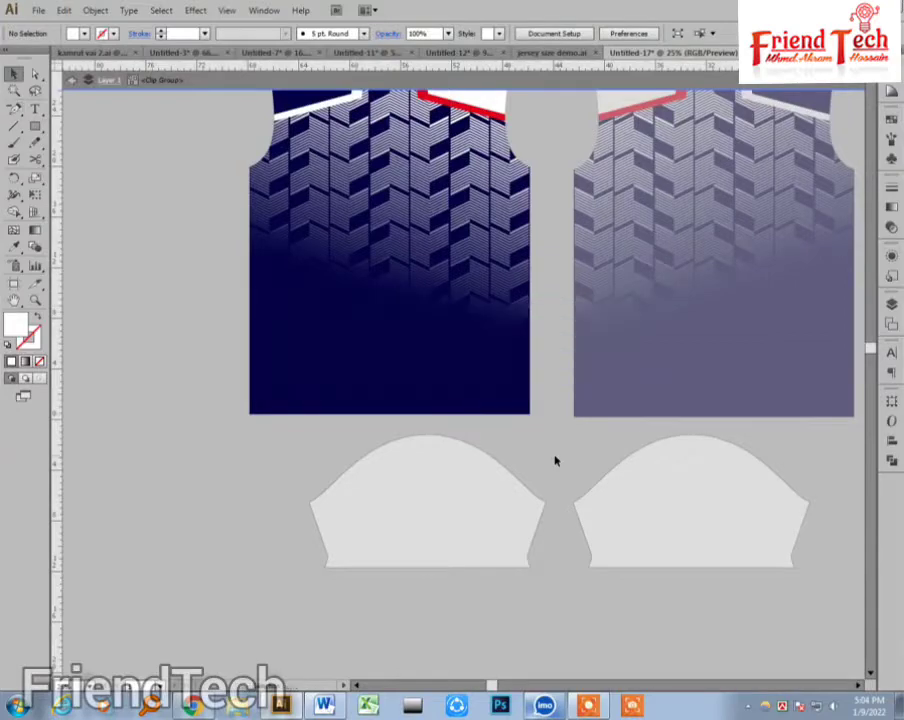
left_click_drag(548, 449, 566, 543)
double_click(557, 239)
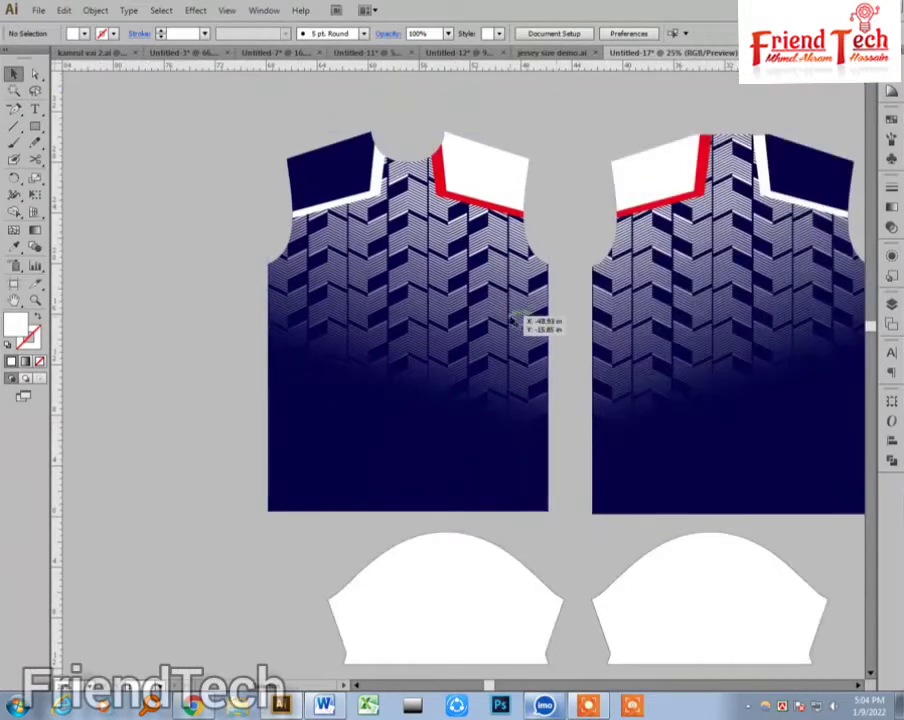
- Release the clipping mask on the jersey front
left_click(512, 321)
right_click(516, 318)
left_click(562, 395)
left_click(578, 208)
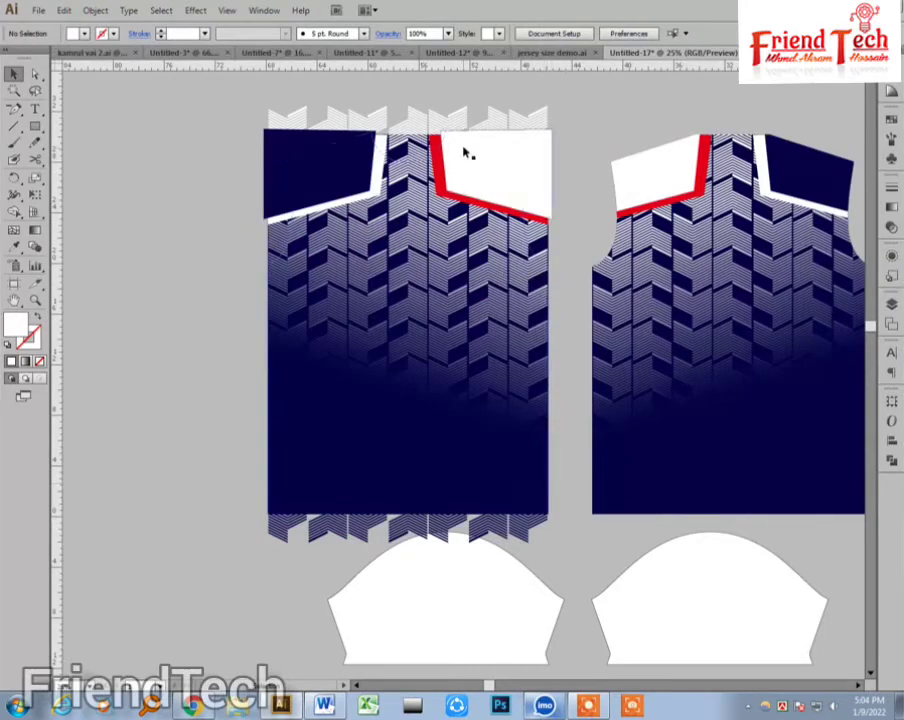
- Give the released jersey front outline a default black 1 pt stroke and no fill
left_click(520, 175)
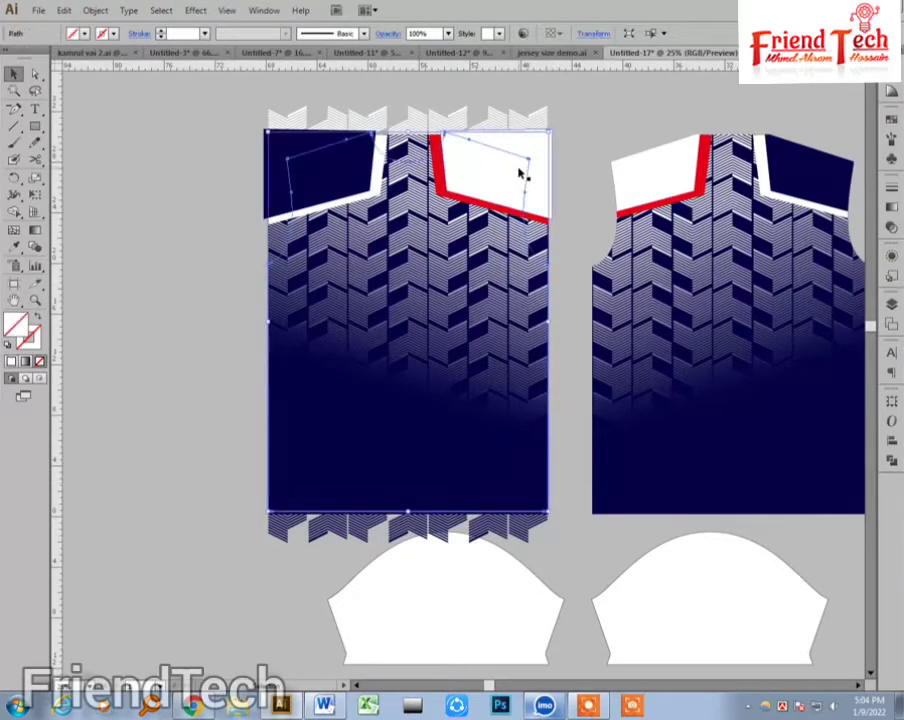
key("d")
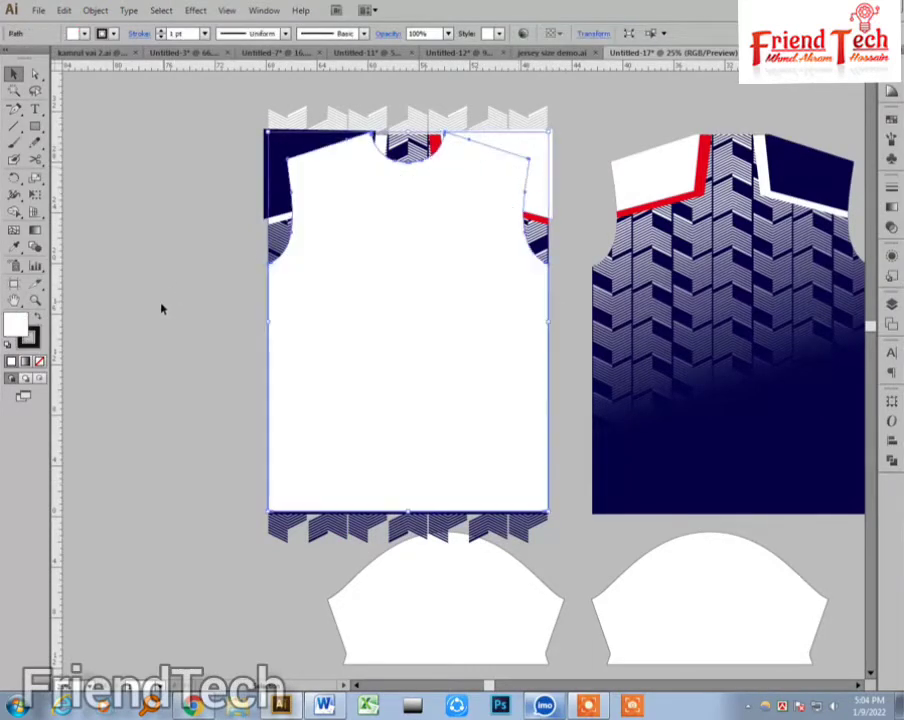
left_click(40, 362)
left_click(109, 355)
- Create a 3 × 30 in rectangle on the empty canvas beside the jersey front artwork
left_click_drag(127, 318, 144, 316)
key("m")
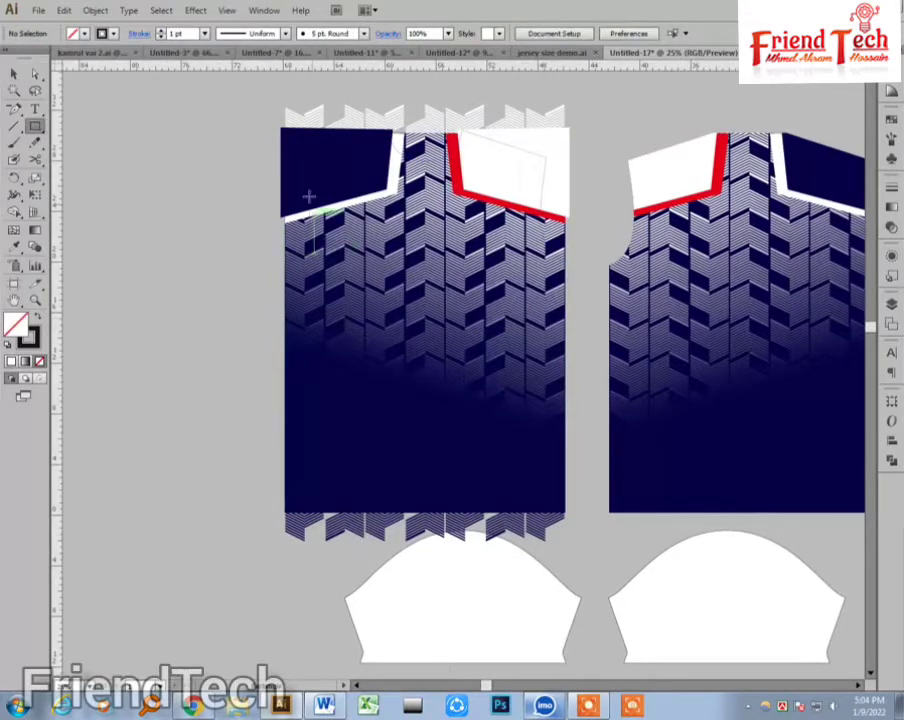
left_click(186, 432)
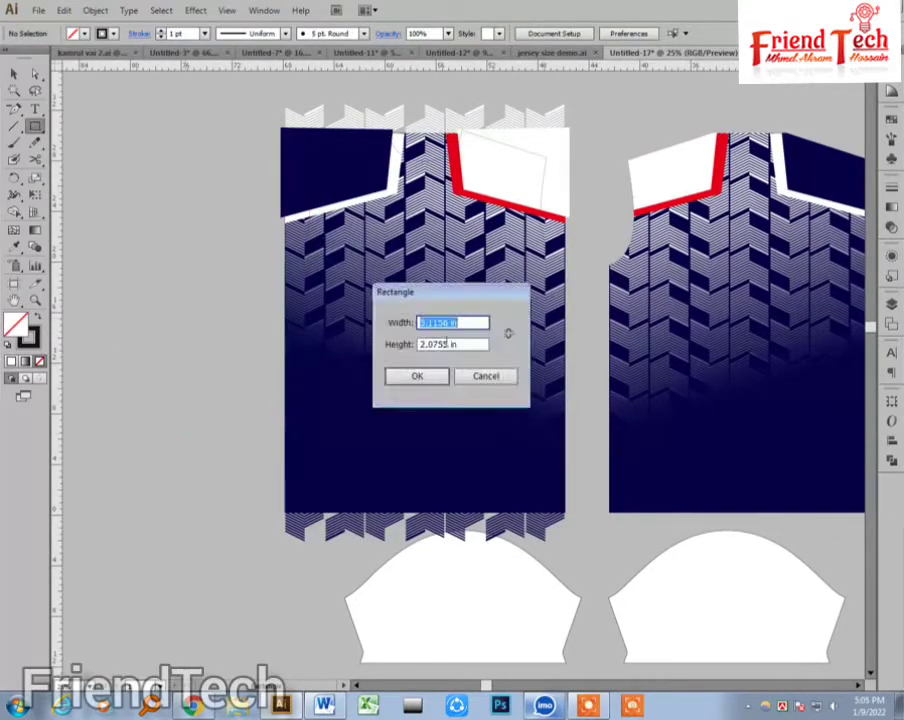
left_click_drag(440, 344, 458, 344)
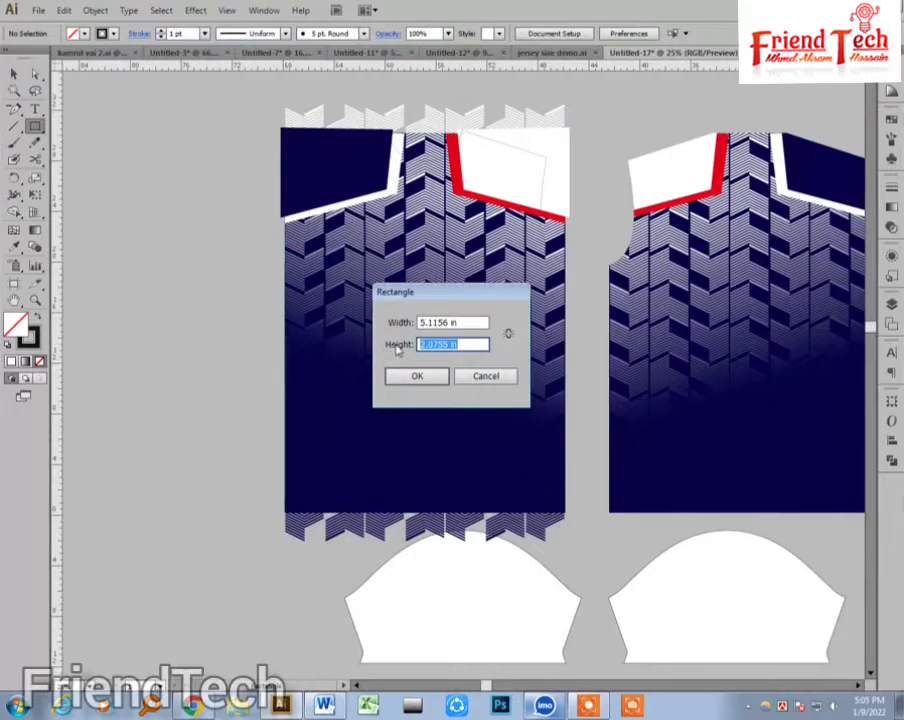
type("30")
key("shift+Tab")
type("3")
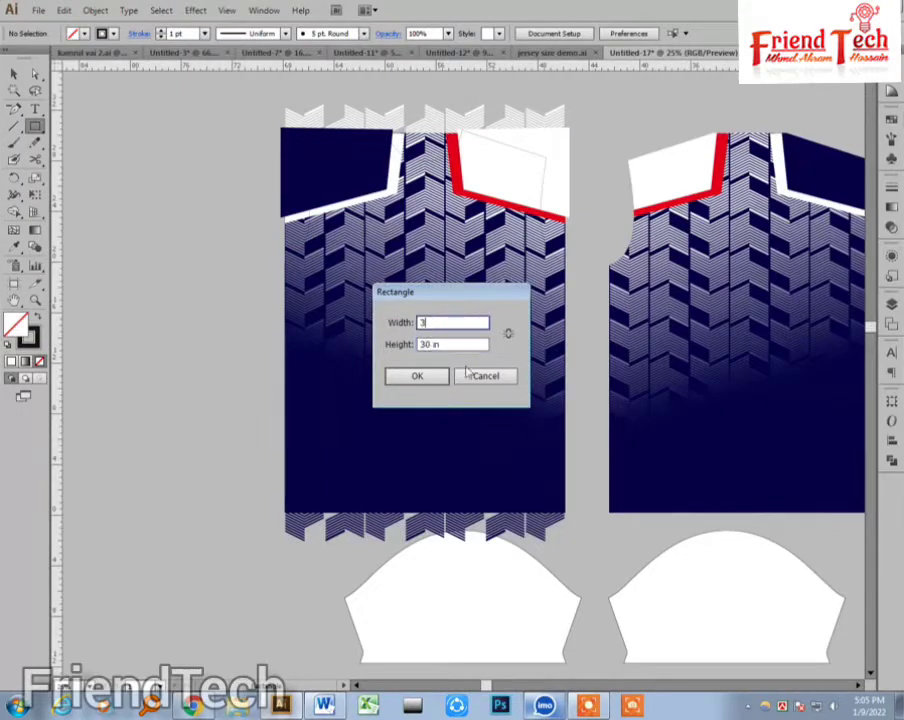
left_click(420, 378)
key("v")
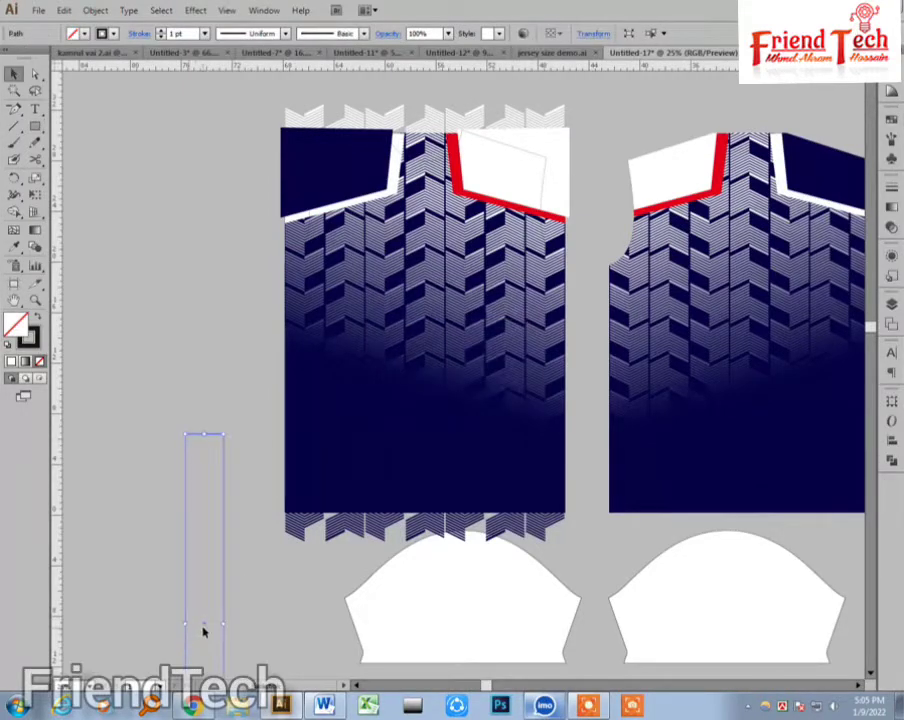
- Move the tall rectangle onto the left side of the jersey front and set its width to 2 in
left_click_drag(203, 631, 300, 320)
left_click_drag(240, 322, 368, 545)
key("v")
left_click(891, 403)
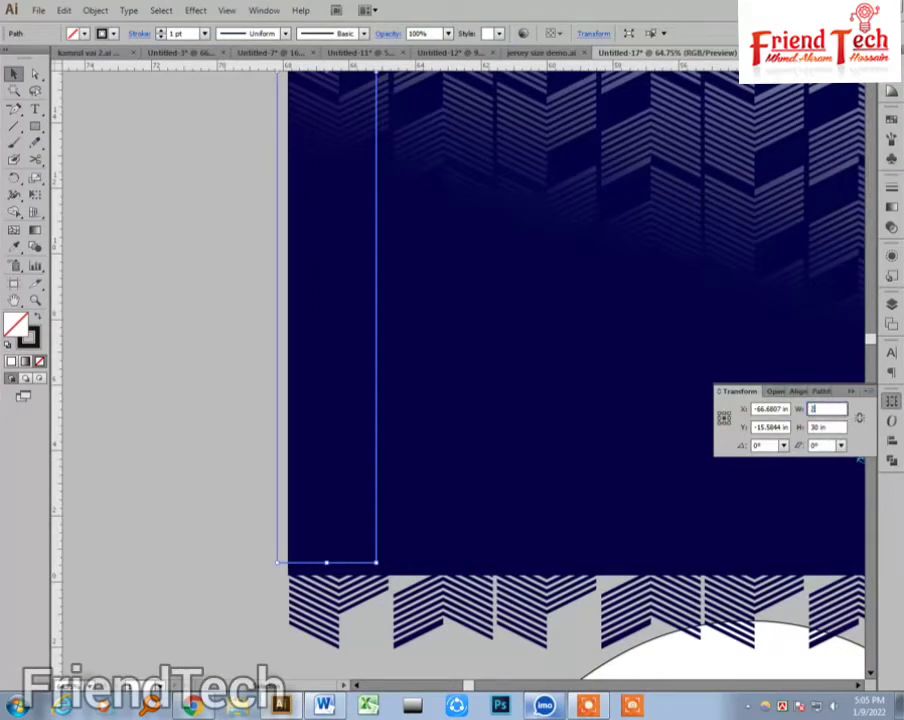
left_click(773, 427)
- Align the strip with the jersey front's lower-left corner and give it the default white fill and black stroke
left_click_drag(250, 514, 378, 580)
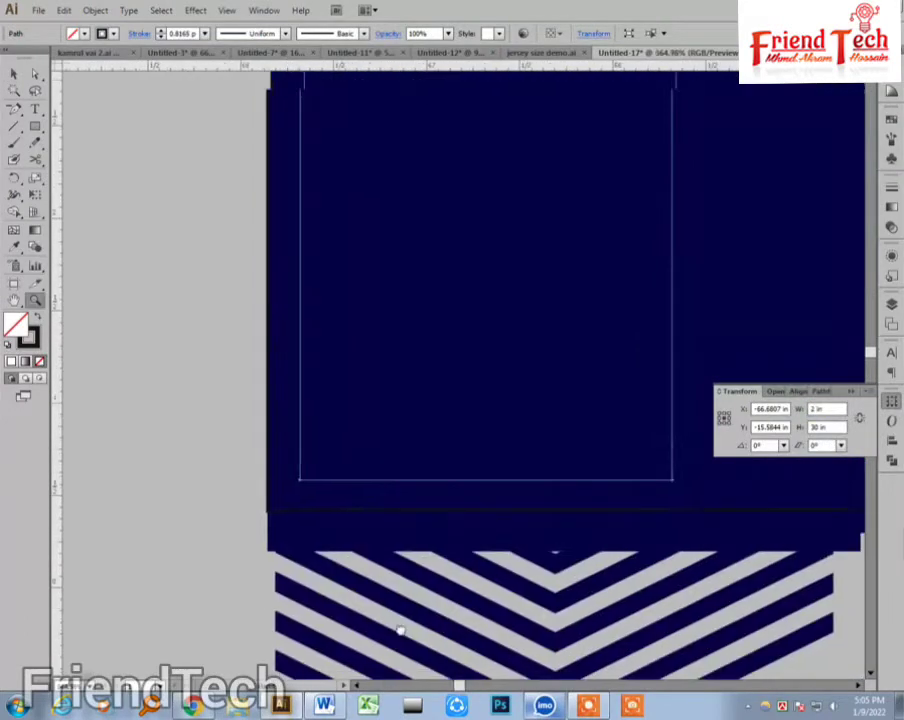
left_click_drag(364, 483, 331, 555)
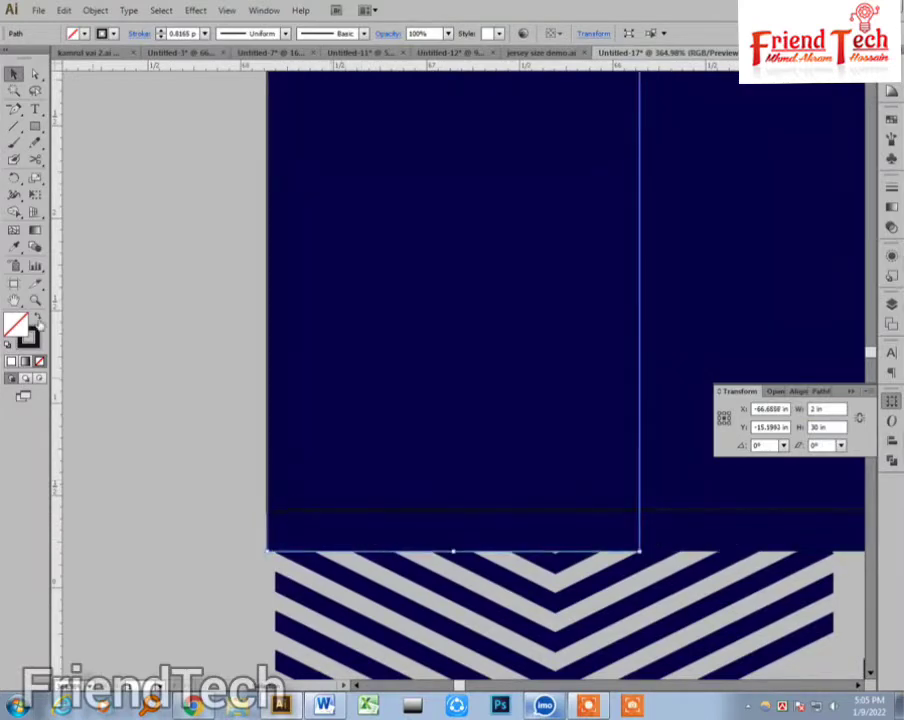
key("d")
left_click(119, 414)
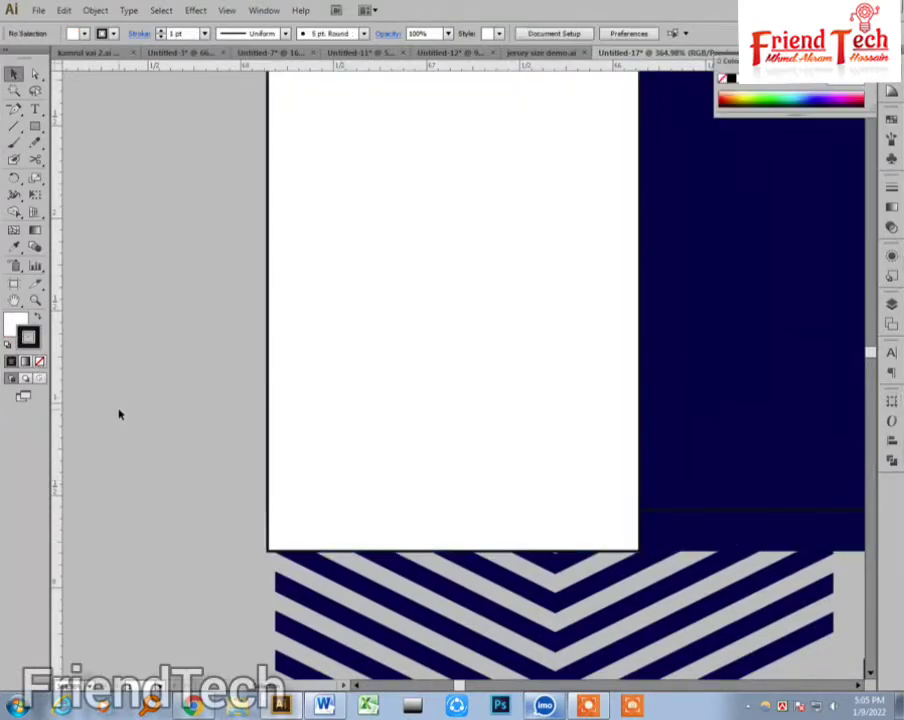
- Duplicate the white strip onto the jersey front's right side and nudge it flush with the body's outer edge
key("ctrl+minus")
key("ctrl+minus")
key("ctrl+minus")
key("ctrl+minus")
key("ctrl+minus")
key("ctrl+minus")
key("ctrl+minus")
key("ctrl+minus")
key("ctrl+minus")
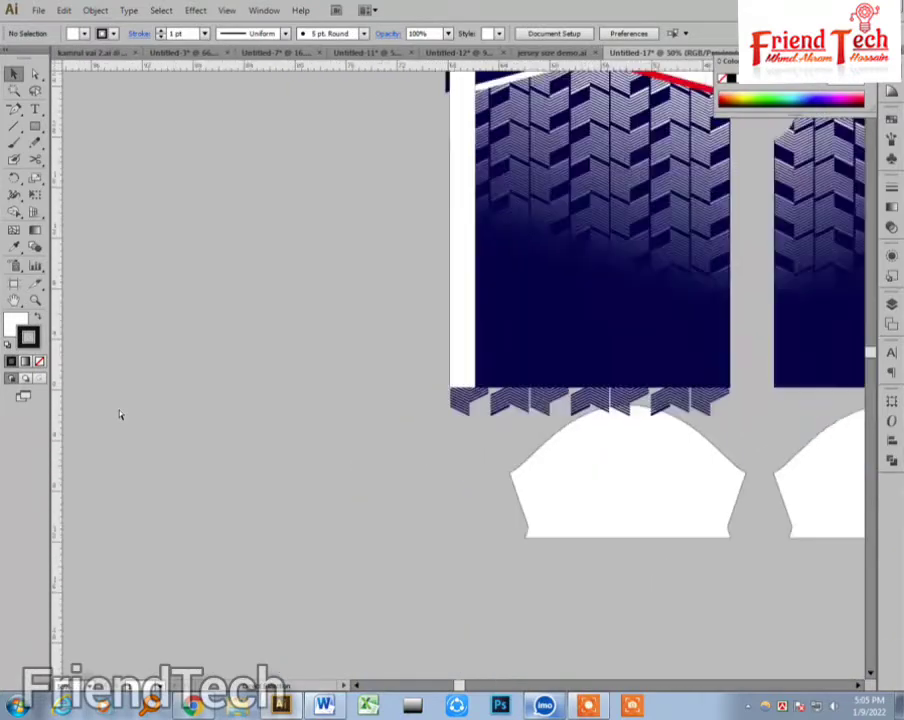
key("z")
left_click_drag(296, 266, 620, 414)
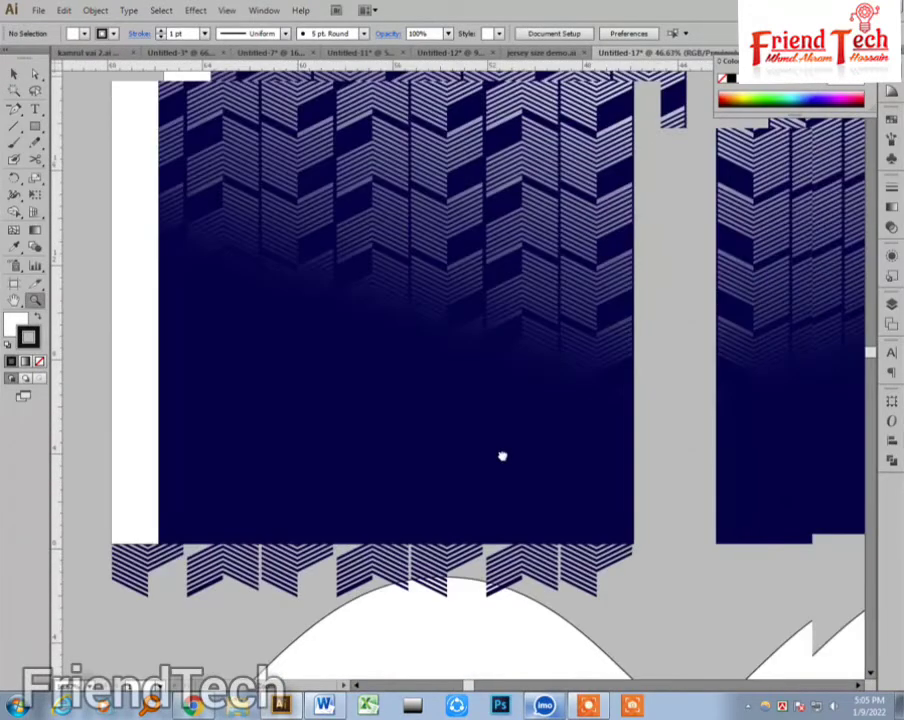
left_click_drag(110, 513, 581, 528)
key("z")
left_click_drag(511, 485, 606, 556)
key("v")
key("Right")
key("Right")
key("Right")
key("Right")
key("Right")
key("Right")
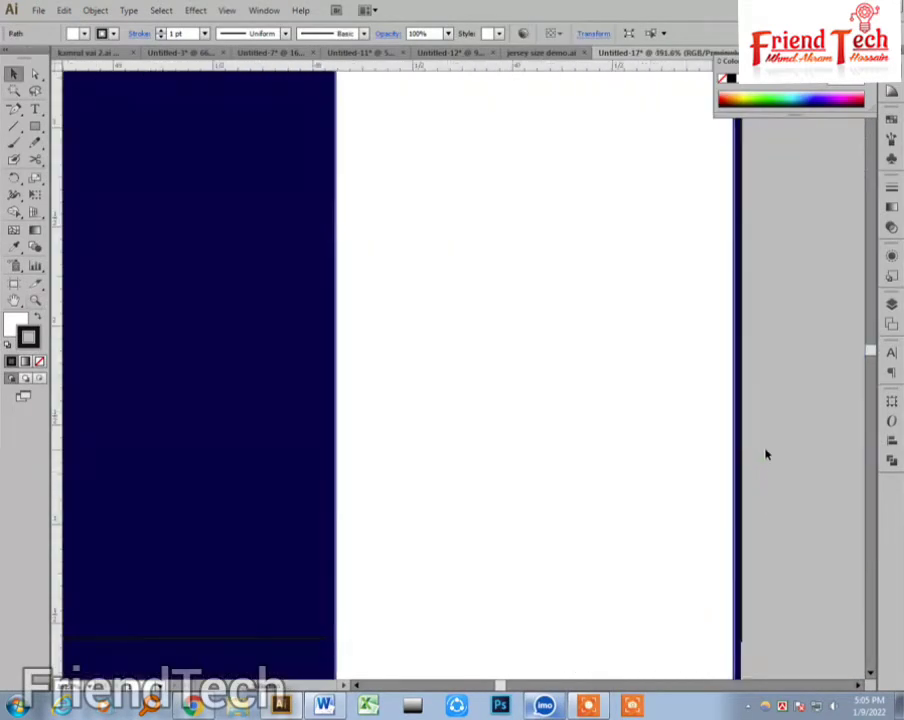
left_click(786, 436)
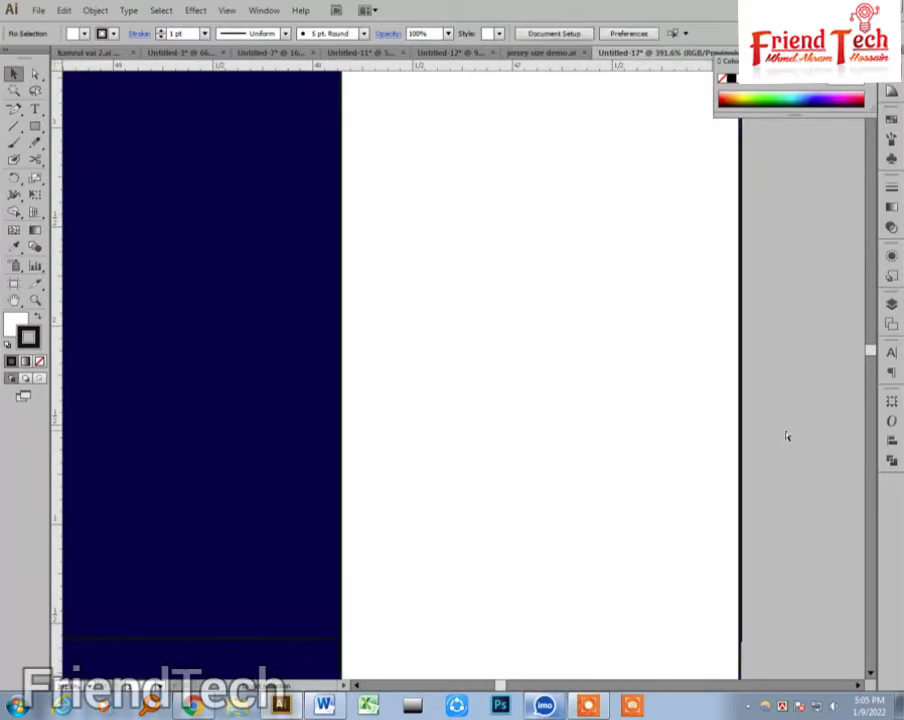
- Release the clipping mask on the jersey back
key("ctrl+minus")
key("ctrl+minus")
key("ctrl+minus")
key("ctrl+minus")
key("ctrl+minus")
key("ctrl+minus")
key("ctrl+minus")
key("ctrl+minus")
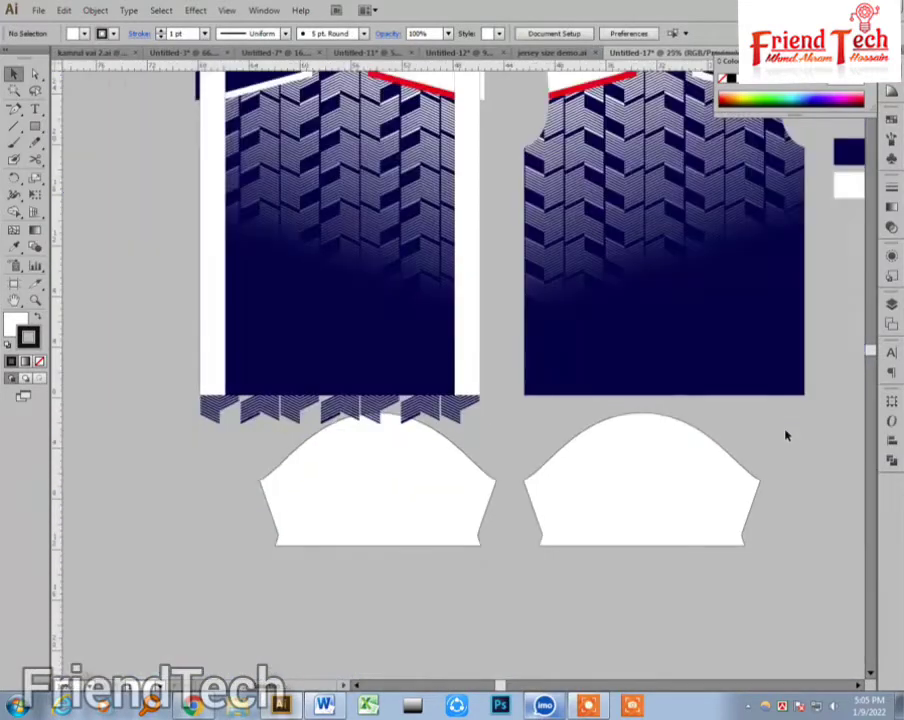
left_click_drag(564, 337, 545, 424)
key("ctrl+minus")
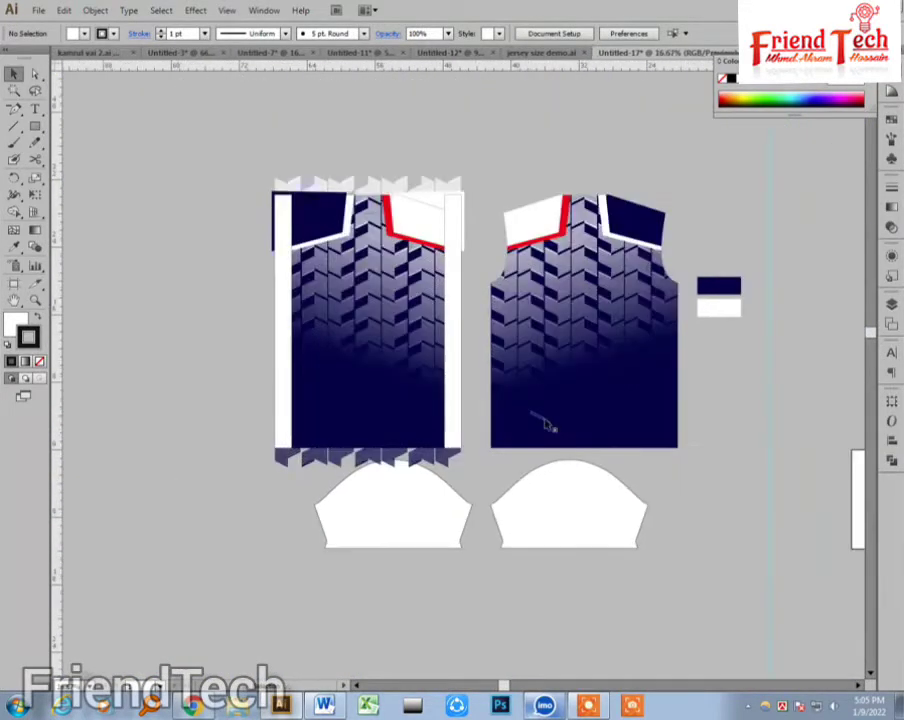
left_click(567, 245)
right_click(567, 245)
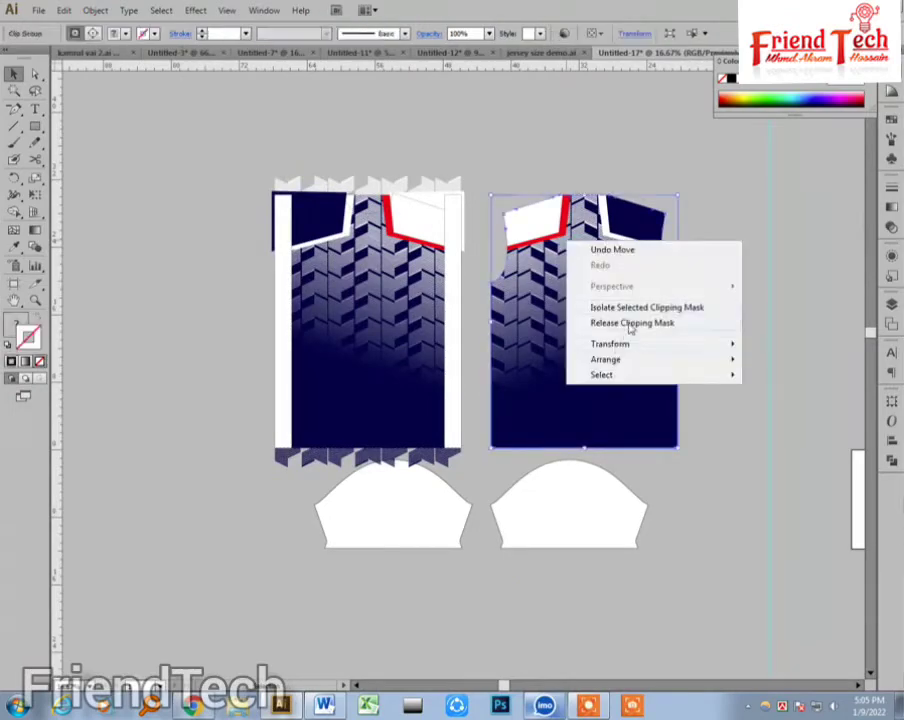
left_click(624, 320)
left_click(720, 394)
- Set the released back outline aside above the artwork with default fill and stroke, and delete the leftover back artwork
left_click(660, 212)
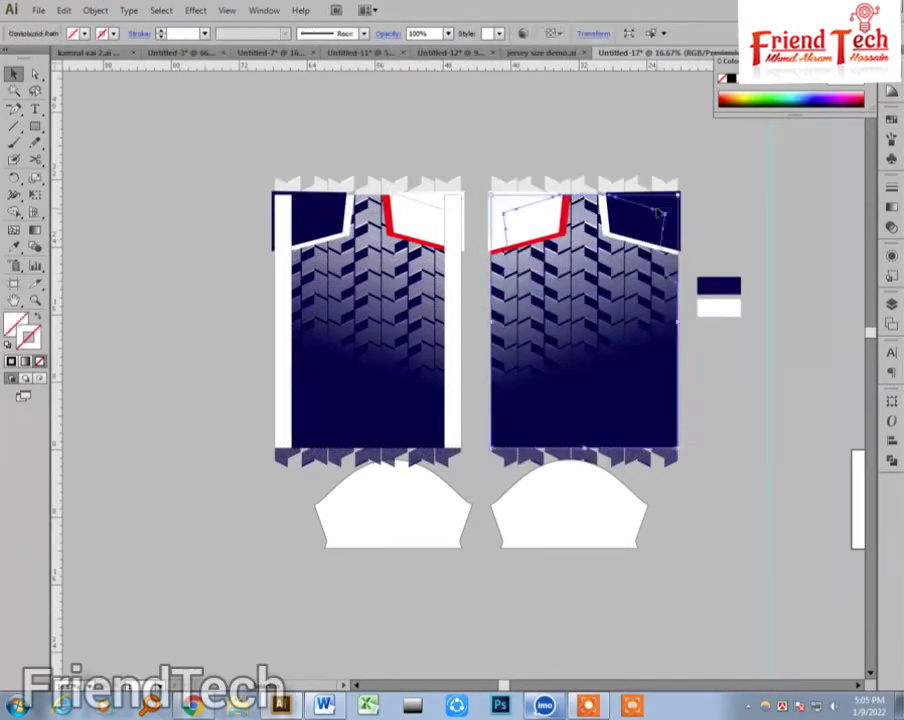
key("d")
left_click_drag(609, 385, 572, 172)
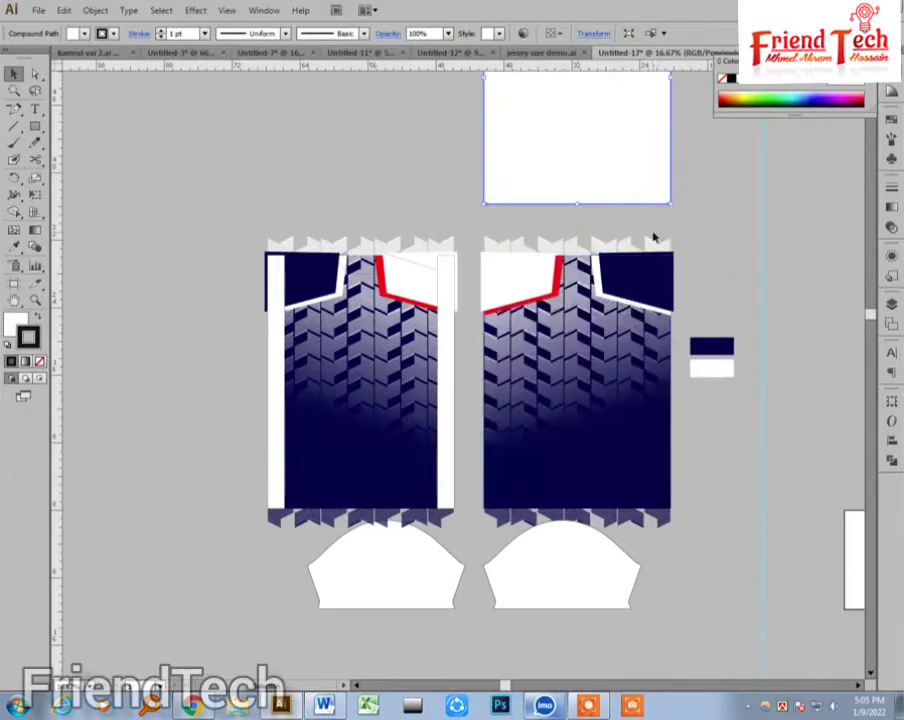
left_click(488, 520)
key("Delete")
- Clip the front artwork and both side strips to the jersey front outline
left_click_drag(481, 446, 506, 436)
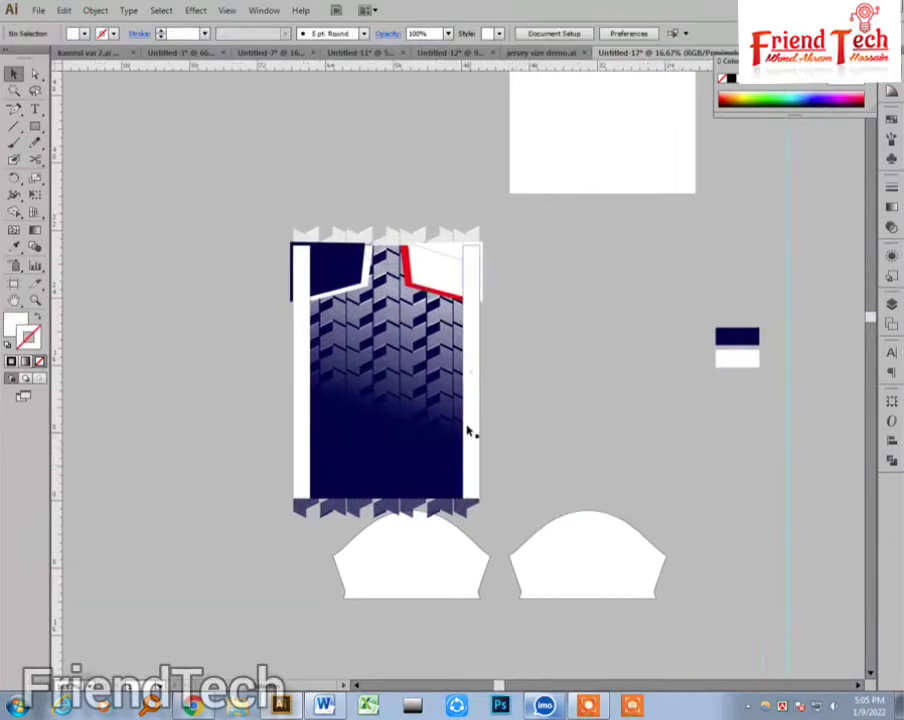
left_click(433, 256)
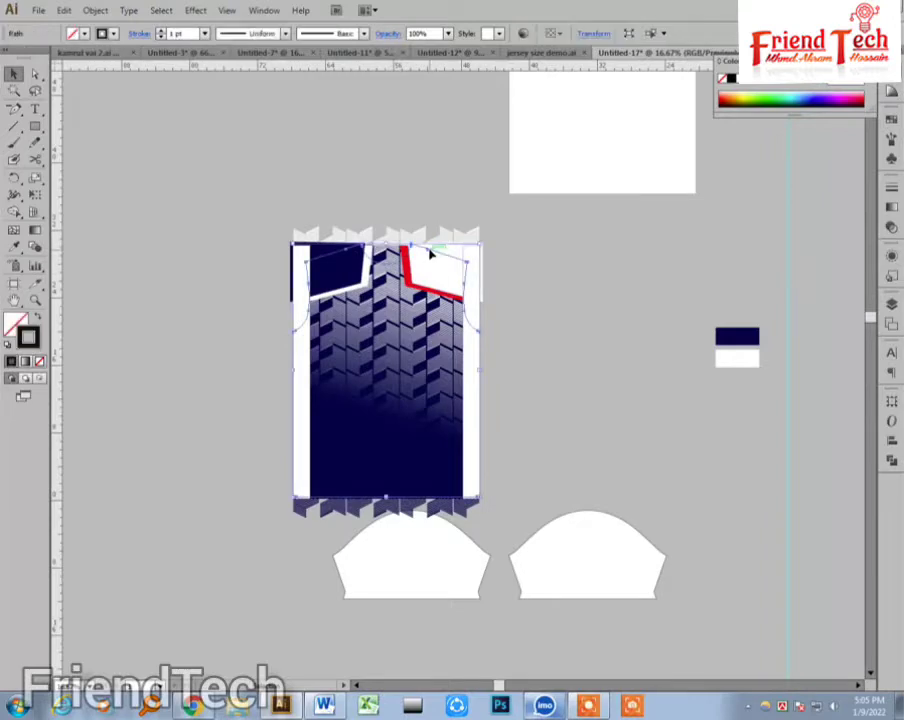
left_click_drag(511, 226, 190, 512)
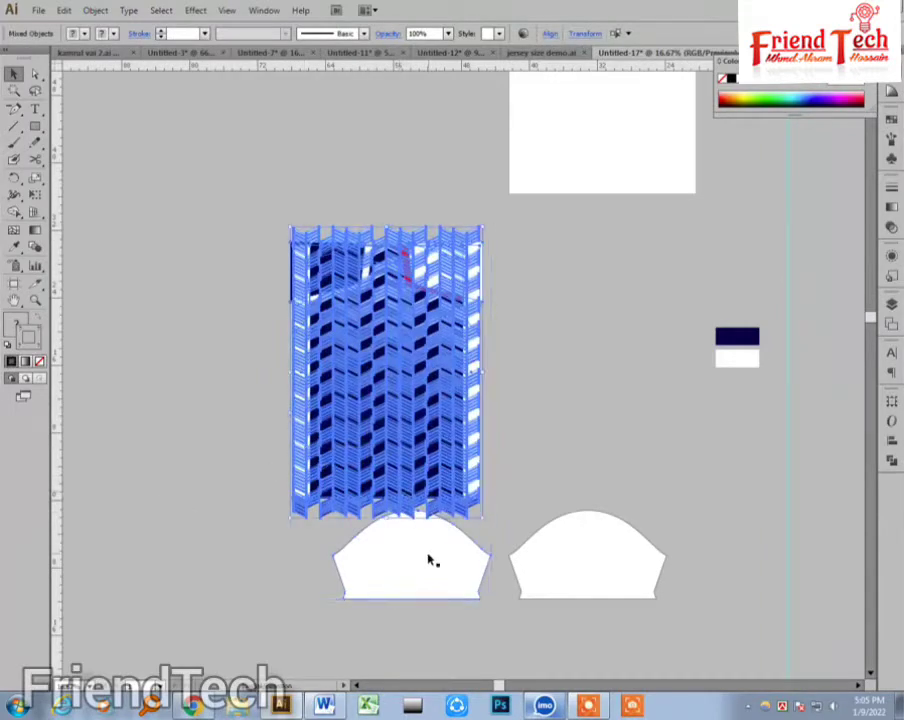
left_click(498, 461)
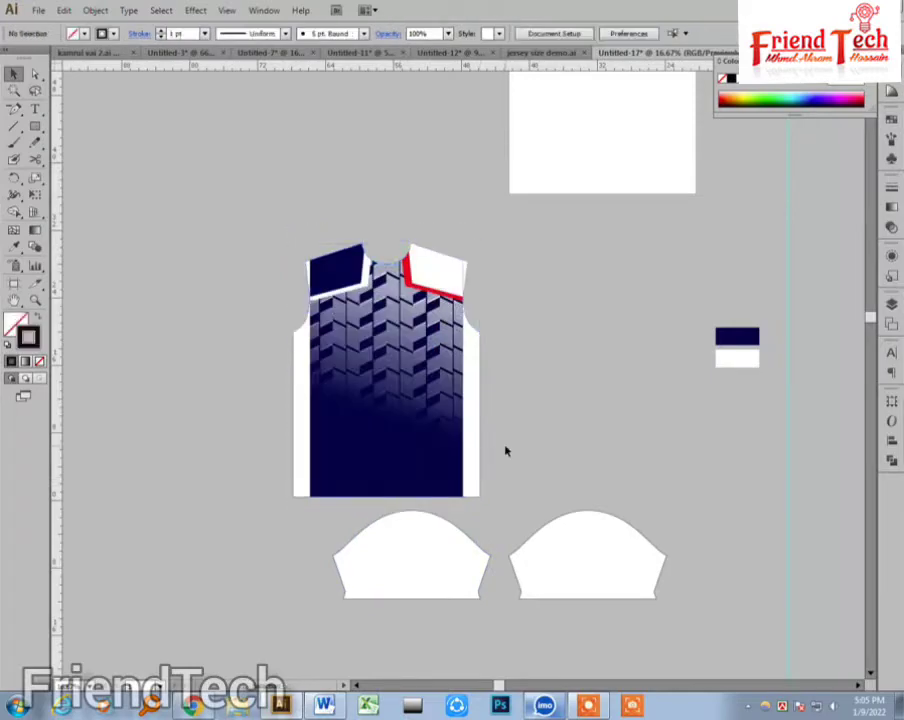
- Narrow the right side strip inside the front's clipping group to 1.5 in, keeping its outer edge fixed
key("ctrl+space")
left_click_drag(250, 232, 568, 500)
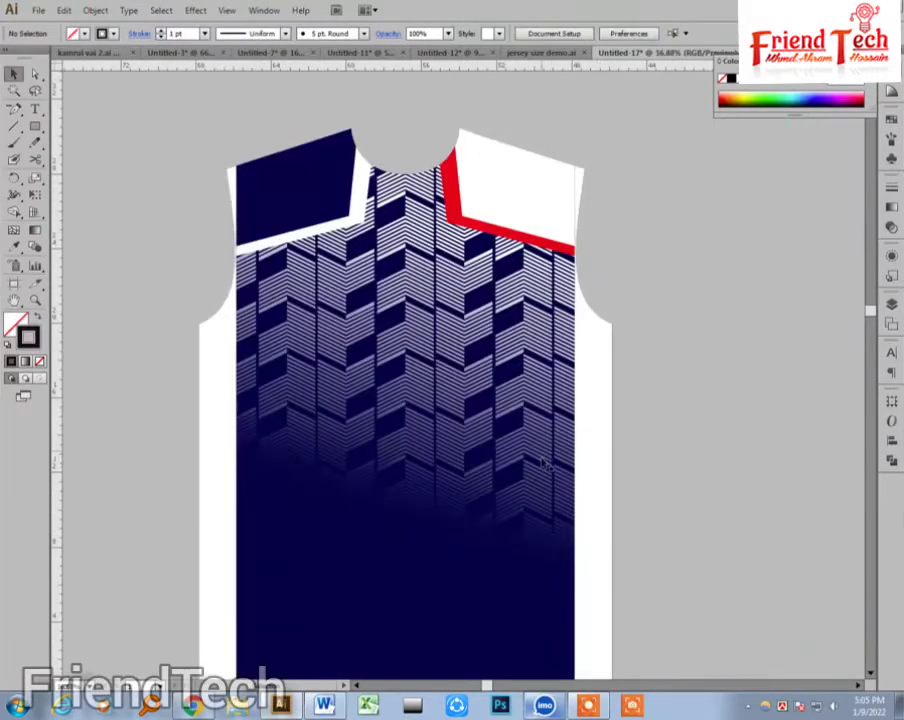
left_click(599, 404)
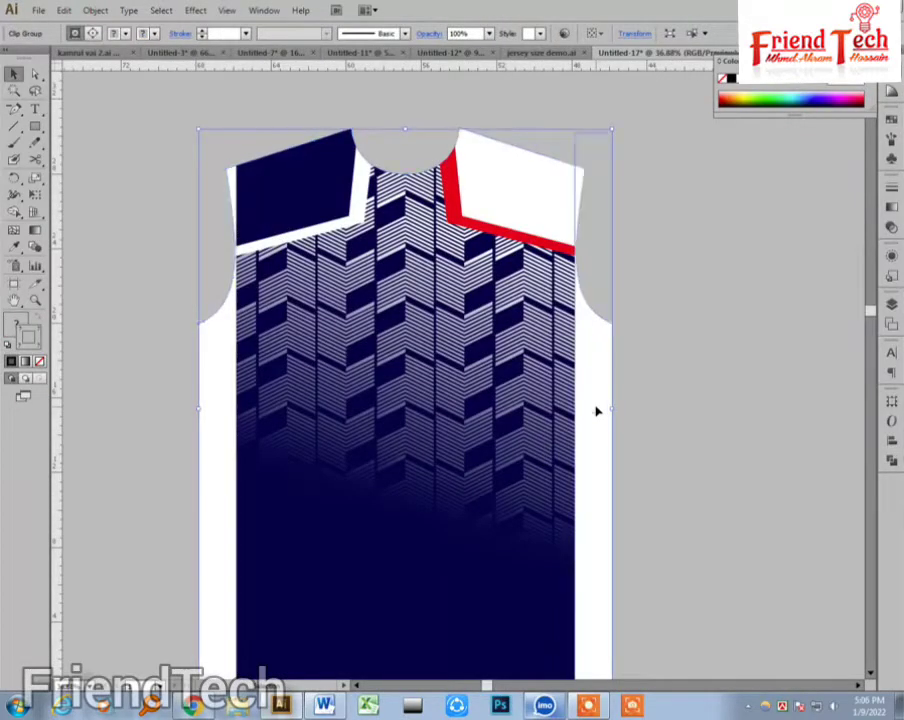
double_click(596, 410)
key("space")
left_click_drag(588, 393, 567, 309)
double_click(574, 367)
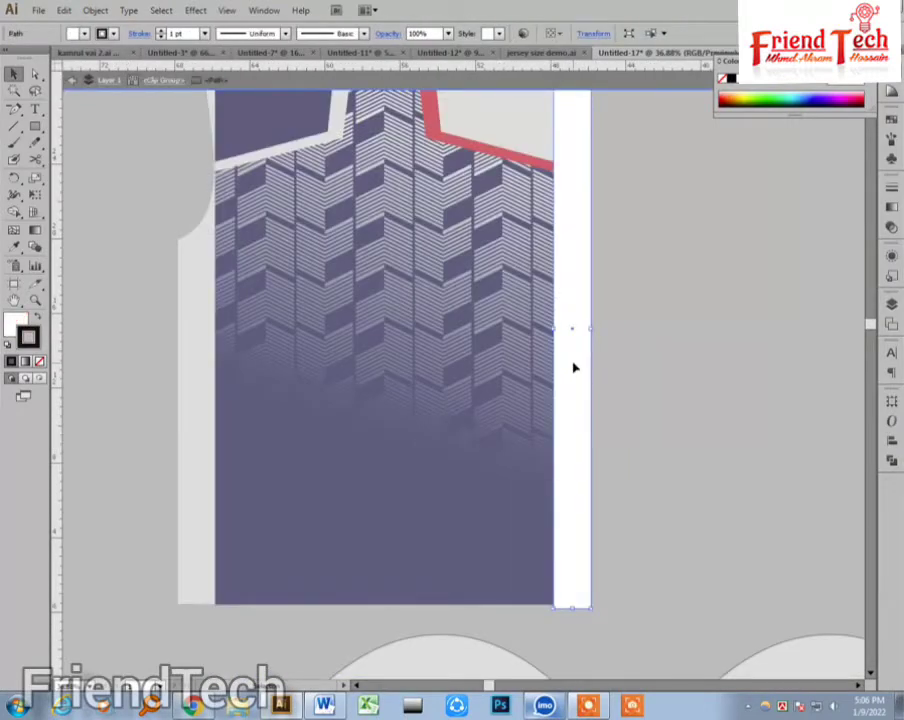
key("shift+F8")
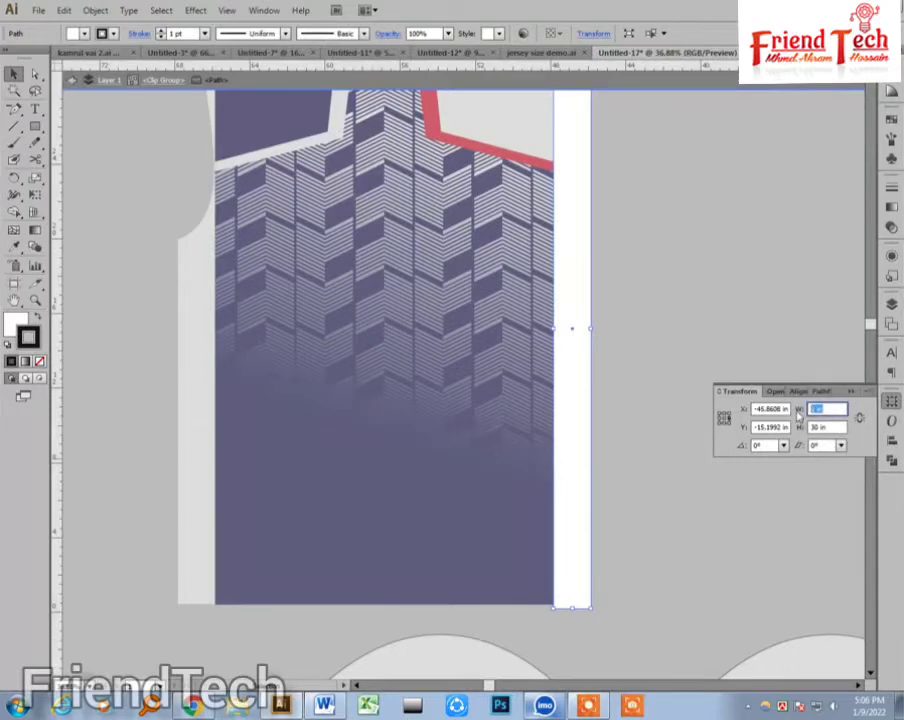
type("1.5")
key("Return")
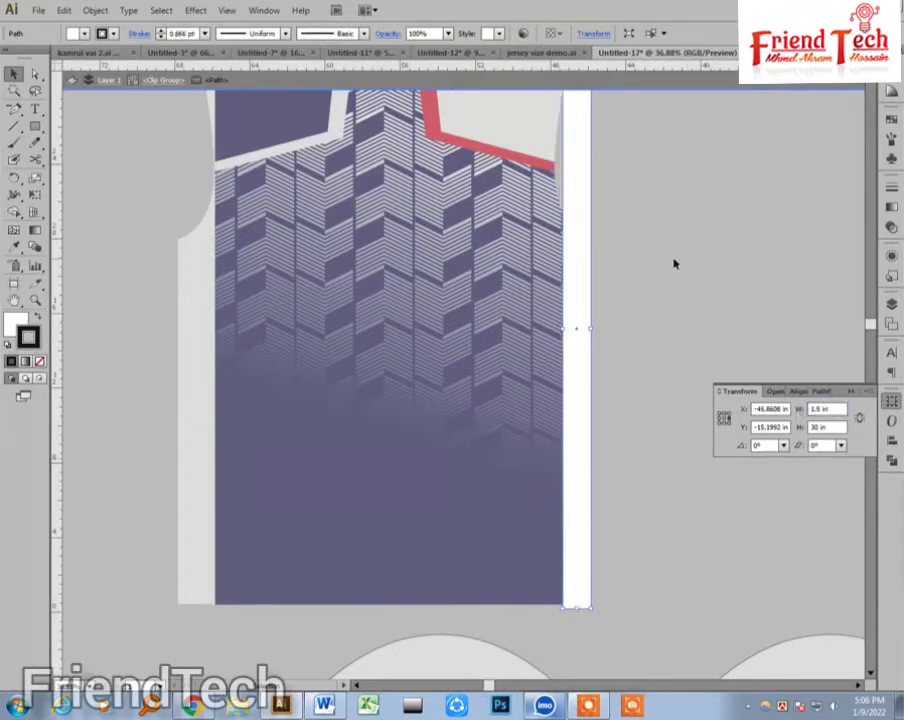
double_click(644, 285)
- Isolate the left side strip inside the front's clipping group and remove its stroke
key("space")
left_click_drag(395, 324, 464, 365)
left_click(271, 391)
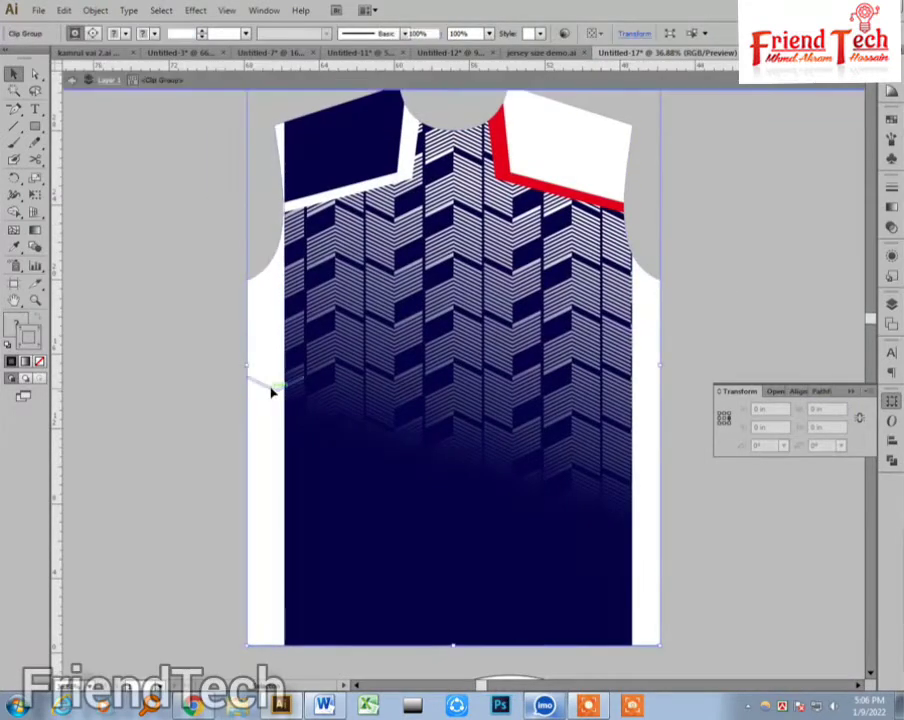
left_click(268, 400)
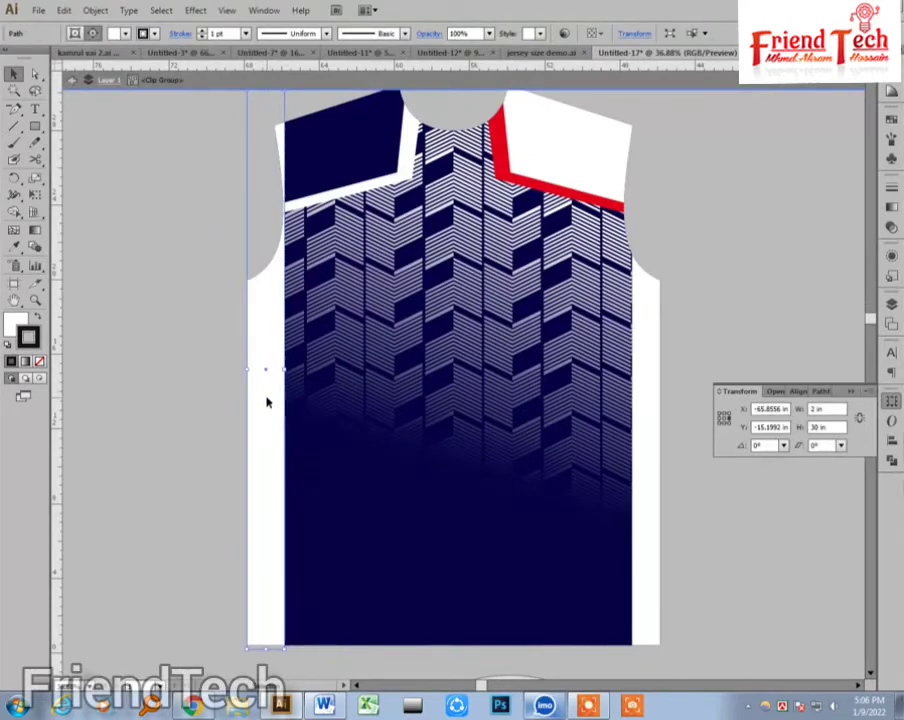
double_click(269, 479)
left_click(39, 362)
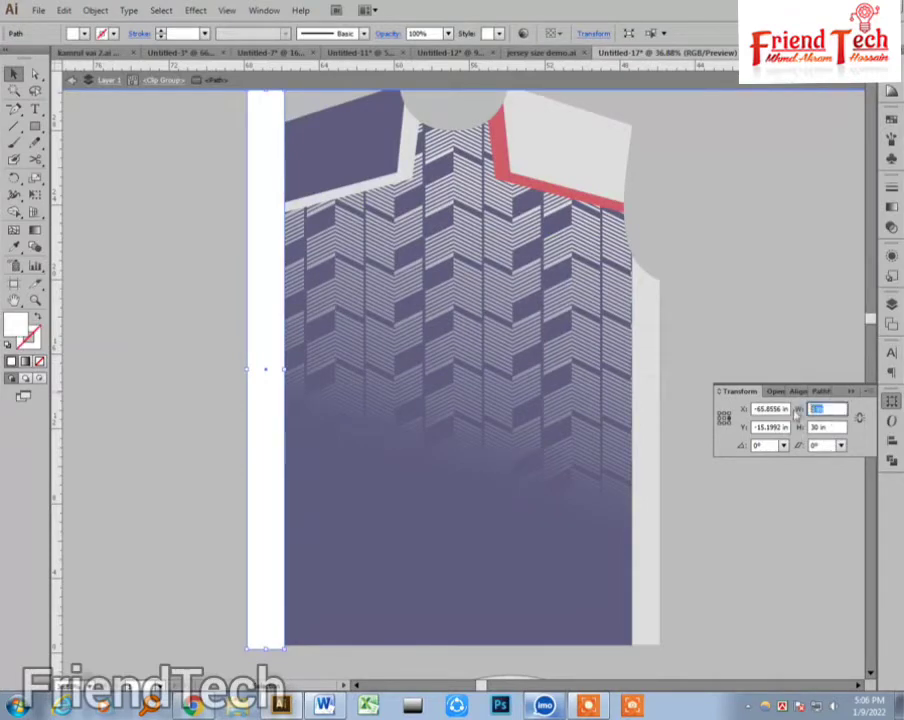
- Set the left side strip's width to 1.5 in, anchored at its outer edge, and leave isolation
key("Return")
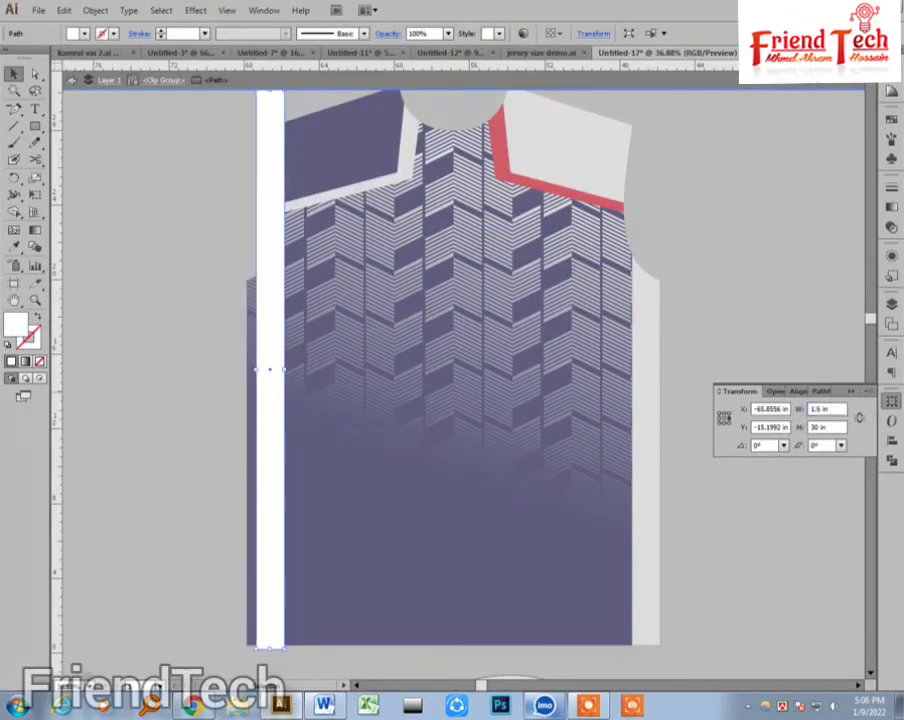
key("ctrl+z")
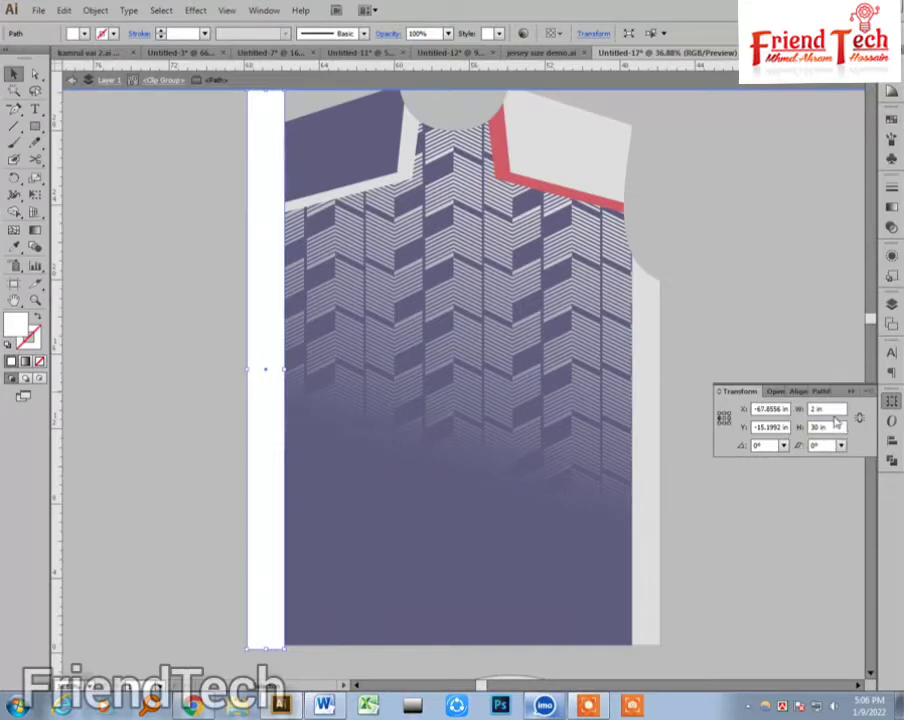
double_click(700, 302)
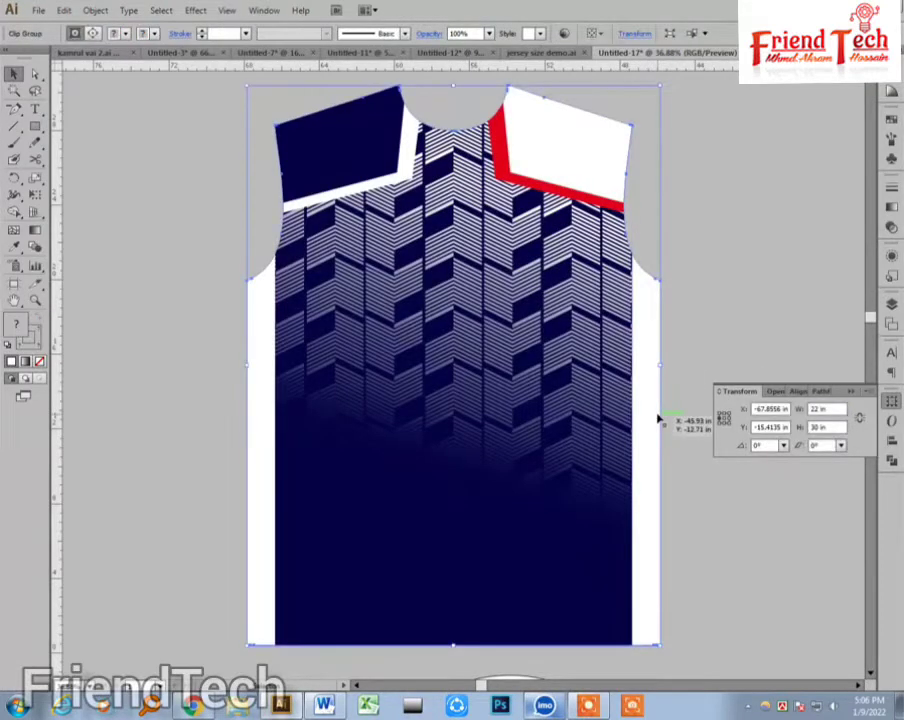
- Remove the stroke from the right side strip inside the front's clipping group
double_click(657, 414)
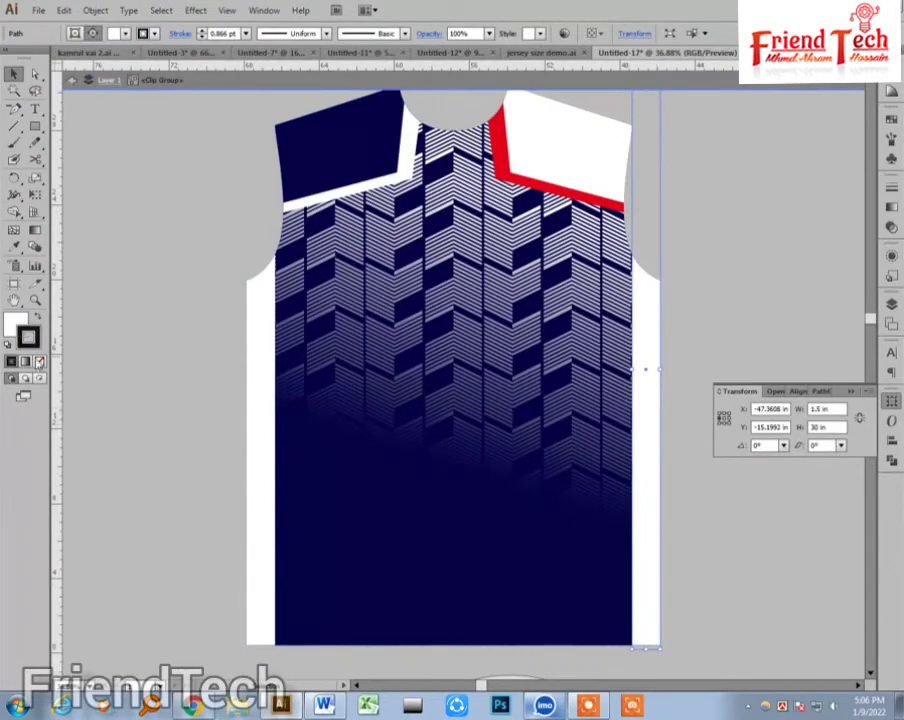
left_click(39, 362)
double_click(122, 385)
- Place a duplicate of the finished jersey front beside it, level with the original
key("ctrl+minus")
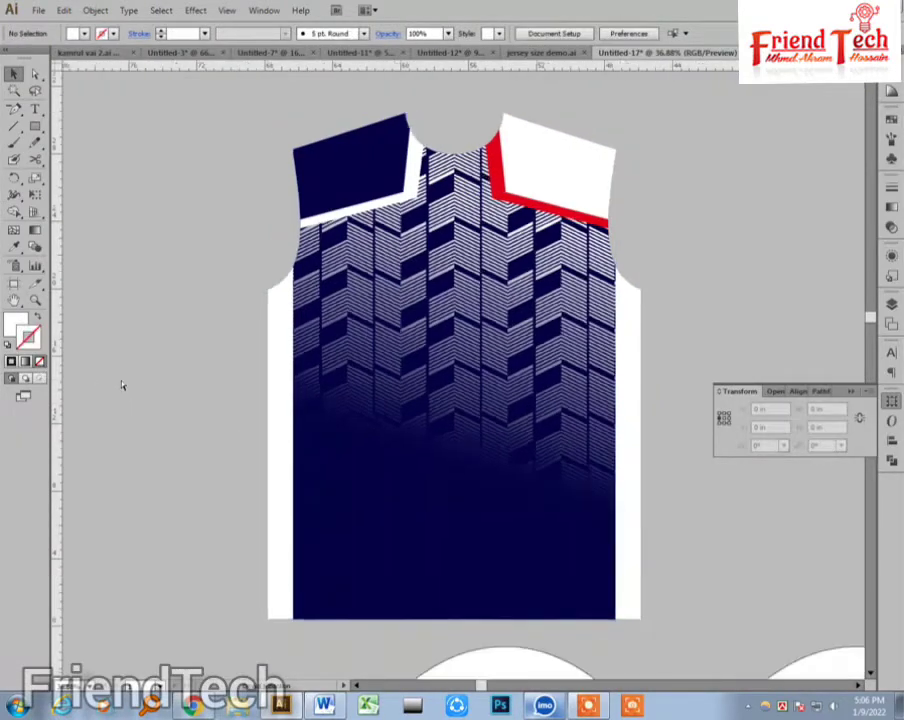
key("ctrl+minus")
left_click_drag(676, 250, 516, 302)
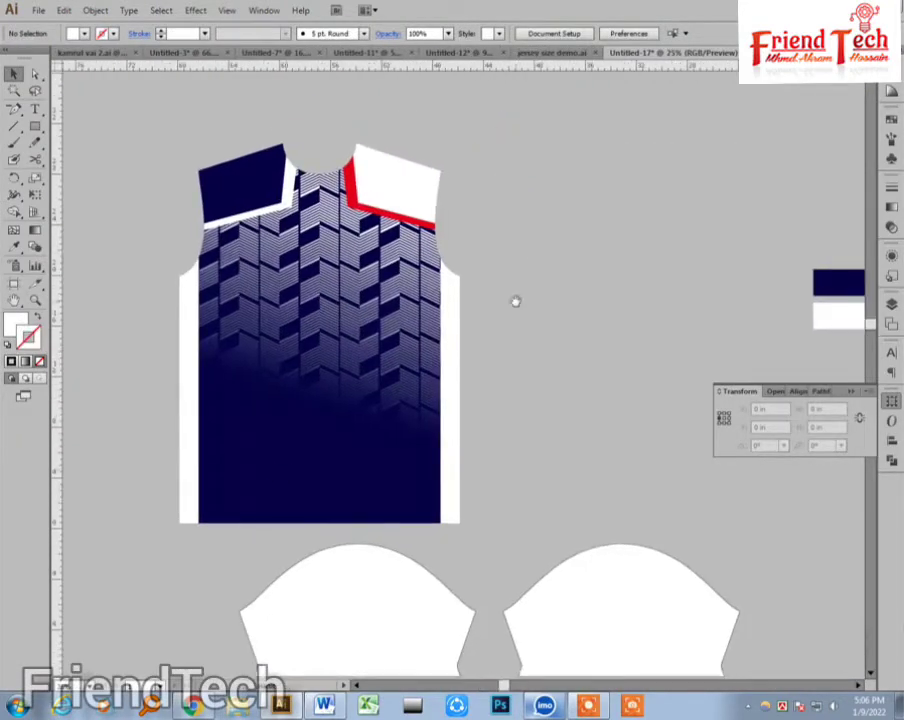
left_click_drag(274, 470, 560, 488)
- Reflect the duplicated jersey body across the vertical axis
right_click(561, 492)
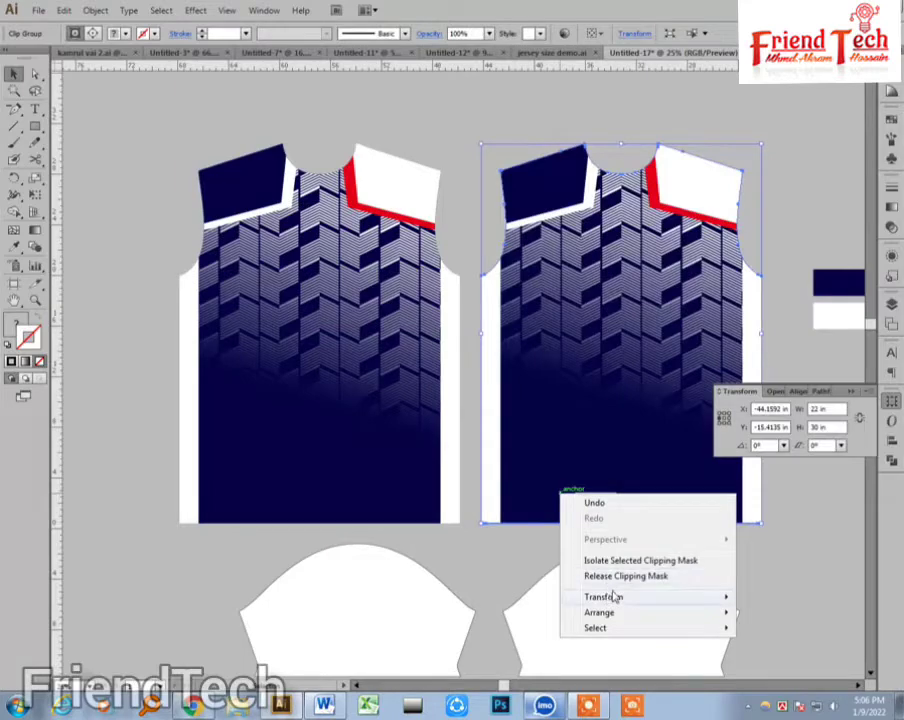
mouse_move(614, 596)
left_click(410, 521)
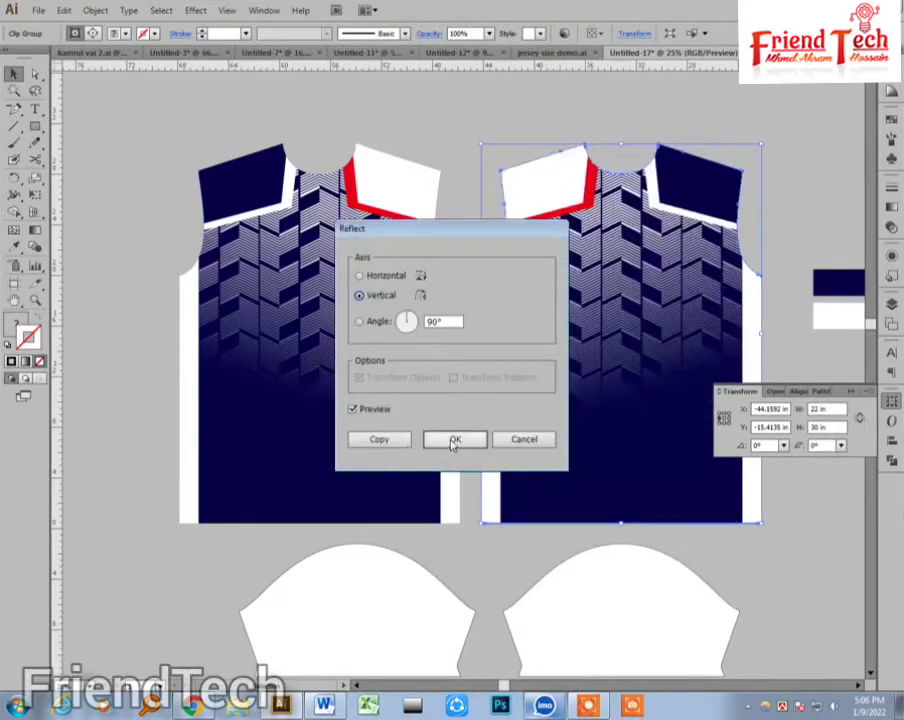
left_click(454, 440)
left_click(492, 133)
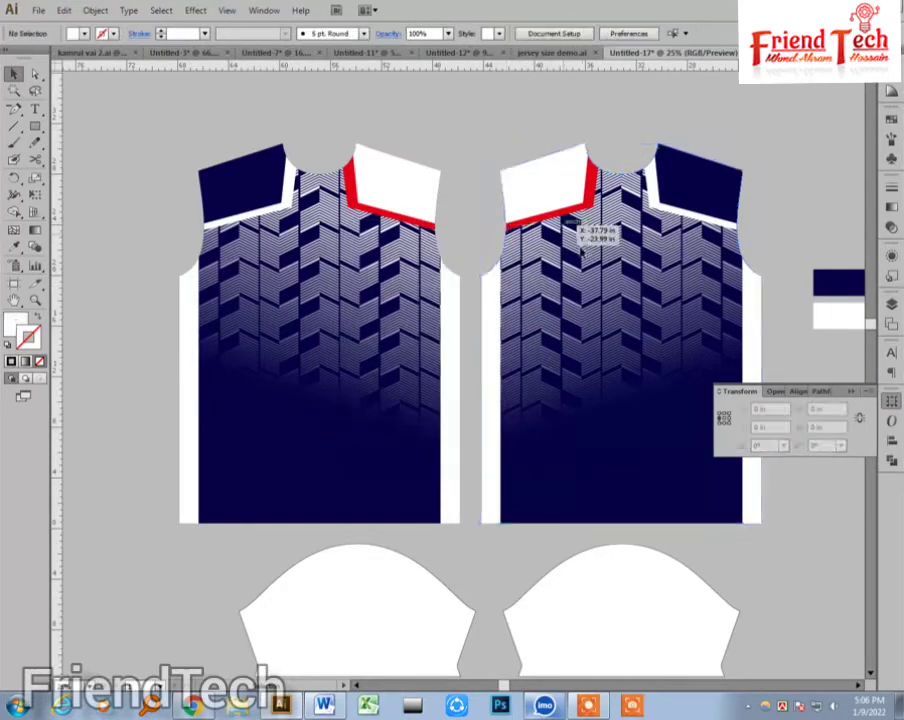
- Release the mirrored jersey's clipping mask and delete the front outline left on top of its artwork
left_click_drag(594, 290, 506, 292)
left_click(495, 307)
right_click(510, 305)
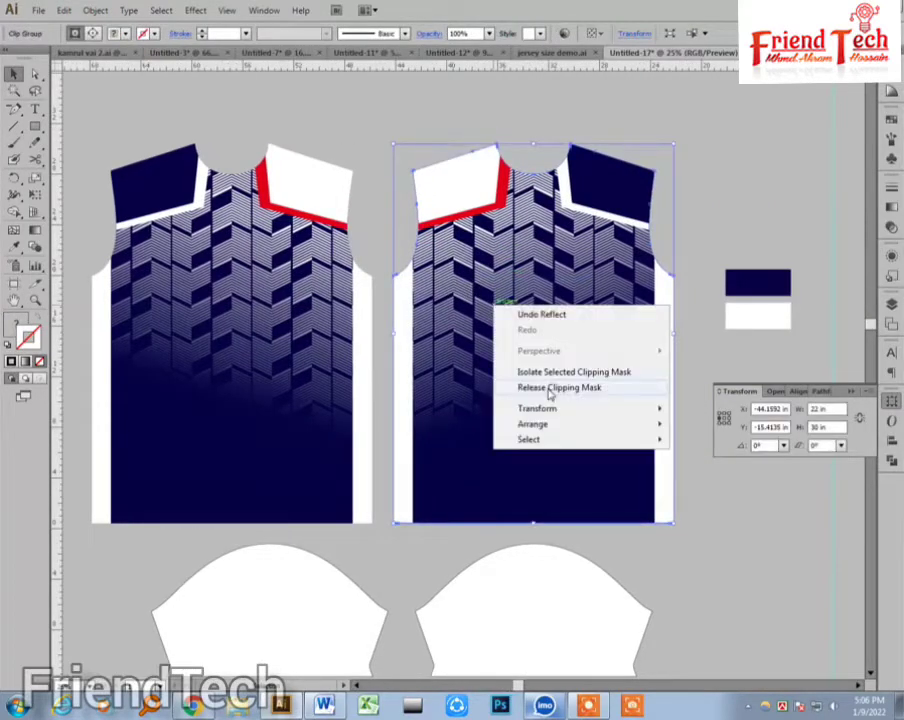
left_click(549, 393)
left_click(747, 359)
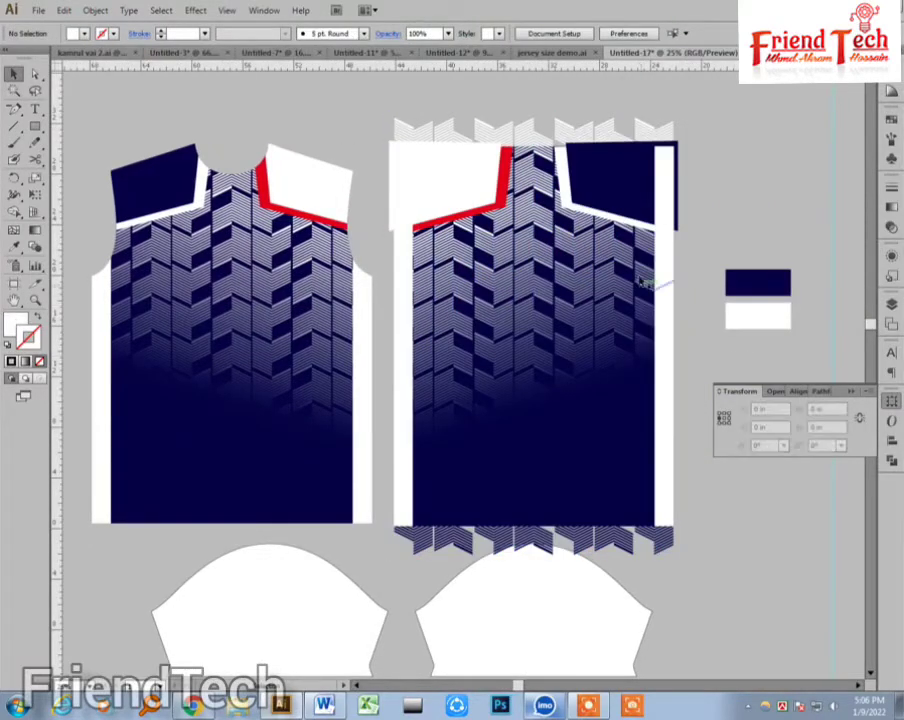
left_click(631, 162)
key("Delete")
key("ctrl+minus")
key("ctrl+minus")
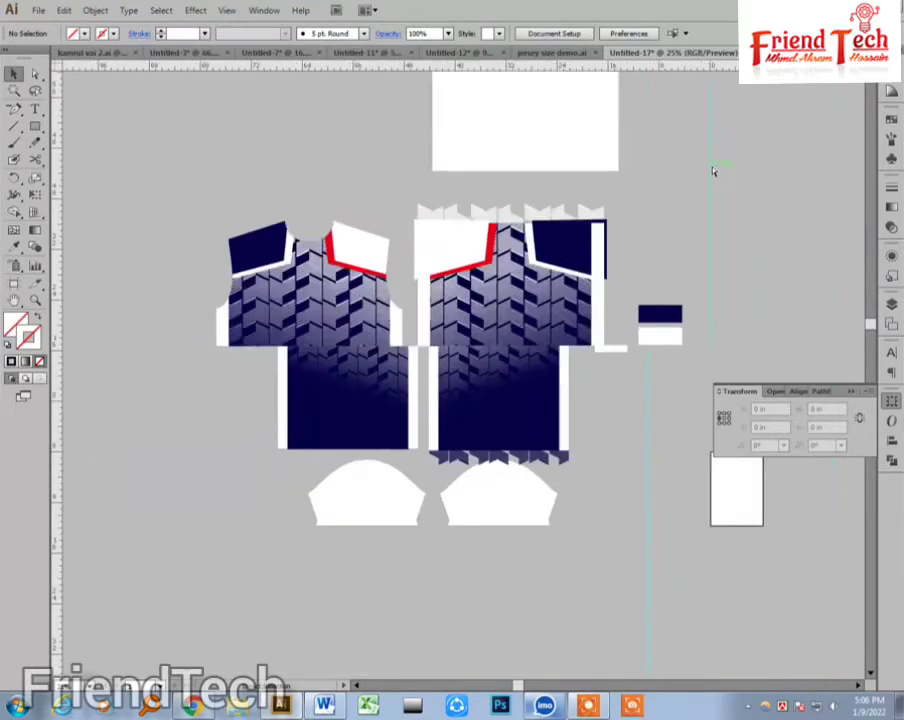
- Move the blank back pattern down over the released mirrored artwork
key("z")
left_click_drag(343, 168, 676, 536)
key("v")
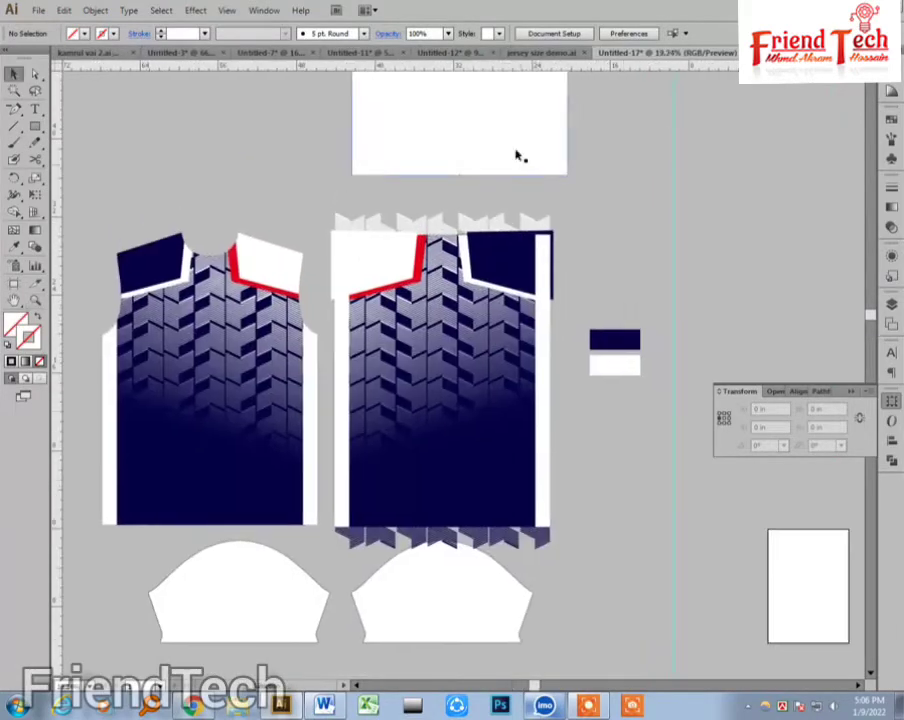
left_click_drag(520, 155, 496, 502)
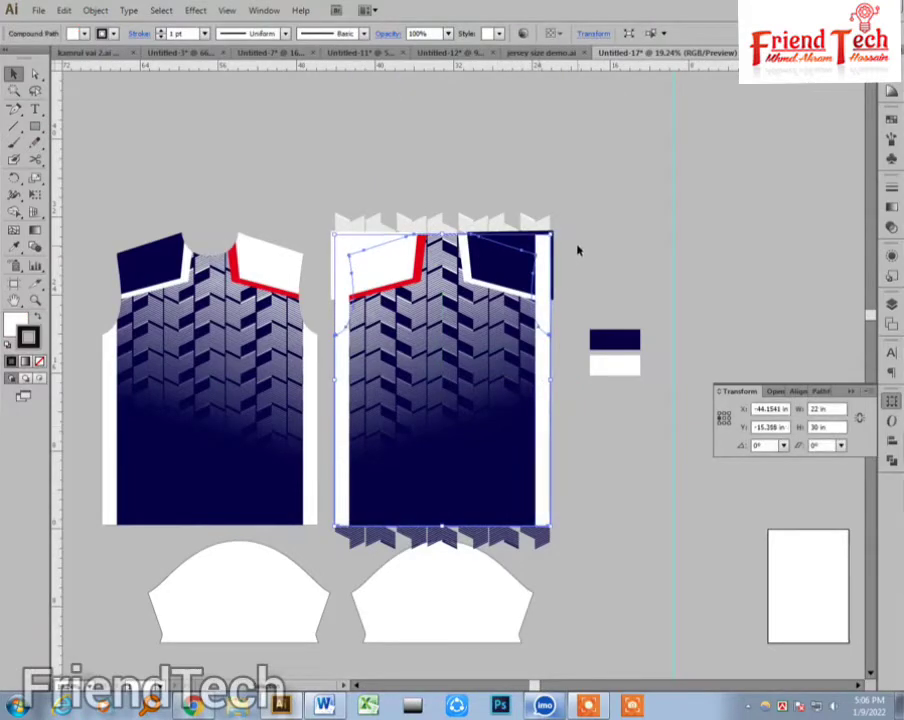
- Try to clip the mirrored artwork with the back pattern
left_click_drag(561, 196, 330, 541)
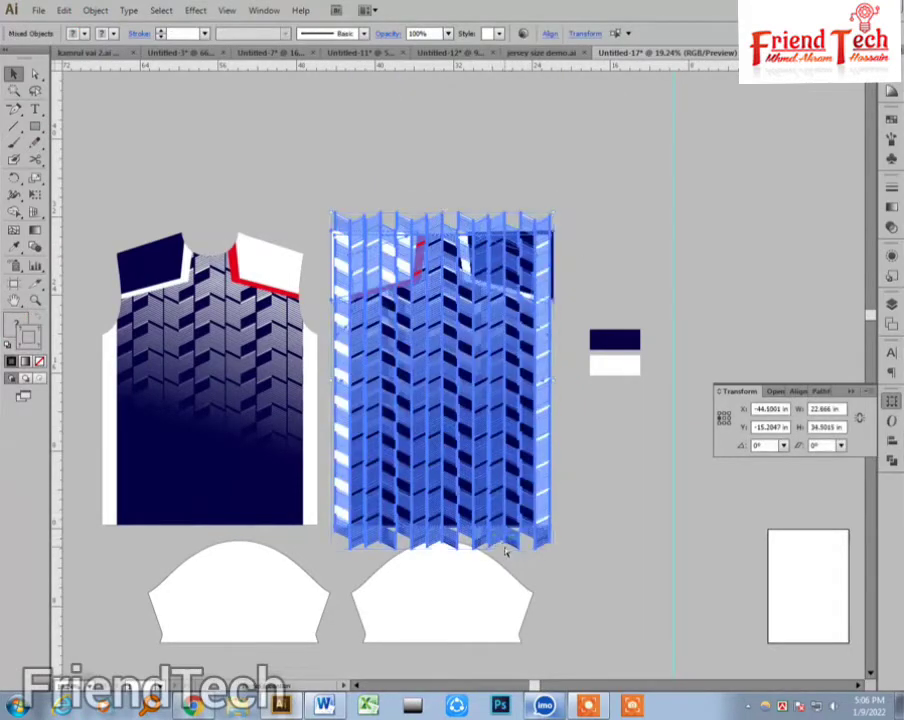
key("ctrl+7")
left_click(570, 574)
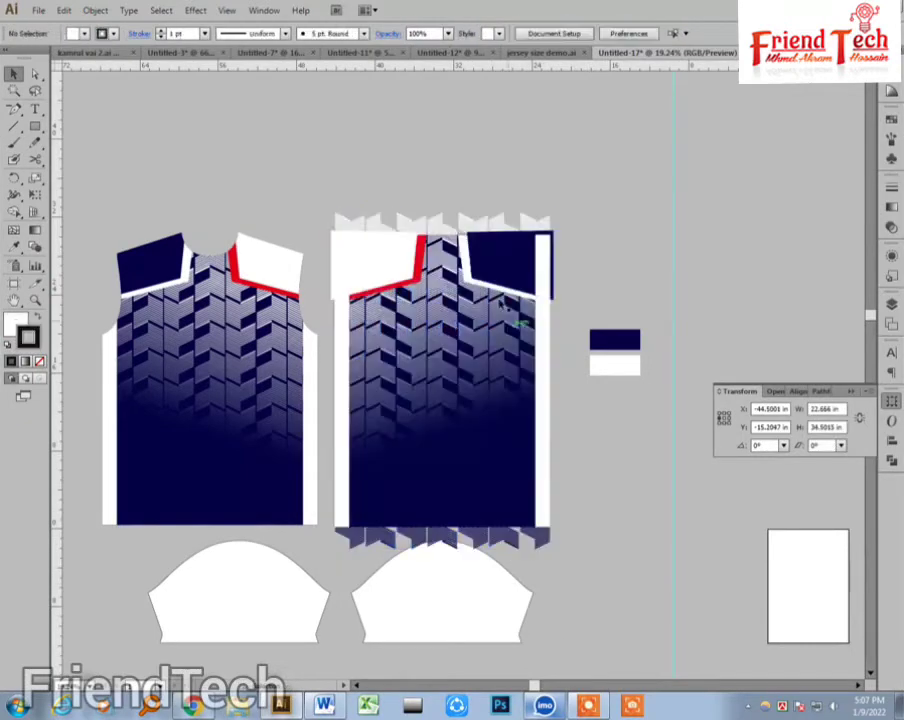
- Bring the back pattern to the front and make it the clipping mask for the mirrored artwork
left_click(542, 256)
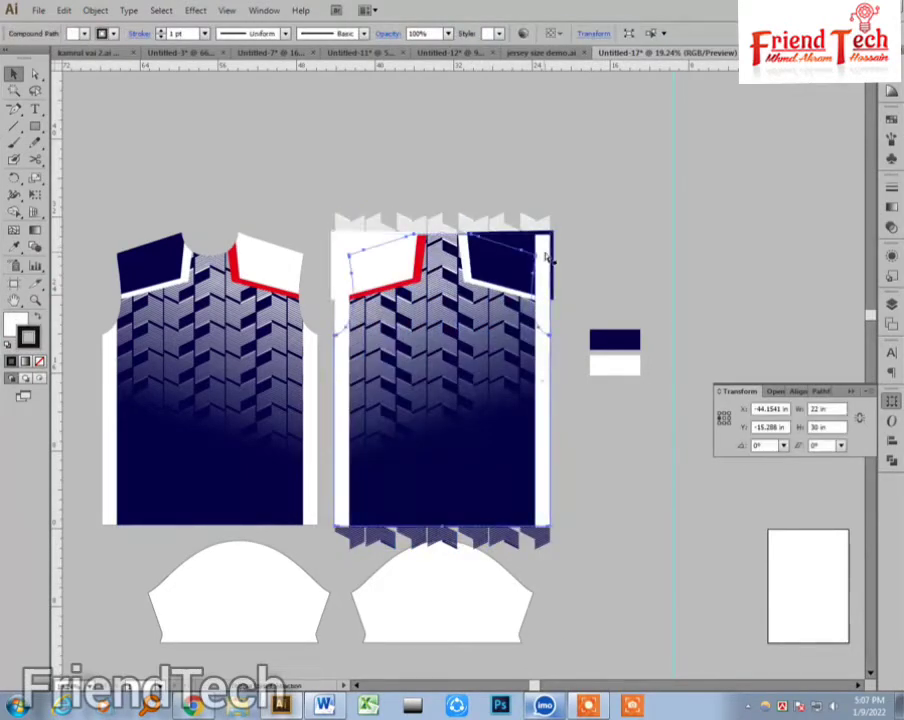
key("ctrl+shift+]")
left_click_drag(560, 203, 330, 533)
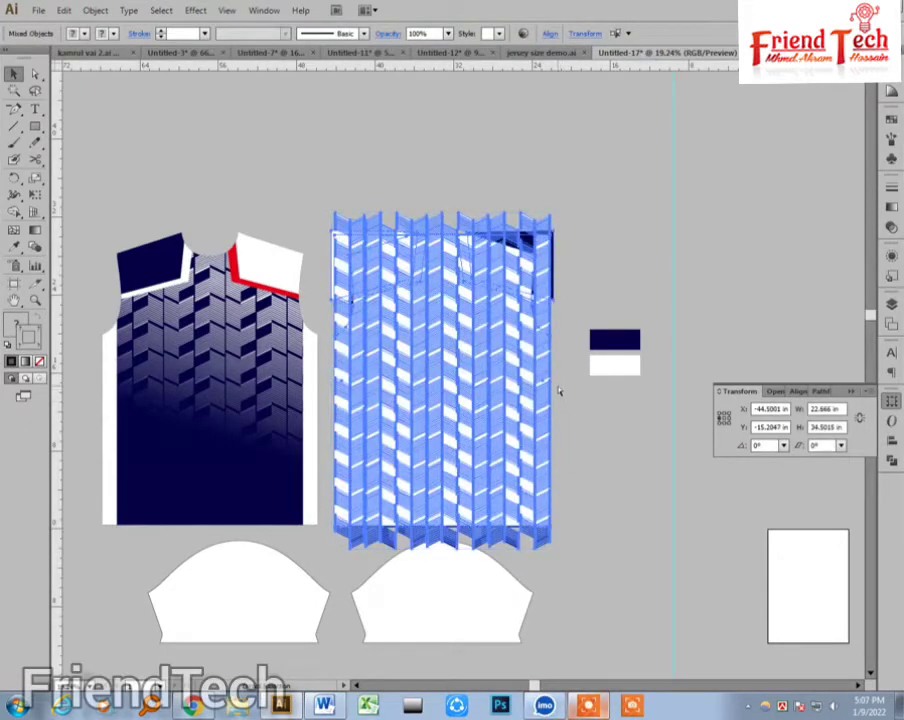
left_click(583, 432)
left_click_drag(560, 253, 470, 513)
key("ctrl+7")
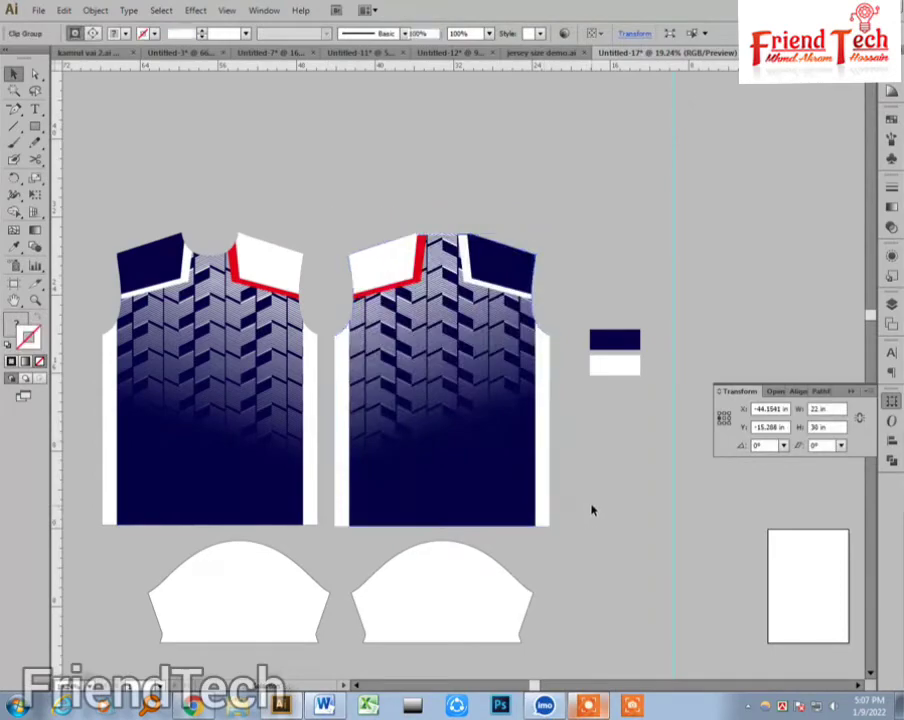
left_click(585, 500)
- Shift the left sleeve pattern outward and slightly up beneath the jersey front
left_click_drag(583, 498, 617, 426)
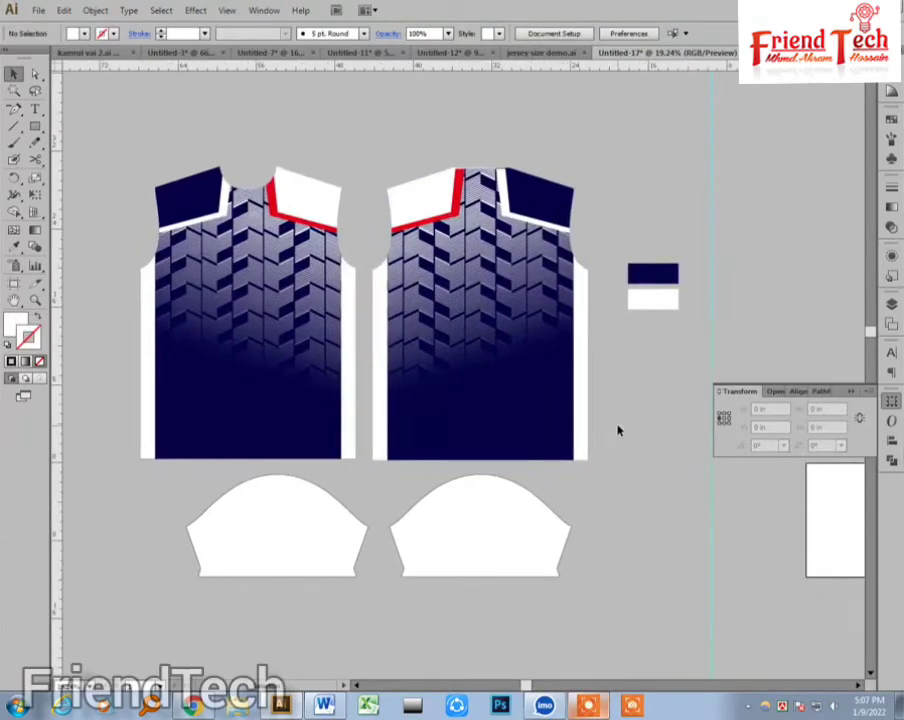
left_click_drag(619, 405, 634, 368)
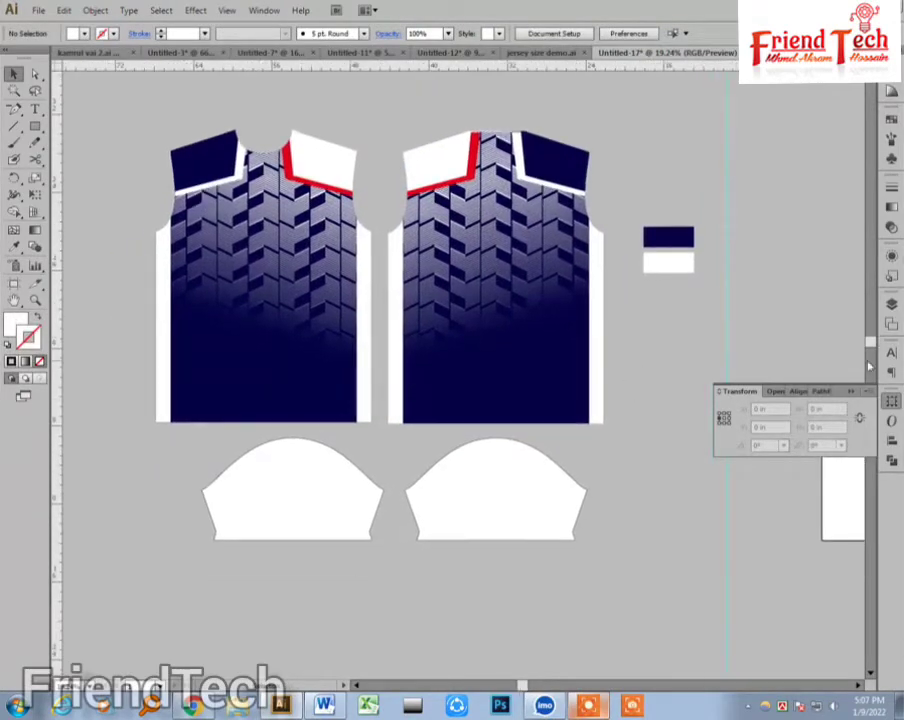
left_click(850, 393)
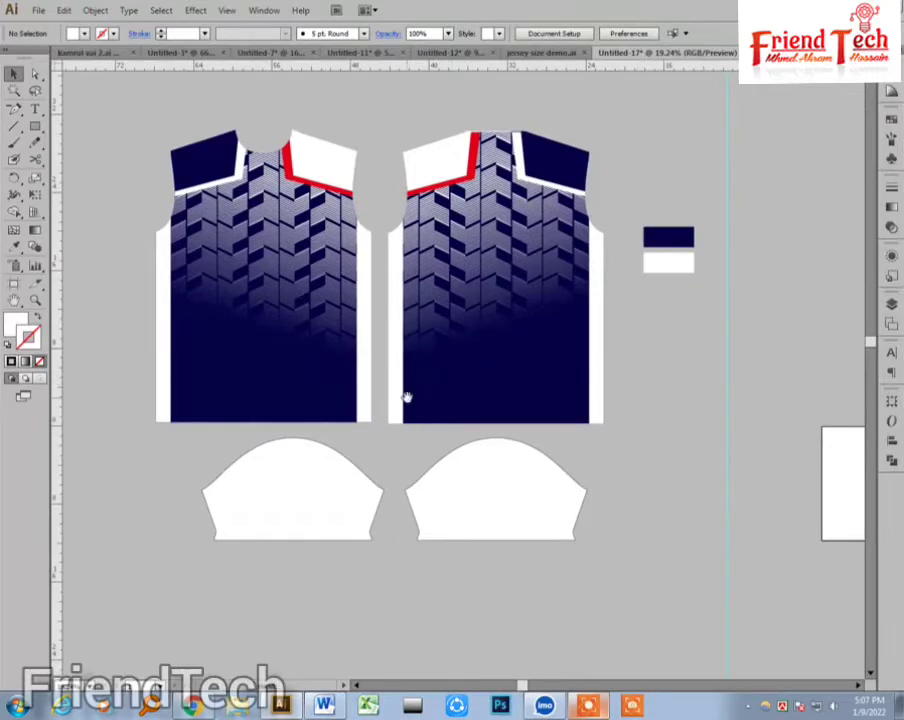
left_click_drag(402, 394, 416, 370)
key("z")
left_click_drag(120, 214, 537, 520)
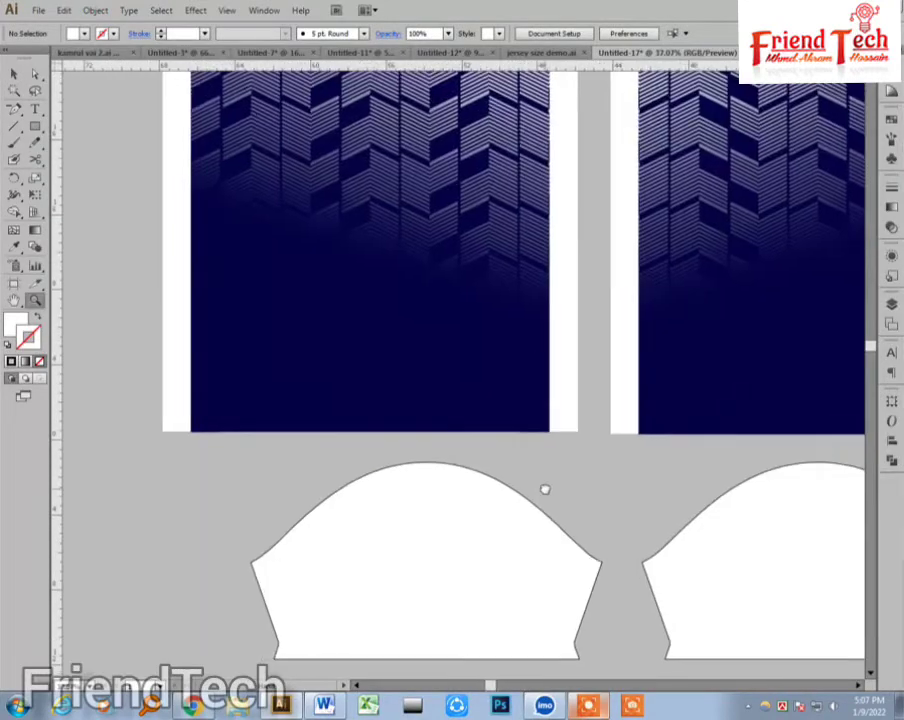
key("v")
left_click_drag(456, 544, 438, 500)
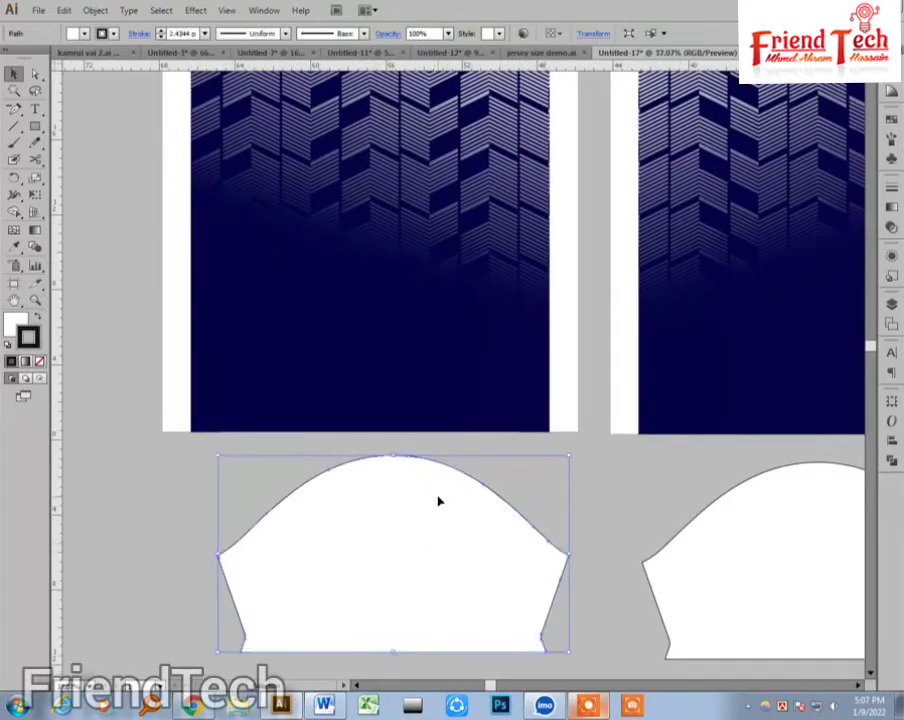
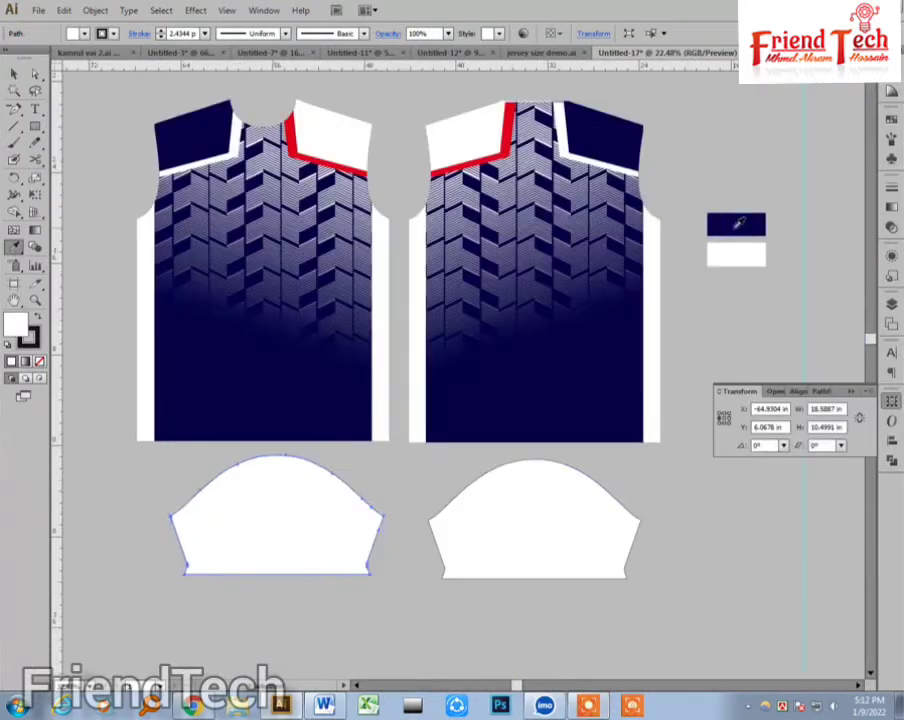
- Fill the left sleeve with the navy of the colour sample beside the jersey, without a stroke
left_click(736, 222)
key("v")
left_click(370, 488)
- Create a rectangle 1.5 in wide and 10 in high at the left sleeve
left_click_drag(108, 350, 492, 567)
key("m")
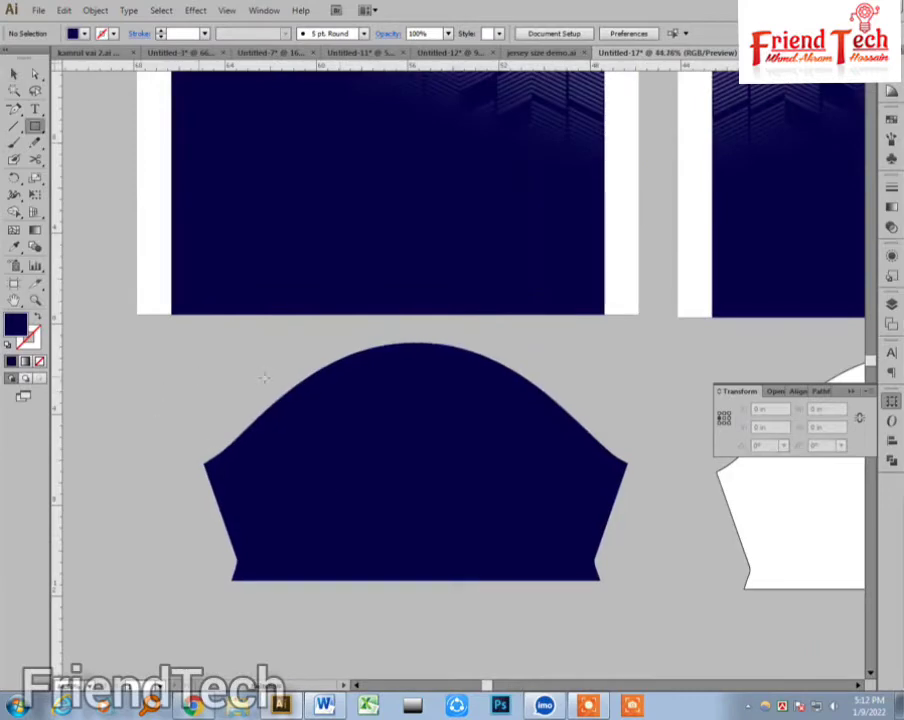
left_click(264, 377)
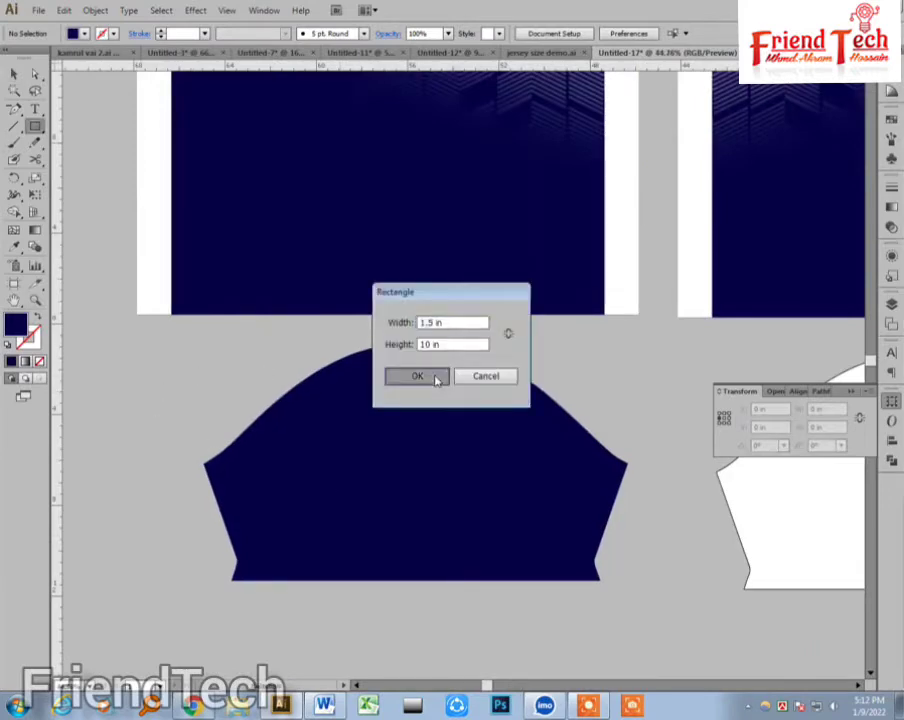
left_click(432, 374)
- Place the rectangle on the left sleeve's hem with its outer edge at the notch above the hem corner
key("v")
left_click_drag(204, 536, 286, 584)
key("ctrl+space")
left_click_drag(426, 521, 416, 560)
left_click_drag(389, 504, 349, 386)
left_click_drag(435, 436, 389, 450)
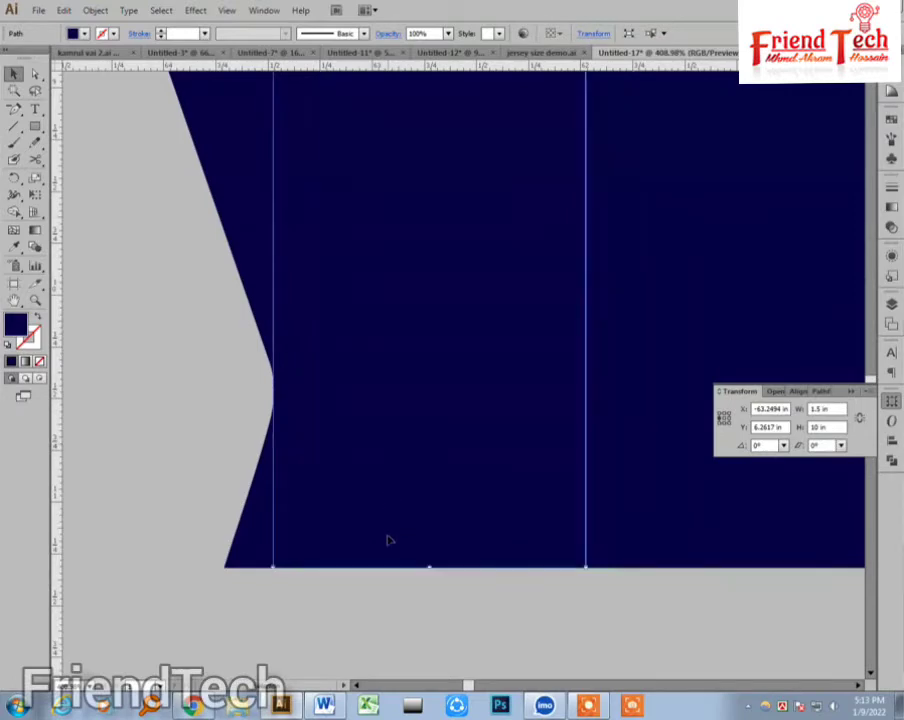
- Extend the rectangle outward past the sleeve's outer corner to about 3.16 in wide, keeping its inner edge fixed
key("ctrl+minus")
key("ctrl+minus")
key("ctrl+minus")
key("ctrl+minus")
key("ctrl+minus")
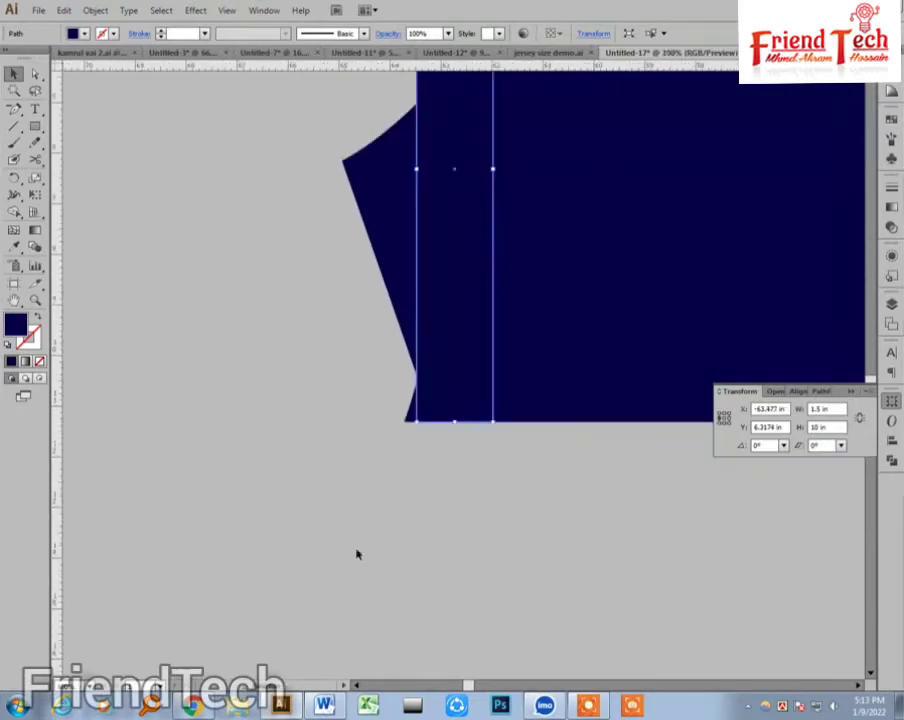
left_click_drag(371, 347, 363, 485)
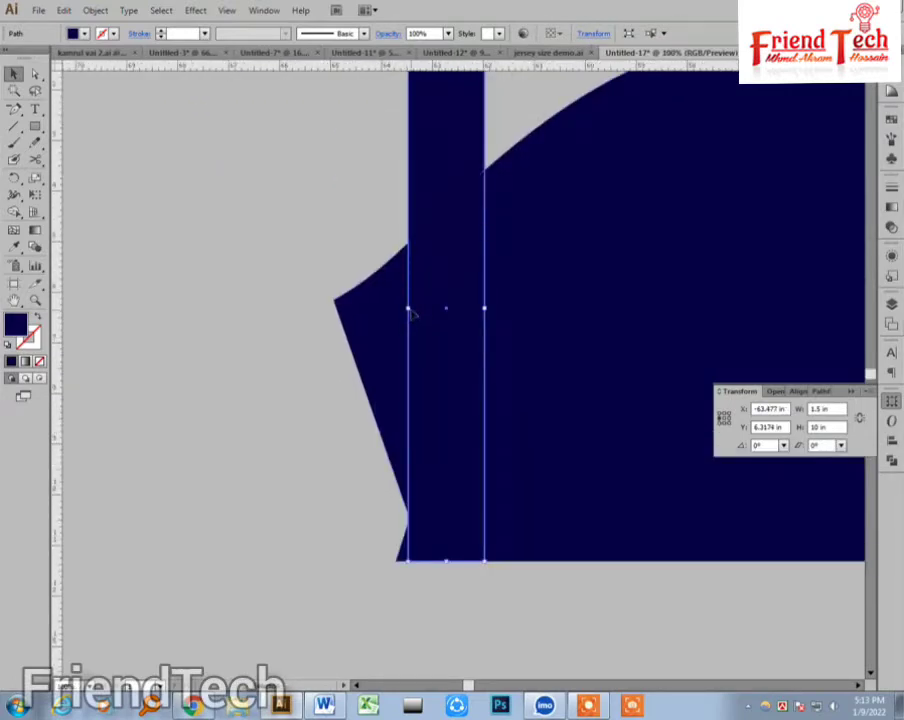
left_click_drag(409, 310, 324, 310)
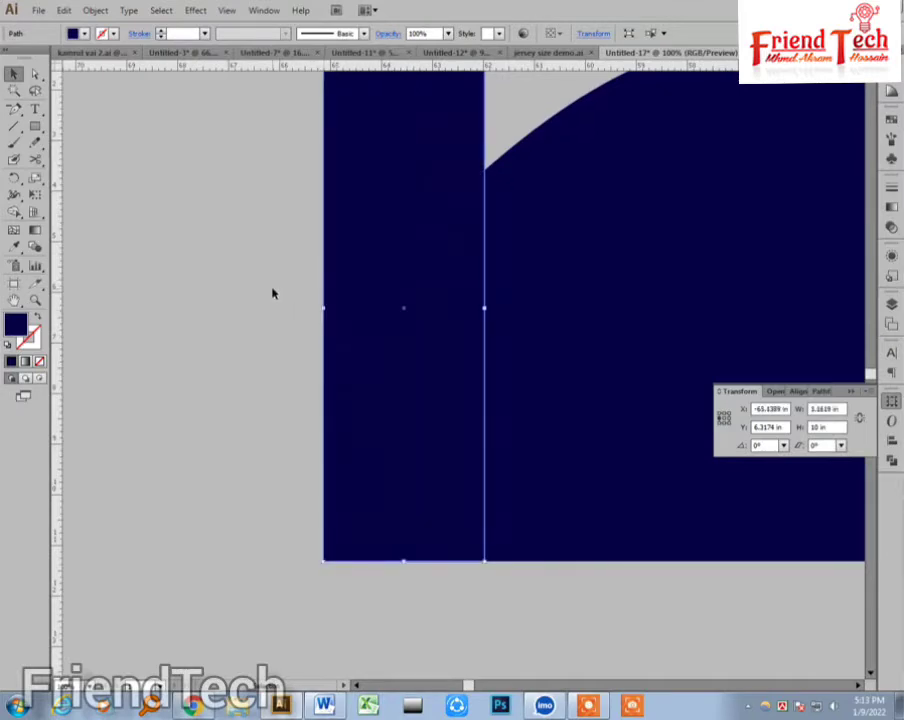
- Place a duplicate of the strip at the opposite end of the left sleeve
key("ctrl+minus")
key("ctrl+minus")
key("ctrl+minus")
scroll(150, 326, "right", 5)
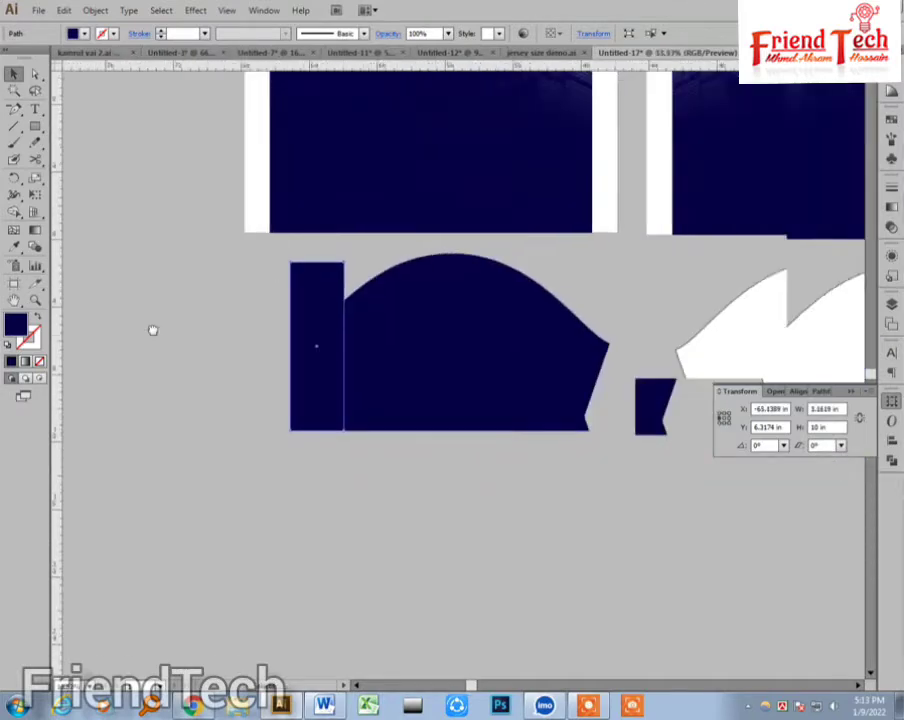
left_click_drag(183, 390, 443, 420)
- Show the original strip as an outline and bring its outer edge to the sleeve's outer corner, about 2.95 in wide
key("z")
left_click_drag(110, 300, 264, 410)
key("v")
key("shift+x")
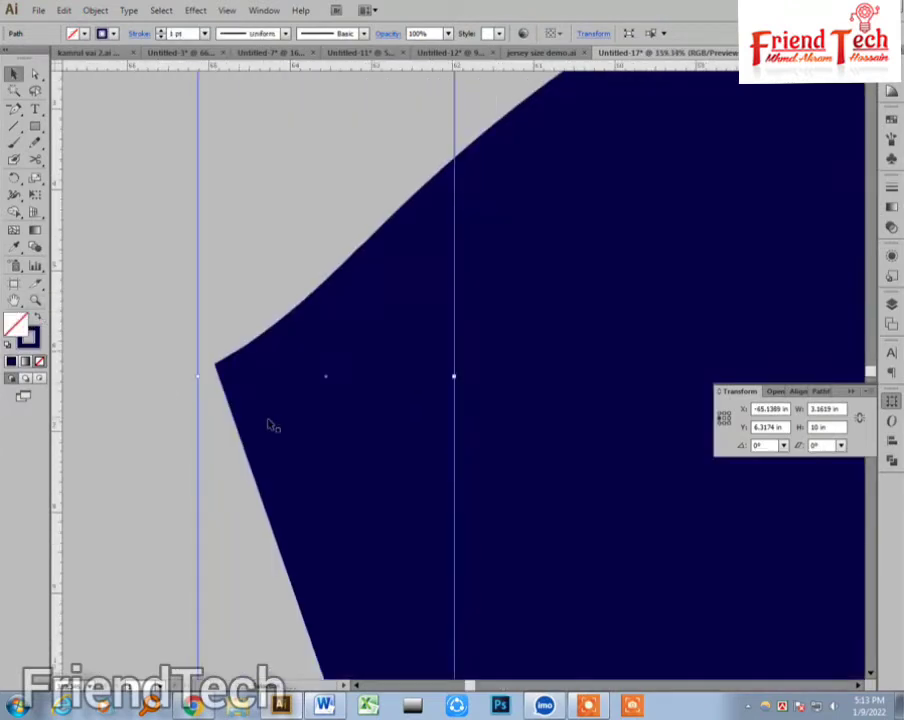
left_click_drag(199, 377, 213, 364)
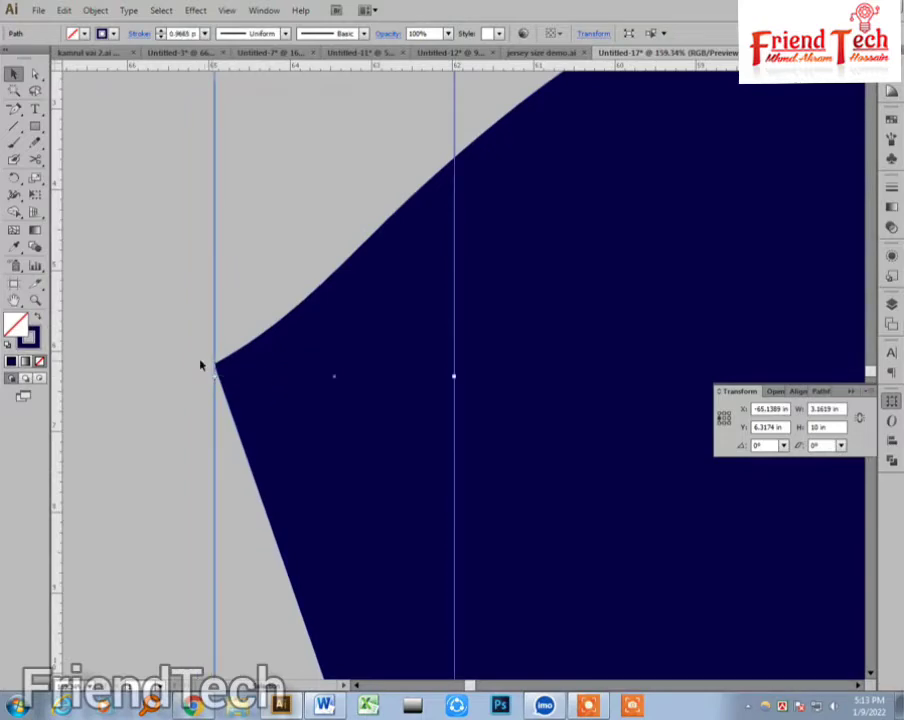
- Delete the duplicate strip at the opposite end of the left sleeve
key("ctrl+minus")
key("ctrl+minus")
key("ctrl+minus")
key("ctrl+minus")
key("ctrl+minus")
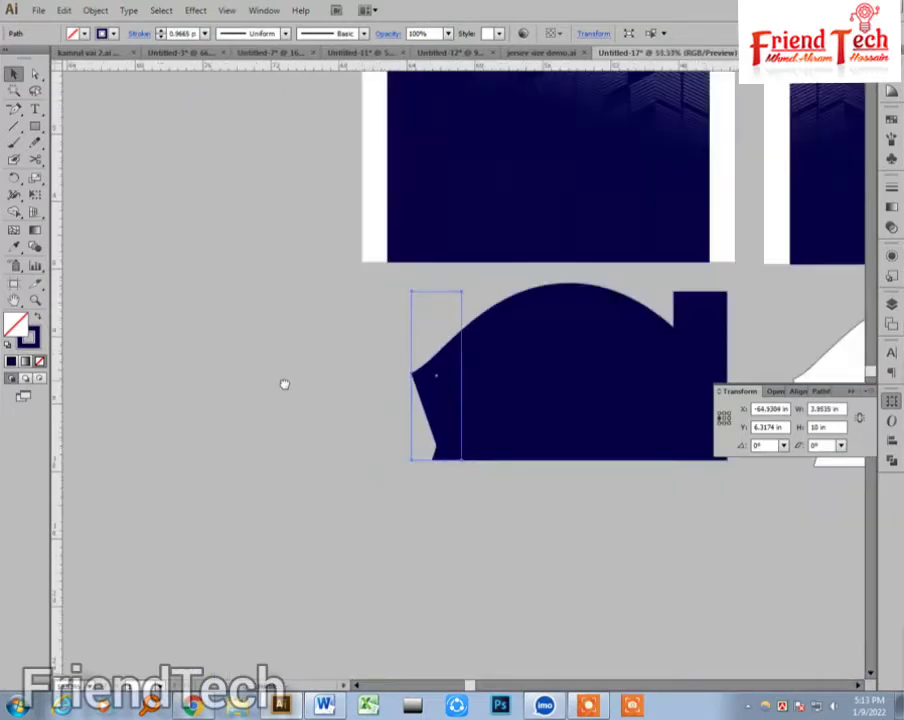
left_click_drag(499, 375, 284, 383)
left_click(466, 391)
key("Delete")
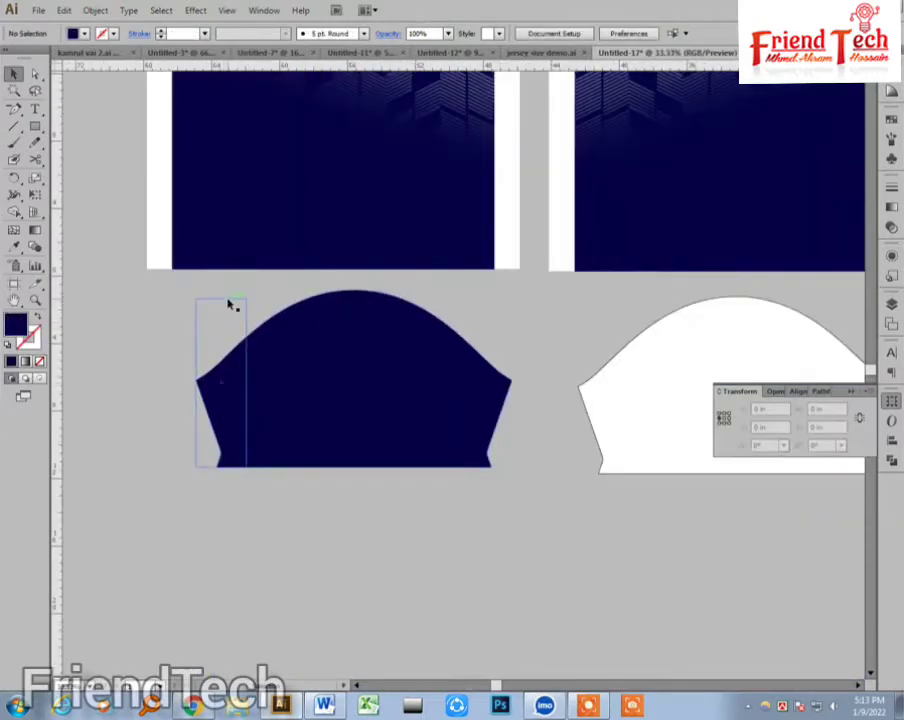
- Turn the remaining strip's outline back into a fill and colour it white from the jersey's side strip
left_click(228, 300)
left_click(37, 317)
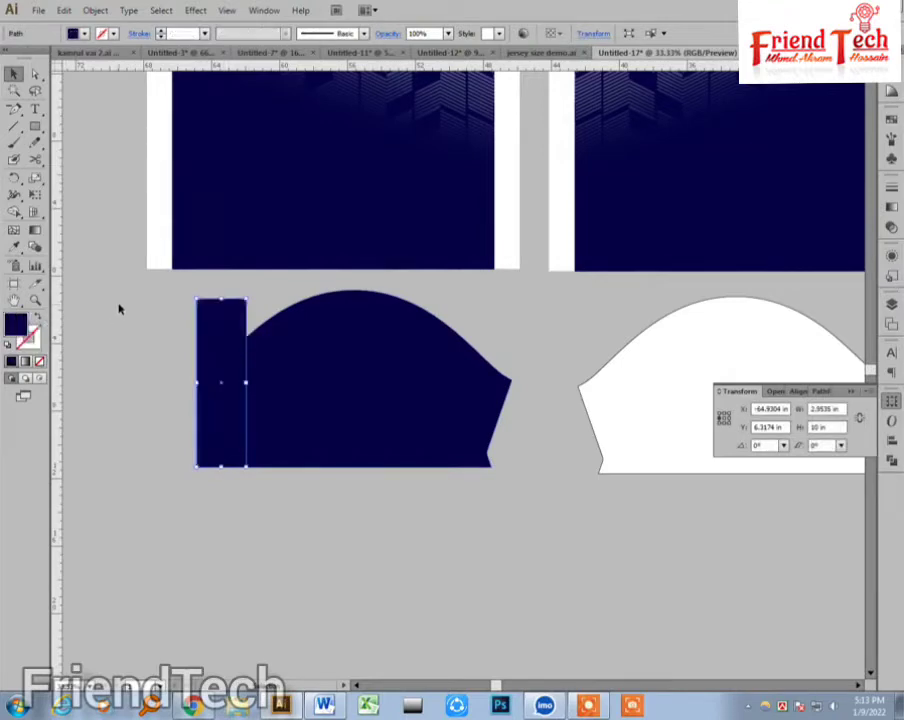
key("i")
left_click(165, 216)
- Place a copy of the white strip at the opposite end of the navy sleeve, level with the original
key("z")
left_click_drag(153, 293, 575, 525)
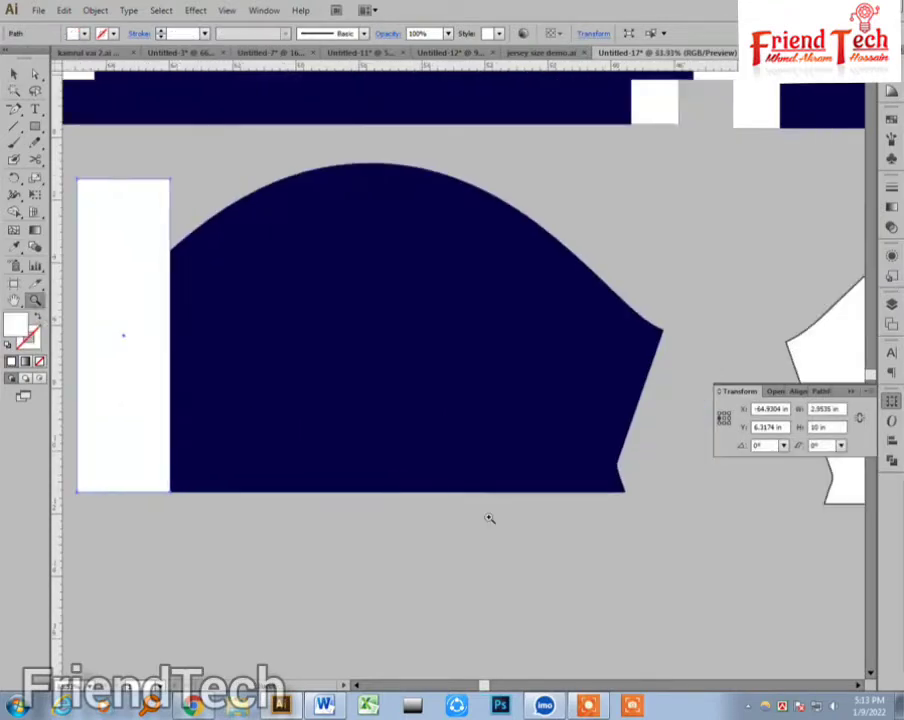
key("v")
left_click_drag(130, 420, 618, 472)
left_click(597, 559)
- Place a copy of the white strip over the second sleeve's near end, with its base on the hem
key("ctrl+minus")
key("ctrl+minus")
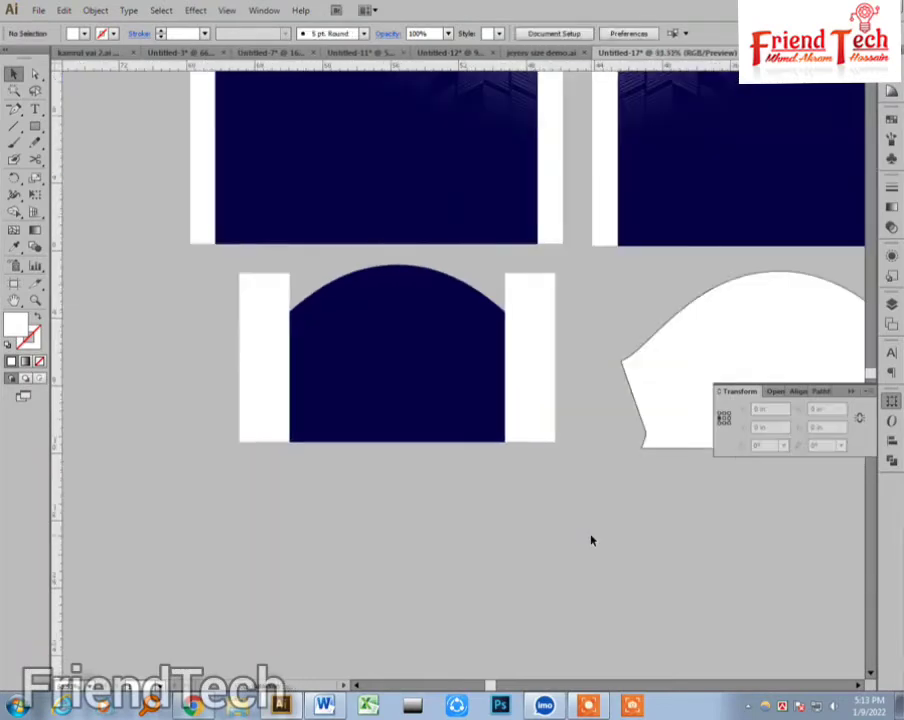
left_click_drag(564, 502, 242, 532)
left_click_drag(203, 455, 329, 496)
left_click_drag(252, 319, 452, 529)
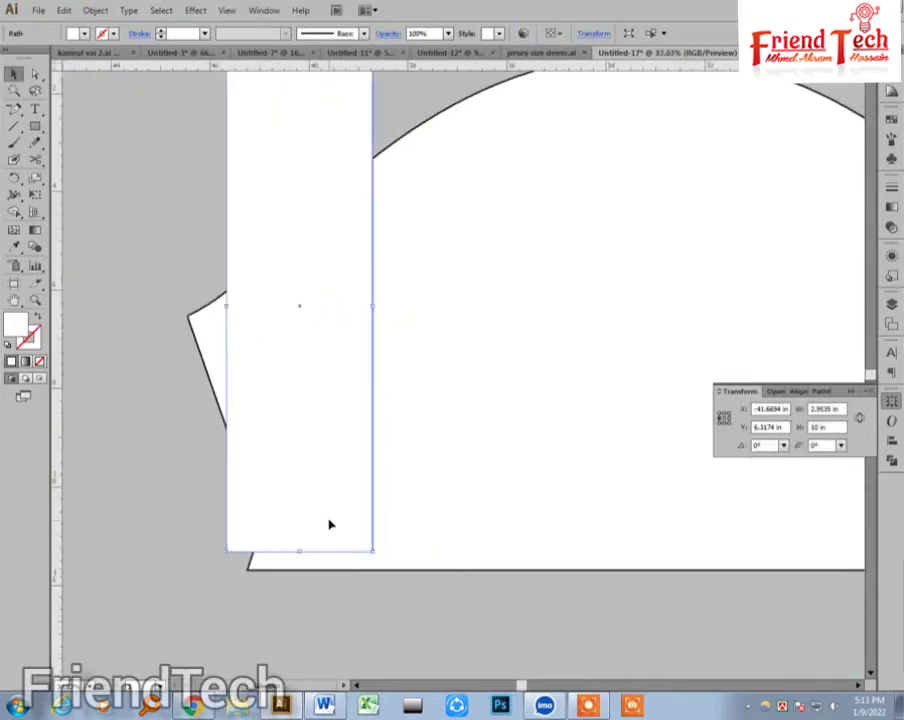
left_click_drag(318, 502, 323, 520)
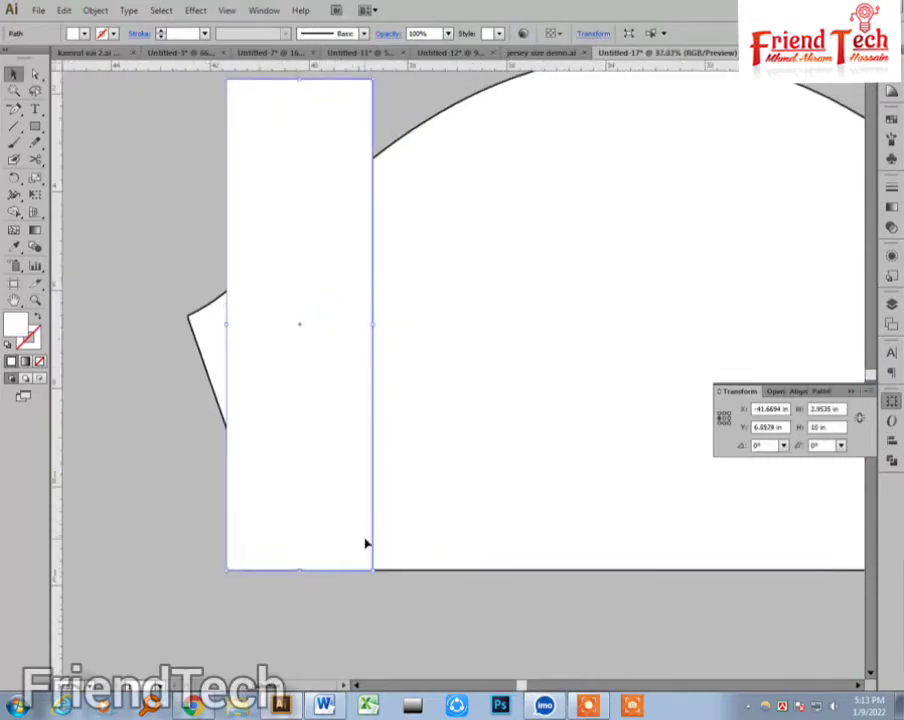
- Nudge the copied strip outward until its outer edge meets the second sleeve's outer corner
key("Left")
key("Left")
key("Left")
key("Left")
key("Left")
key("Left")
key("Left")
key("Left")
key("Left")
key("Left")
key("Left")
key("Left")
key("Left")
key("Left")
key("Left")
key("Left")
key("Left")
key("Left")
key("Left")
key("Left")
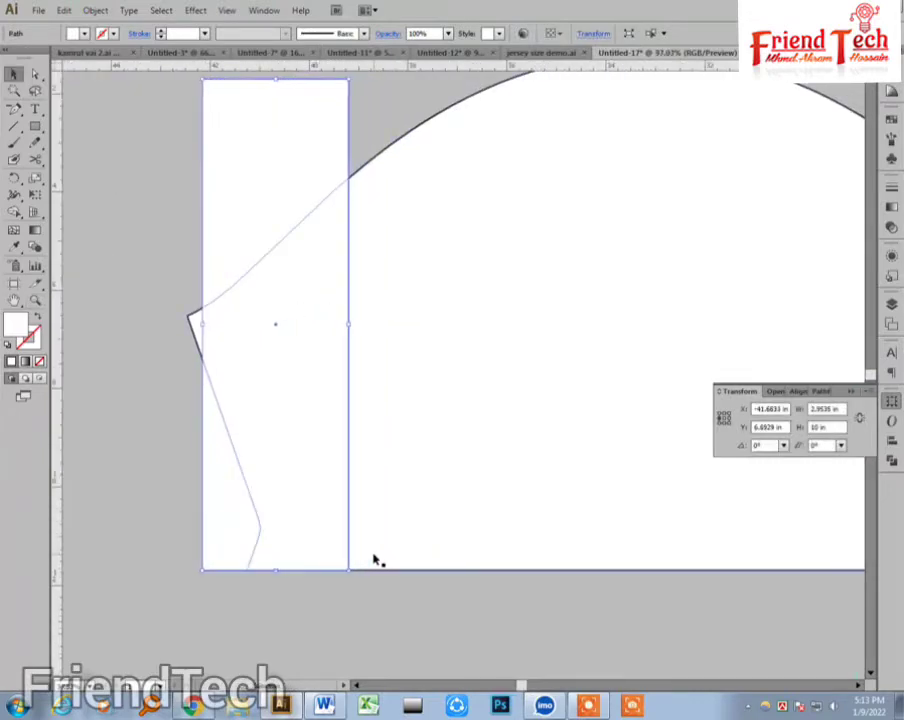
key("Left")
key("Left")
key("Left")
key("Left")
key("Left")
key("Left")
key("Left")
key("Left")
key("Left")
key("Left")
key("Left")
key("Left")
key("Left")
key("Left")
key("Left")
key("Left")
key("Left")
key("Left")
key("Left")
key("Left")
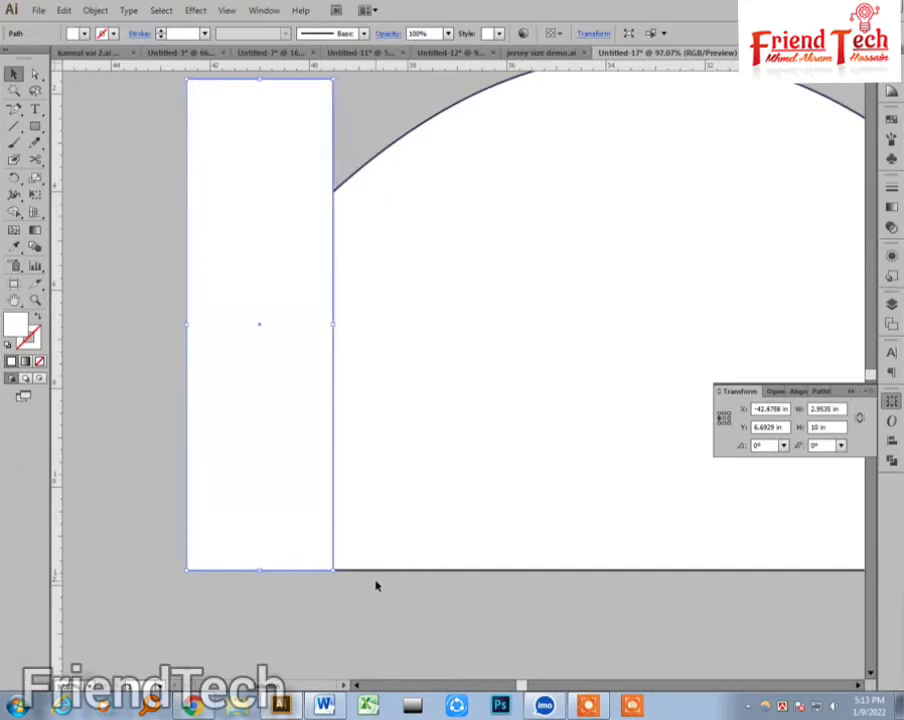
left_click(376, 585)
key("ctrl+minus")
key("ctrl+minus")
key("ctrl+minus")
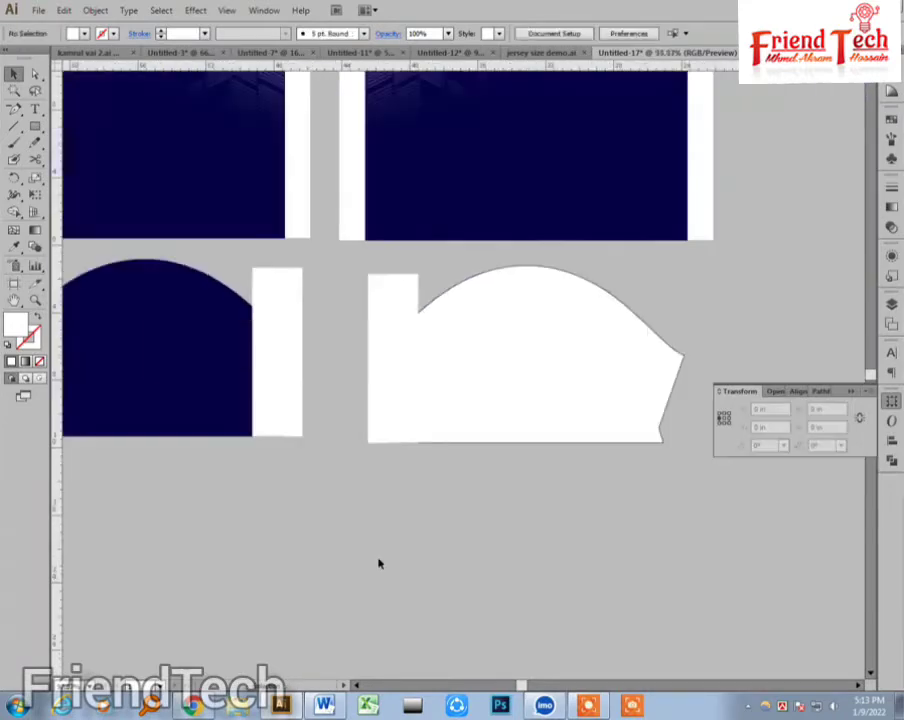
- Recolour the second sleeve's strip to the first sleeve's navy and place a copy at the sleeve's opposite end
left_click(359, 476)
key("i")
left_click(170, 430)
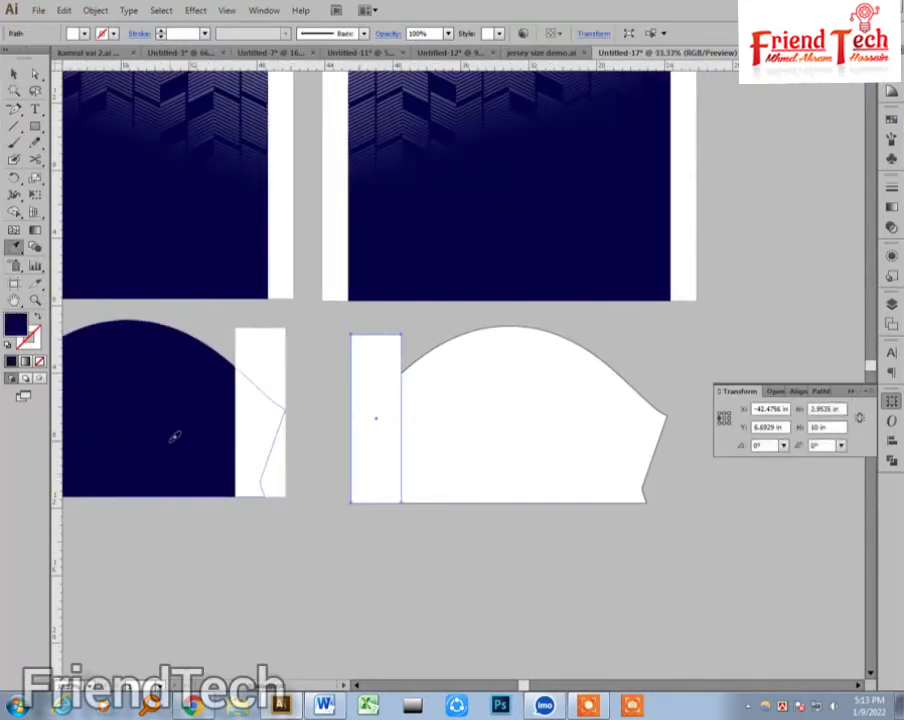
left_click_drag(449, 574, 340, 520)
left_click_drag(290, 476, 570, 541)
left_click(567, 555)
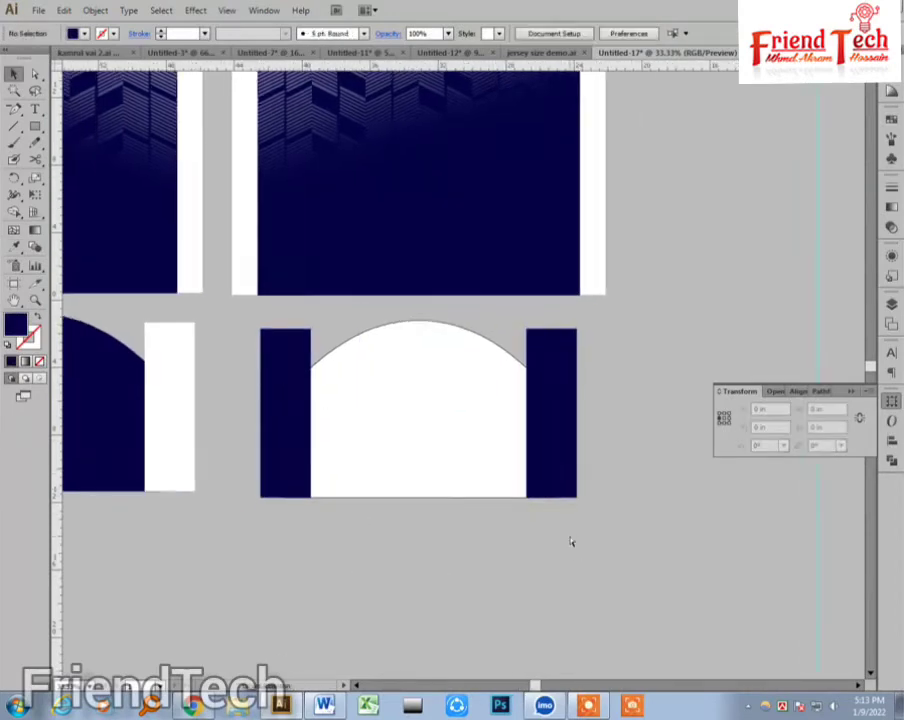
- Remove the stroke from the white second sleeve shape
key("ctrl+minus")
left_click(479, 461)
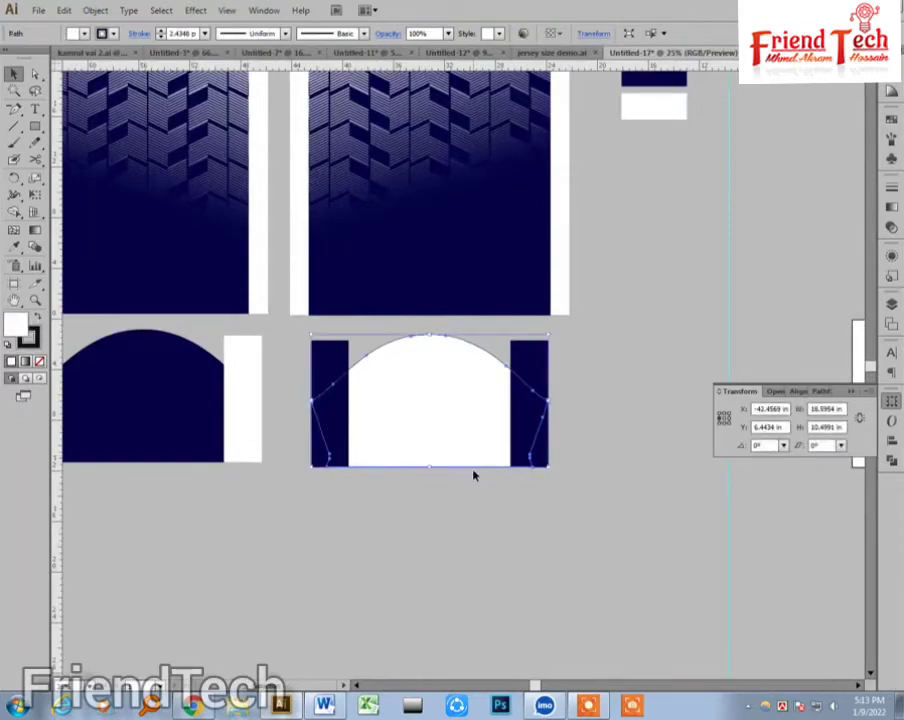
key("ctrl+shift+]")
left_click(34, 342)
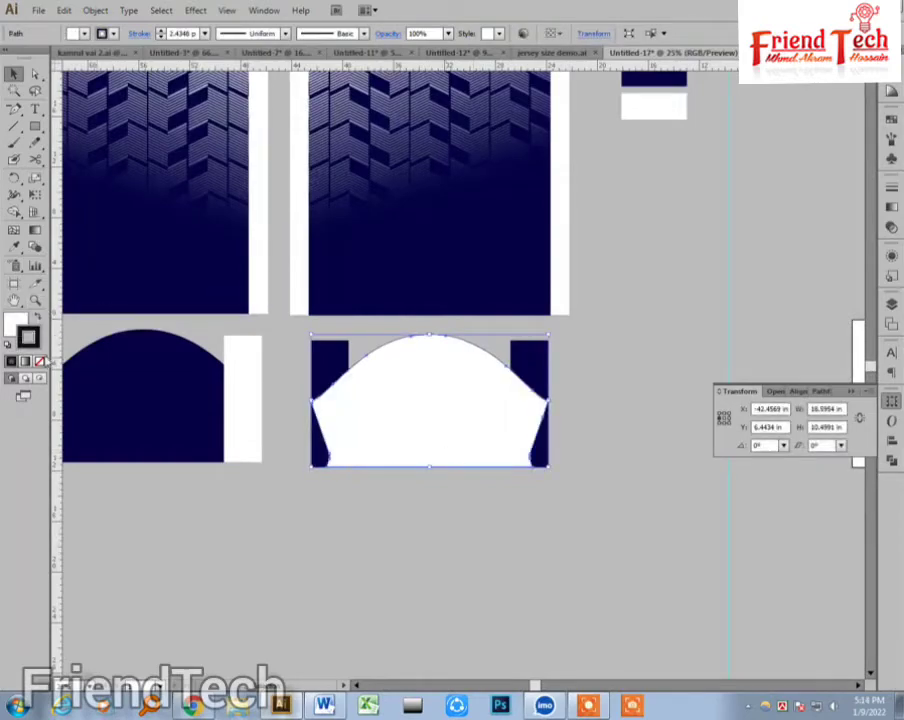
left_click(40, 361)
key("ctrl+z")
key("ctrl+z")
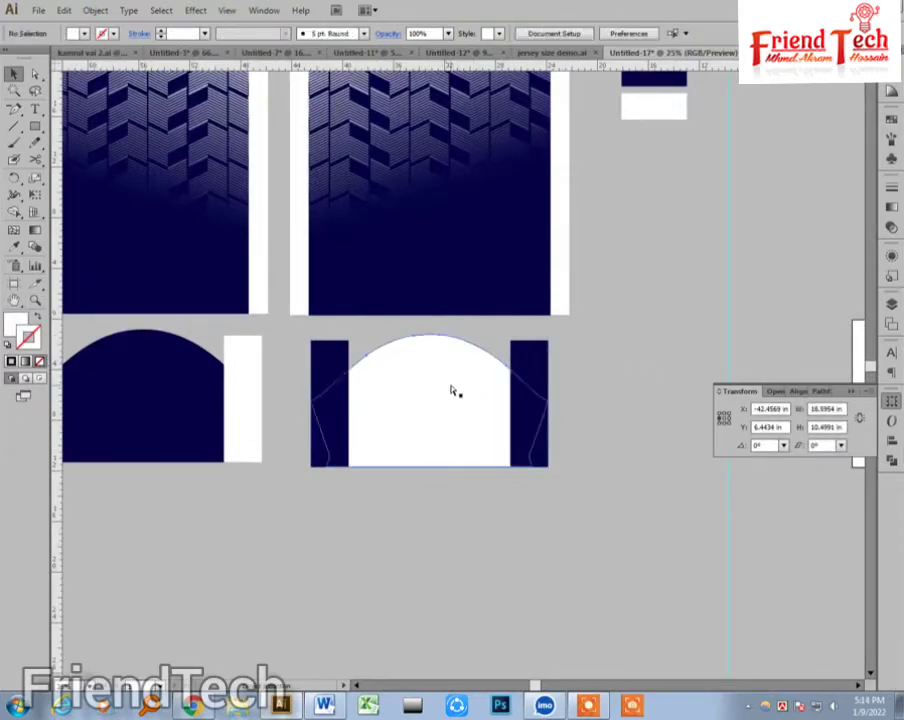
left_click(42, 362)
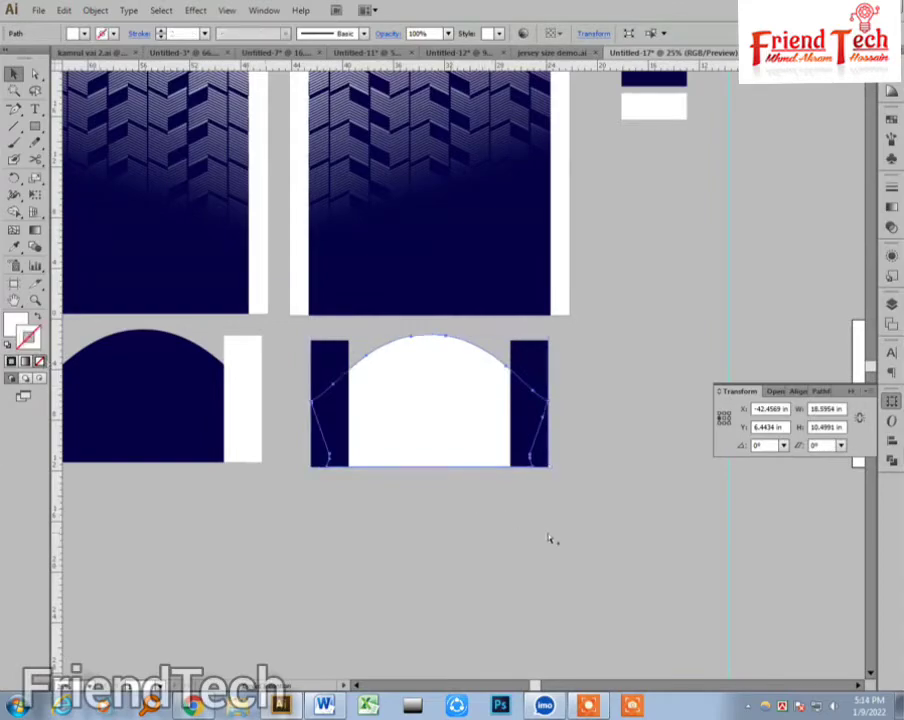
- Bring the white sleeve to the front and clip it and its navy strips to the sleeve's outline
key("ctrl+shift+bracketright")
left_click_drag(574, 372, 309, 470)
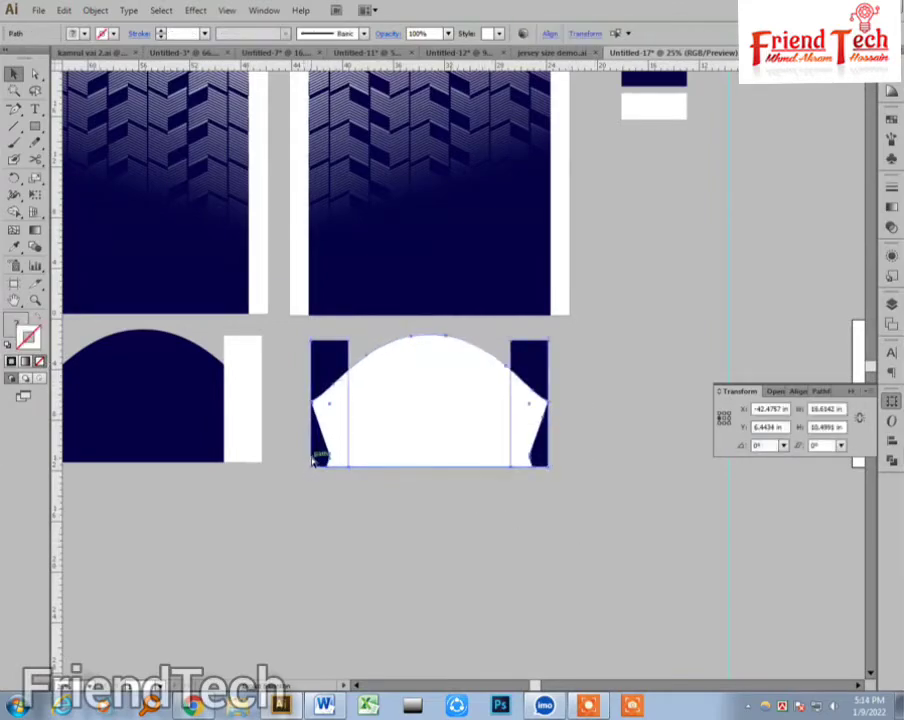
key("ctrl+7")
left_click(416, 509)
- Bring the navy sleeve to the front and clip it and its white strips to the sleeve's outline
left_click_drag(384, 487, 551, 485)
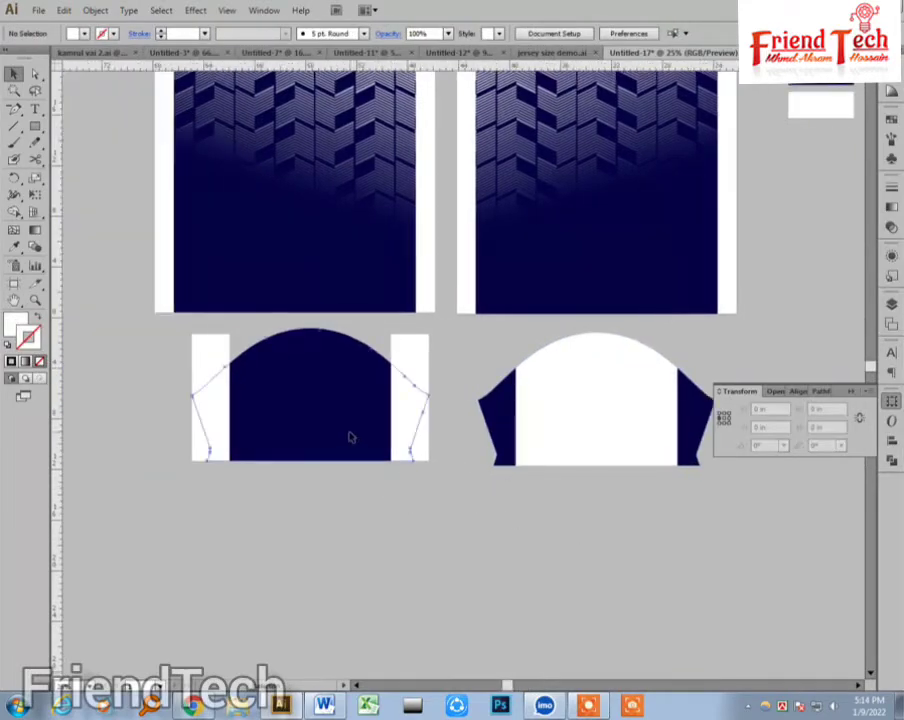
left_click(350, 437)
key("ctrl+shift+bracketright")
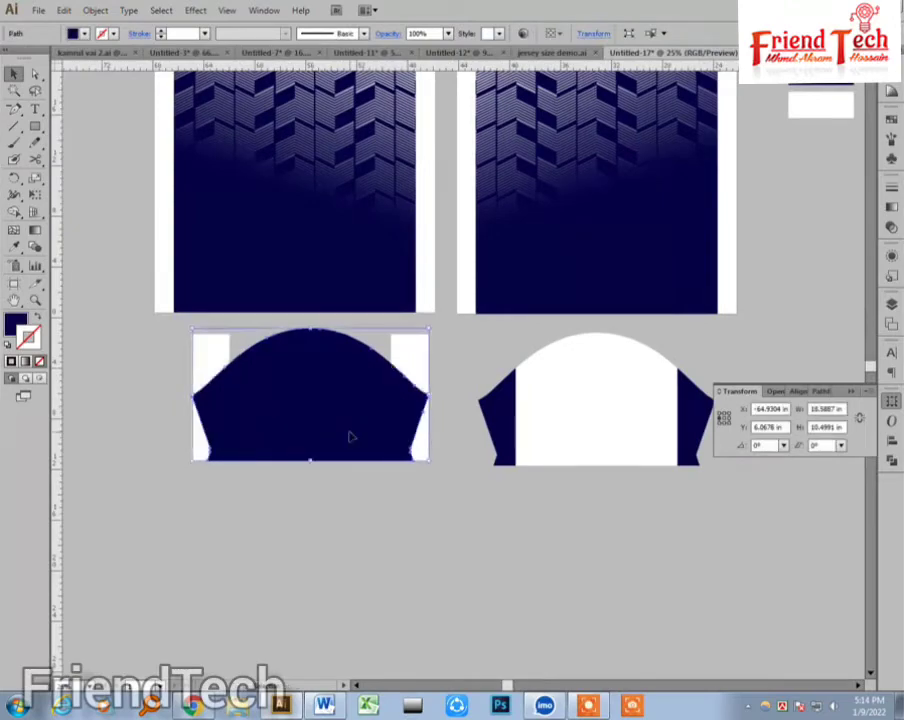
left_click_drag(440, 356, 136, 490)
key("ctrl+7")
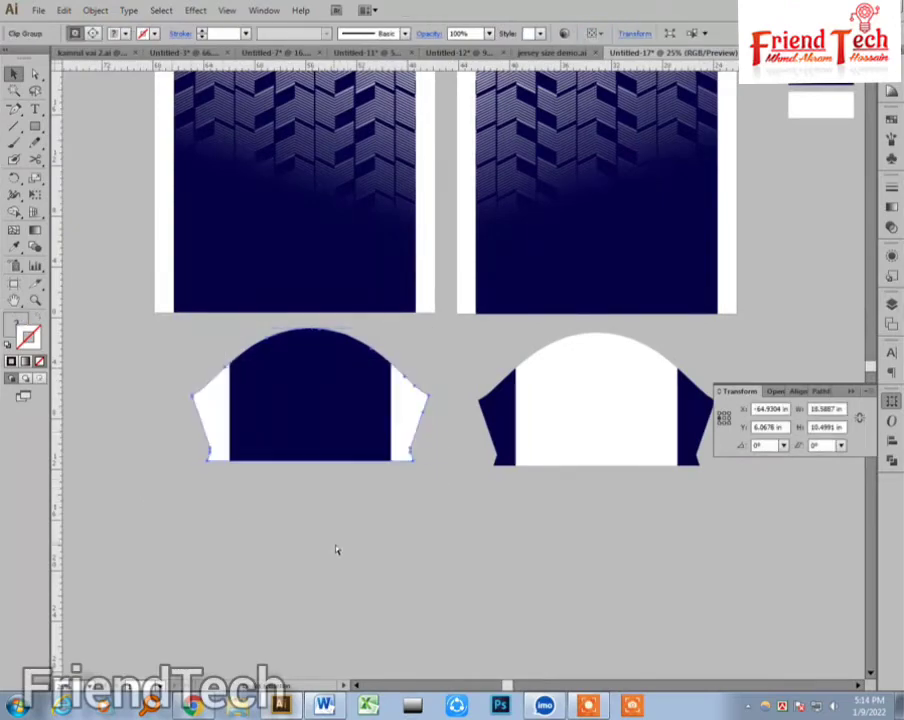
left_click(340, 542)
key("ctrl+minus")
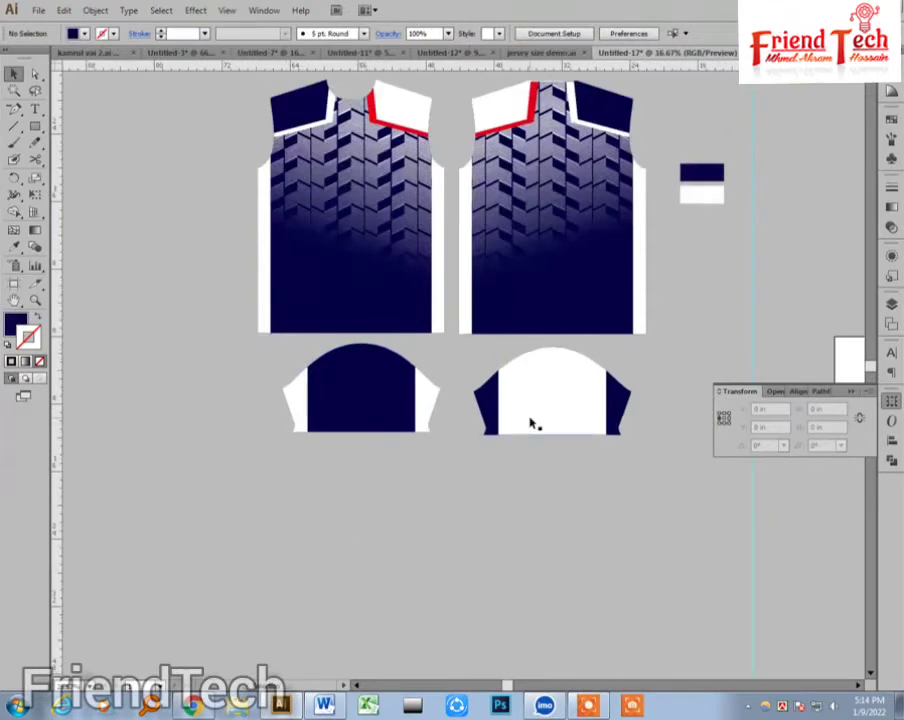
left_click_drag(498, 492, 382, 519)
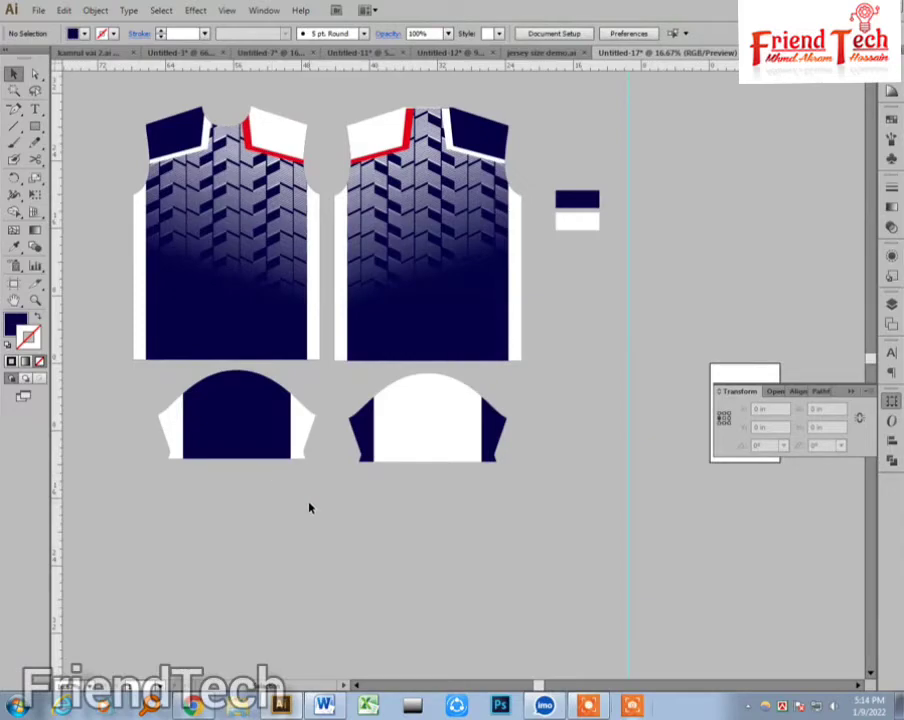
left_click_drag(333, 478, 338, 497)
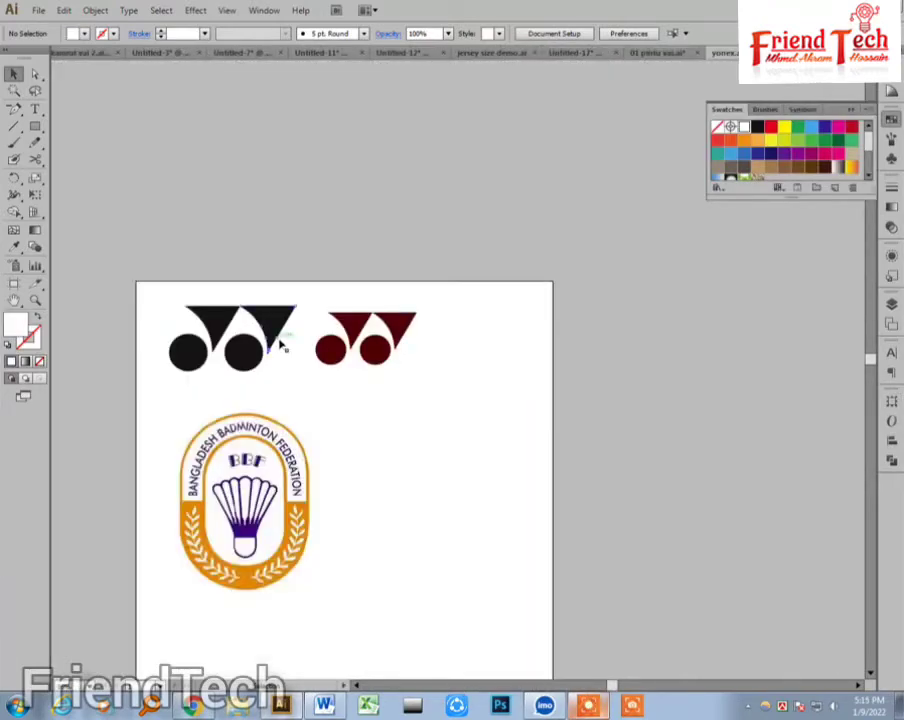
- Group the black Yonex logo's shapes in the yonex document and bring a copy into Untitled-17
left_click(262, 333)
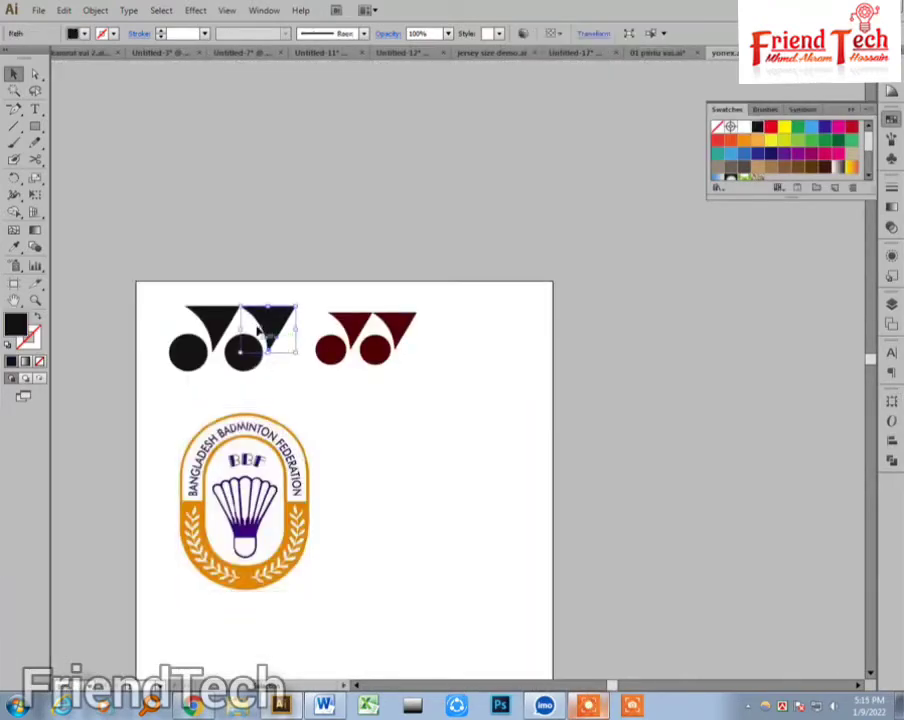
left_click_drag(168, 288, 286, 375)
key("ctrl+g")
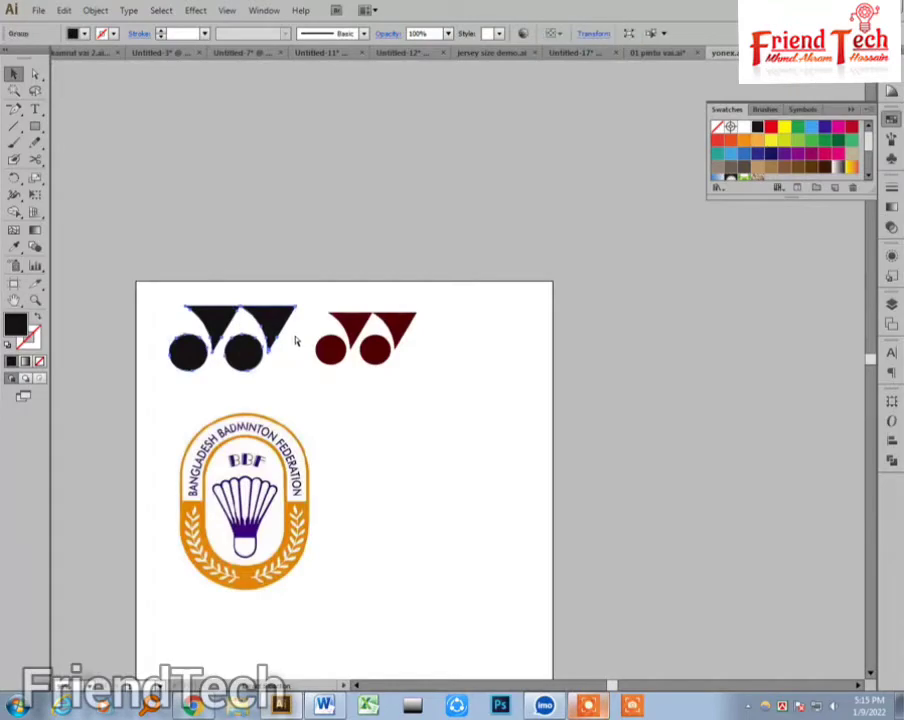
left_click(412, 52)
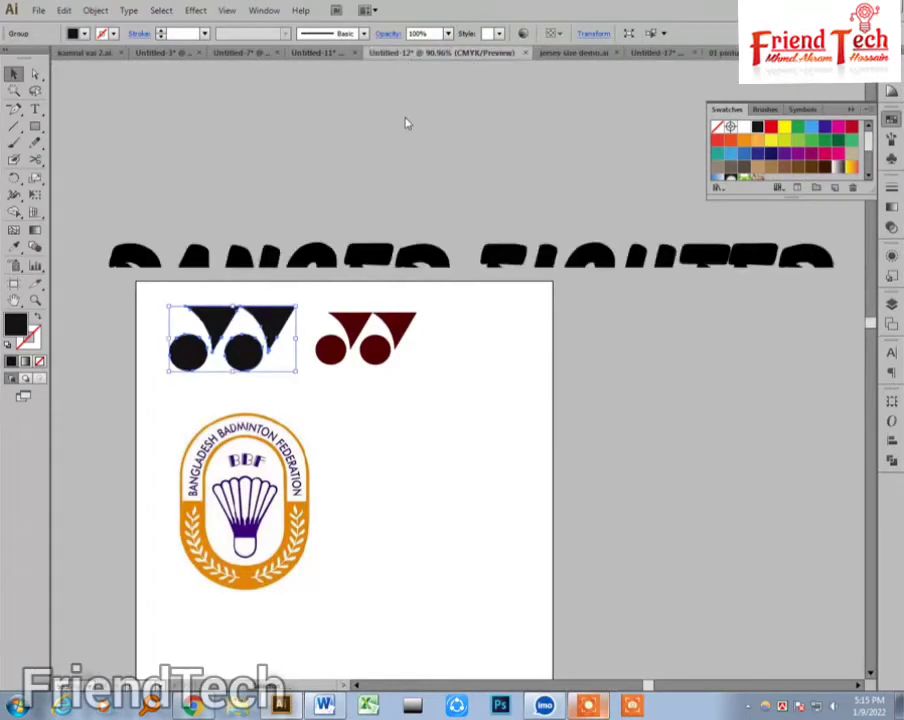
left_click(604, 54)
left_click(645, 55)
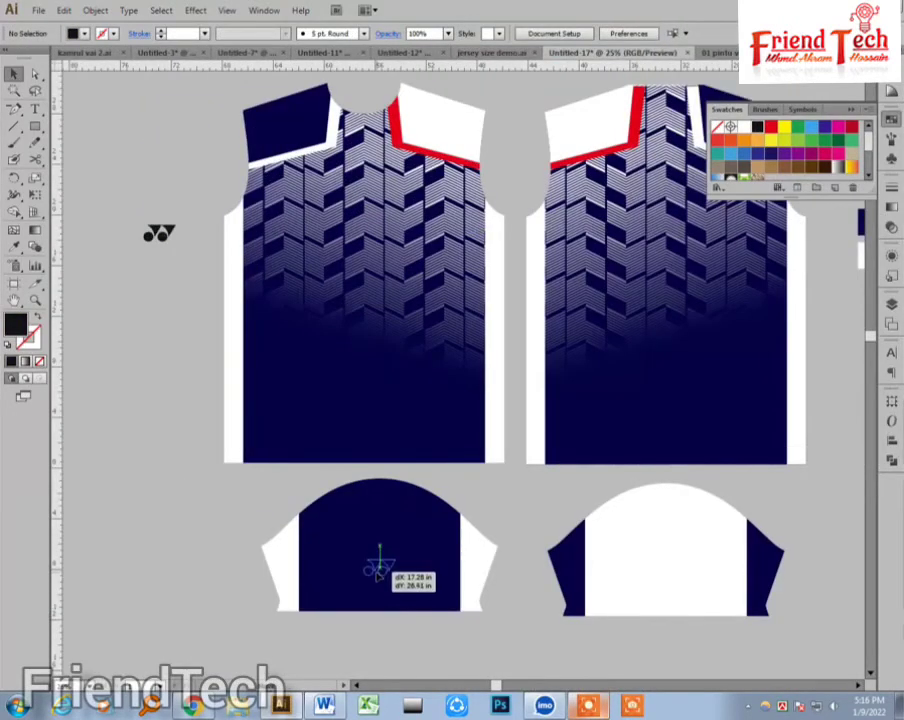
- Position the Yonex logo in the lower middle of the navy sleeve and colour it white
left_click_drag(370, 552, 376, 512)
mouse_move(305, 537)
left_mouse_down()
mouse_move(464, 600)
mouse_move(504, 600)
left_mouse_up()
key("i")
left_click(759, 360)
key("v")
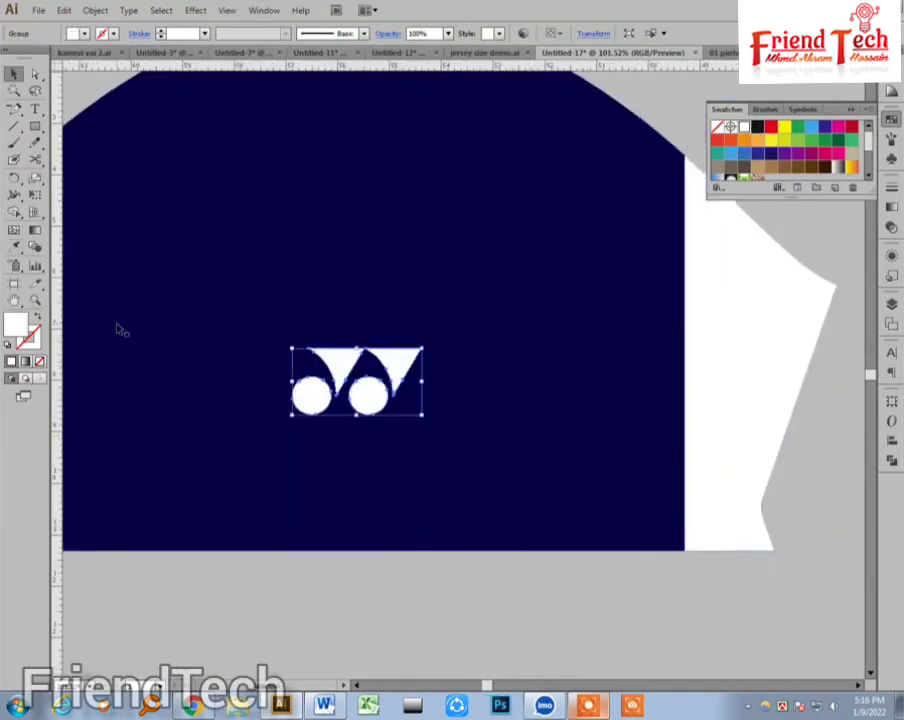
- Centre the white logo horizontally on the navy sleeve
left_click(891, 400)
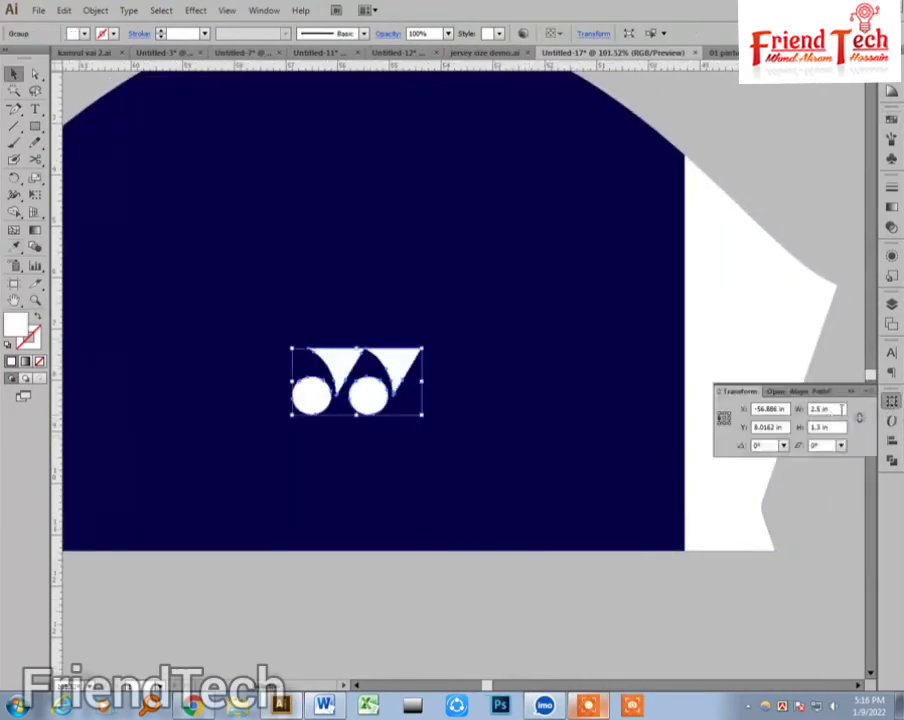
left_click(324, 578)
left_click(405, 276)
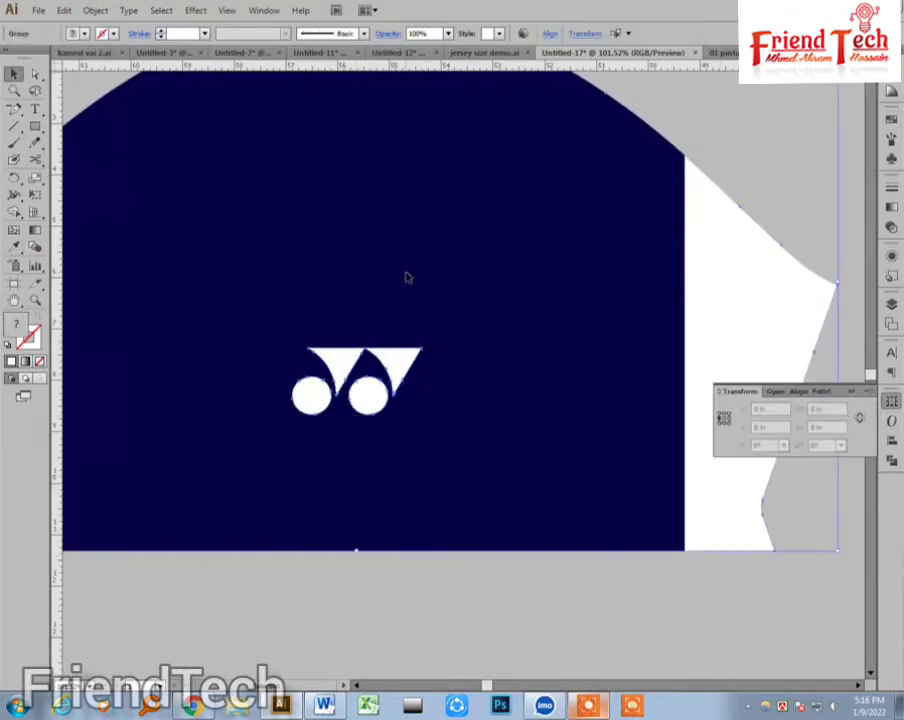
left_click(787, 391)
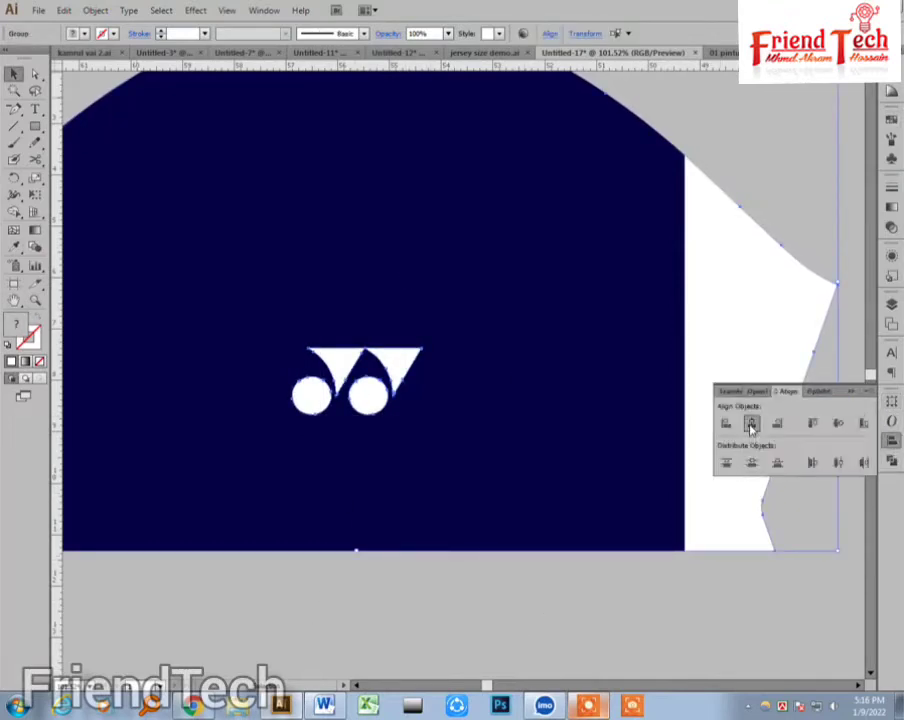
left_click(586, 606)
- Copy the Bangladesh Badminton Federation badge from the yonex document into Untitled-17
key("ctrl+minus")
key("ctrl+minus")
key("ctrl+minus")
key("ctrl+minus")
key("ctrl+minus")
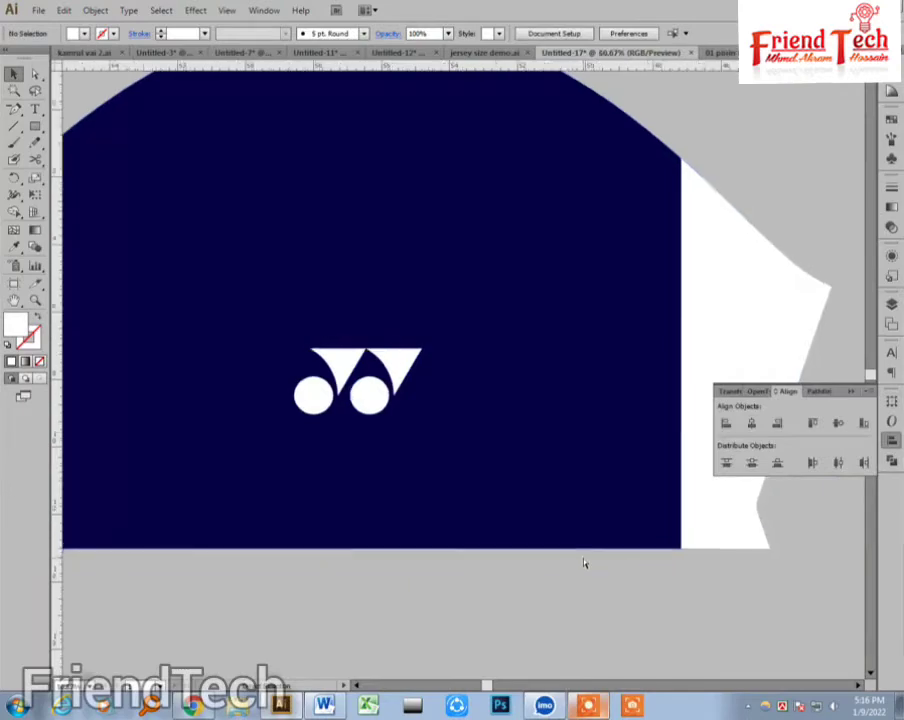
left_click_drag(548, 353, 407, 546)
left_click(803, 52)
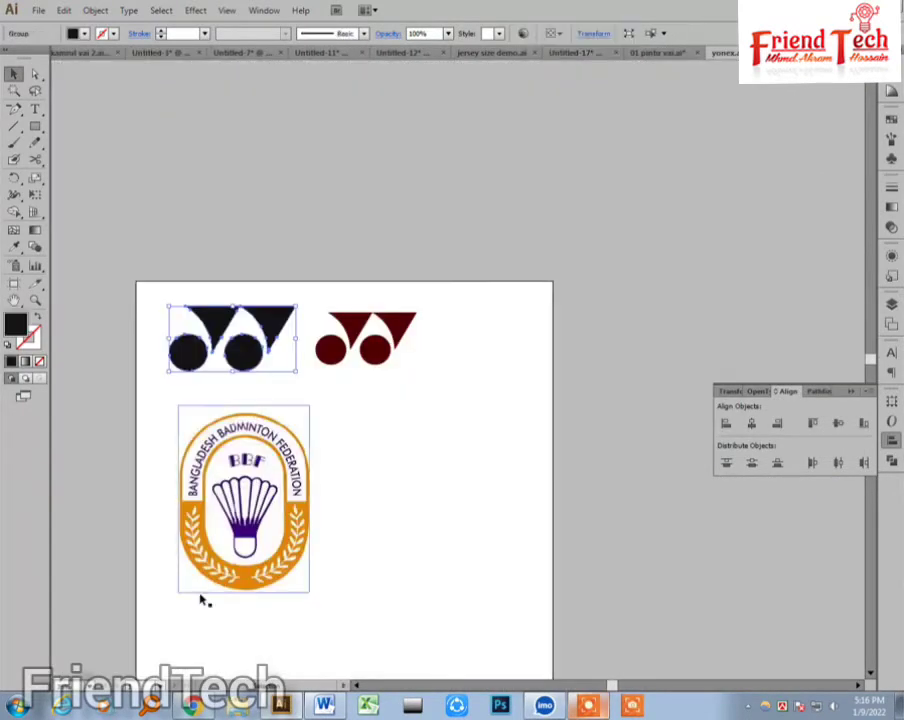
left_click(226, 573)
key("ctrl+c")
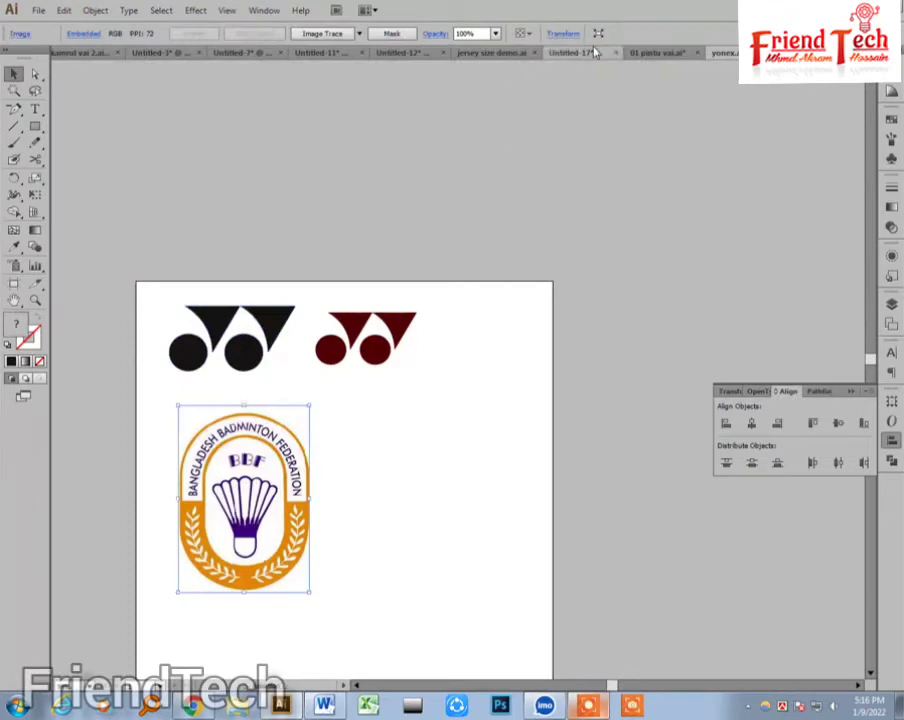
left_click(577, 52)
key("ctrl+v")
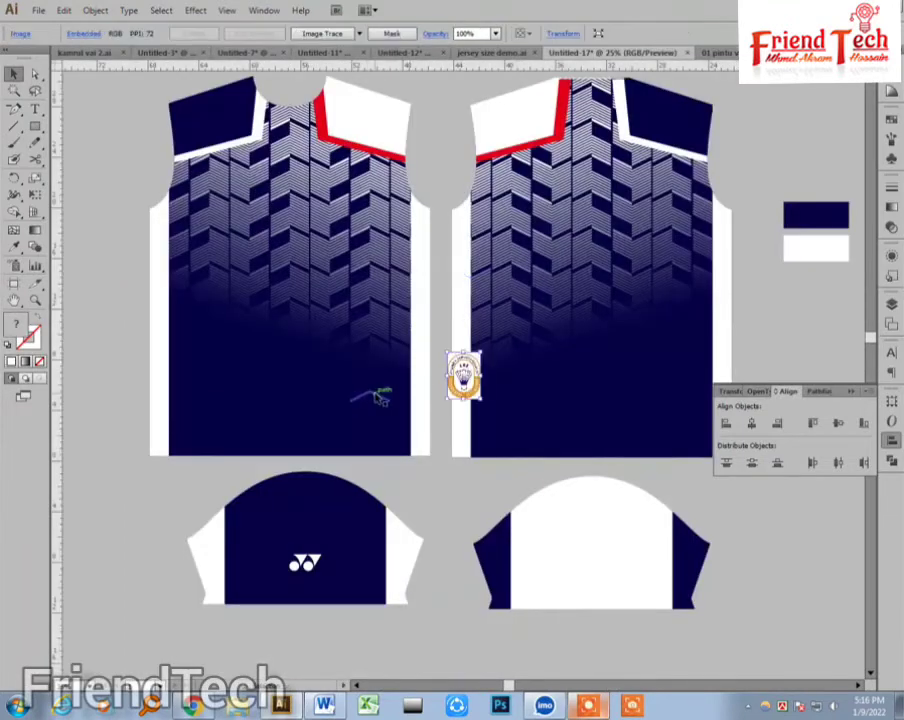
- Scale the badge proportionally to a height of 3 in and move it onto the jersey front's chest
left_click(892, 400)
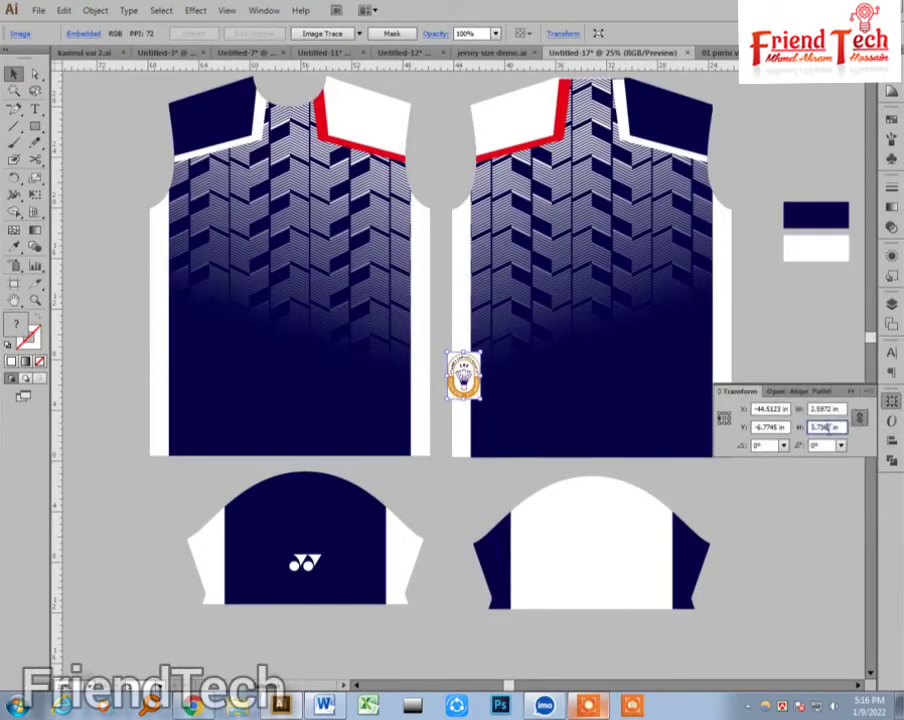
type("3")
key("Return")
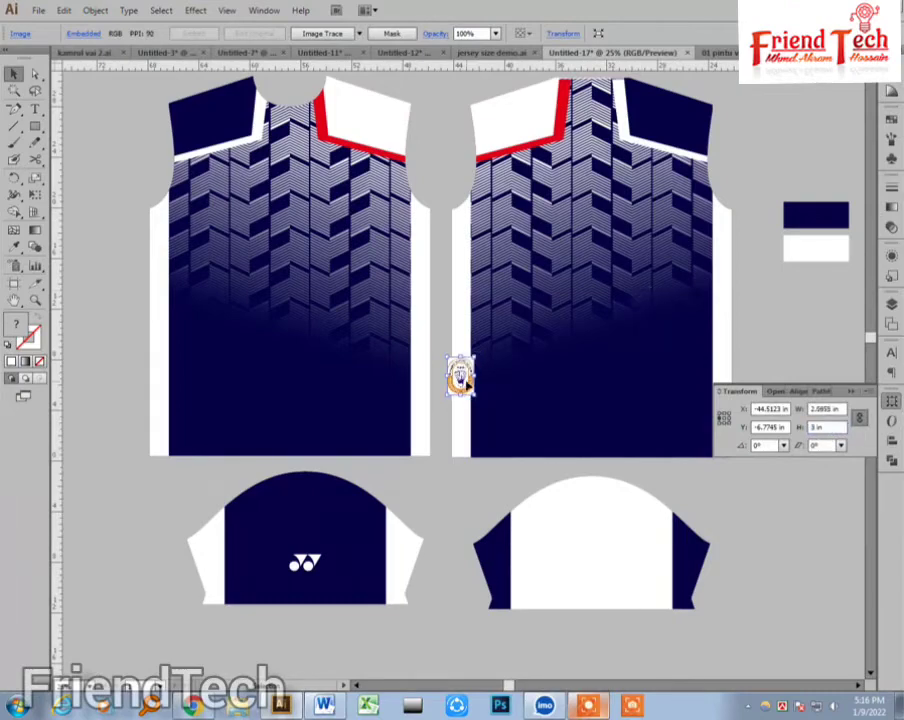
left_click_drag(467, 382, 338, 222)
left_click(422, 162)
- Create a 1.5 by 7 in rectangle as a spacing guide and place it over the middle of the front neckline
key("z")
left_click_drag(204, 102, 407, 367)
key("m")
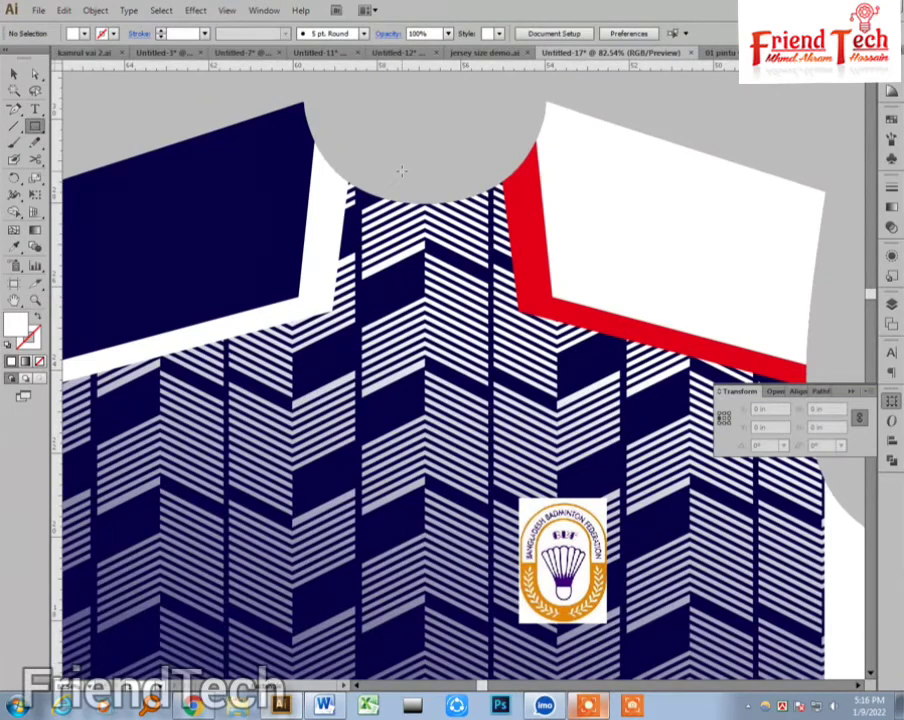
left_click(401, 171)
key("Tab")
type("7")
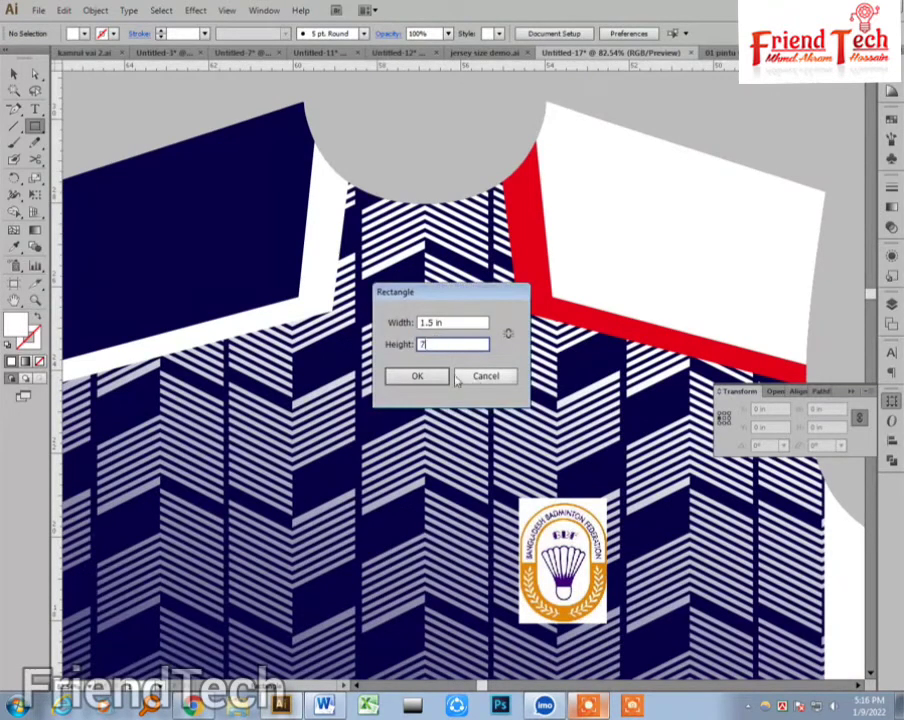
left_click(434, 376)
key("v")
left_click_drag(437, 358, 425, 295)
left_click_drag(438, 313, 384, 287)
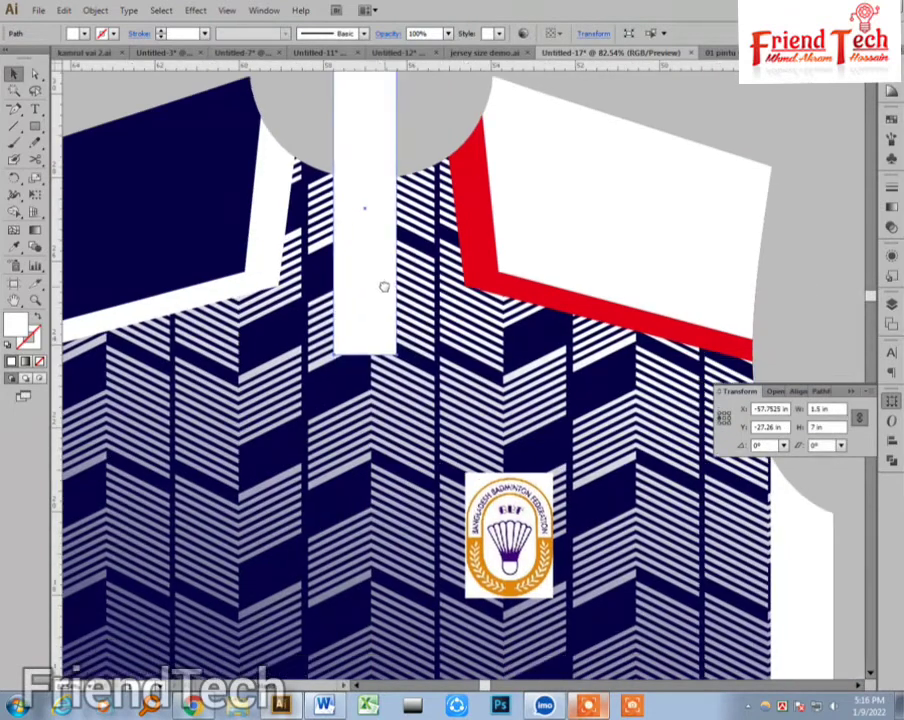
- Move the badge up beside the guide rectangle's lower end, just below the neckline, and delete the rectangle
left_click_drag(523, 537, 461, 384)
left_click(356, 144)
key("Delete")
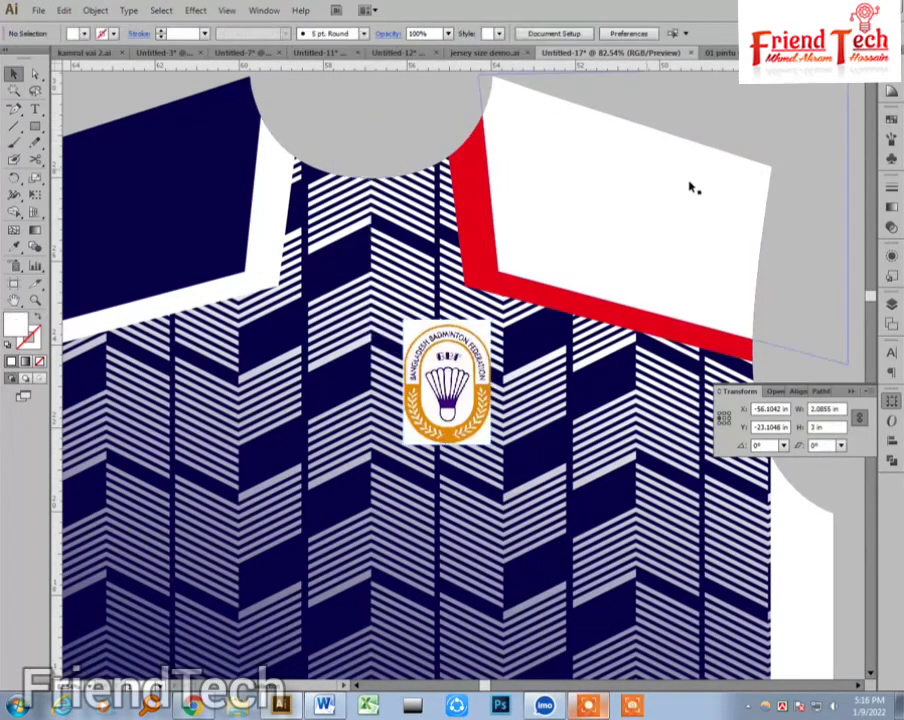
- Shift the badge slightly outward beneath the white shoulder panel, keeping its height on the chest
key("ctrl+minus")
key("ctrl+minus")
key("ctrl+minus")
key("ctrl+minus")
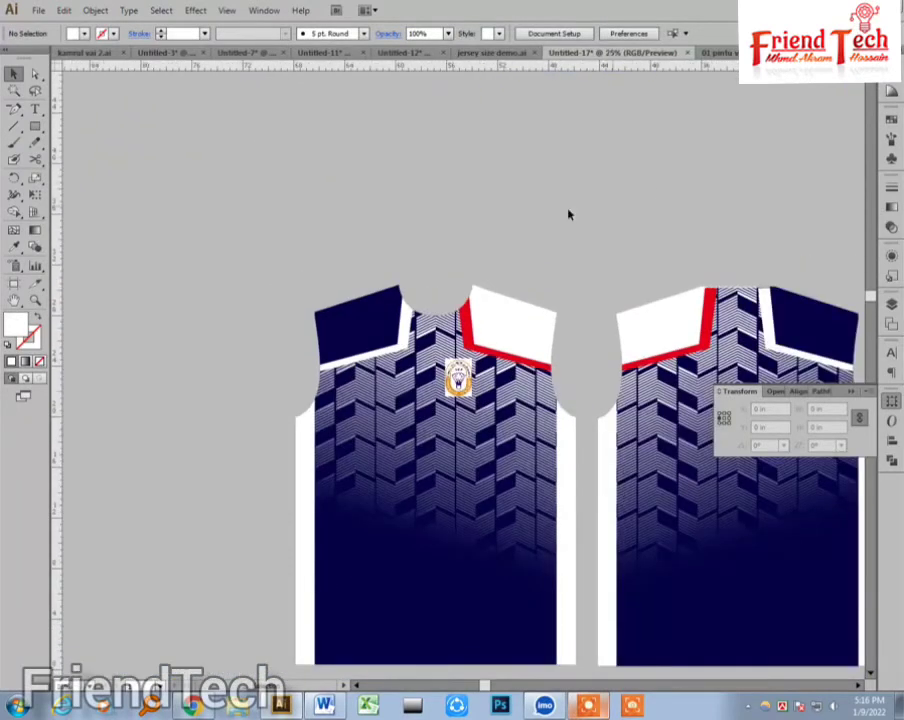
left_click_drag(551, 223, 445, 158)
key("ctrl+minus")
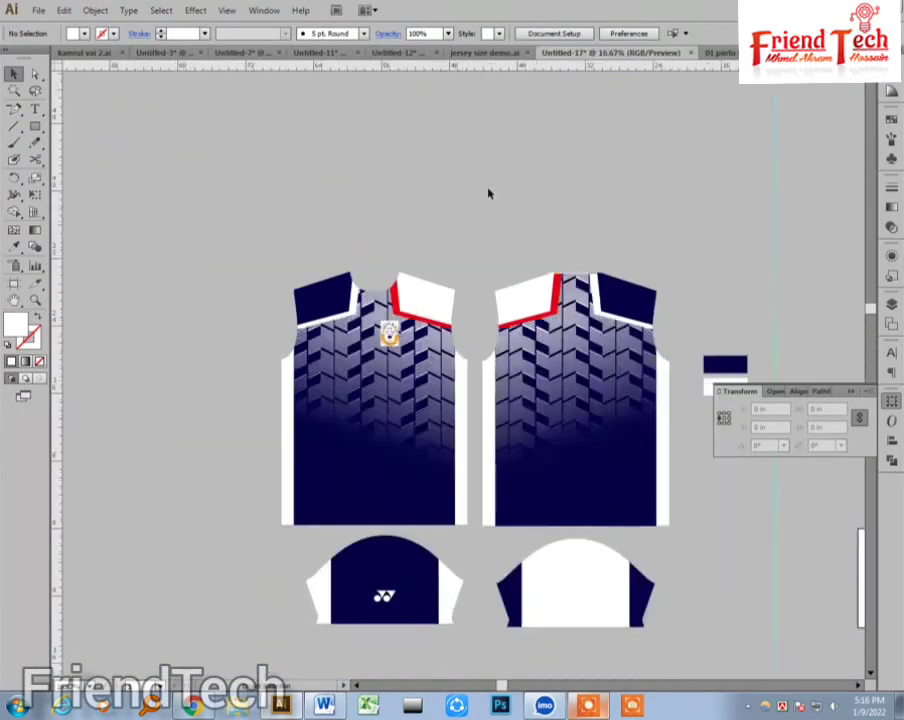
left_click_drag(478, 202, 401, 193)
left_click_drag(249, 236, 388, 354)
left_click_drag(388, 354, 286, 268)
left_click_drag(336, 376, 388, 376)
left_click(765, 269)
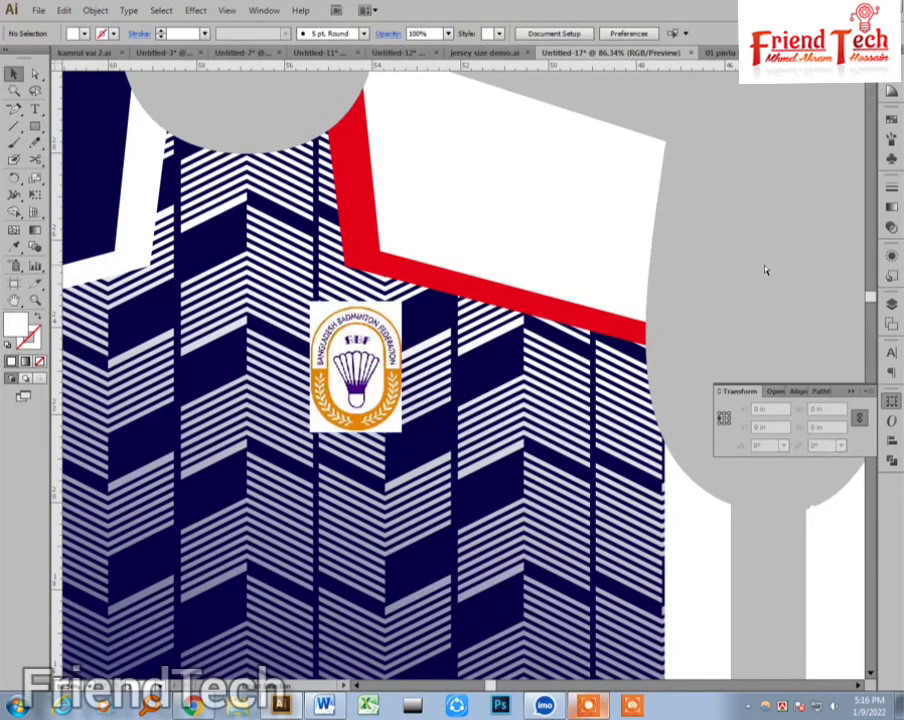
key("ctrl+minus")
key("ctrl+minus")
key("ctrl+minus")
key("ctrl+minus")
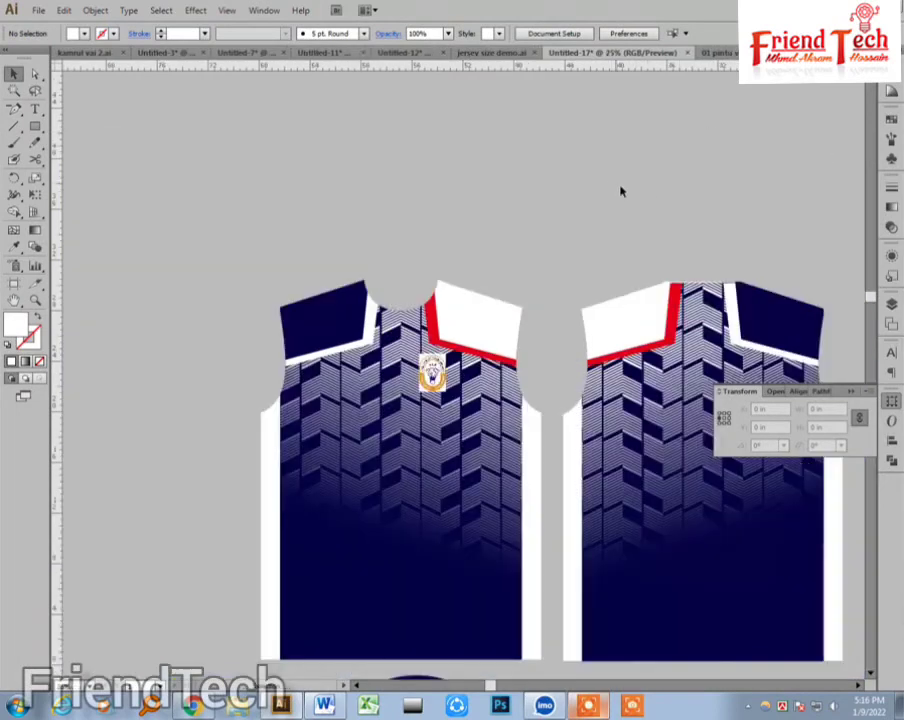
- Add the player's name as a 262.5 pt text object and place it on the jersey back below the shoulder panels
left_click_drag(647, 198, 527, 135)
left_click(853, 391)
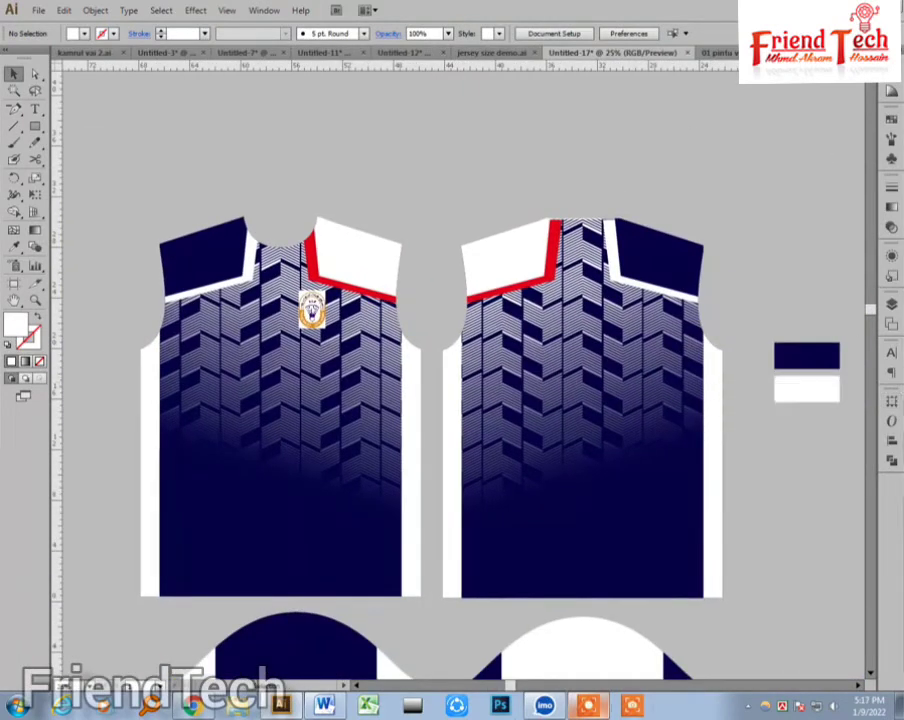
left_click_drag(507, 475, 492, 313)
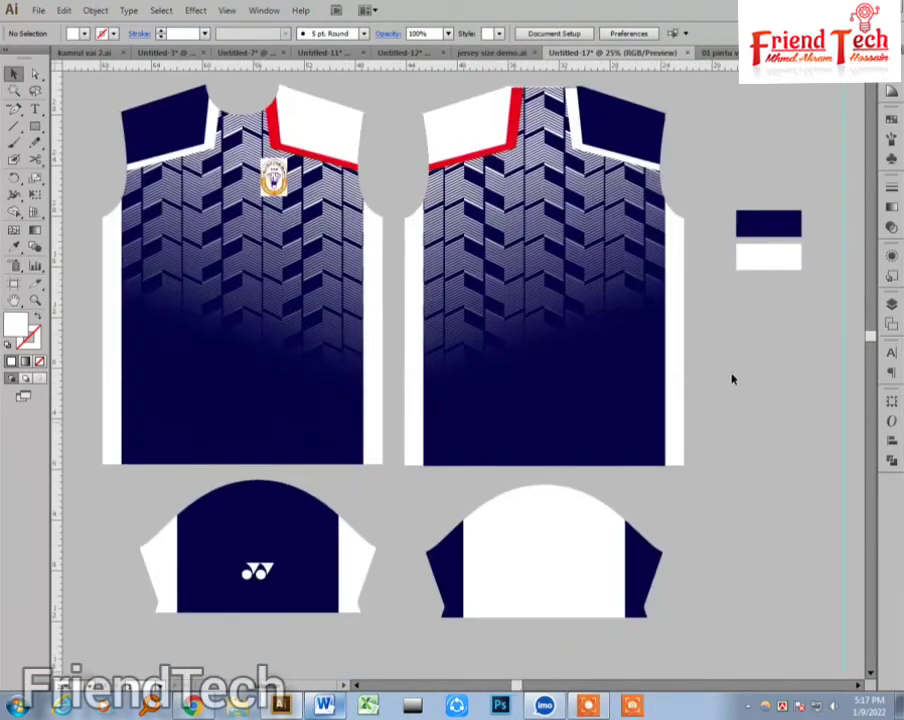
scroll(716, 373, "up", 2)
left_click_drag(380, 153, 607, 293)
left_click(685, 218)
key("z")
left_click_drag(390, 149, 722, 358)
key("t")
left_click_drag(424, 229, 452, 343)
left_click(398, 172)
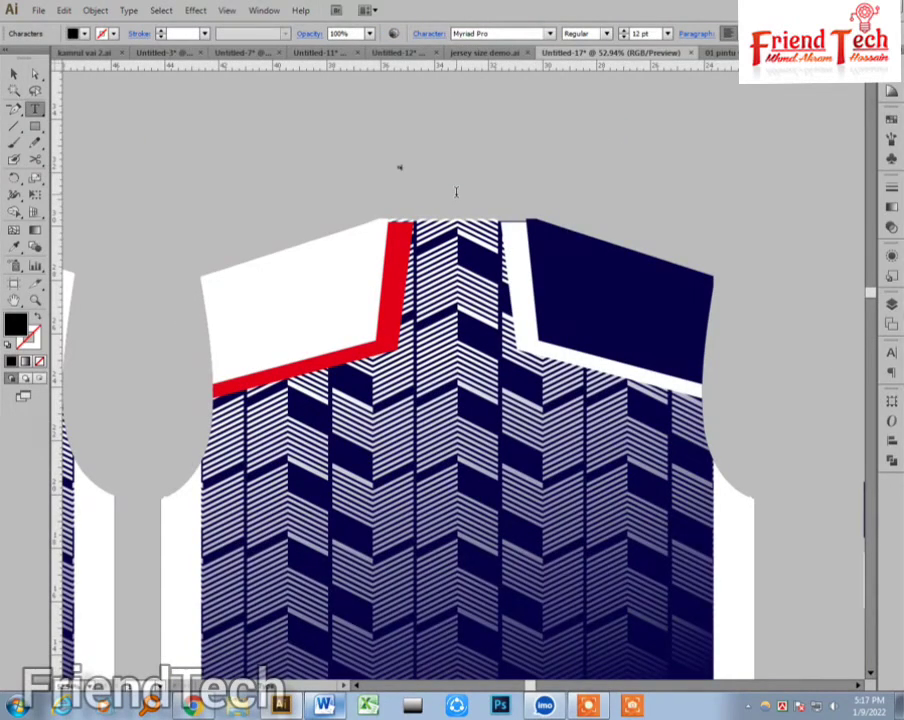
key("Escape")
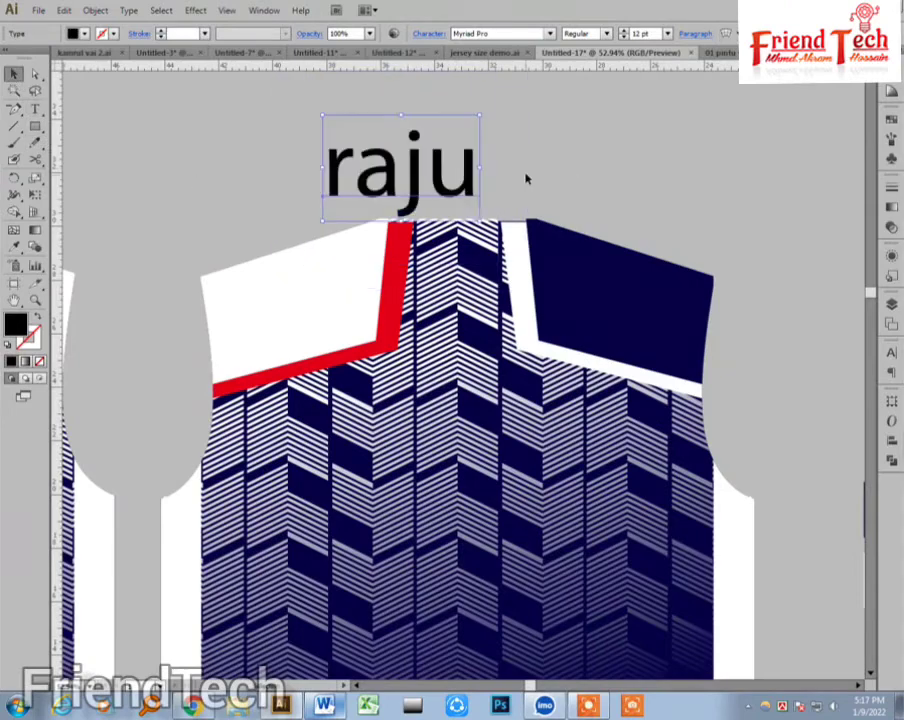
left_click_drag(432, 165, 470, 465)
- Try the Arial Narrow font on the player's name
left_click(503, 34)
type("a")
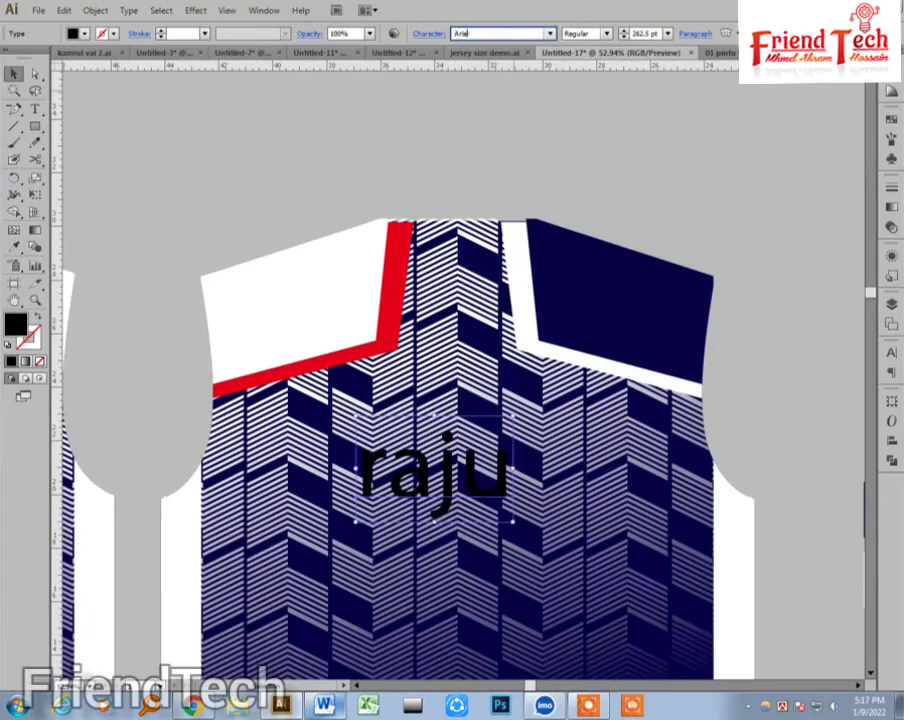
type("rial n")
key("Return")
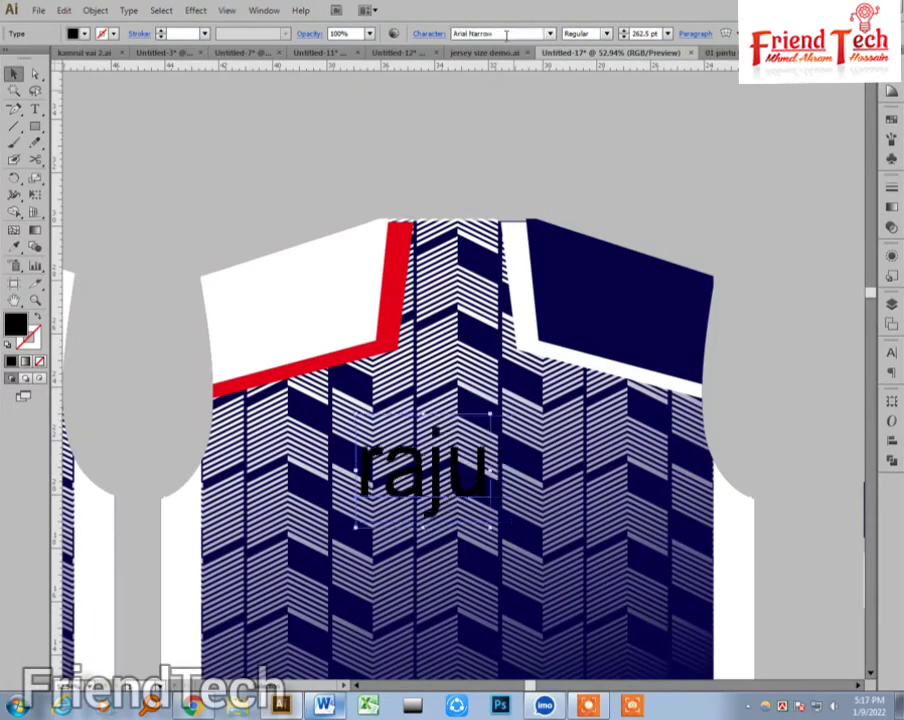
- Format the player's name in Arial Black with All Caps and a white fill
left_click(520, 33)
type("ar")
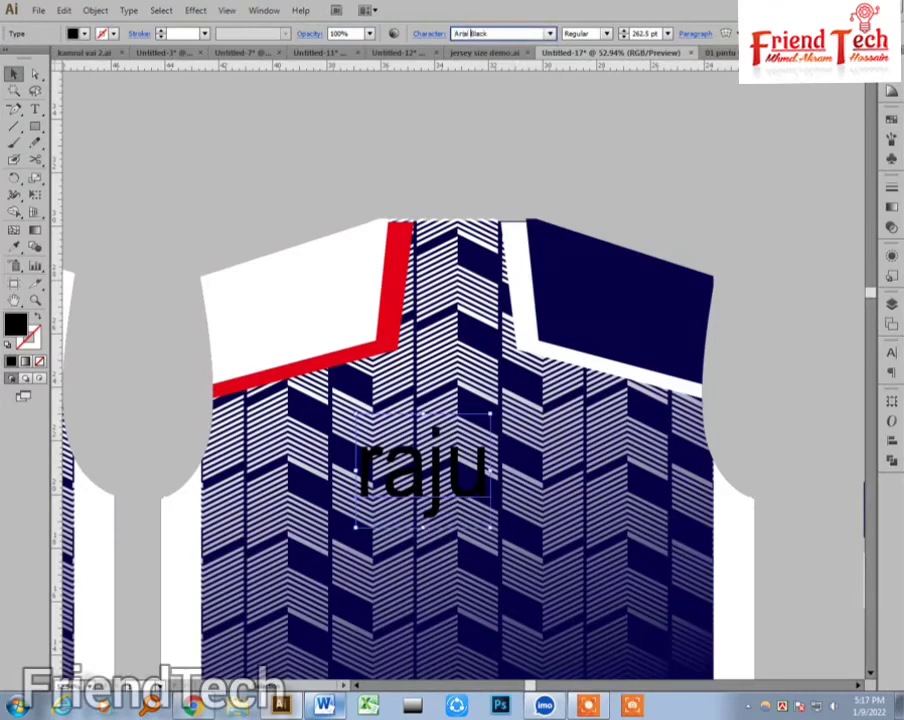
key("Return")
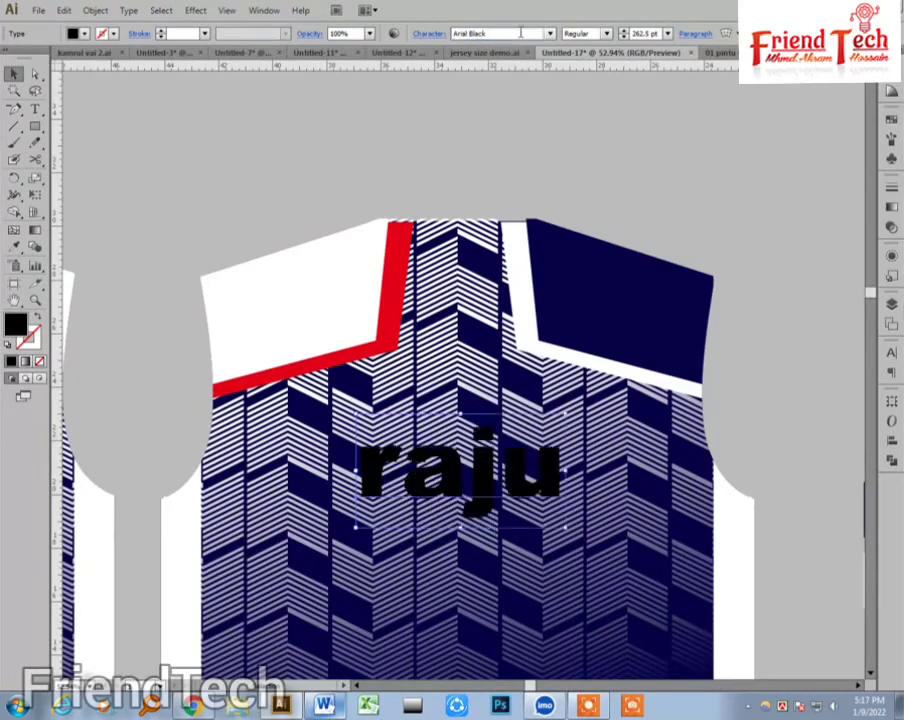
left_click(891, 354)
left_click(727, 483)
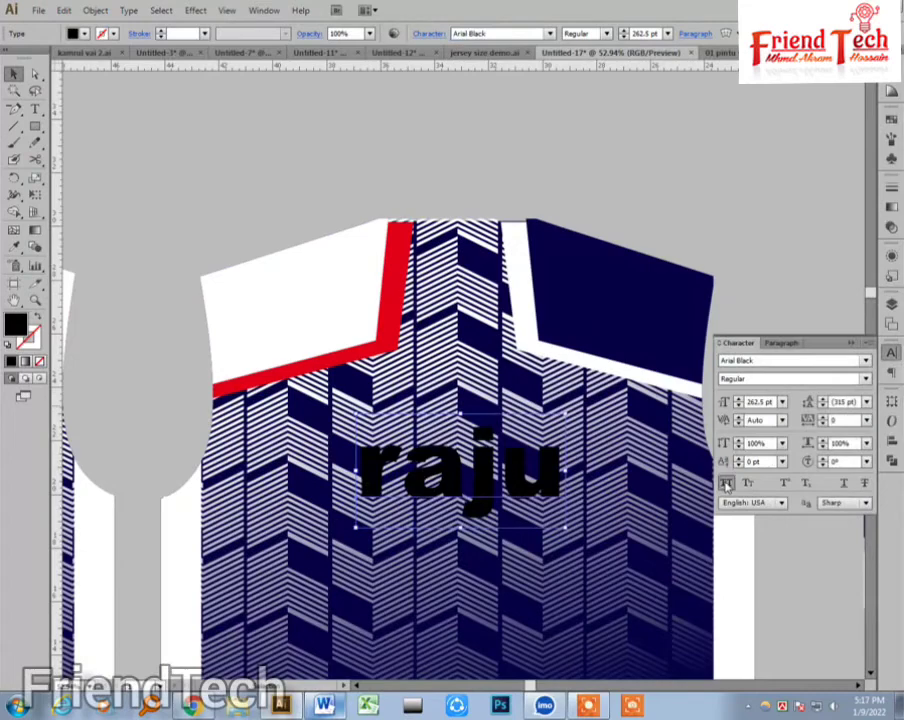
left_click(890, 121)
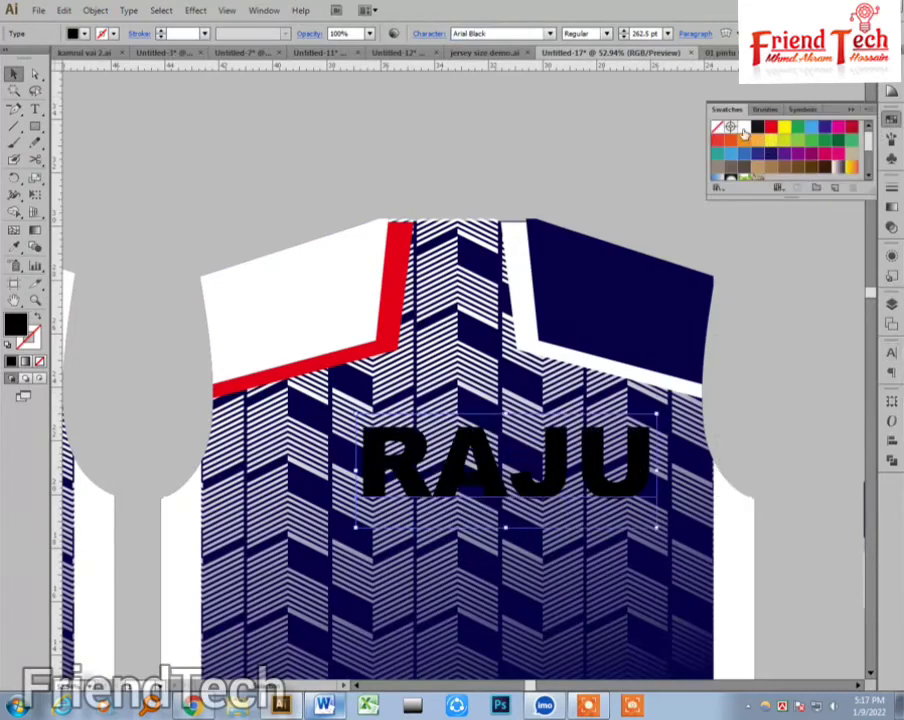
left_click(744, 128)
- Scale the player's name proportionally to a width of 9 in and position it on the upper middle of the jersey back
left_click_drag(626, 490, 600, 455)
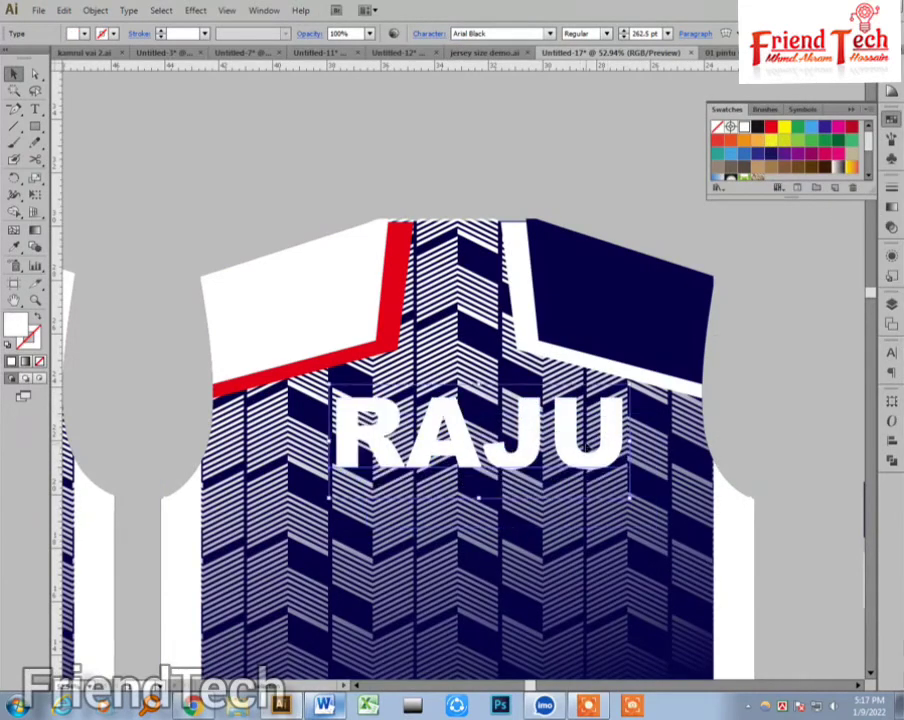
left_click(892, 402)
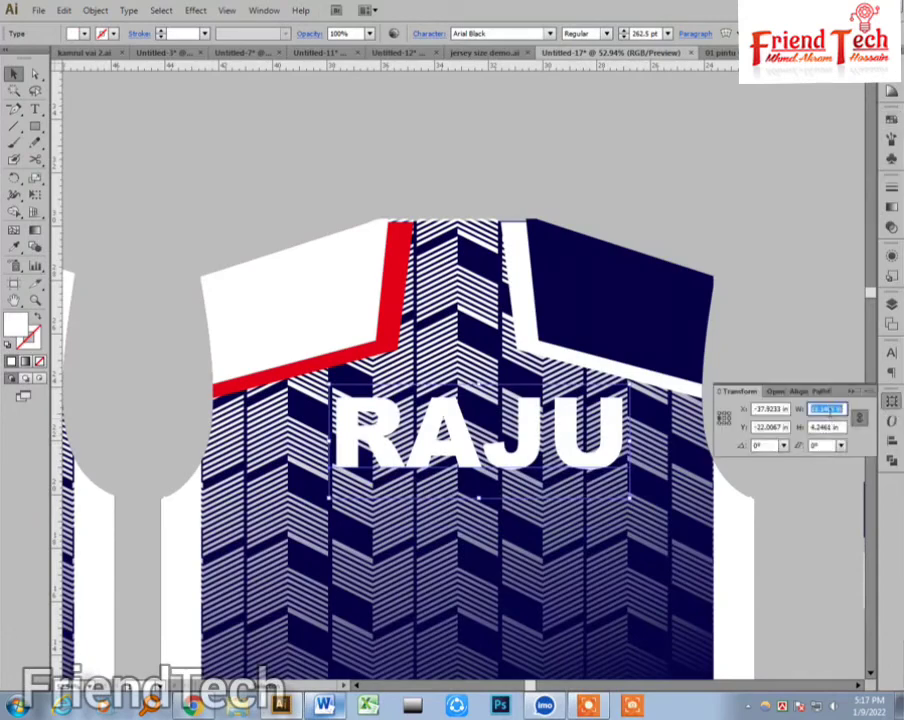
left_click(830, 410)
type("9")
key("Return")
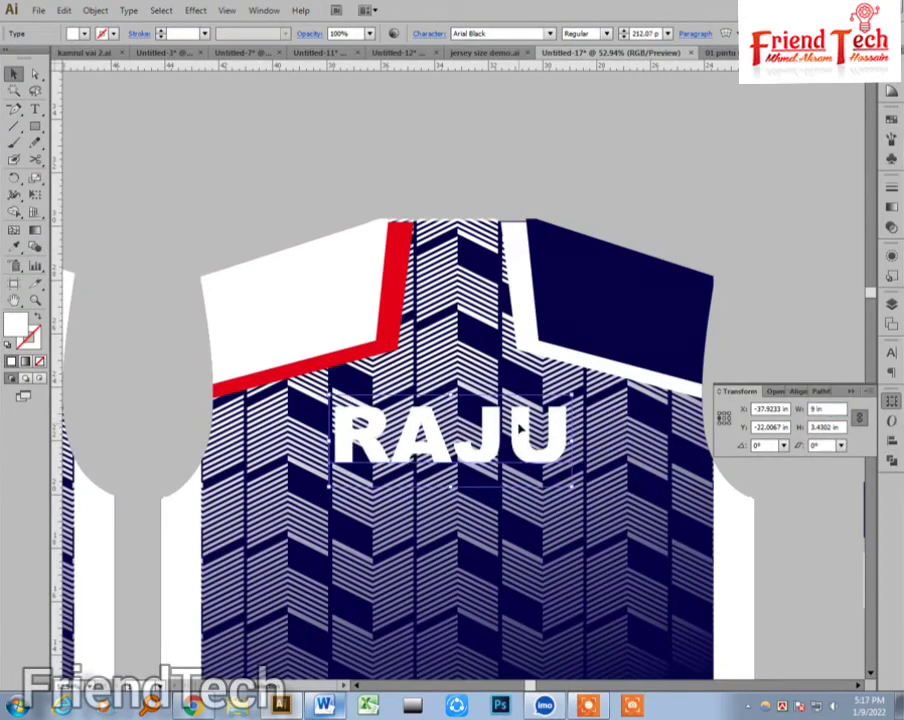
left_click_drag(519, 428, 550, 412)
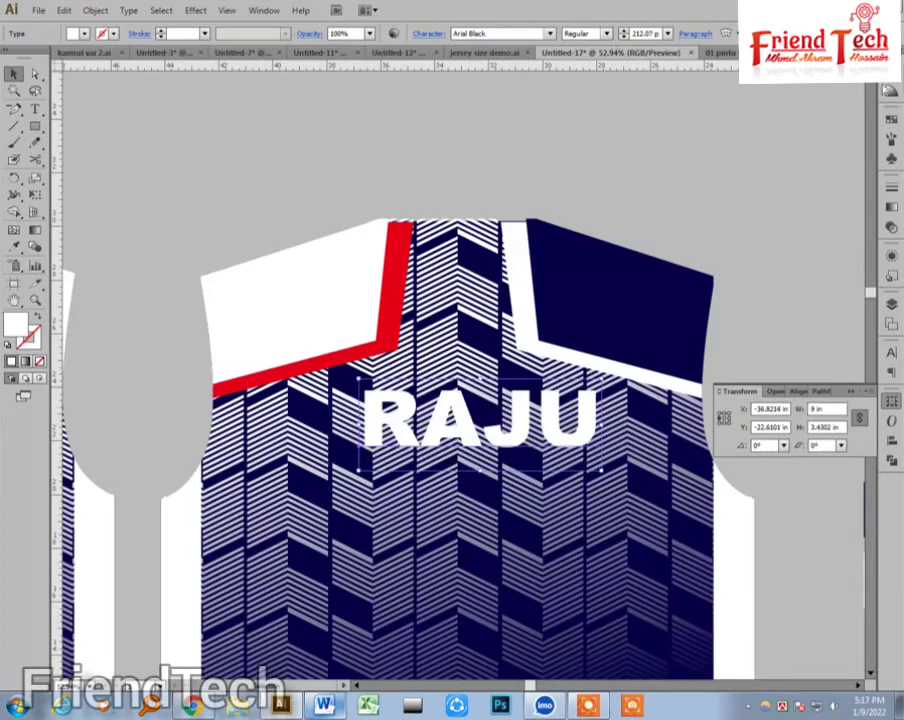
- Give the player's name a 4 pt black outline and shift it slightly sideways towards the middle of the back
left_click(895, 124)
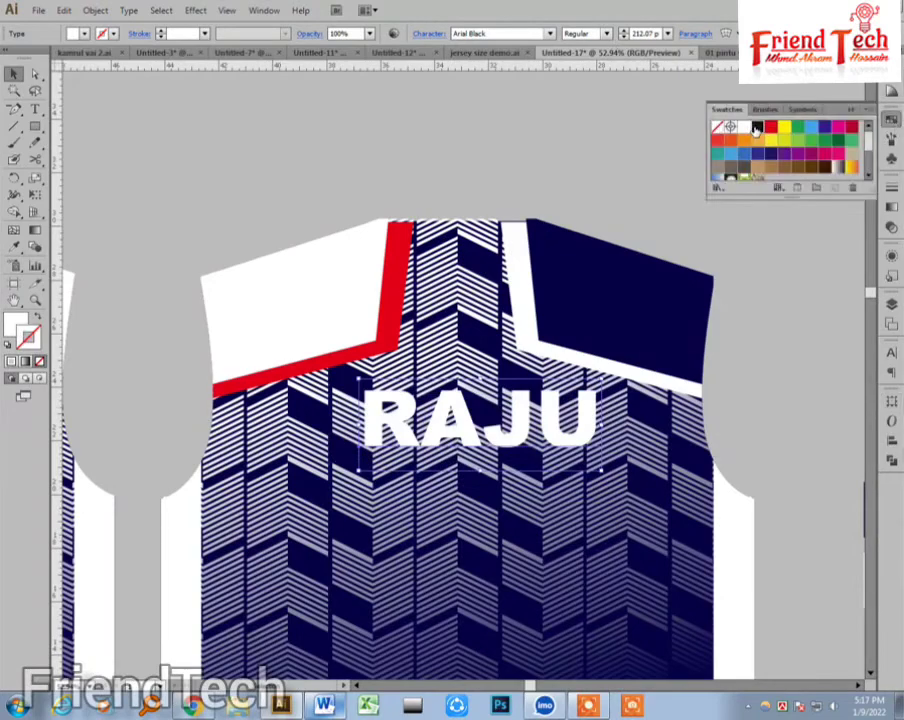
left_click(757, 128)
left_click(769, 296)
key("z")
left_click_drag(279, 337, 657, 484)
key("v")
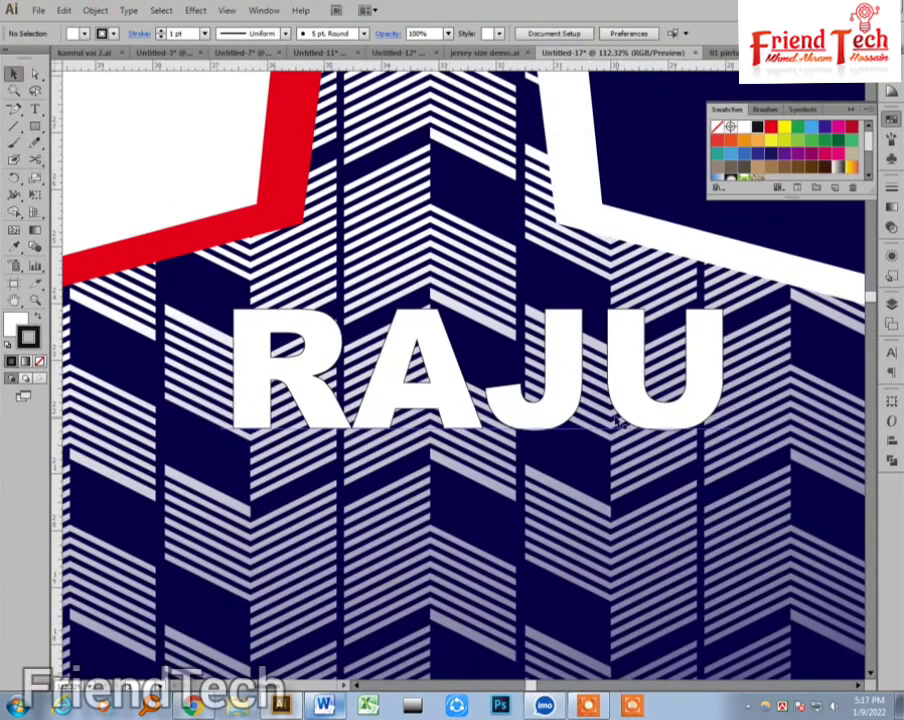
left_click(621, 420)
left_click(163, 31)
left_click(163, 31)
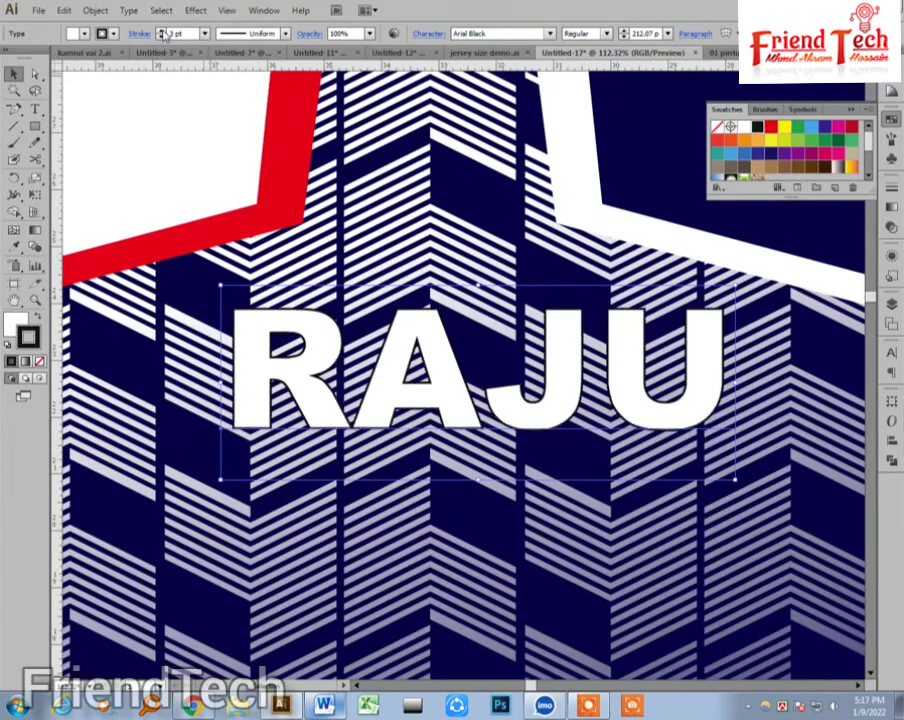
left_click(163, 31)
left_click_drag(631, 414, 616, 414)
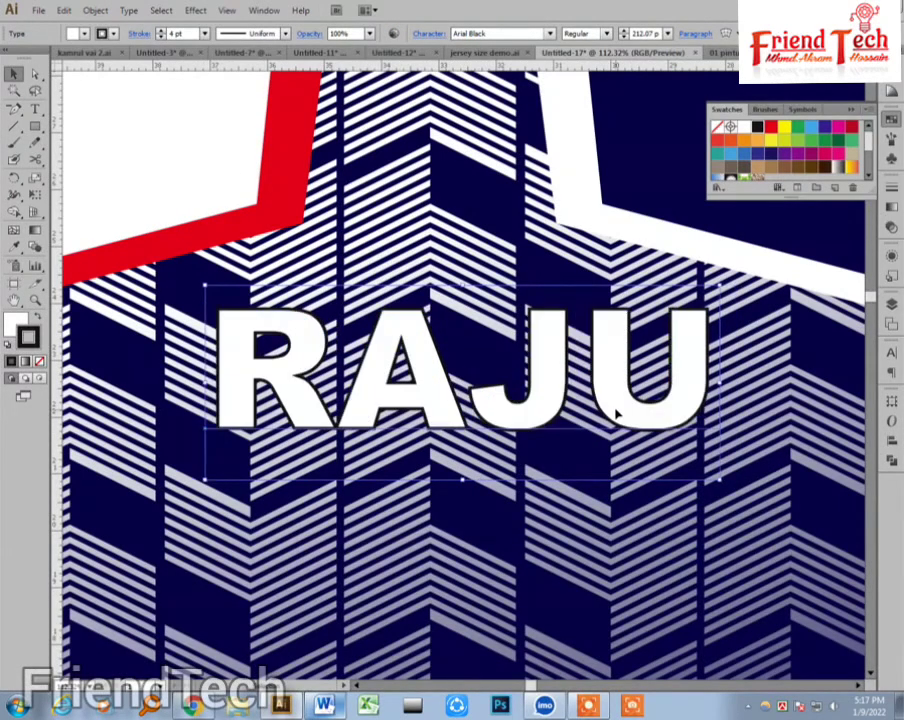
- Duplicate the name directly below itself, change the copy's text to DHAKA, and roughly centre it under the name
key("ctrl+minus")
key("ctrl+minus")
key("ctrl+minus")
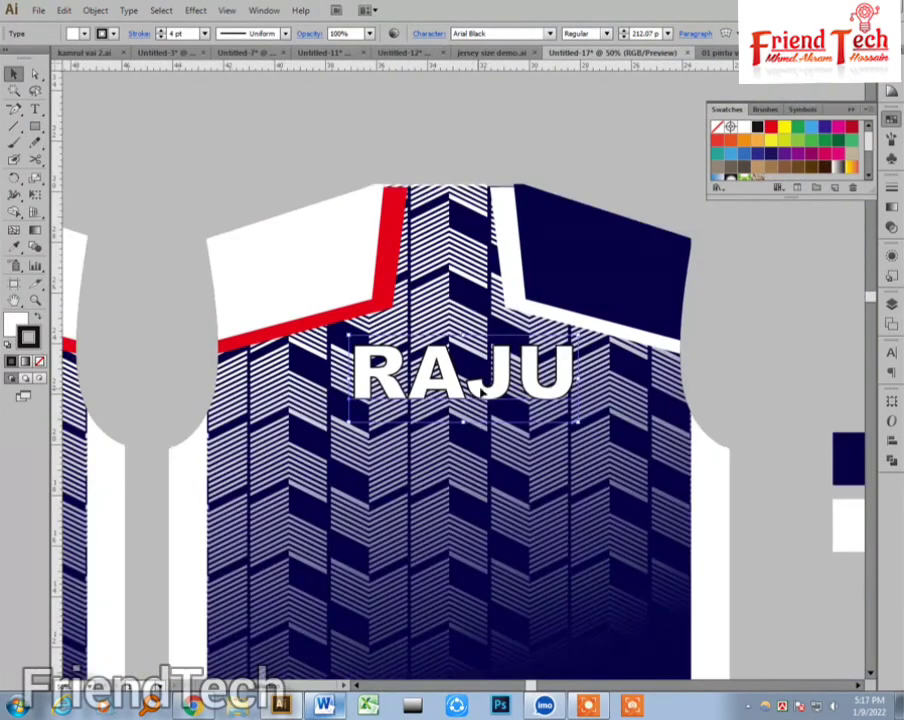
left_click_drag(482, 390, 482, 454)
double_click(483, 440)
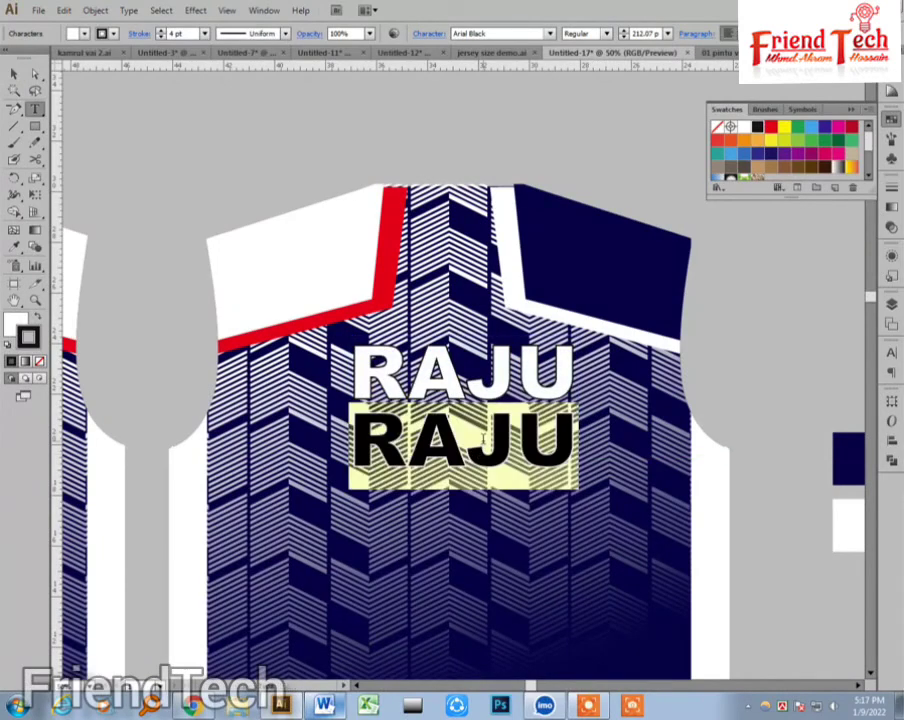
type("DHAKA")
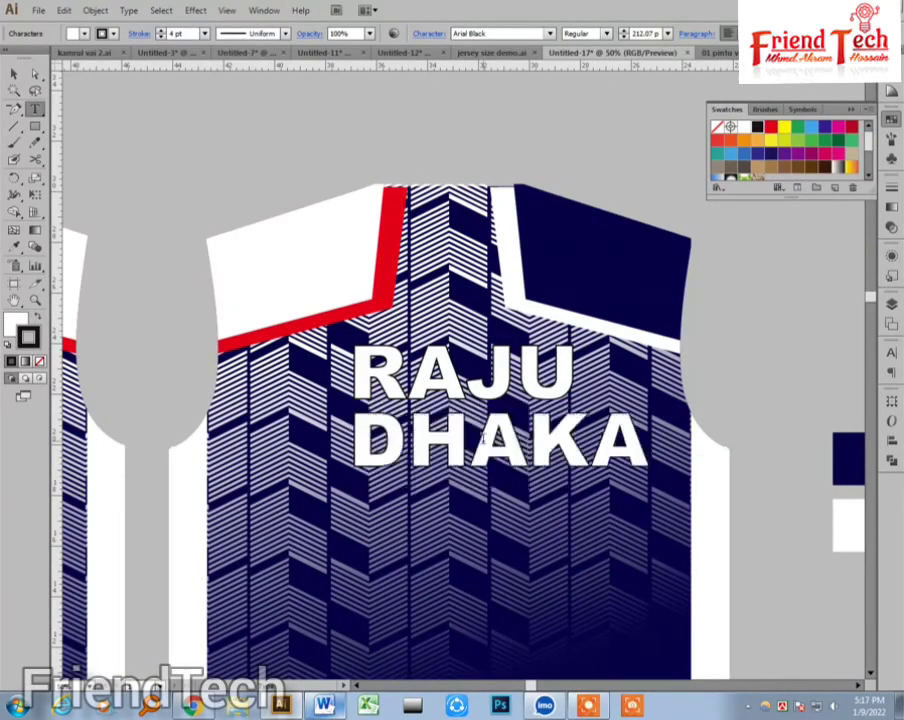
left_click(13, 74)
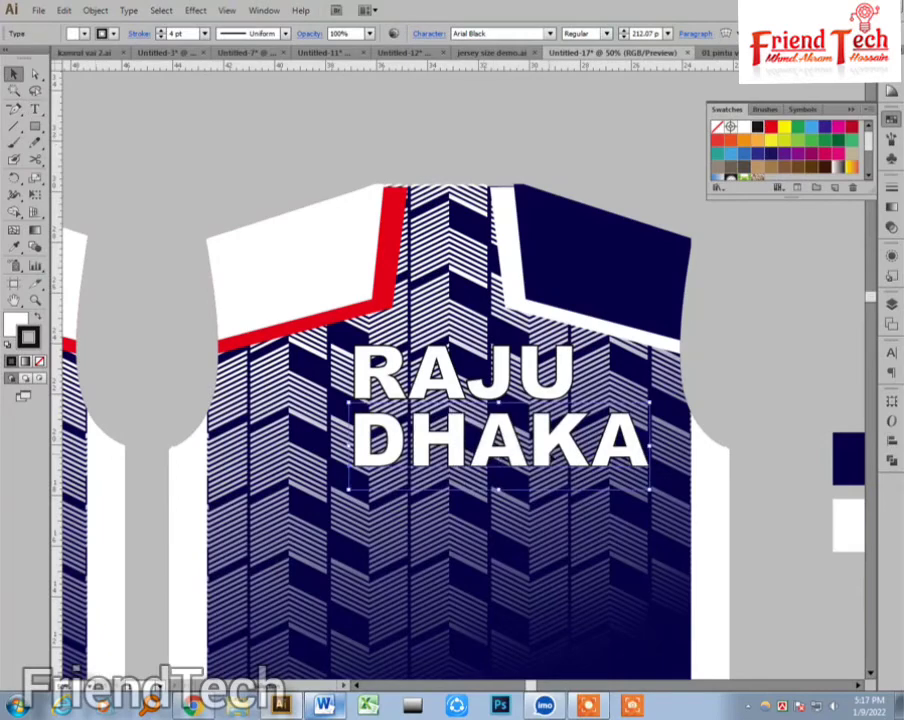
left_click_drag(553, 456, 518, 456)
left_click(746, 334)
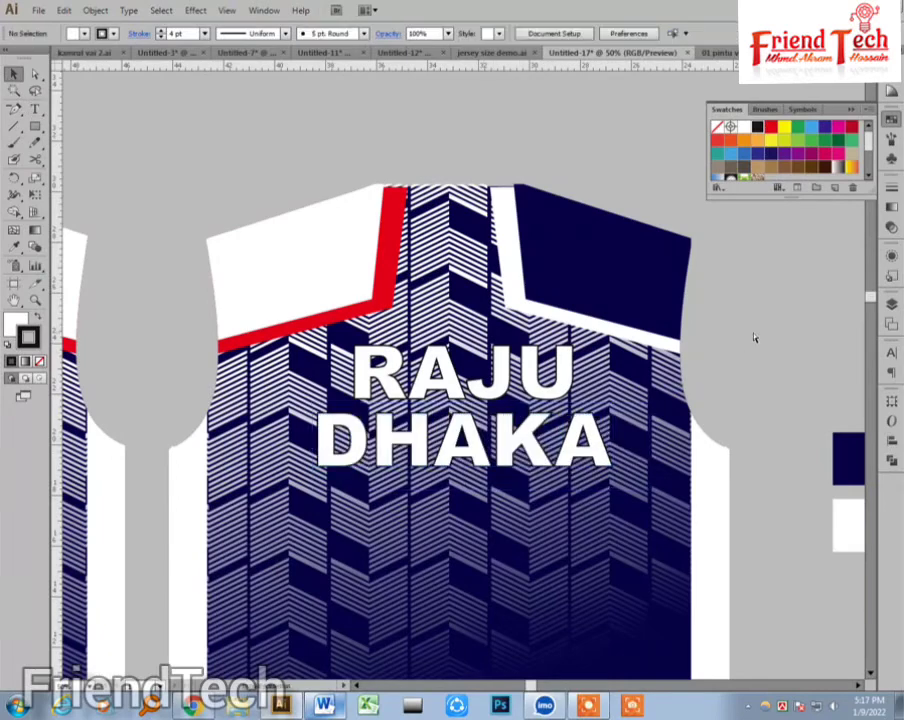
- Align the name and DHAKA lines to the horizontal centre of the jersey back
key("ctrl+minus")
key("ctrl+minus")
key("ctrl+minus")
left_click_drag(550, 304, 468, 506)
left_click(892, 443)
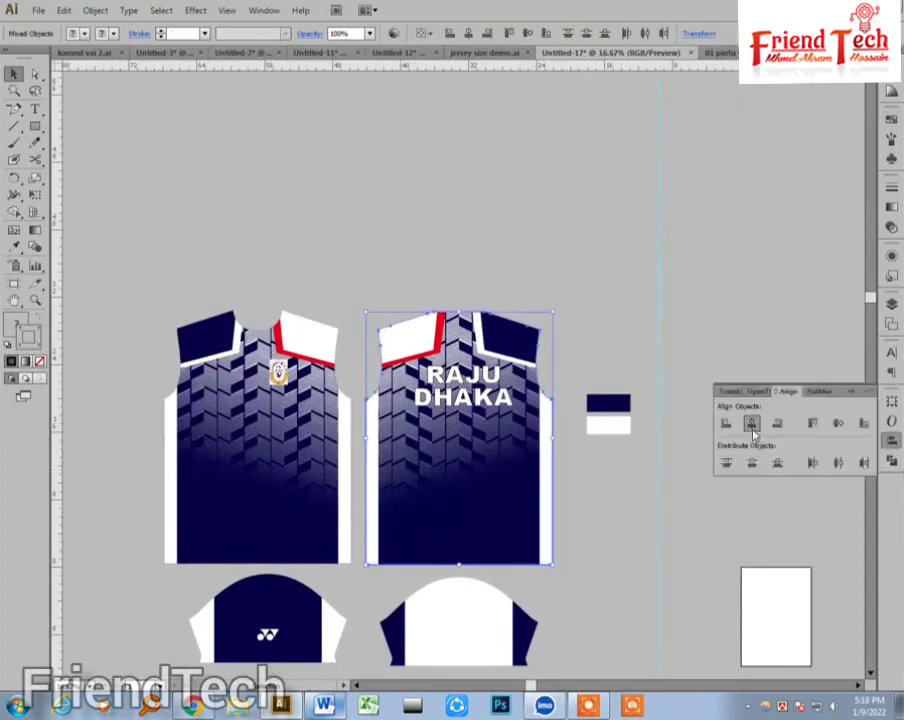
left_click(753, 427)
left_click(556, 286)
- Nudge the name and DHAKA lines together slightly upward on the jersey back
key("z")
left_click_drag(374, 276, 620, 537)
left_click_drag(183, 173, 632, 496)
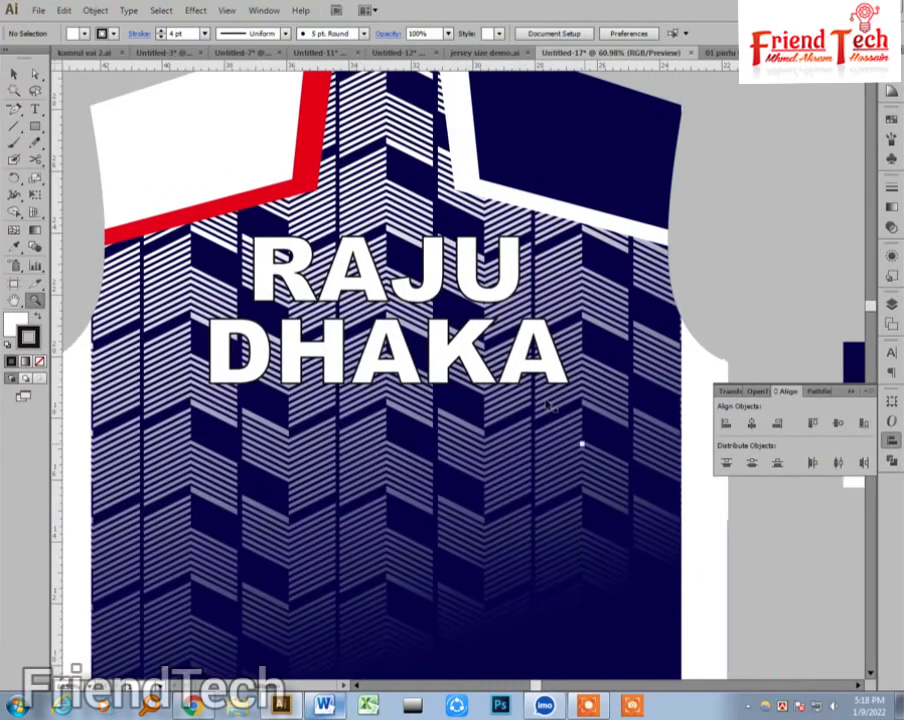
key("v")
left_click(484, 297)
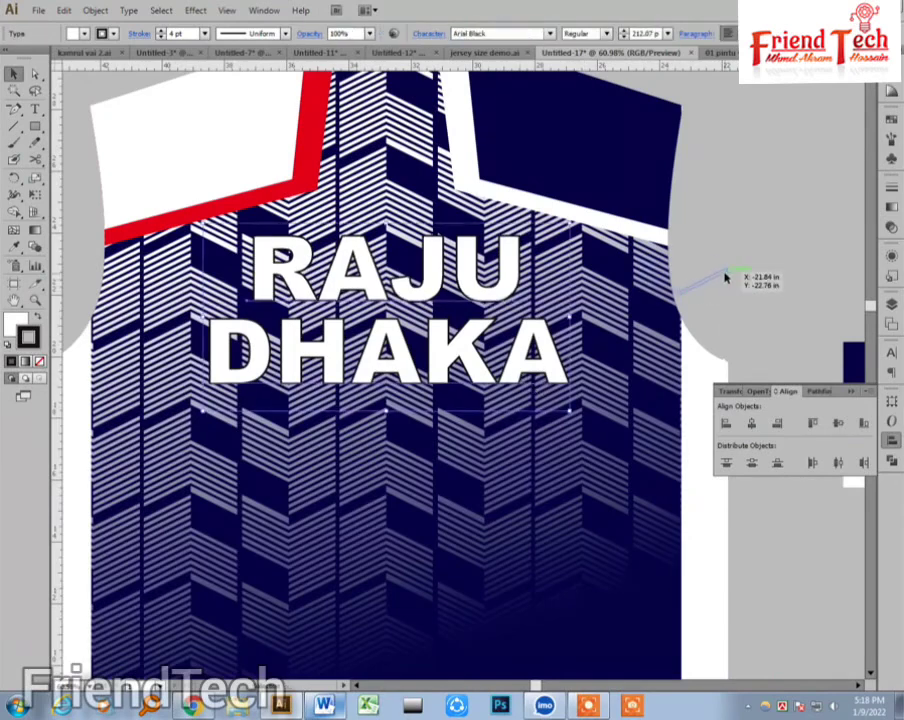
left_click(735, 282)
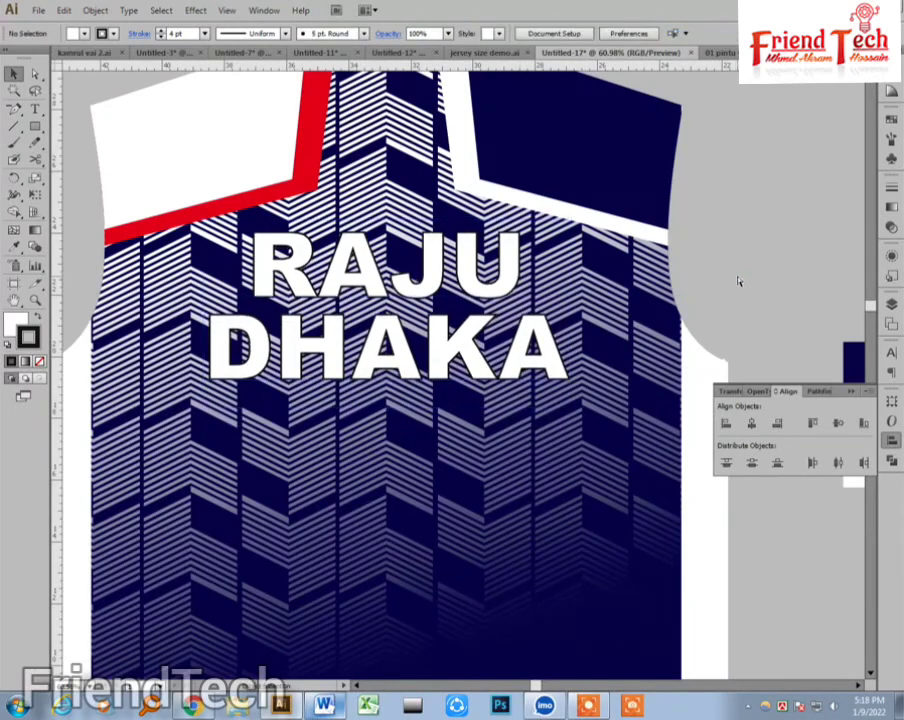
- Duplicate the DHAKA text straight down the jersey back and change the copy to the number 9
key("ctrl+minus")
key("ctrl+minus")
key("ctrl+minus")
key("ctrl+minus")
scroll(600, 265, "down", 3)
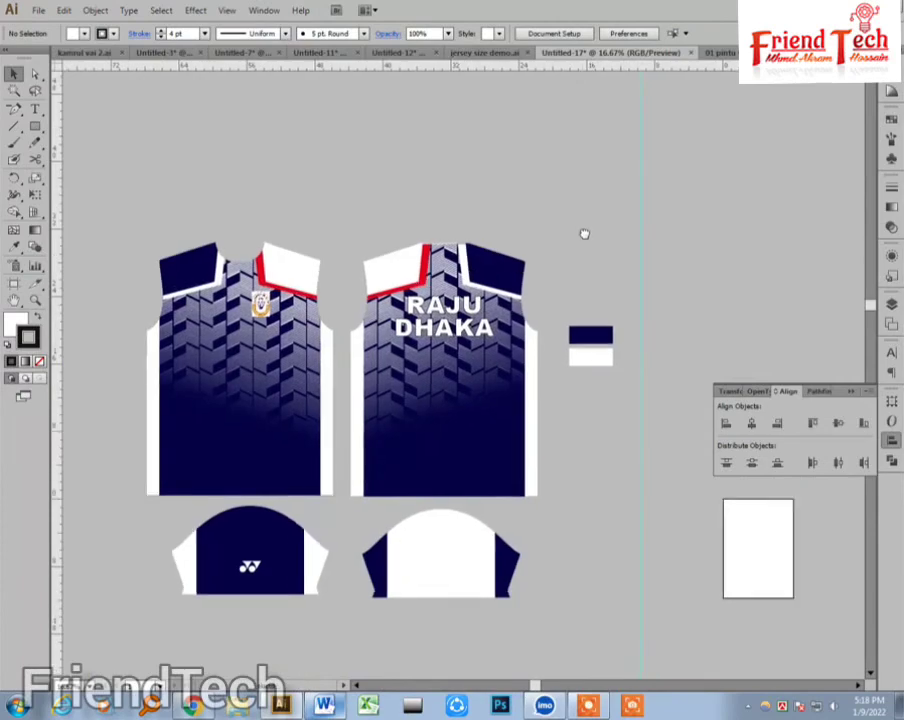
key("z")
left_click_drag(372, 216, 578, 436)
key("v")
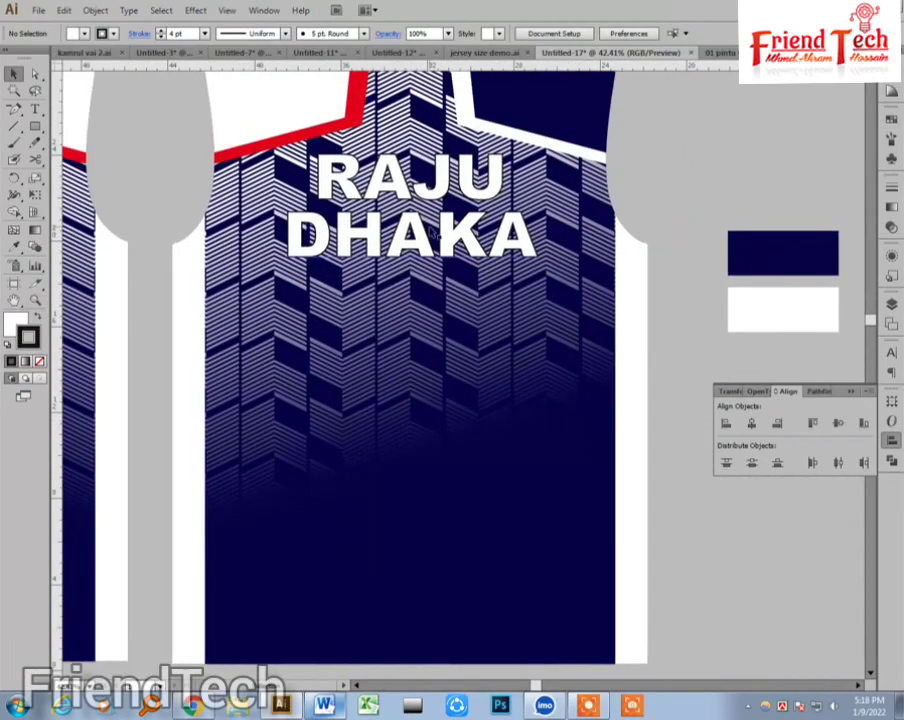
left_click_drag(443, 250, 452, 355)
double_click(452, 355)
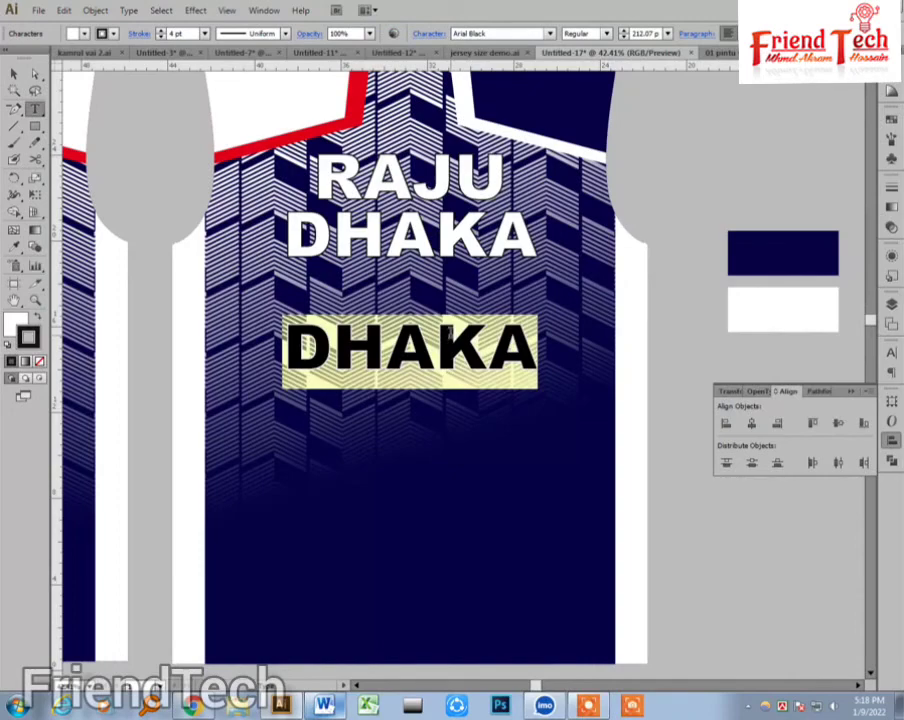
type("9")
left_click(14, 74)
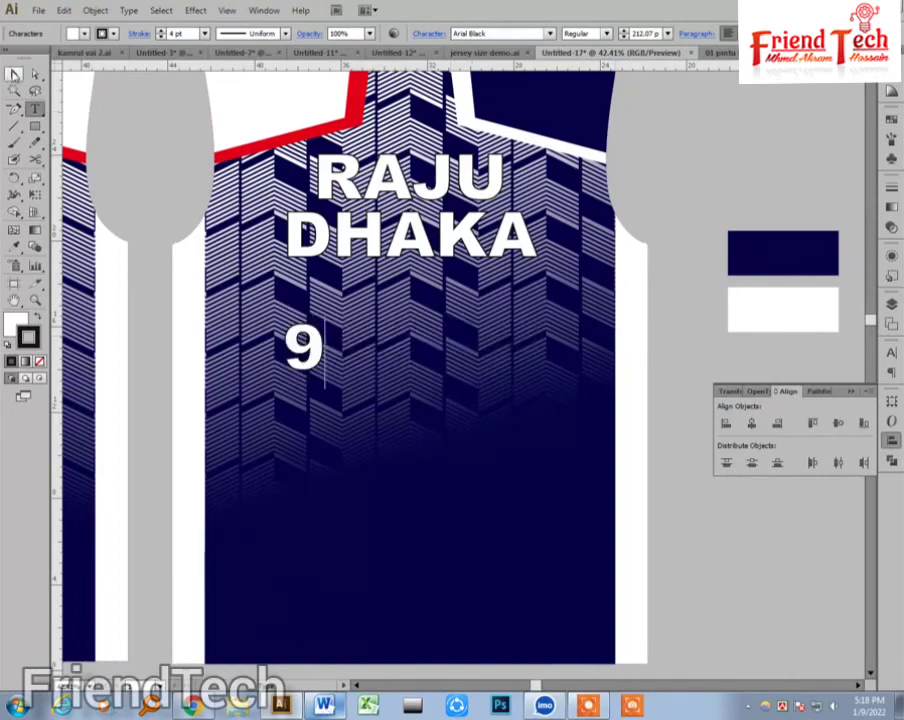
- Enlarge the number 9 to about 823.5 pt in the middle beneath DHAKA and reduce its outline to 9 pt
left_click_drag(322, 378, 570, 594)
left_click_drag(426, 508, 465, 449)
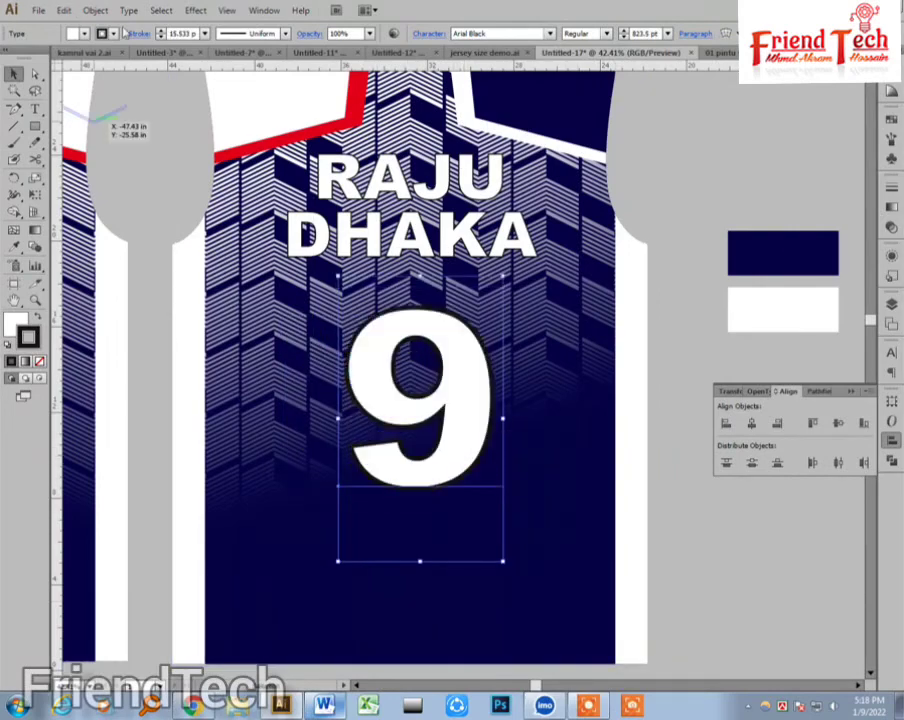
left_click(161, 38)
left_click(161, 38)
left_click(161, 38)
left_click(161, 38)
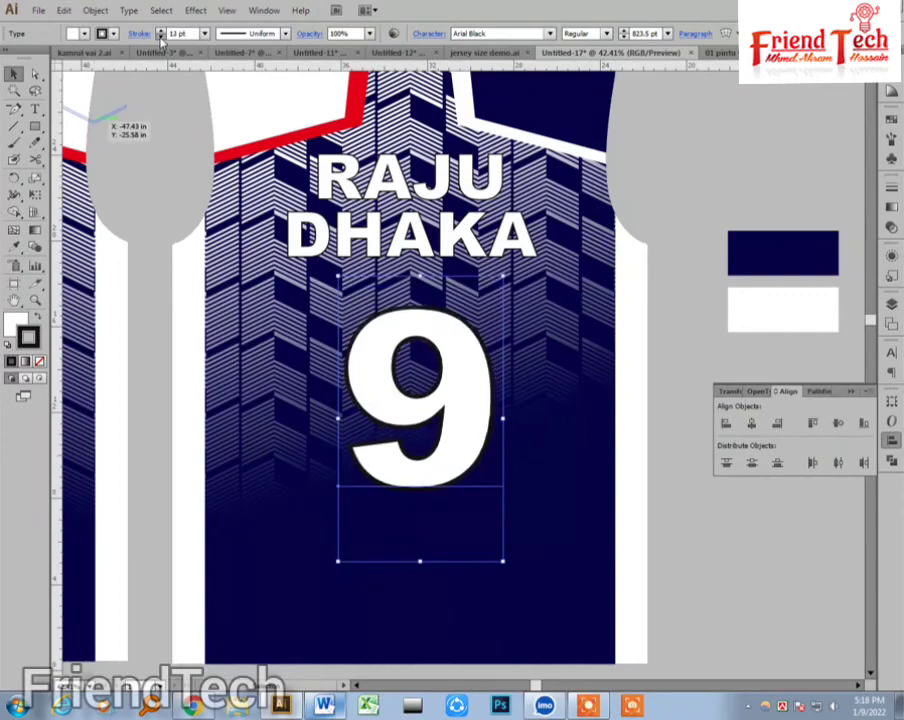
left_click(161, 38)
left_click(161, 38)
left_click(161, 38)
left_click(689, 566)
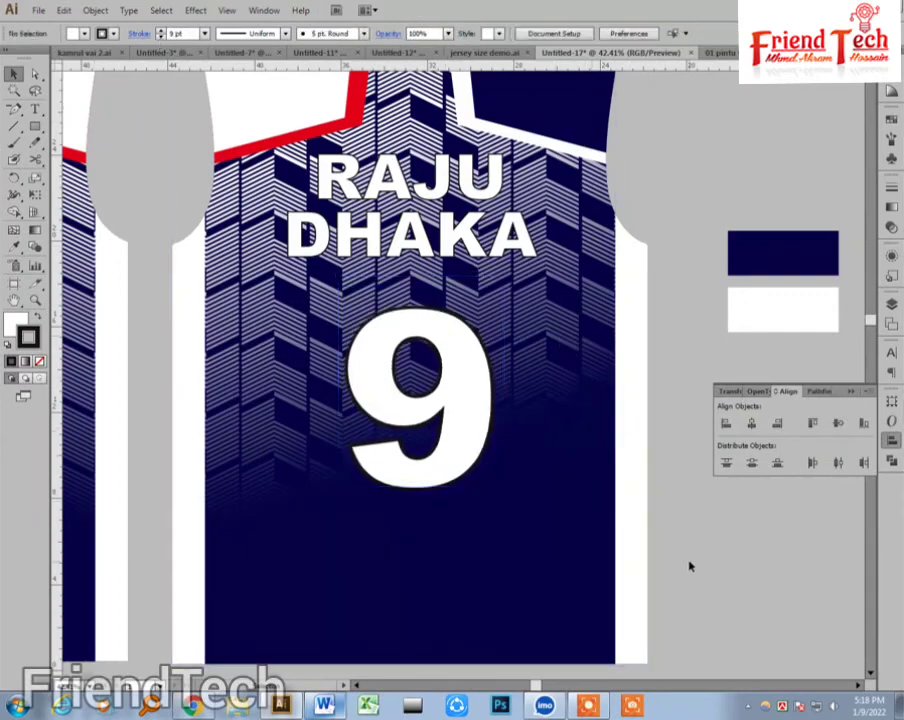
- Review the complete jersey layout with its front, back and both sleeves
key("ctrl+minus")
key("ctrl+minus")
key("ctrl+minus")
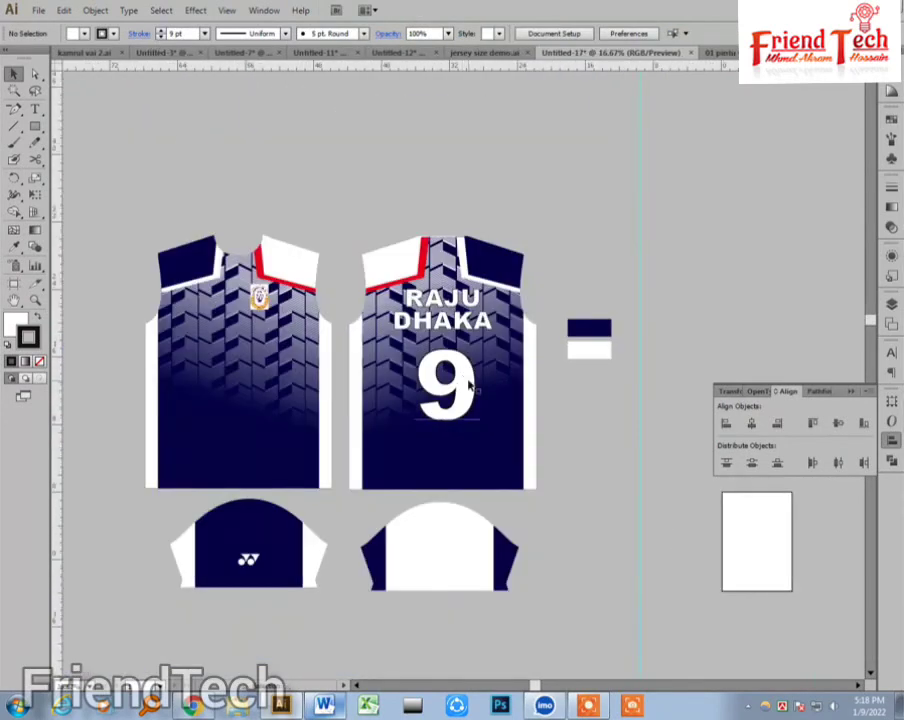
left_click_drag(621, 433, 662, 411)
left_click_drag(582, 208, 174, 608)
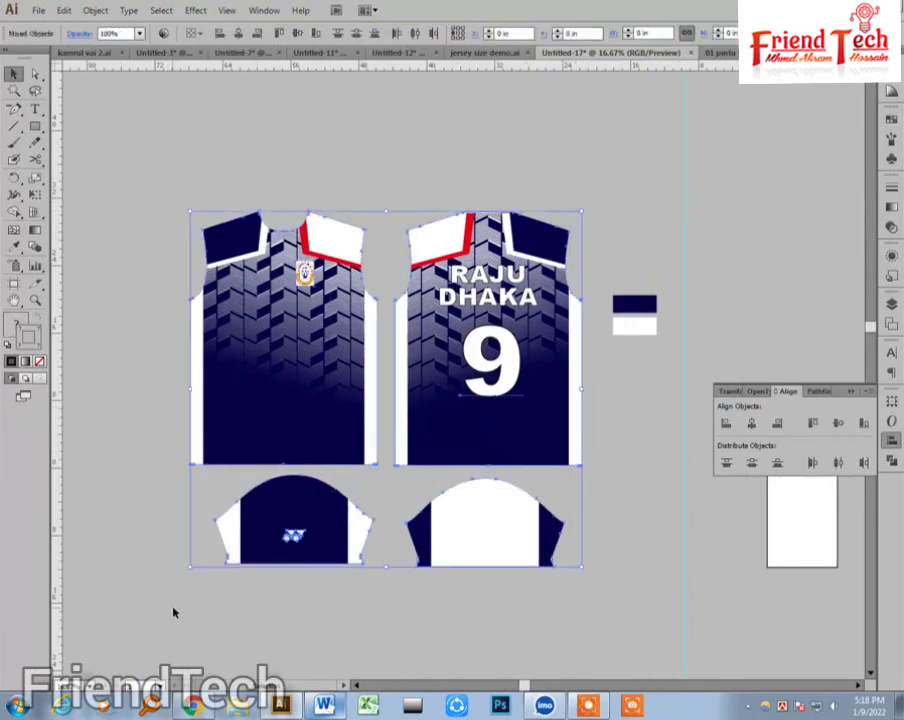
left_click(174, 501)
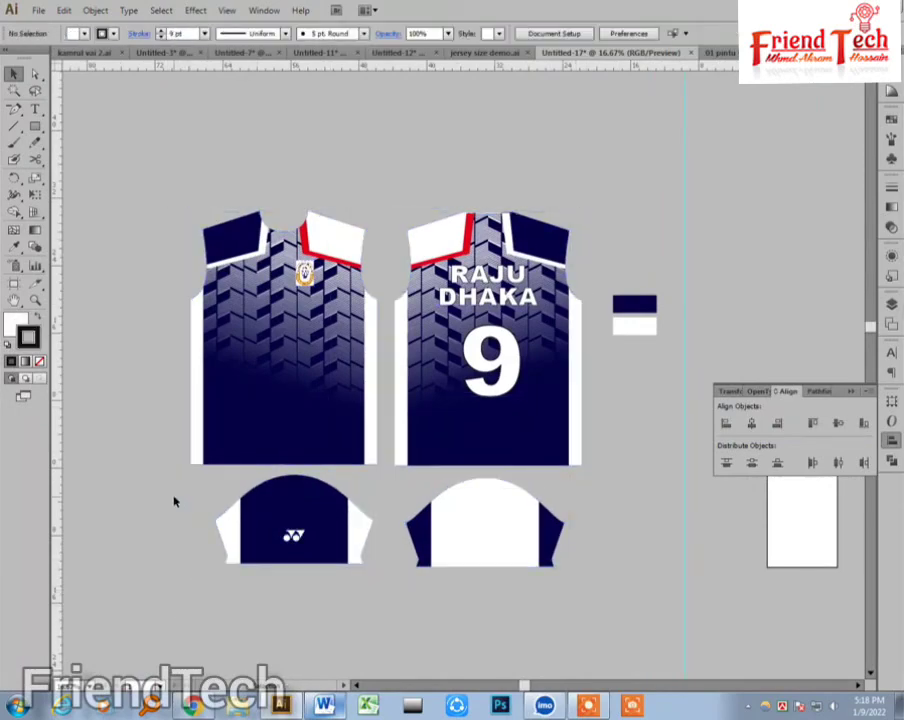
left_click(864, 392)
key("z")
left_click_drag(186, 176, 600, 586)
key("v")
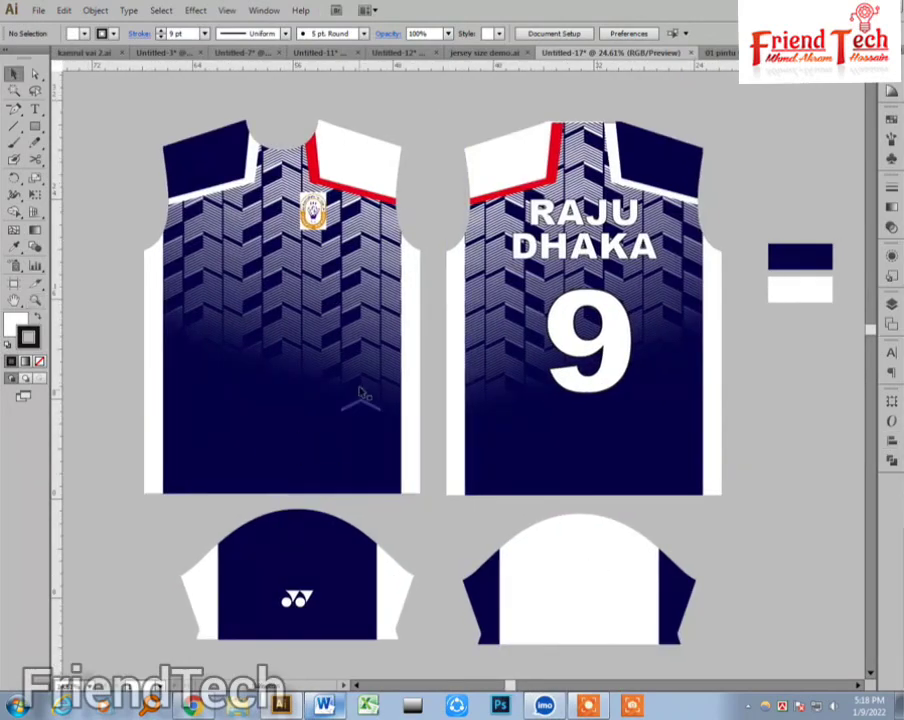